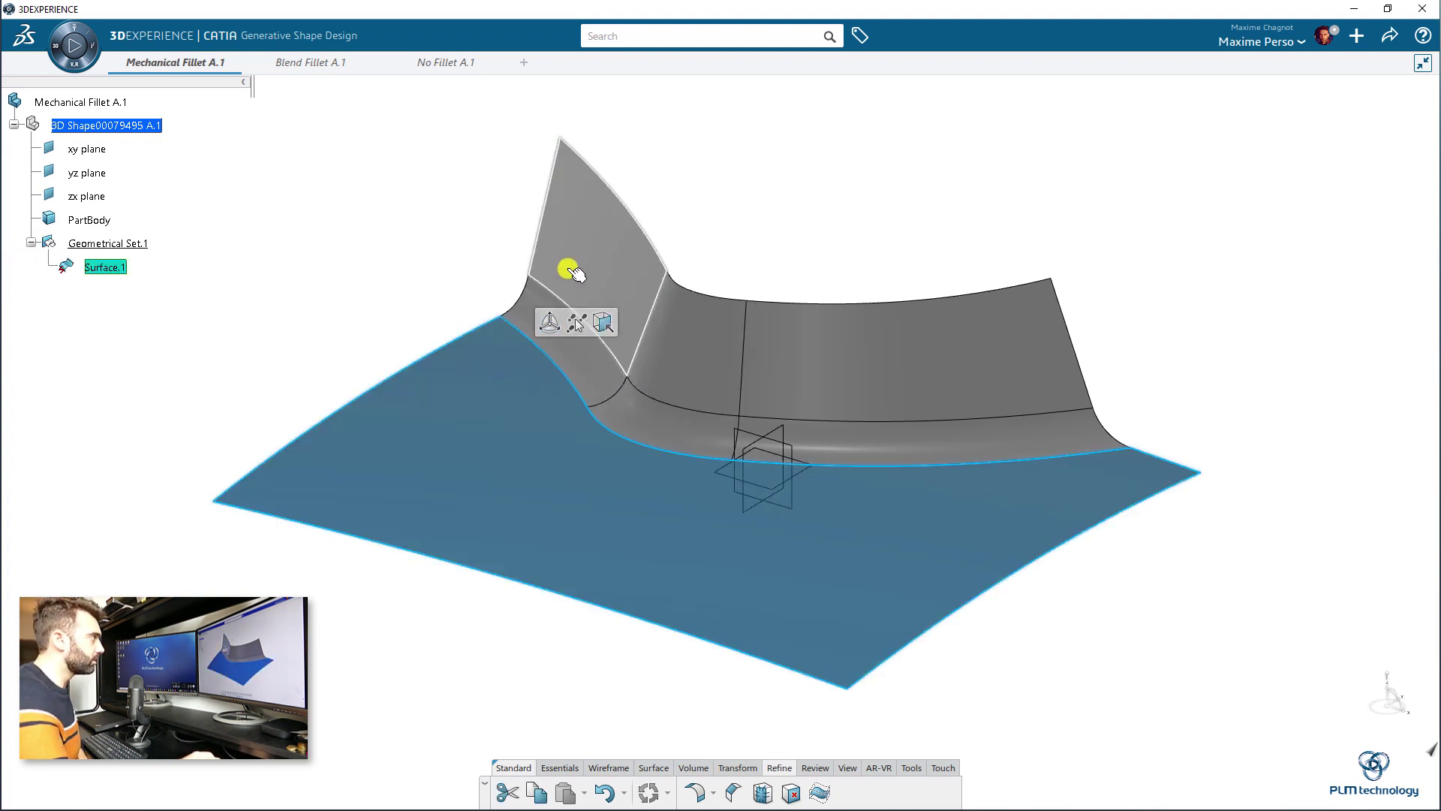
Remove Surface.1's long fillet band plus its corner and left fillet faces, then inspect the sharp corner.
middle_drag(1149, 434, 1070, 310)
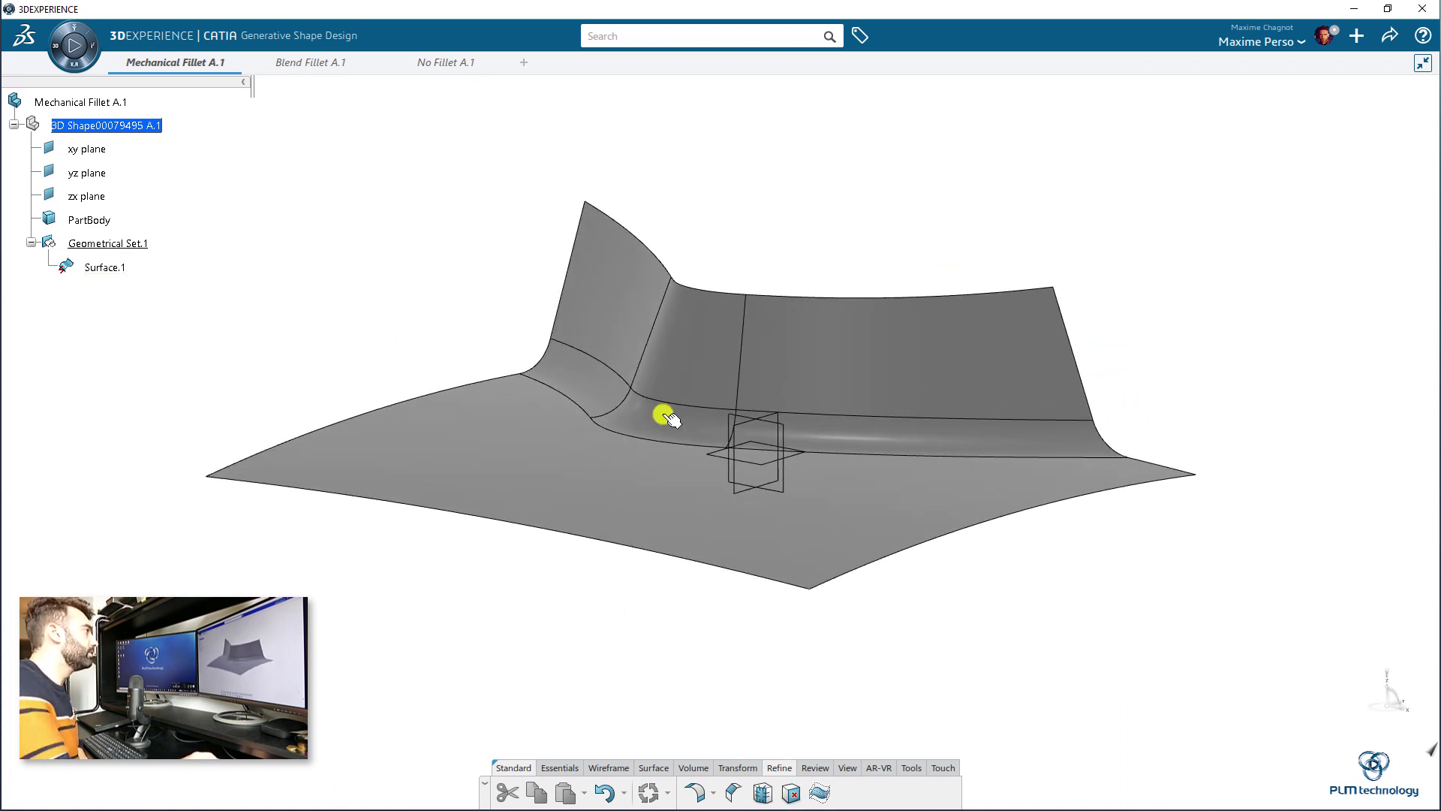
click(792, 793)
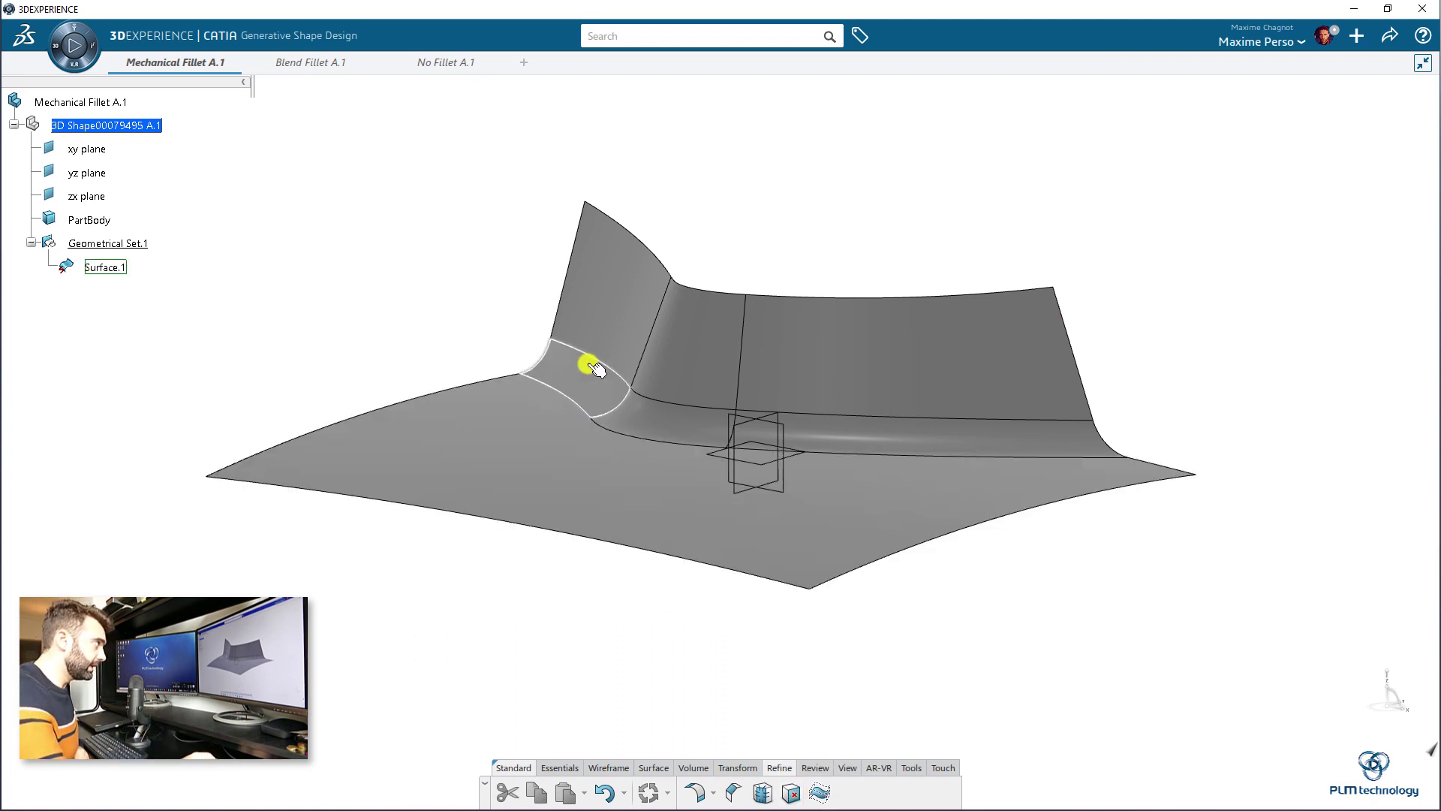
click(792, 793)
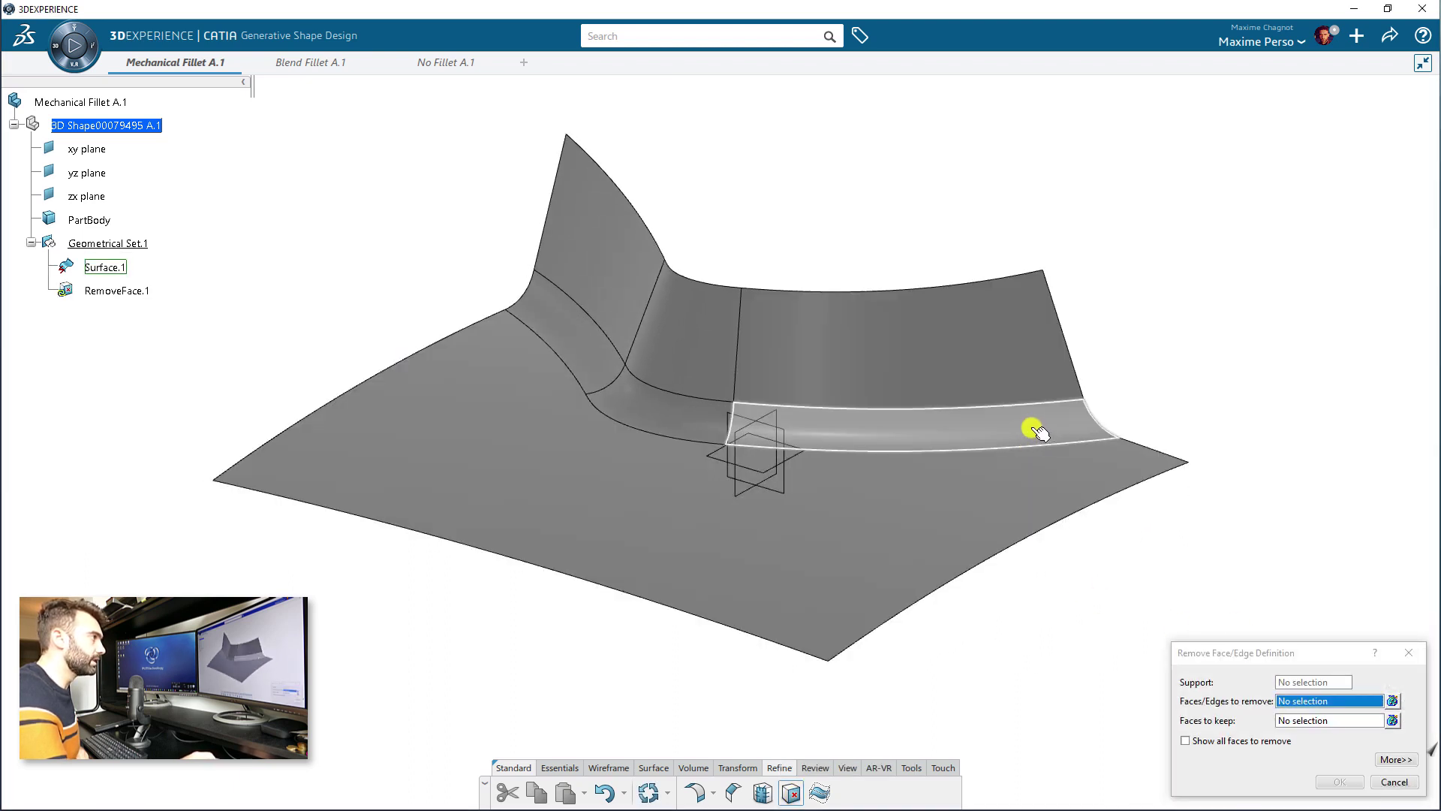
click(928, 426)
click(597, 367)
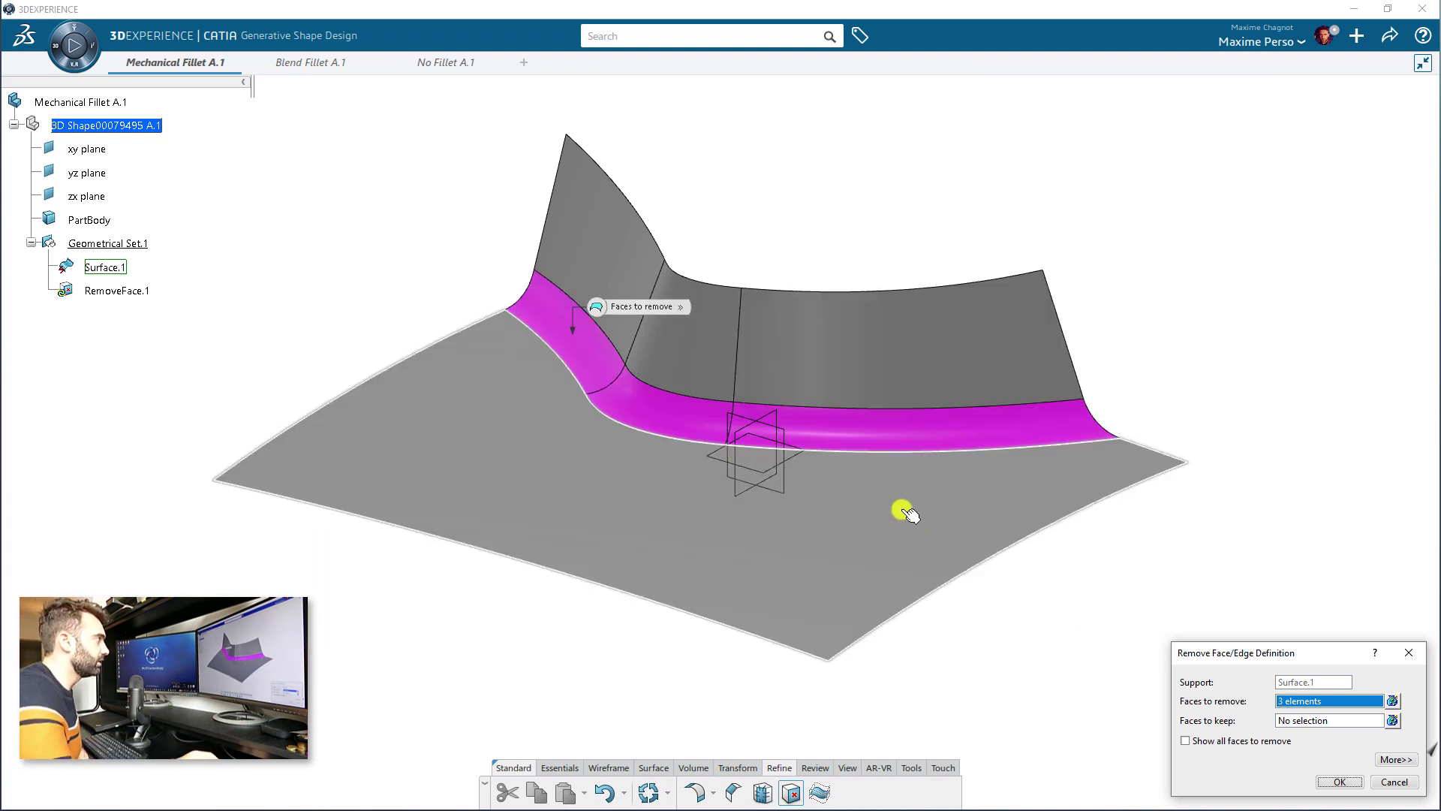
click(1340, 782)
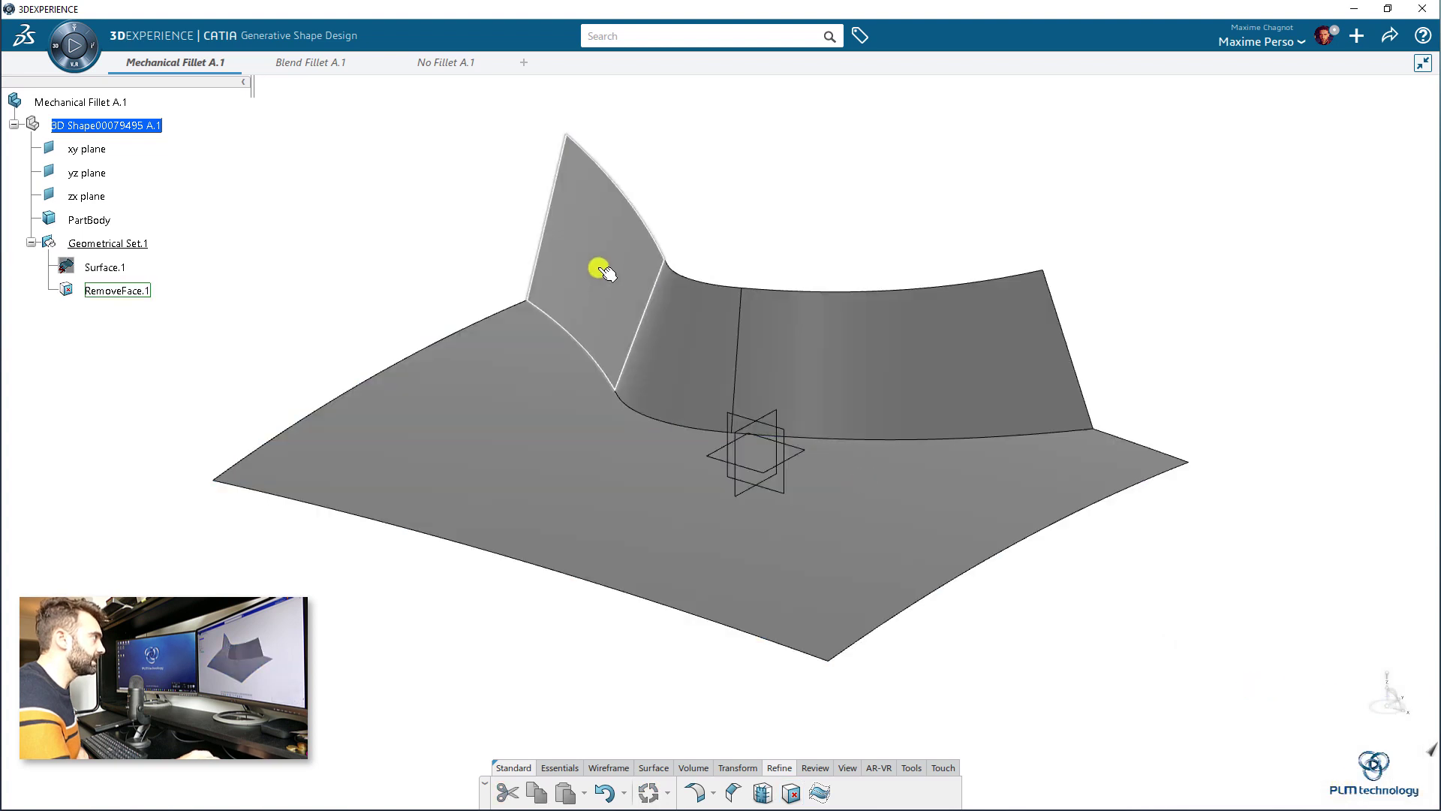
middle_drag(1115, 459, 882, 410)
middle_drag(536, 366, 575, 339)
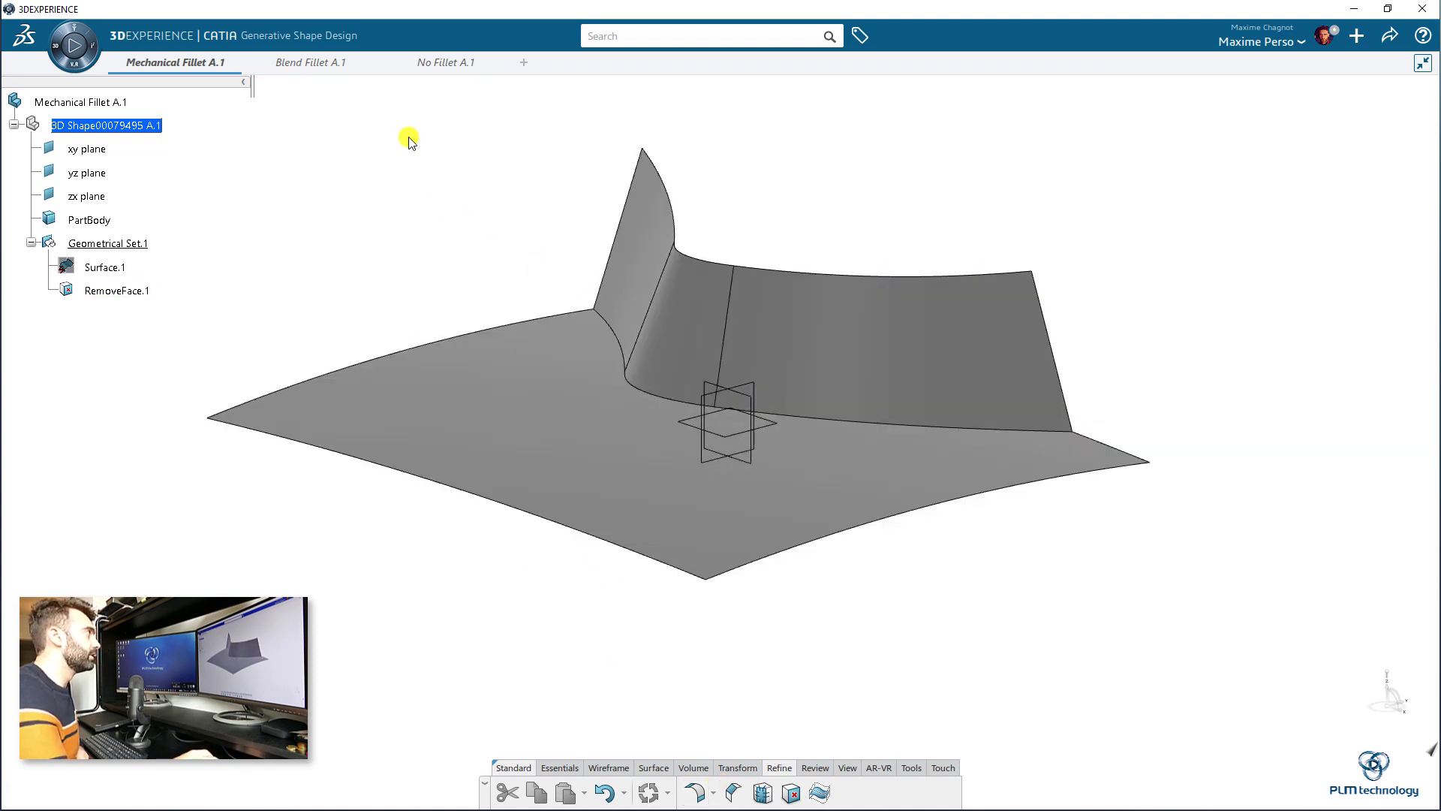
Switch to Blend Fillet A.1, inspect its blend fillets, and expand Geometrical Set.1 to show Surface.1.
mouse_move(322, 68)
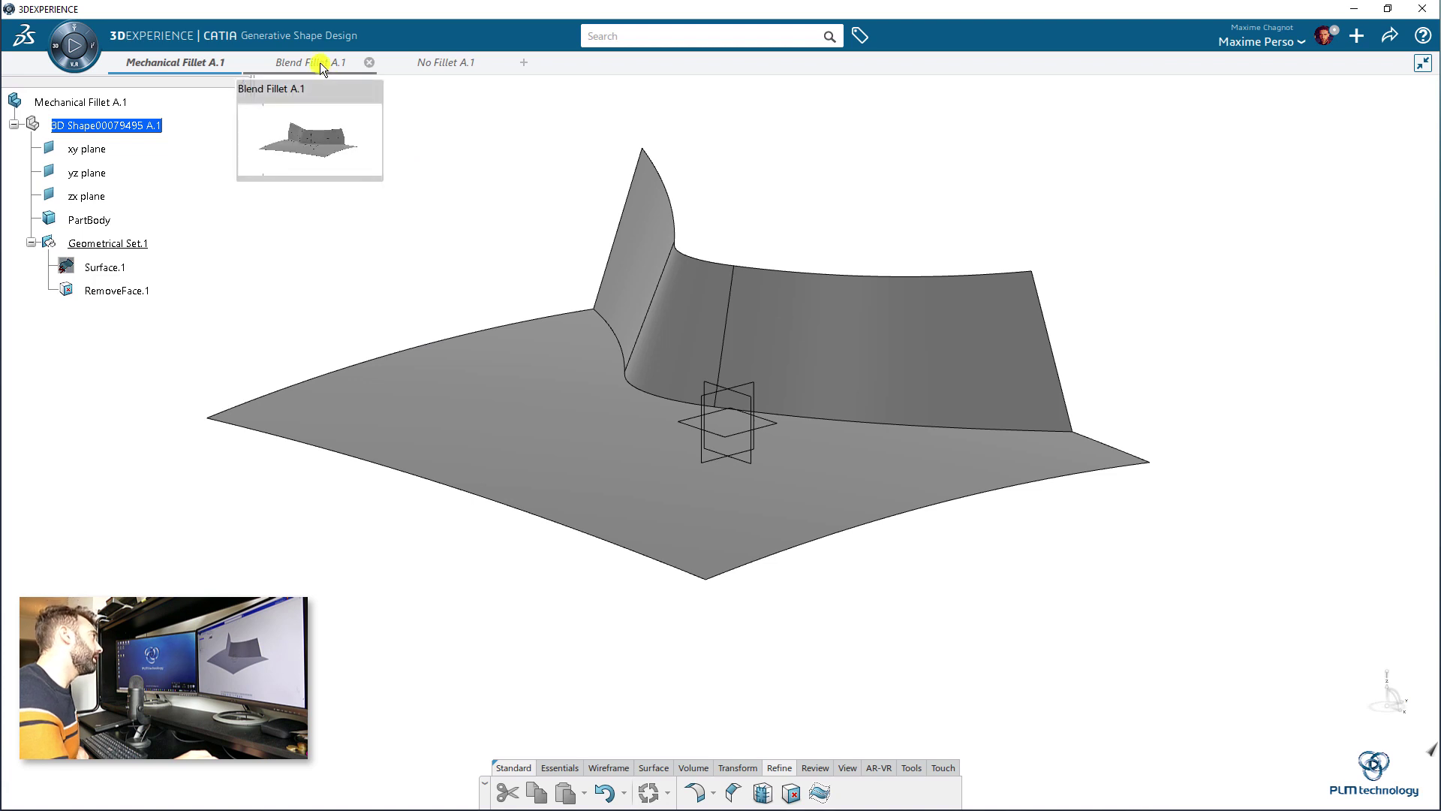
middle_drag(807, 297, 791, 247)
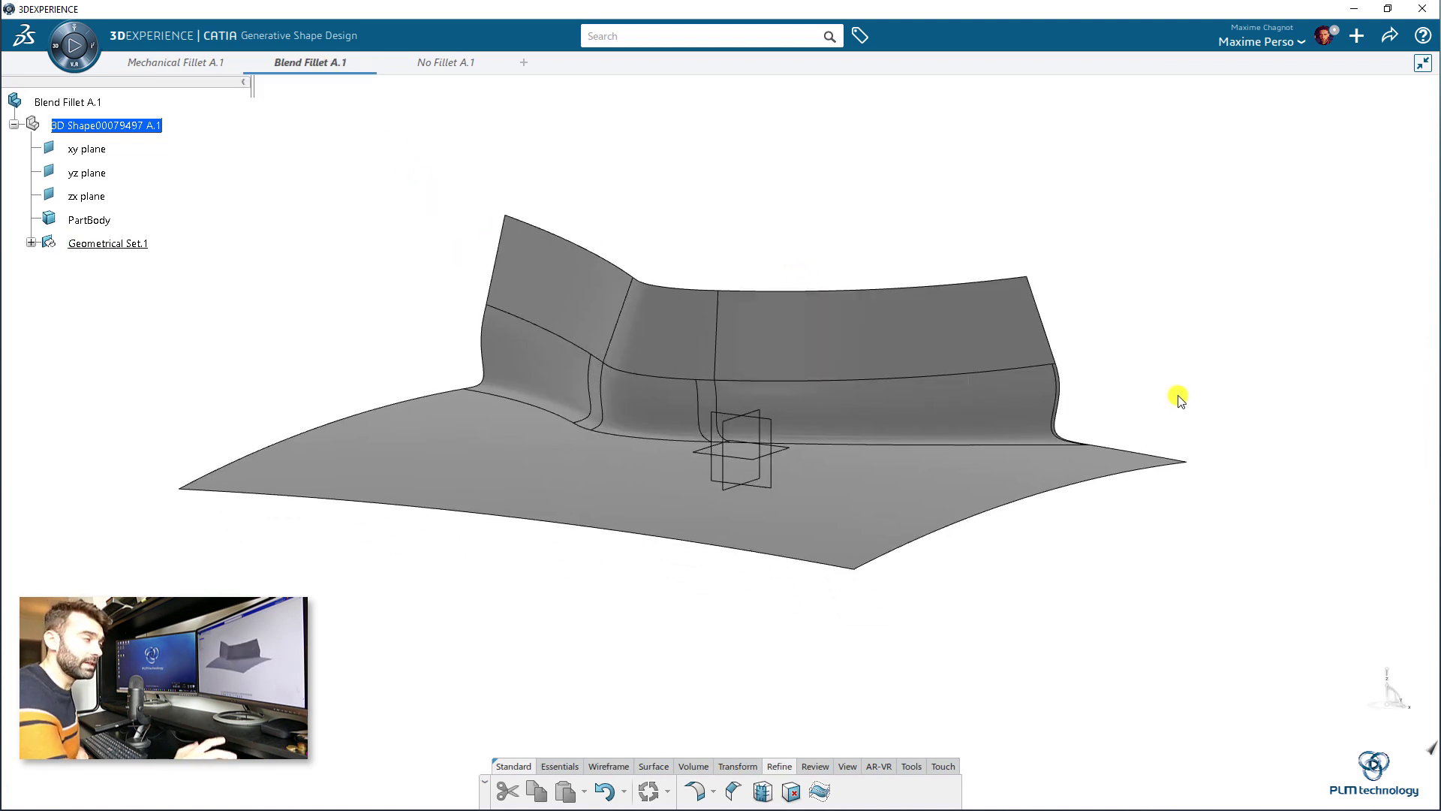
middle_drag(1172, 392, 637, 434)
middle_drag(599, 531, 865, 335)
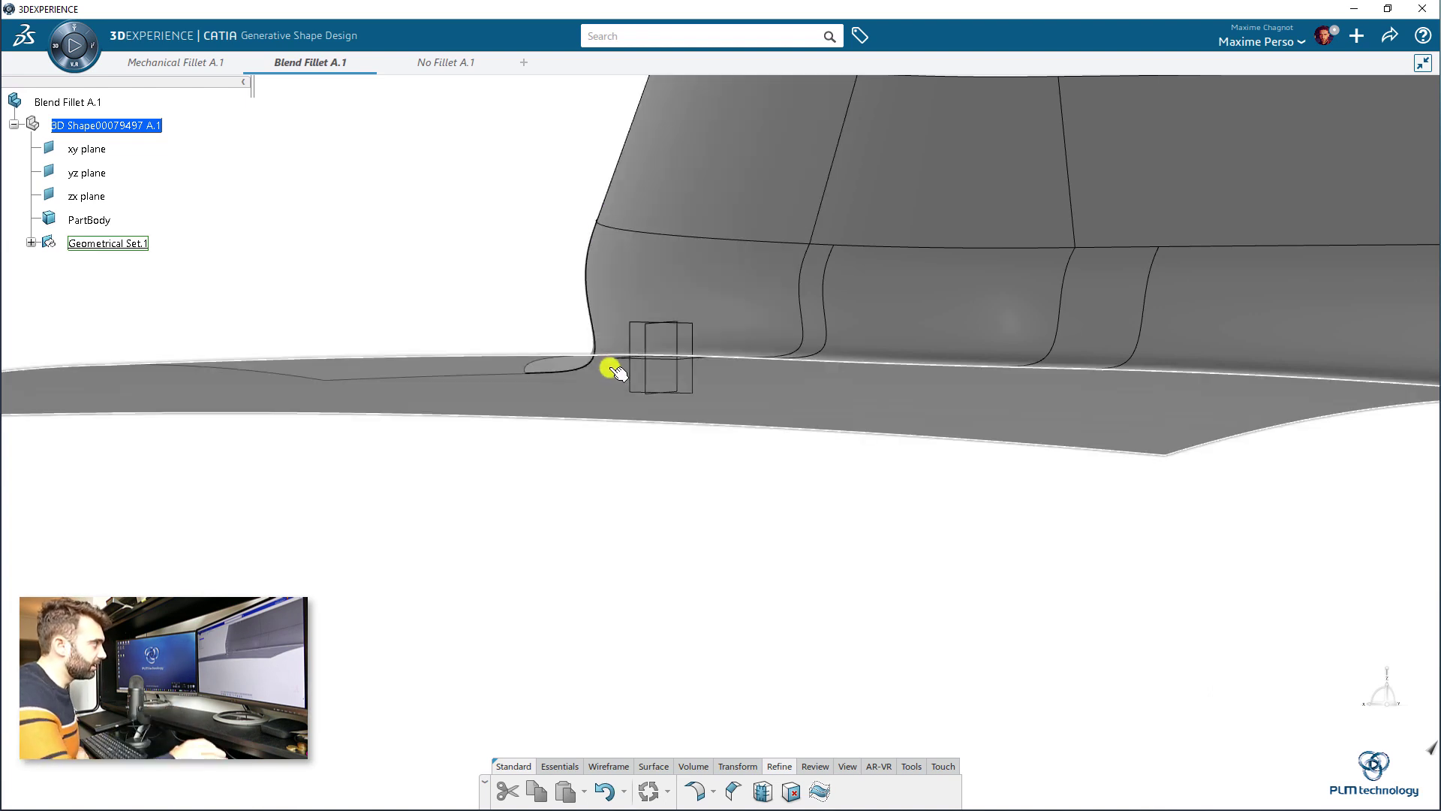
middle_drag(483, 251, 901, 366)
middle_drag(566, 264, 244, 272)
click(31, 243)
middle_drag(405, 213, 604, 457)
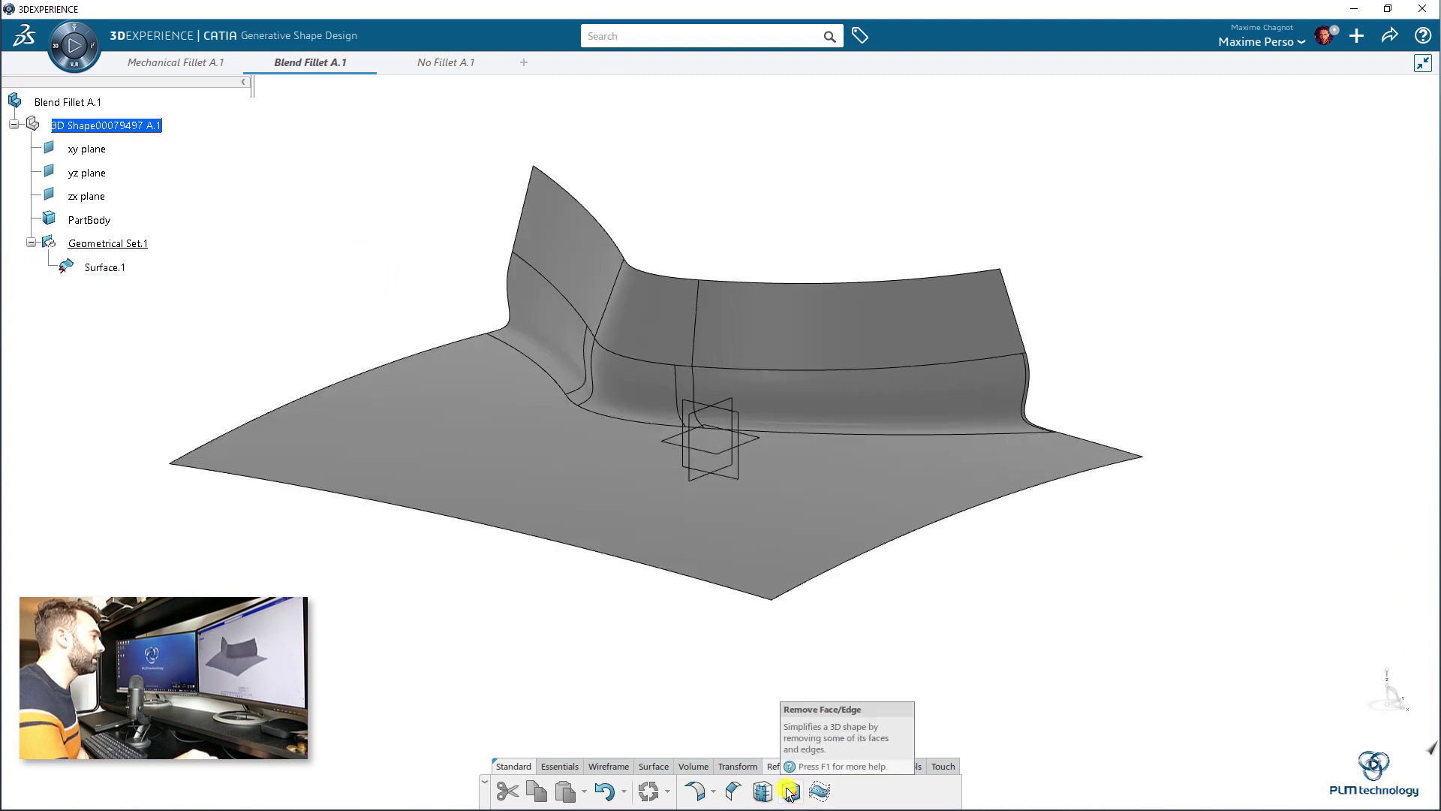
Start Remove Face/Edge and select Surface.1's front wall fillet and narrow right-edge fillet faces.
click(791, 791)
click(1015, 391)
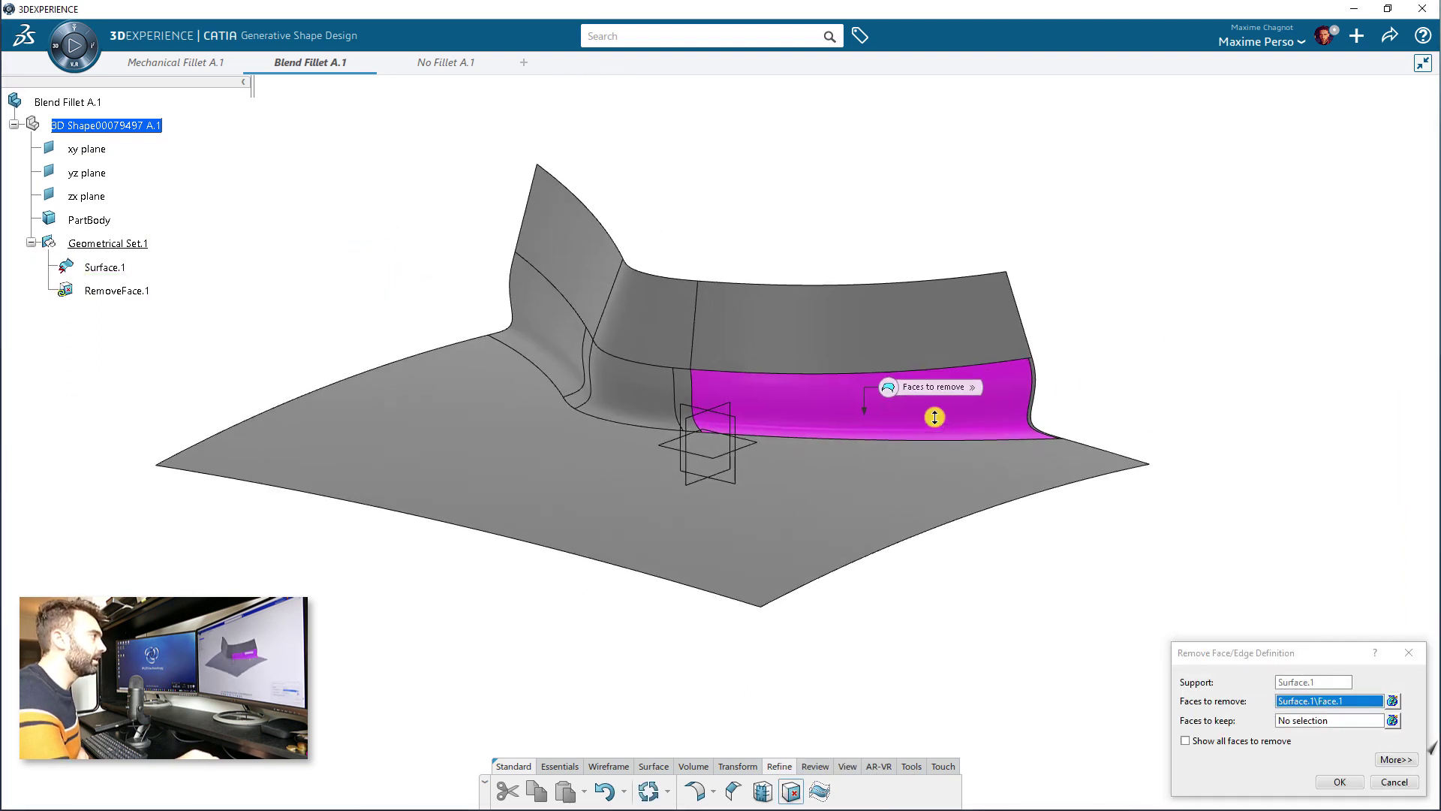
scroll(1089, 379, up, 3)
scroll(1262, 328, up, 5)
click(1415, 347)
scroll(1152, 383, down, 4)
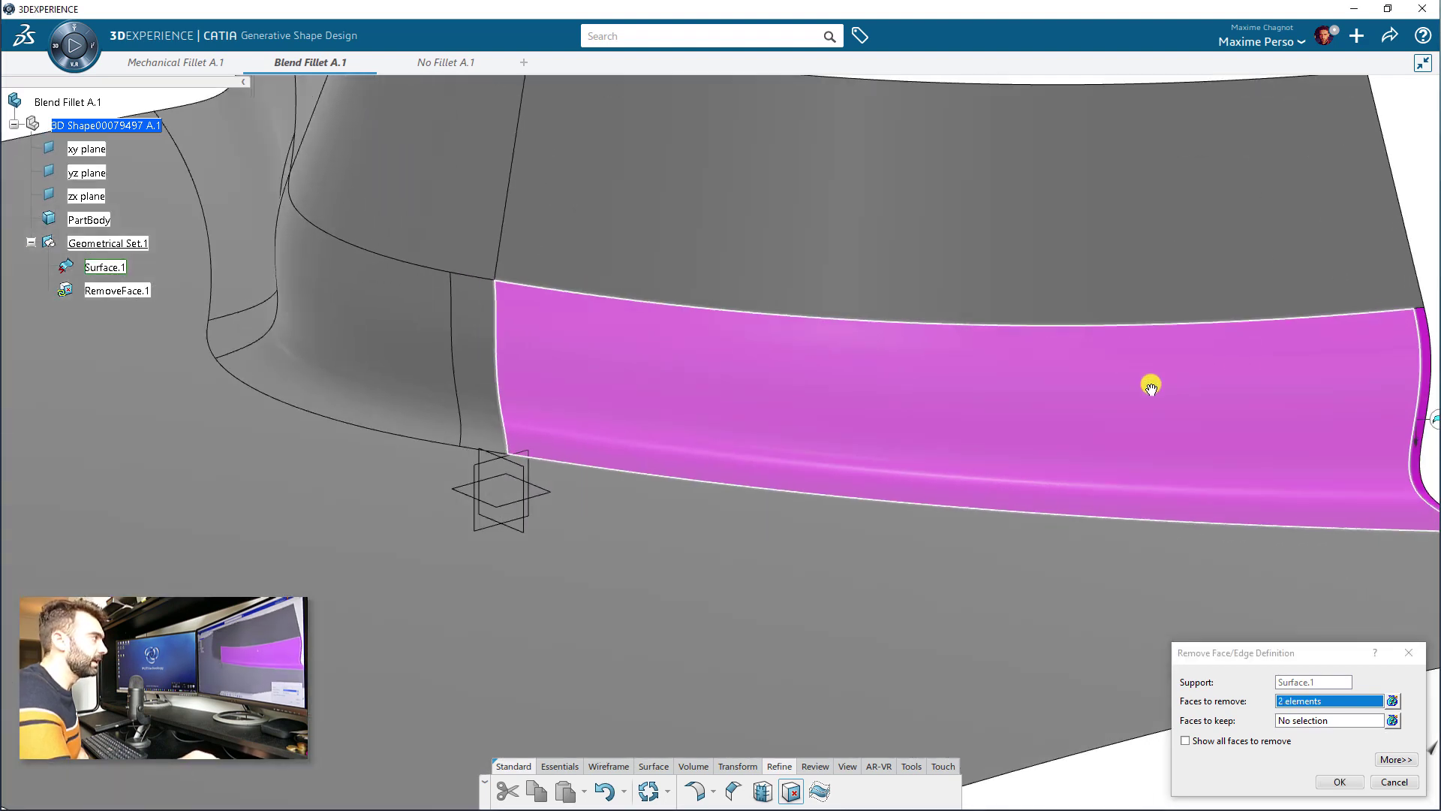
Add the four remaining fillet faces and confirm removing all six from Surface.1.
click(547, 393)
click(451, 389)
click(323, 399)
click(296, 373)
middle_drag(419, 447, 592, 443)
scroll(592, 443, down, 2)
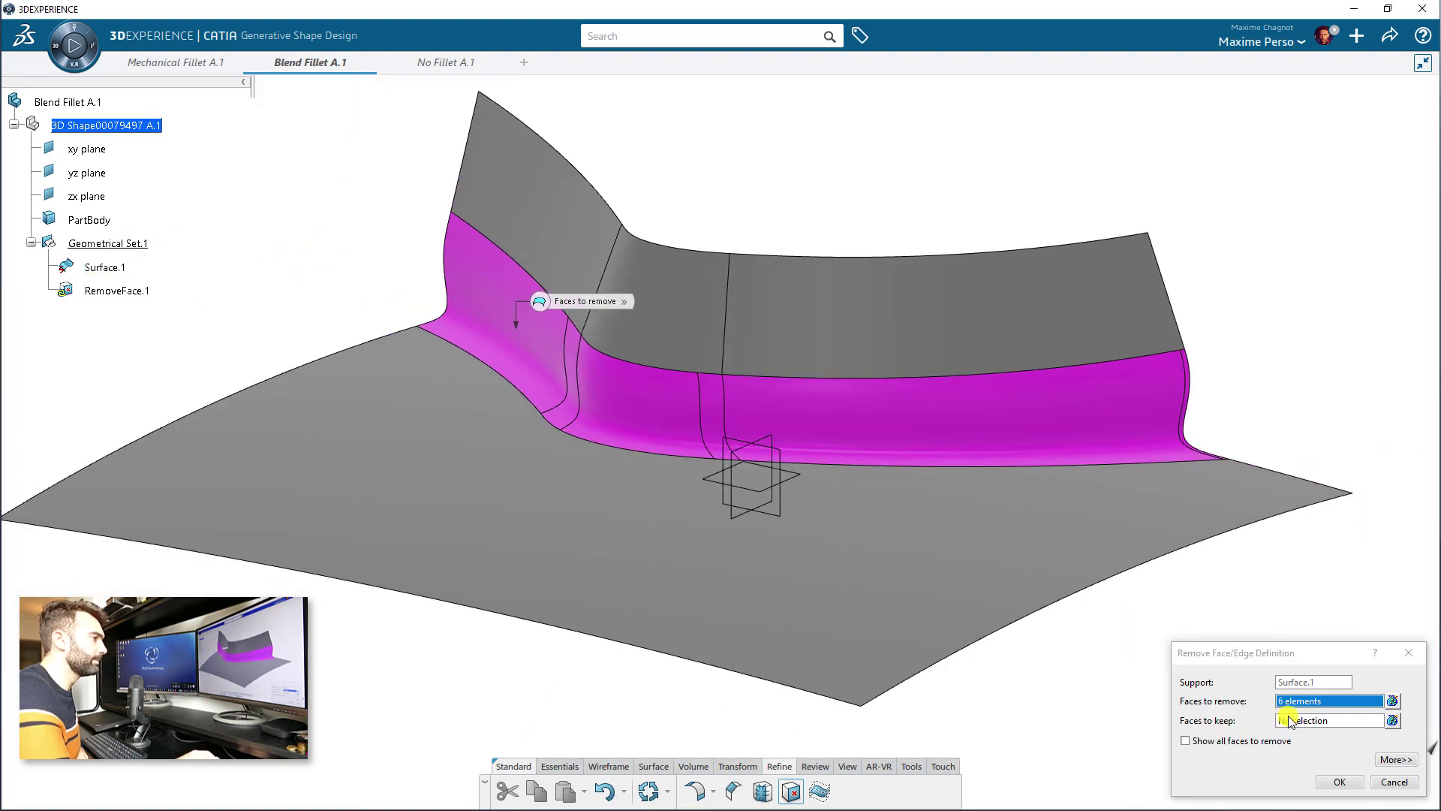
click(1340, 782)
middle_drag(1206, 572, 481, 330)
Delete RemoveFace.1 and make the filleted Surface.1 visible again.
right_click(135, 293)
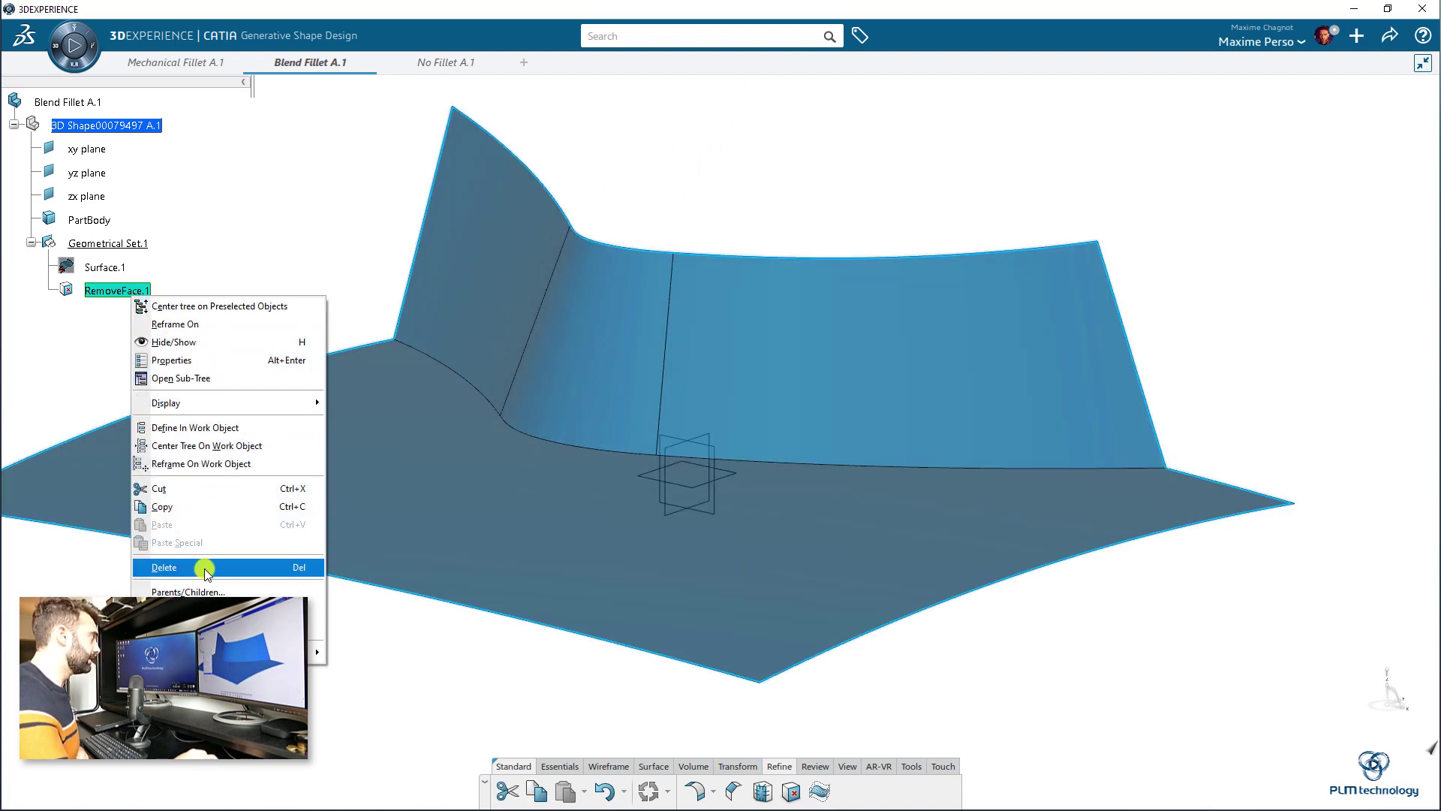
click(205, 571)
click(1341, 781)
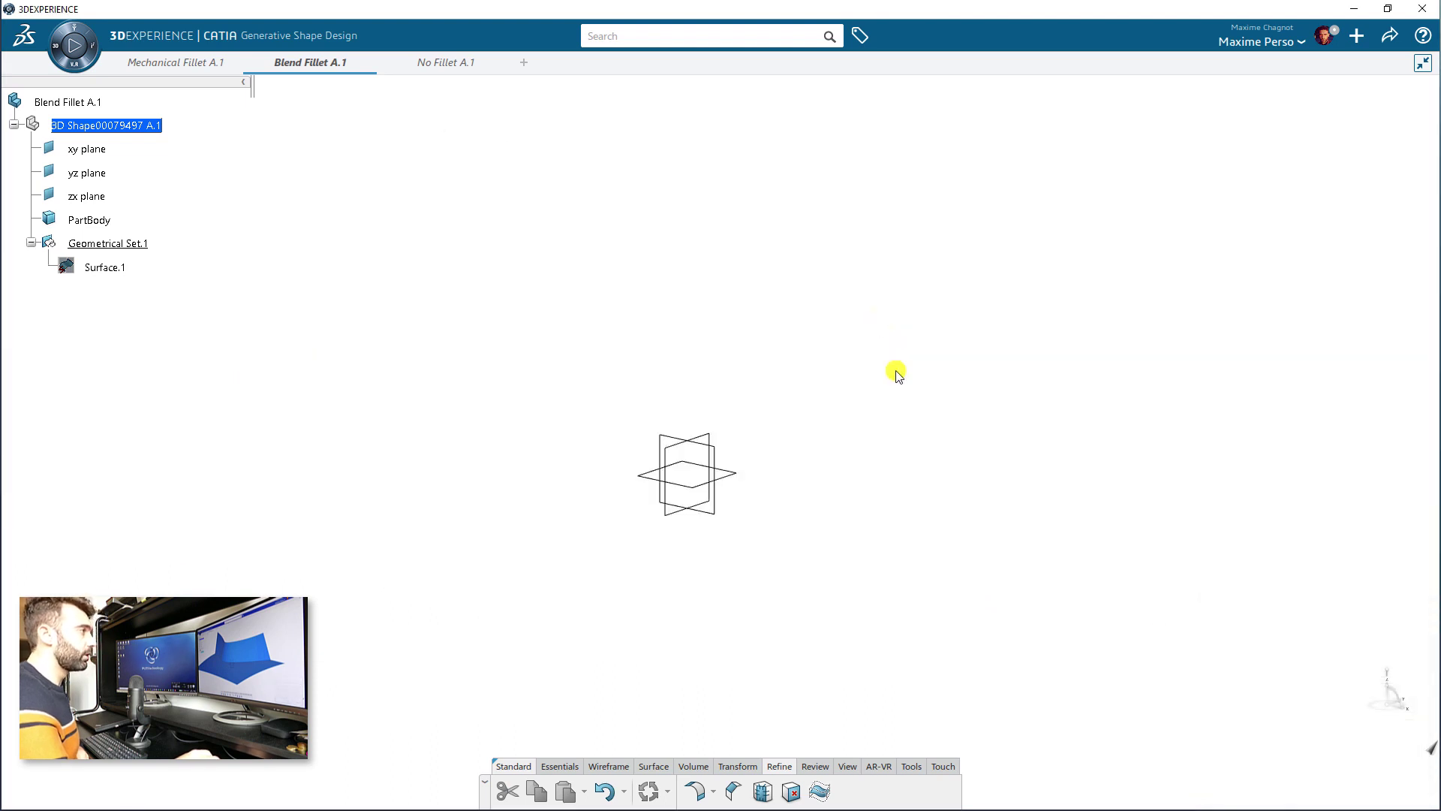
right_click(105, 278)
click(122, 273)
right_click(114, 267)
click(204, 324)
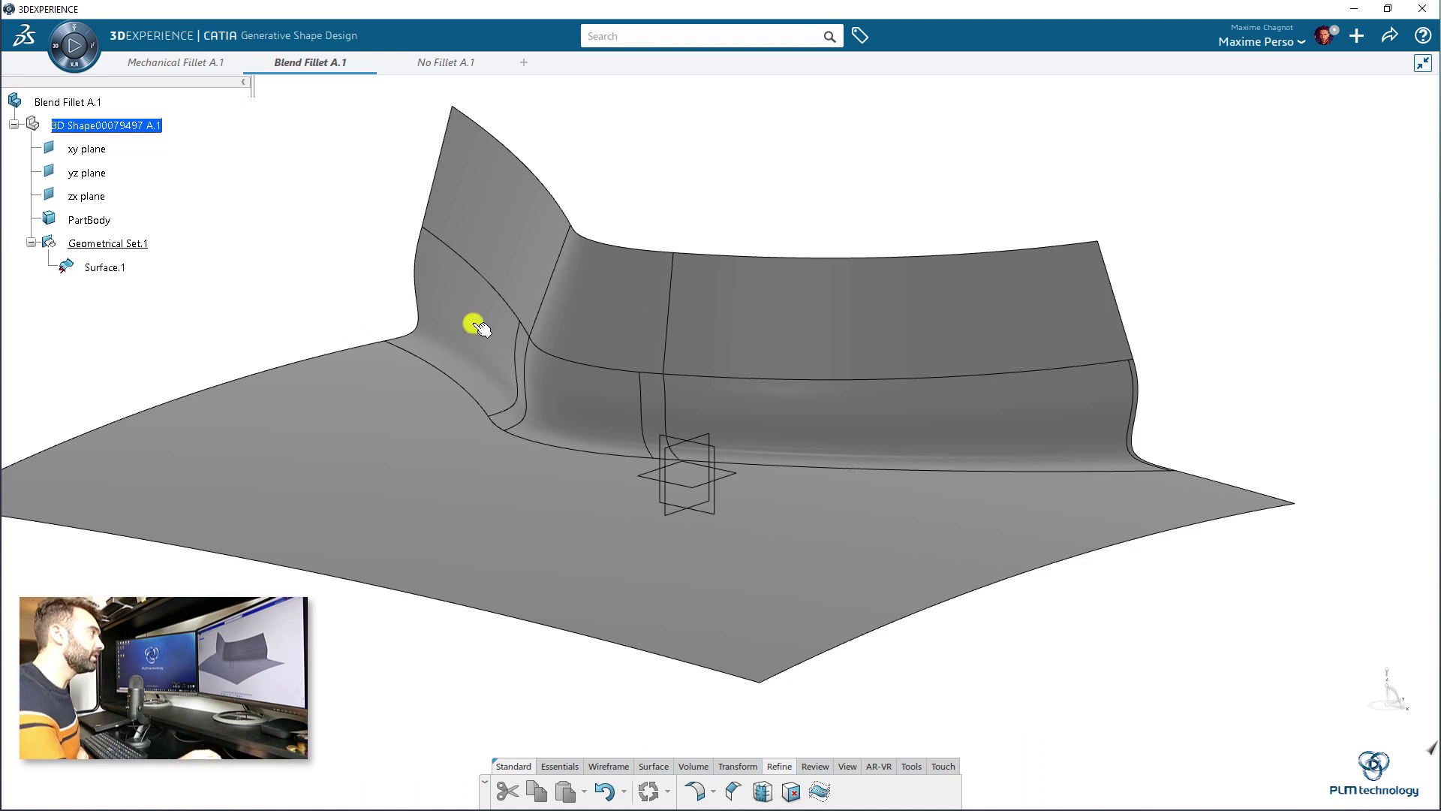
Briefly select Surface.1, then bring up the Transform tools' Join operations list.
click(571, 767)
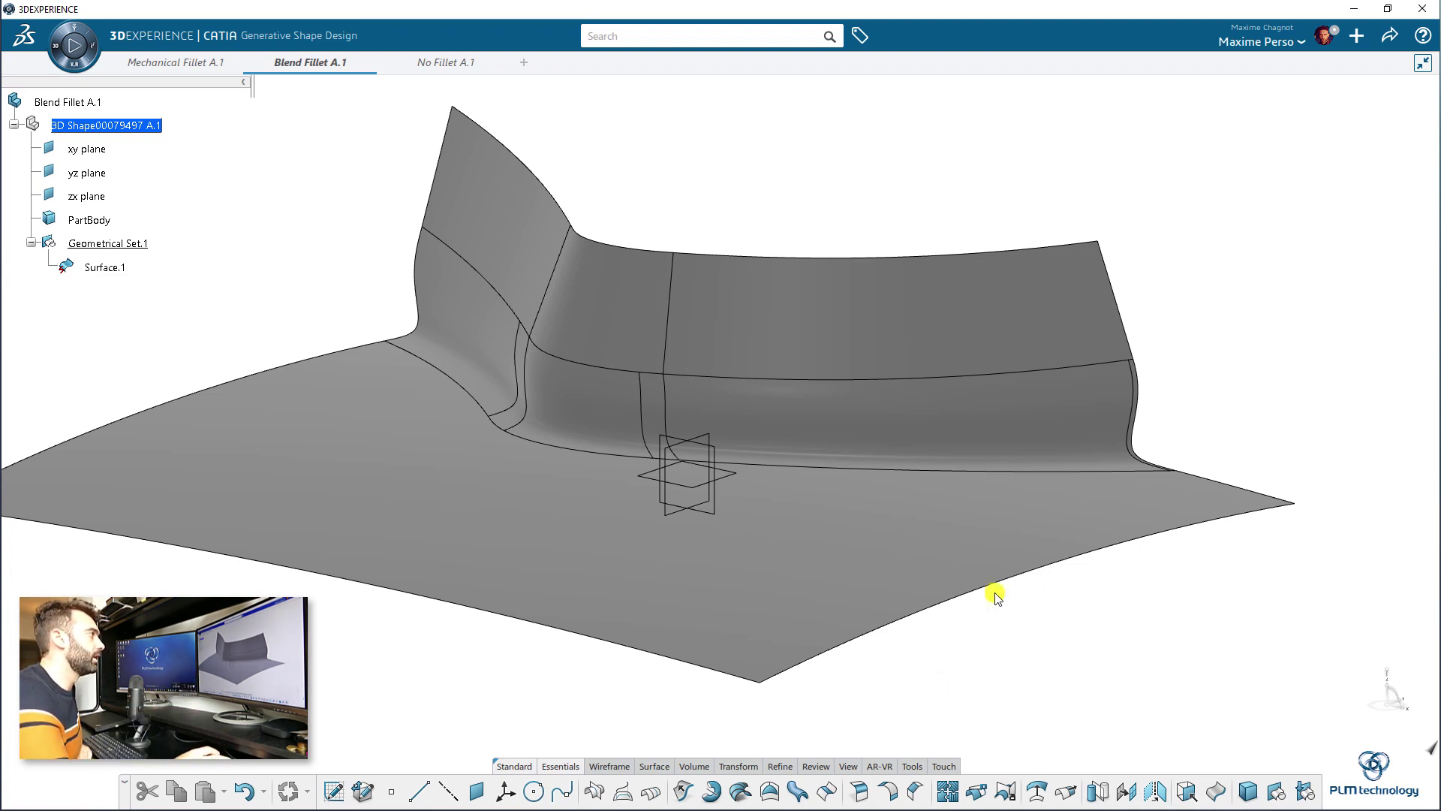
click(116, 268)
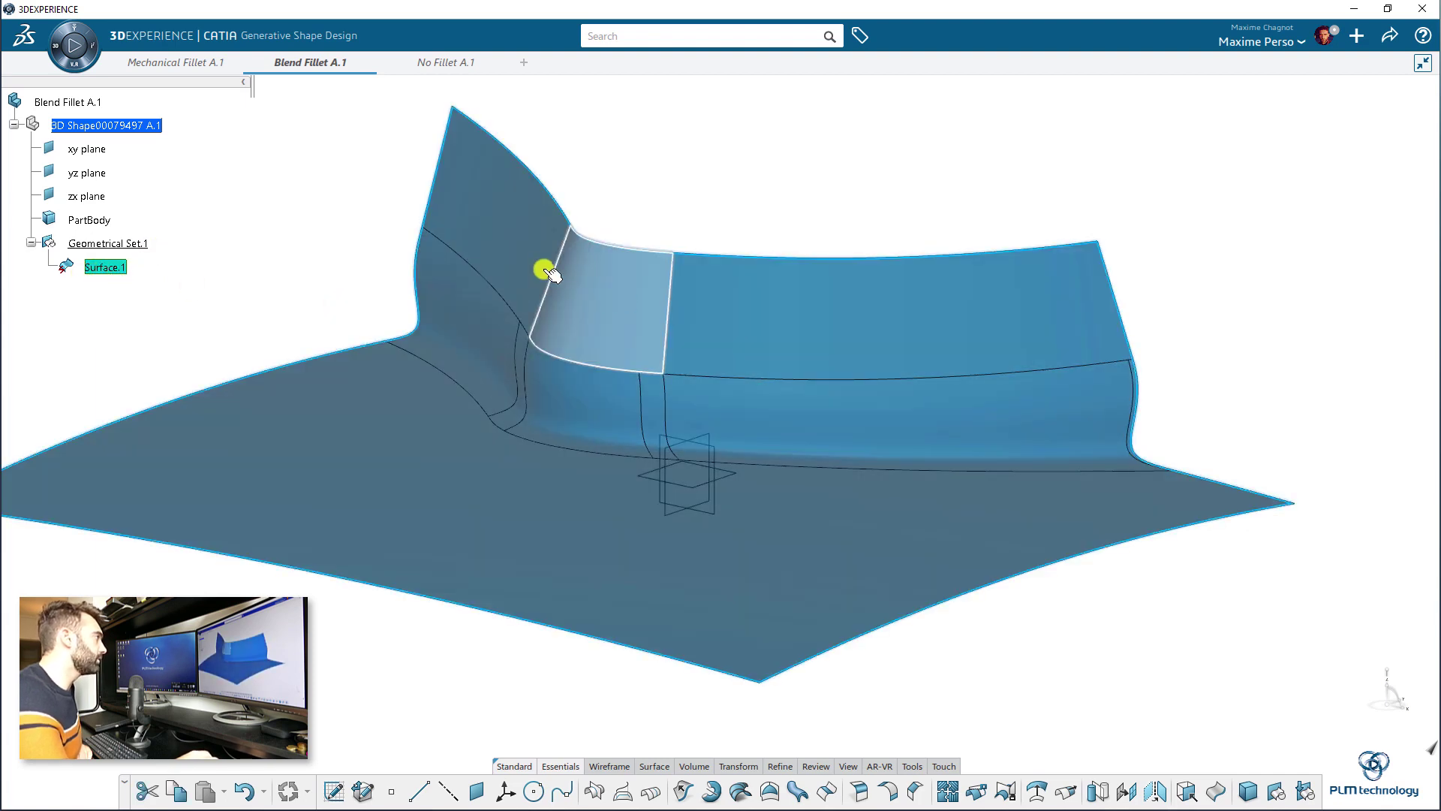
click(322, 308)
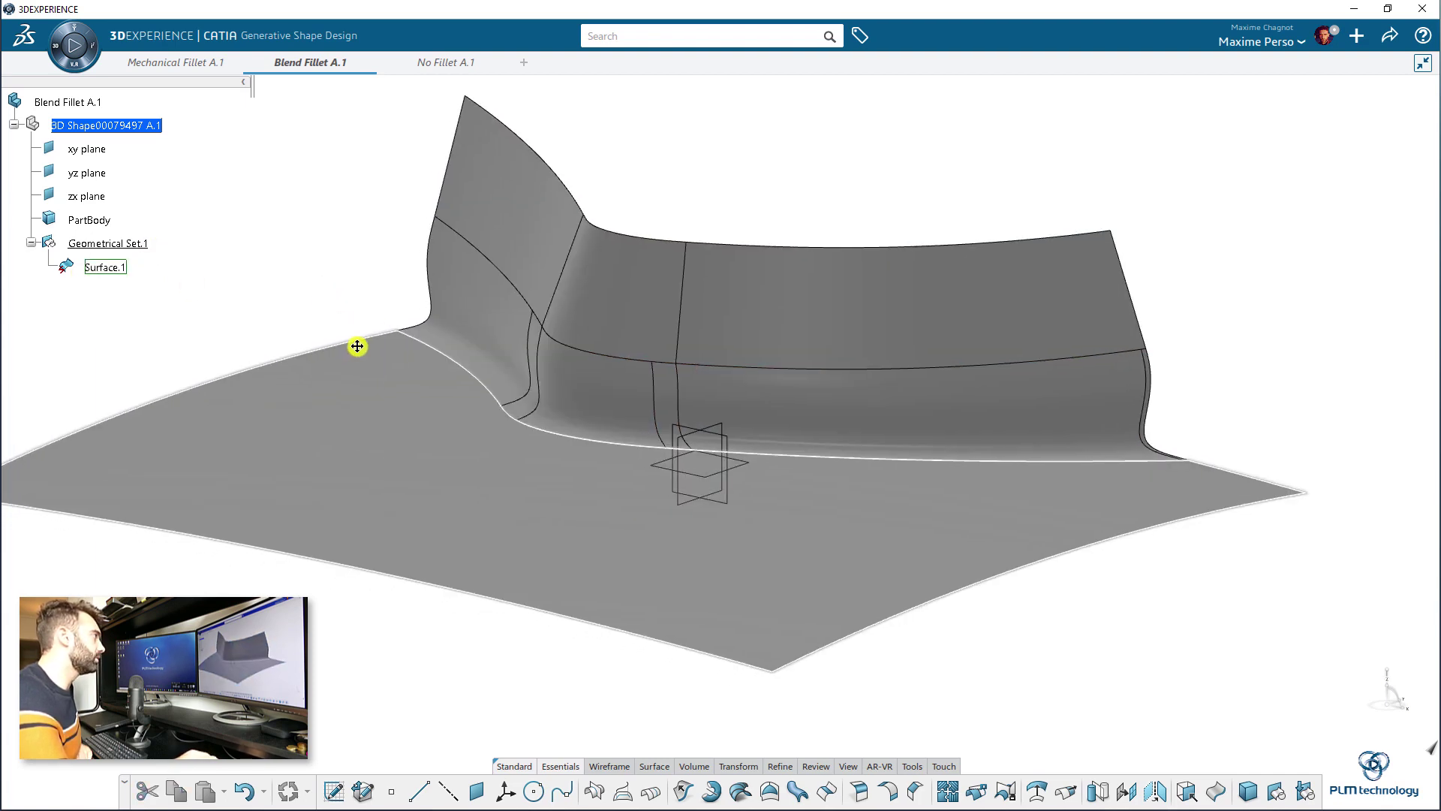
click(734, 764)
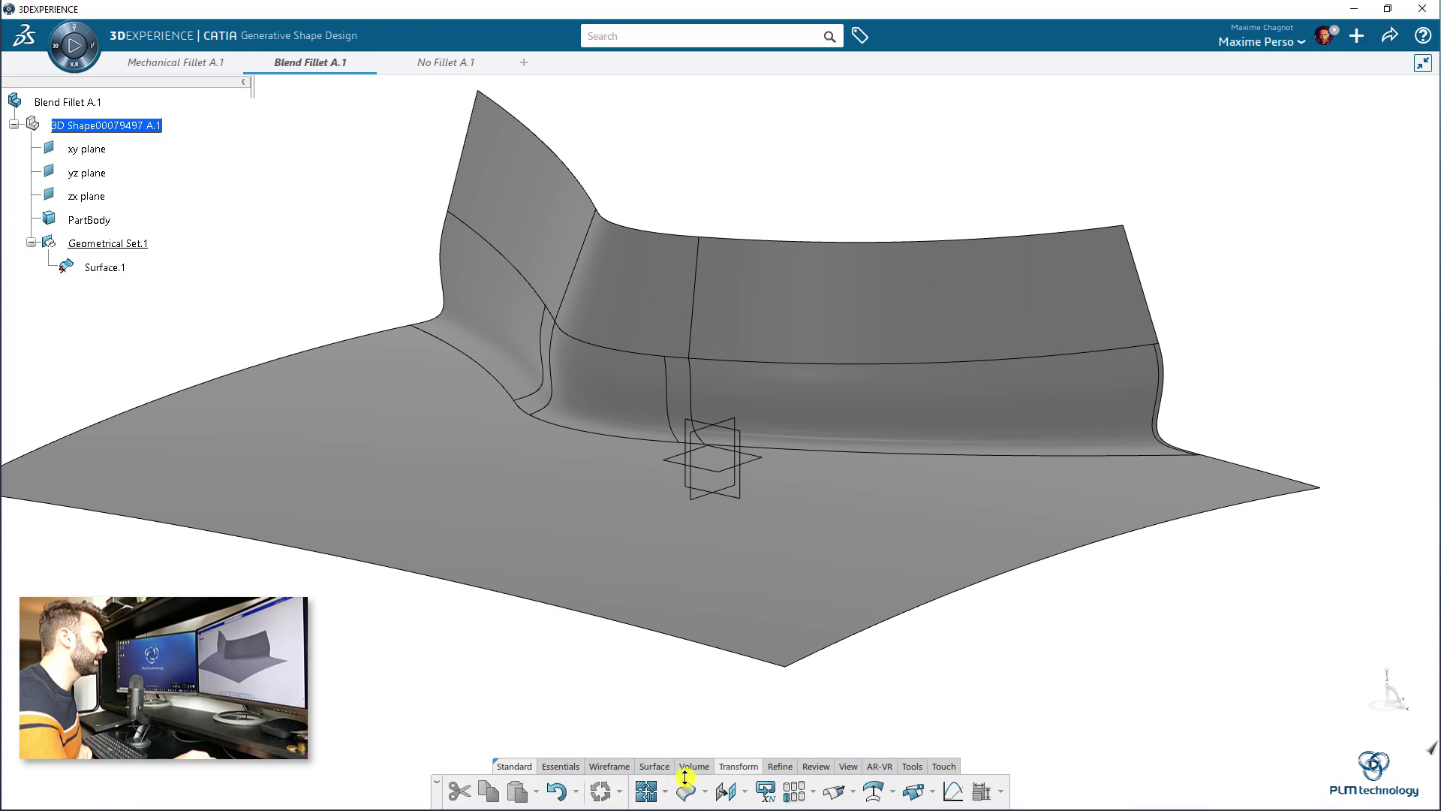
click(665, 791)
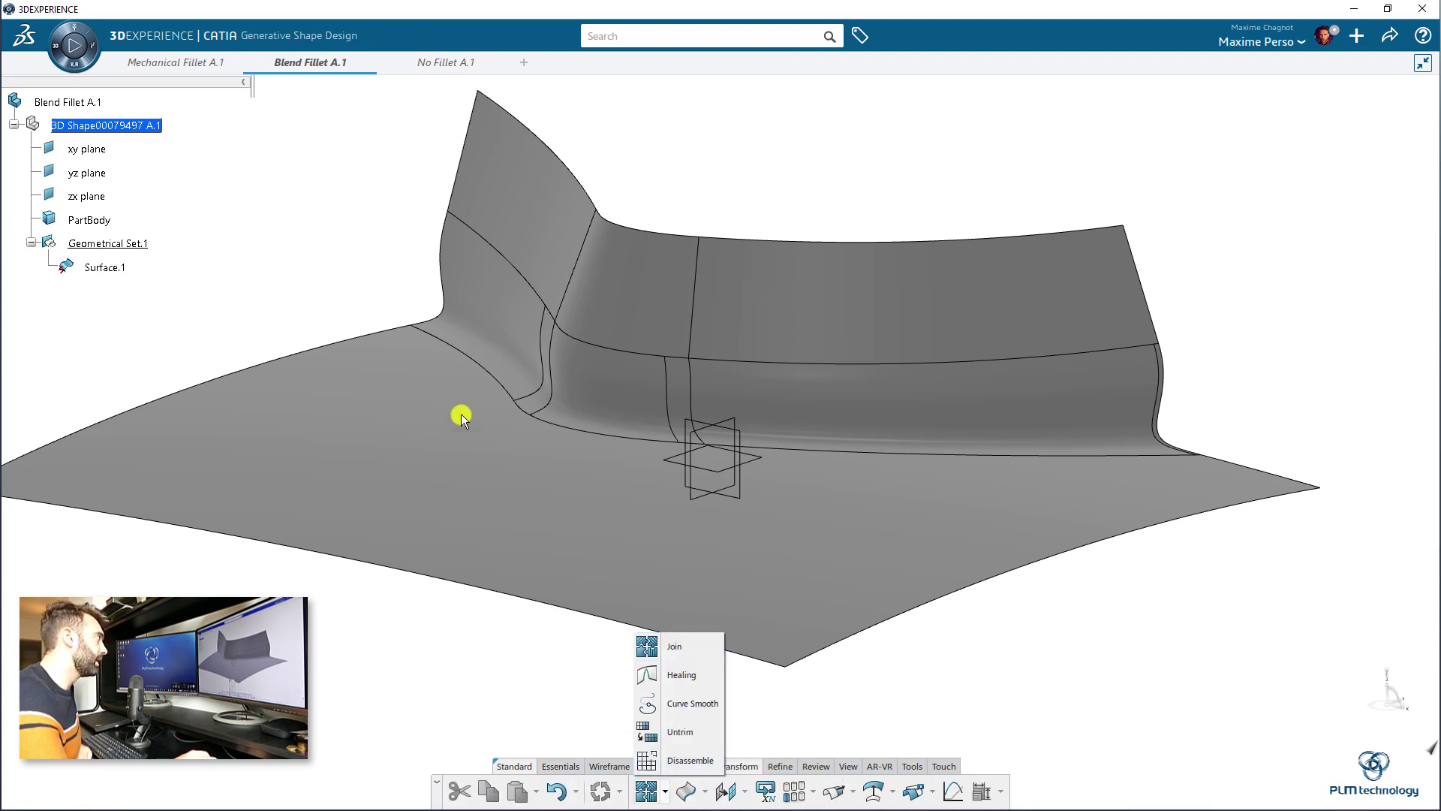
Insert Geometrical Set.2 and disassemble Surface.1 into 10 separate patch surfaces.
click(135, 131)
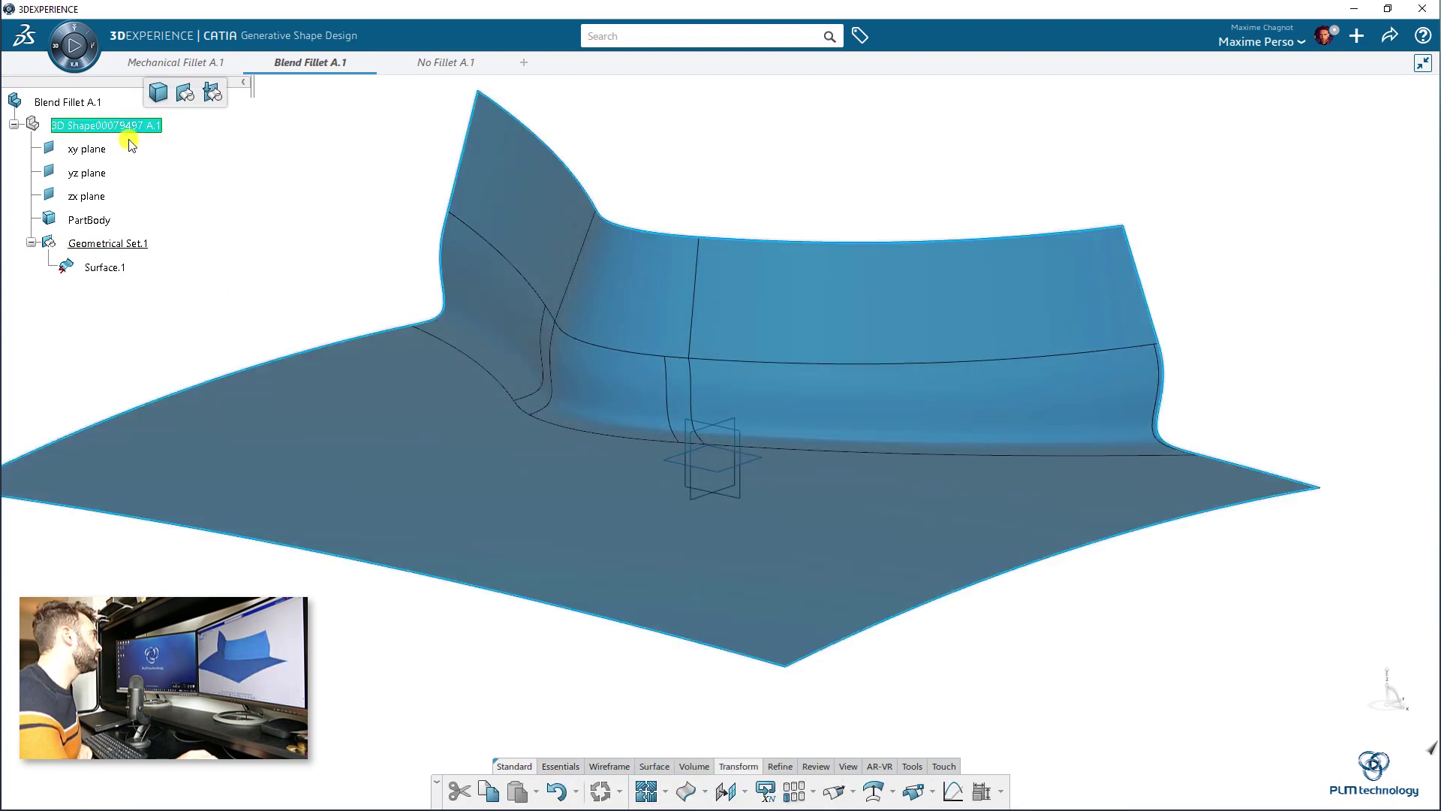
click(213, 91)
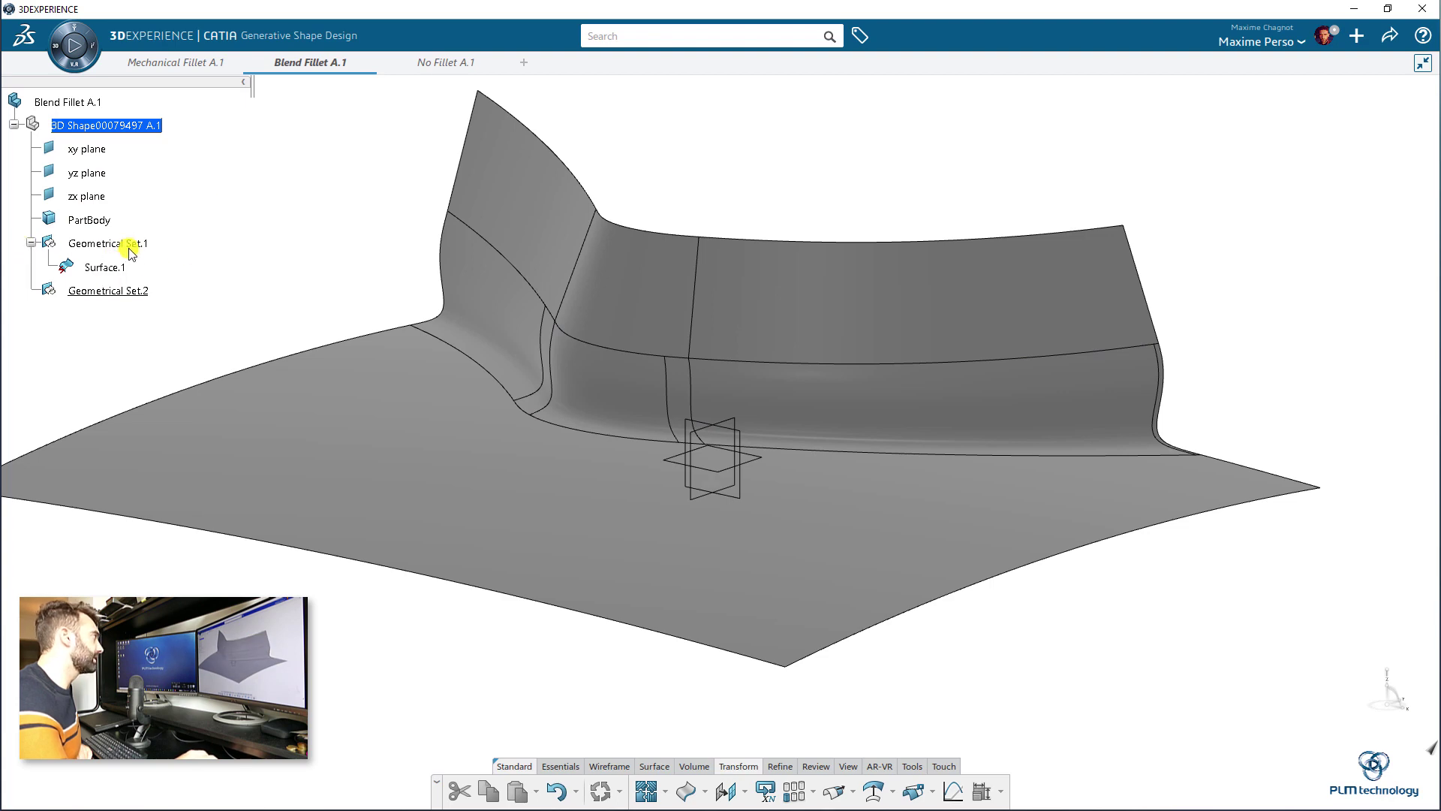
click(672, 793)
click(654, 760)
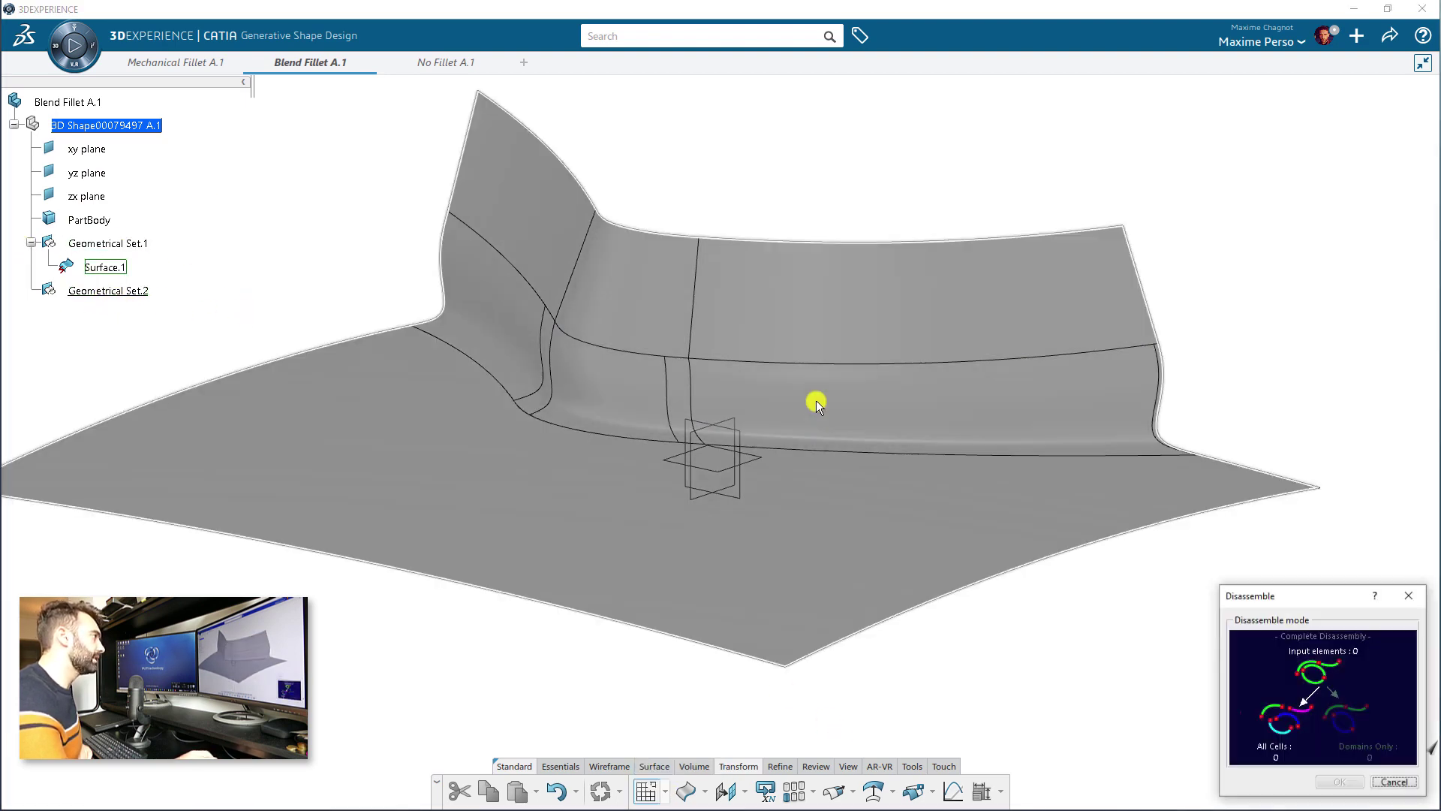
click(818, 331)
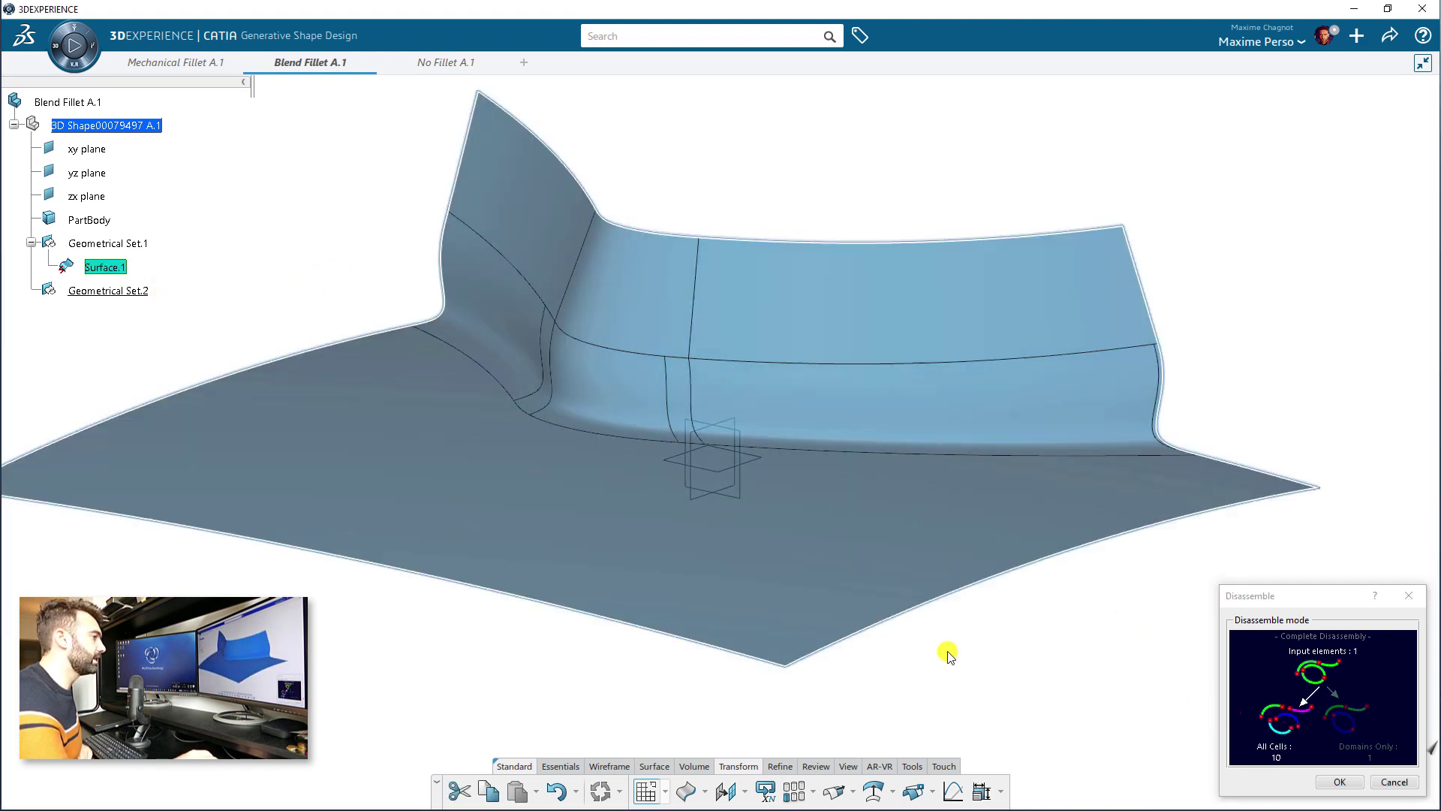
click(1327, 782)
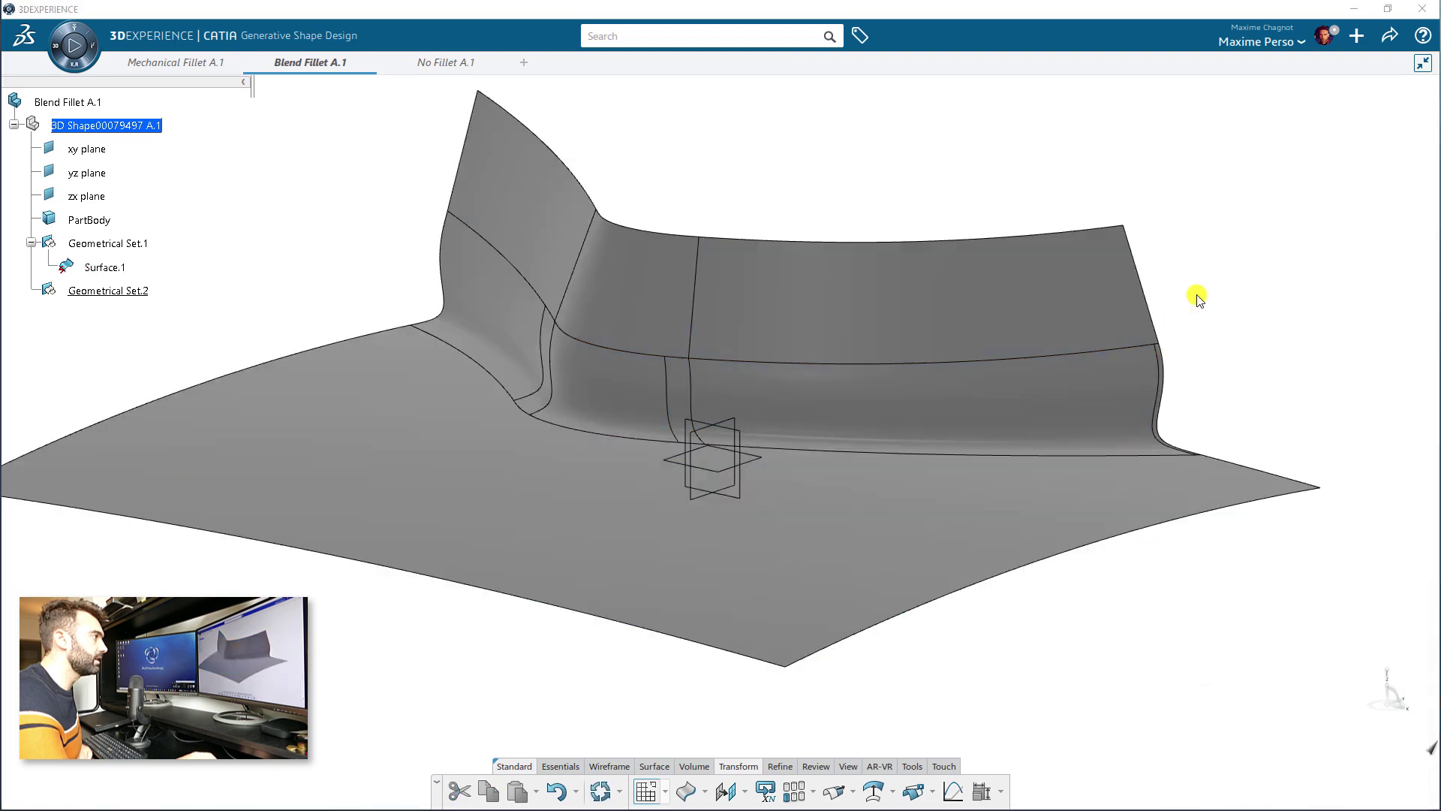
Hide Geometrical Set.1 and expand Geometrical Set.2 to list Surface.2–Surface.11.
right_click(120, 242)
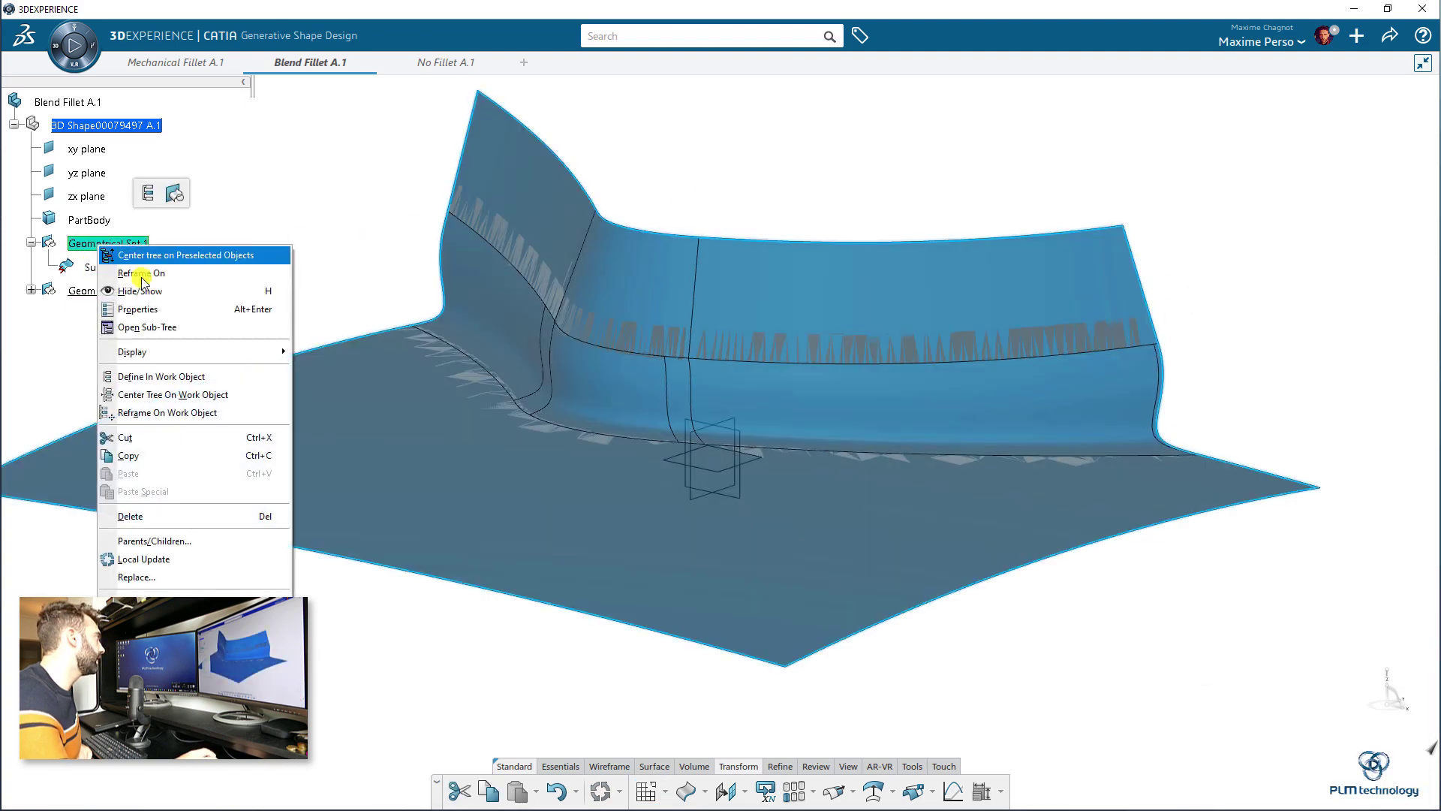
click(143, 279)
click(31, 290)
middle_drag(142, 296, 529, 275)
Delete the four fillet patches, including Surface.5 and the small right-edge patch.
click(552, 334)
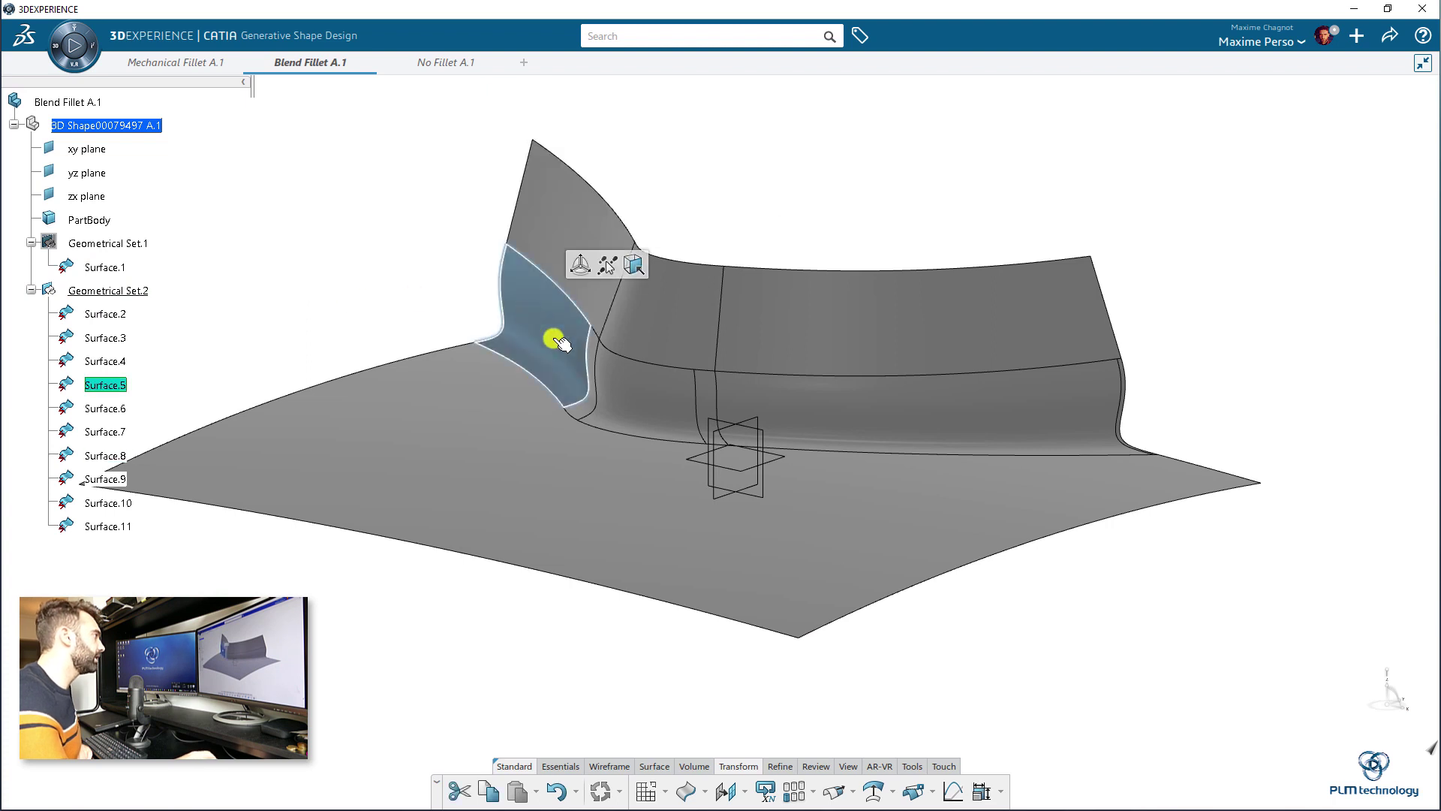
key(Delete)
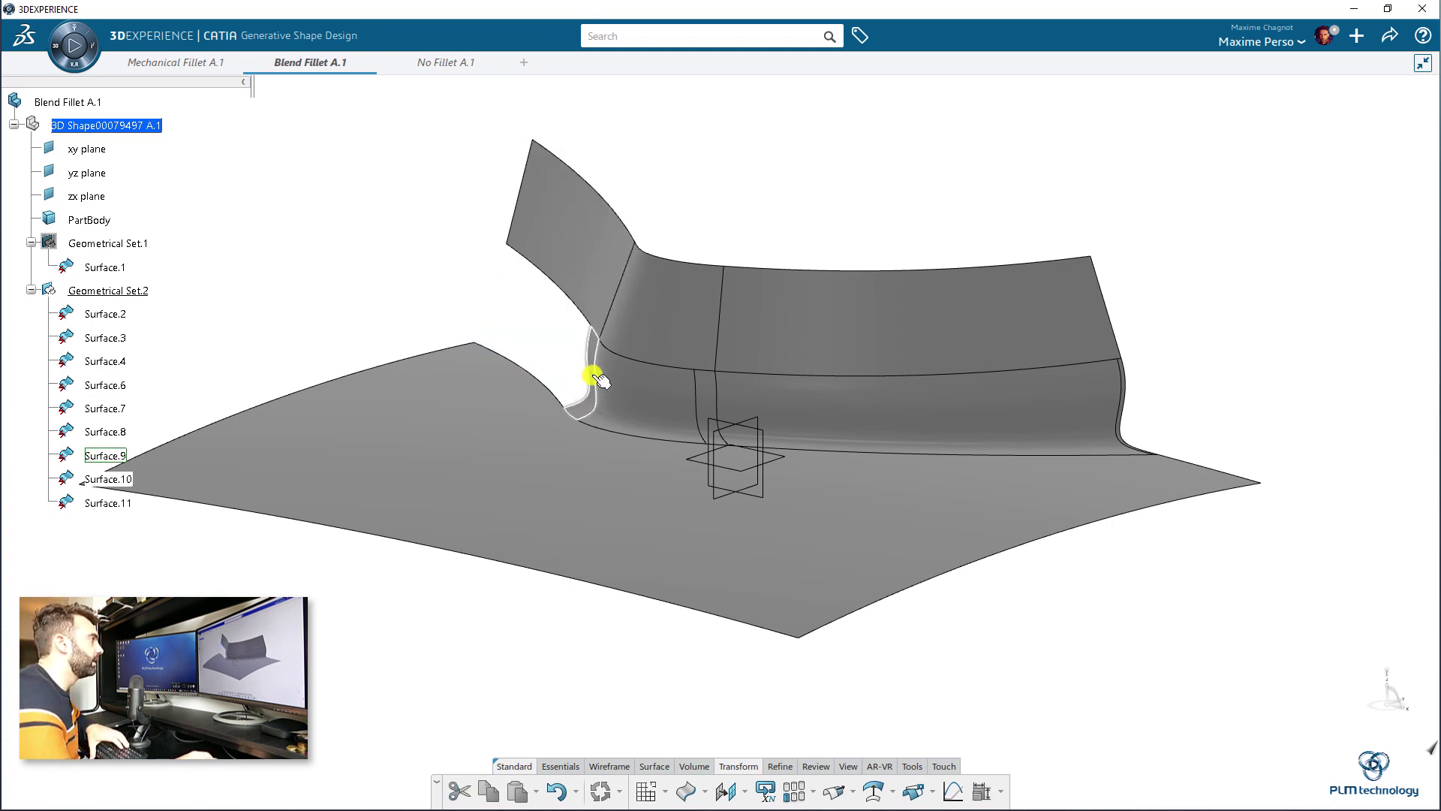
click(608, 385)
key(Delete)
click(763, 406)
key(Delete)
click(1135, 380)
key(Delete)
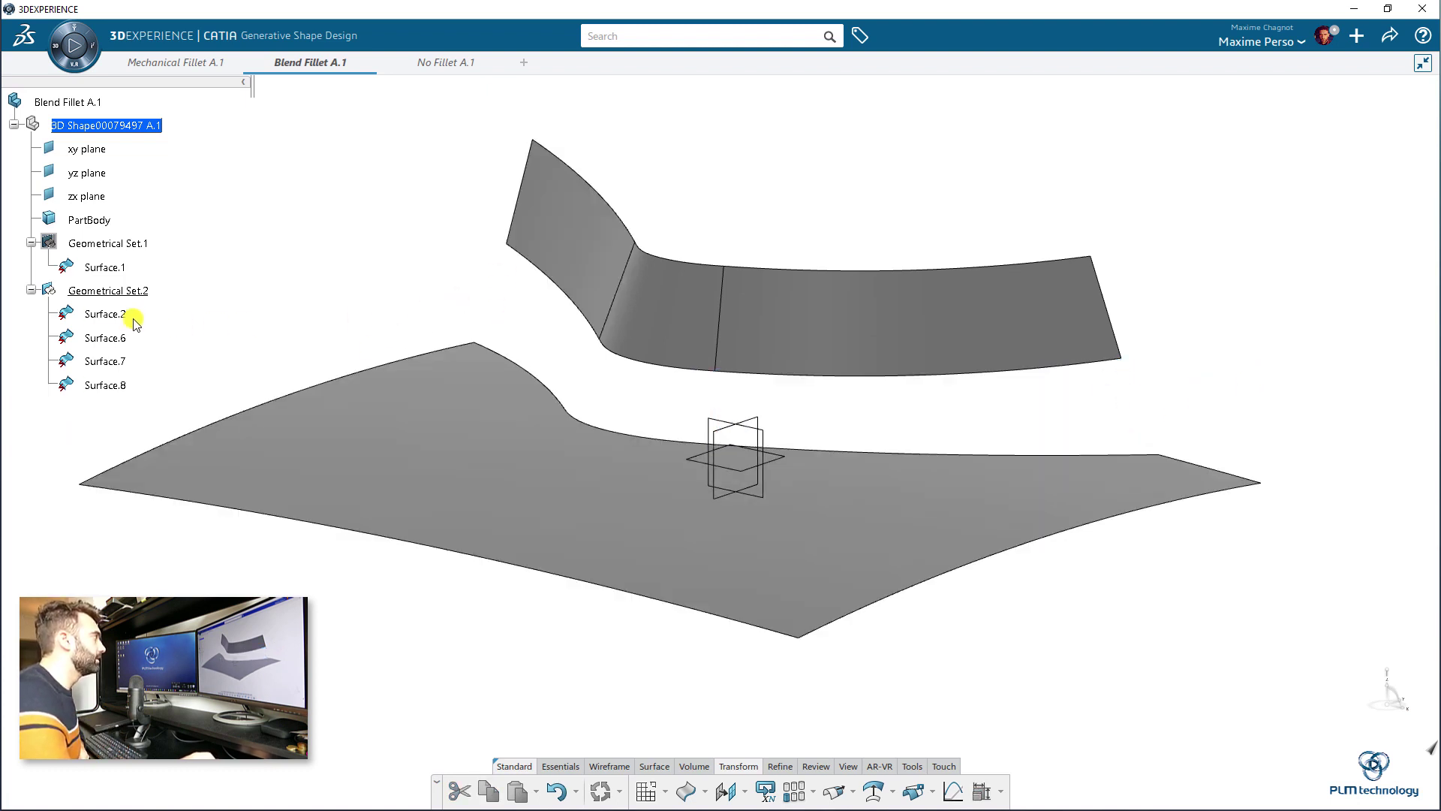
Join the three upper panels Surface.6, Surface.7 and Surface.8 into Join.1.
click(665, 797)
click(647, 643)
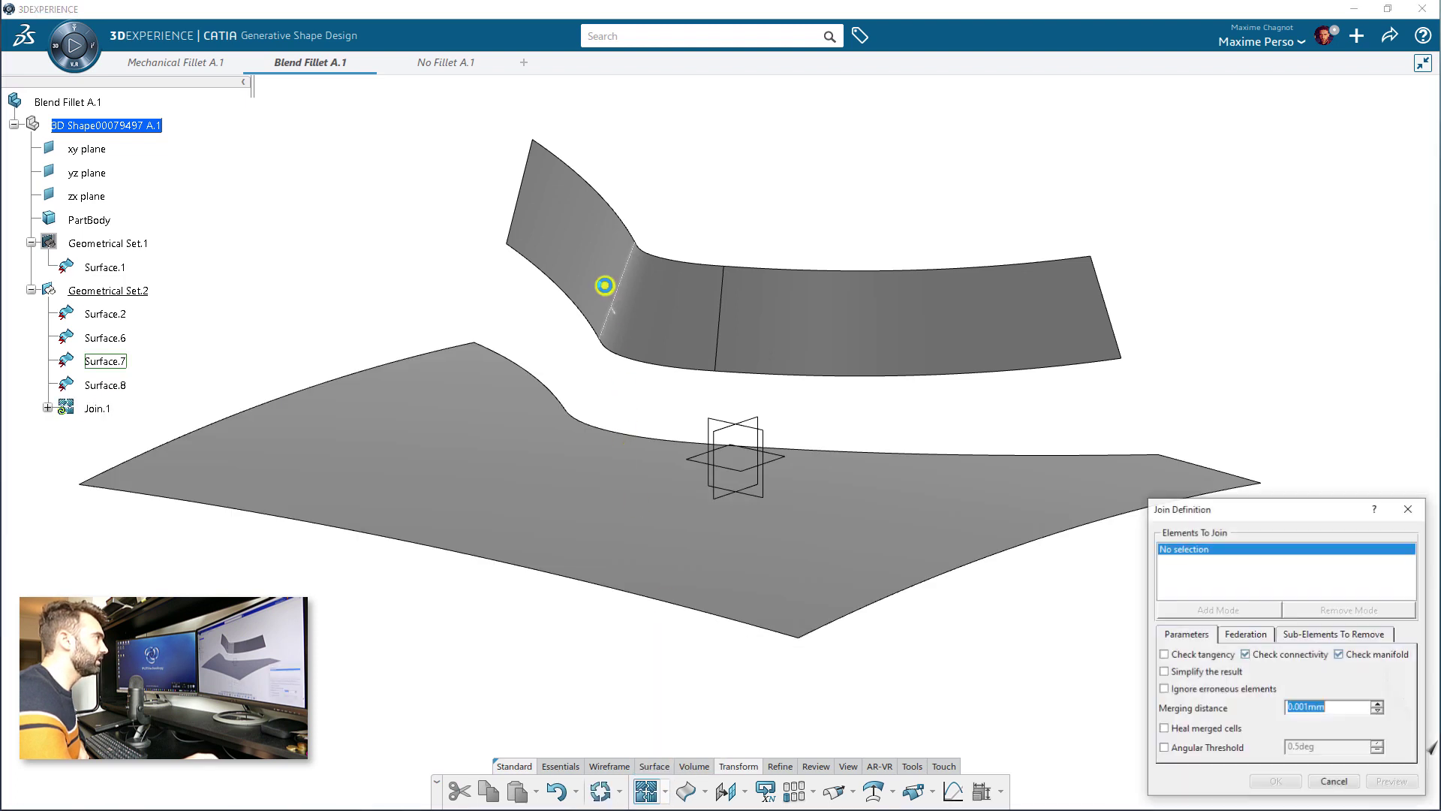
click(610, 285)
click(633, 293)
click(736, 306)
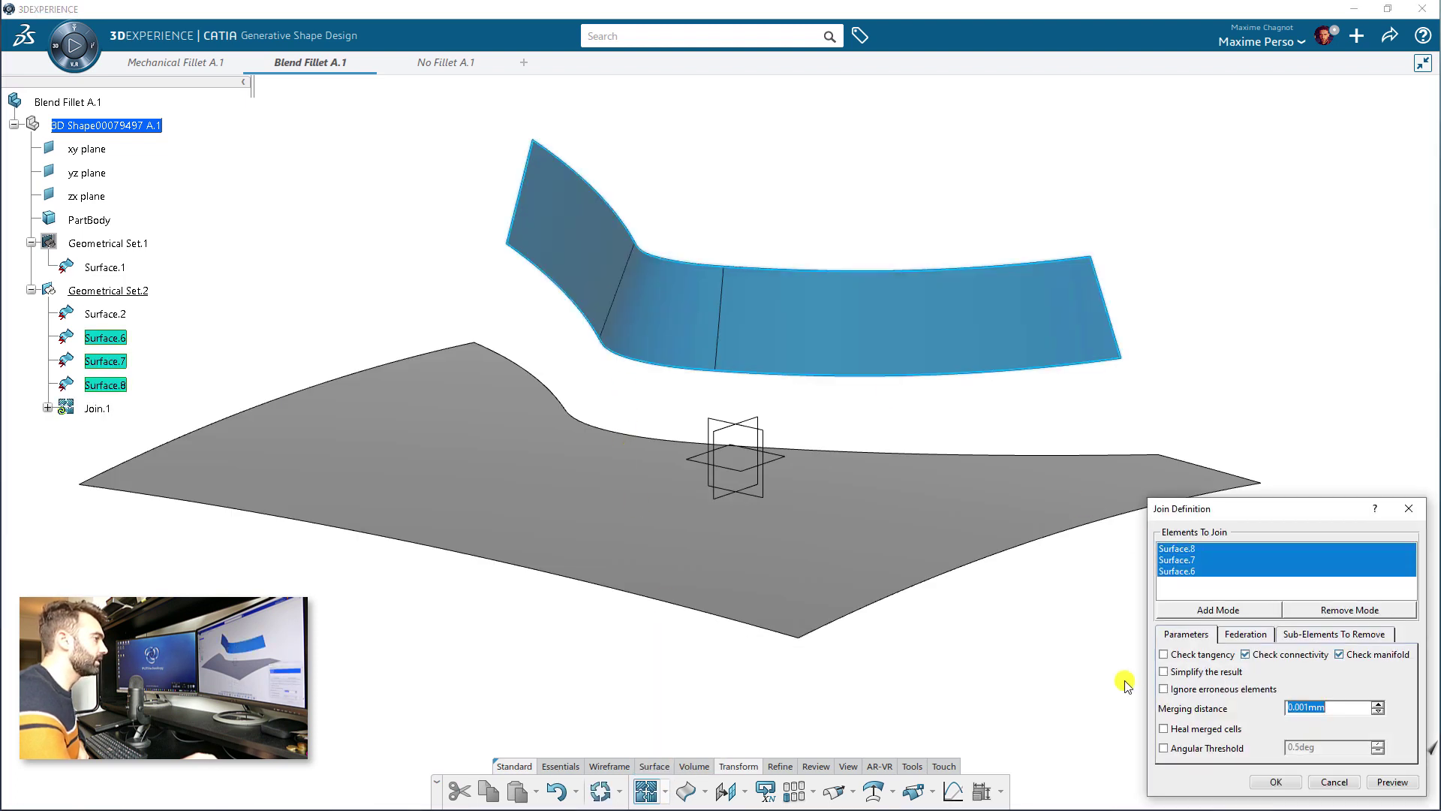
click(1268, 781)
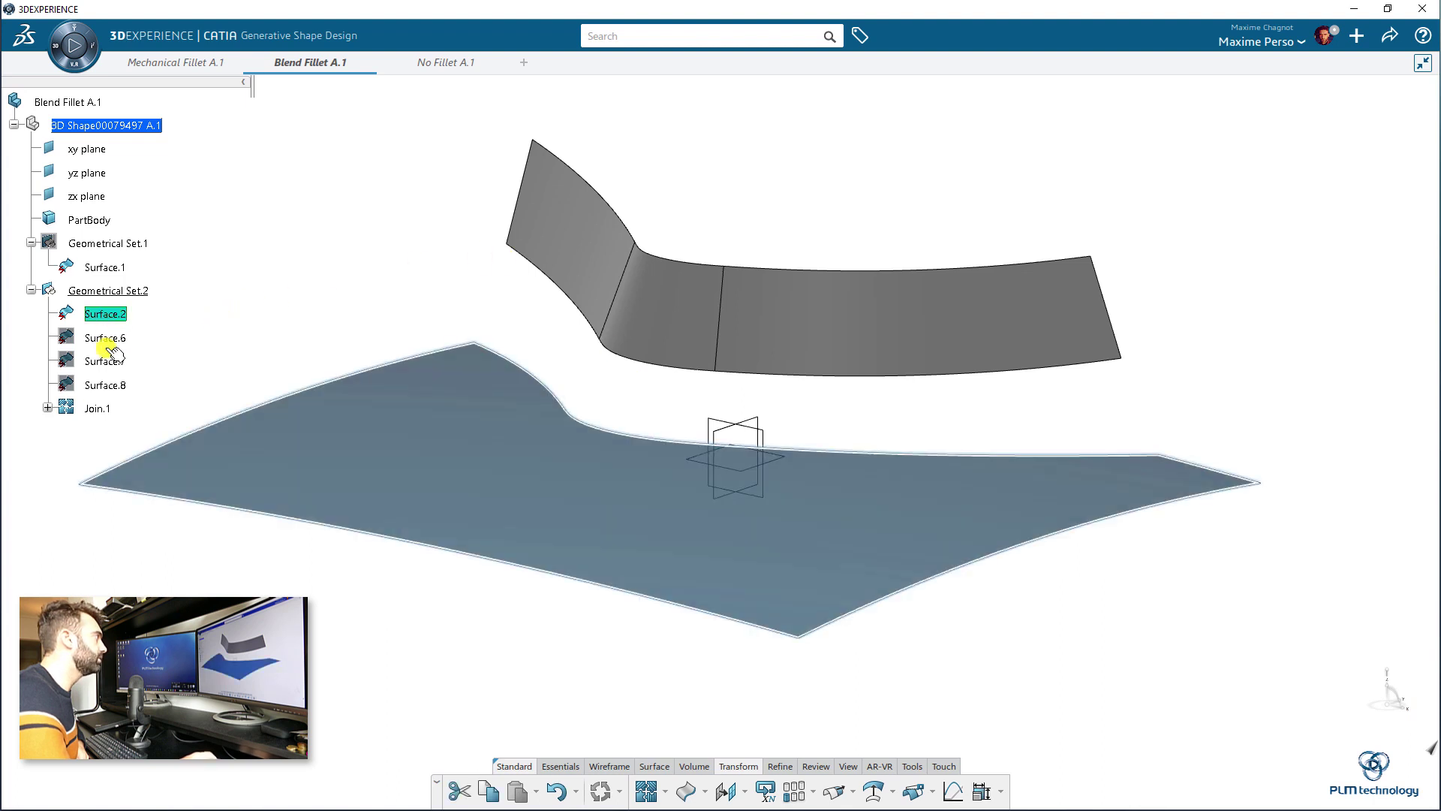
Create Boundary.1 along Join.1's lower edge with Tangent continuity propagation.
middle_drag(351, 319, 392, 380)
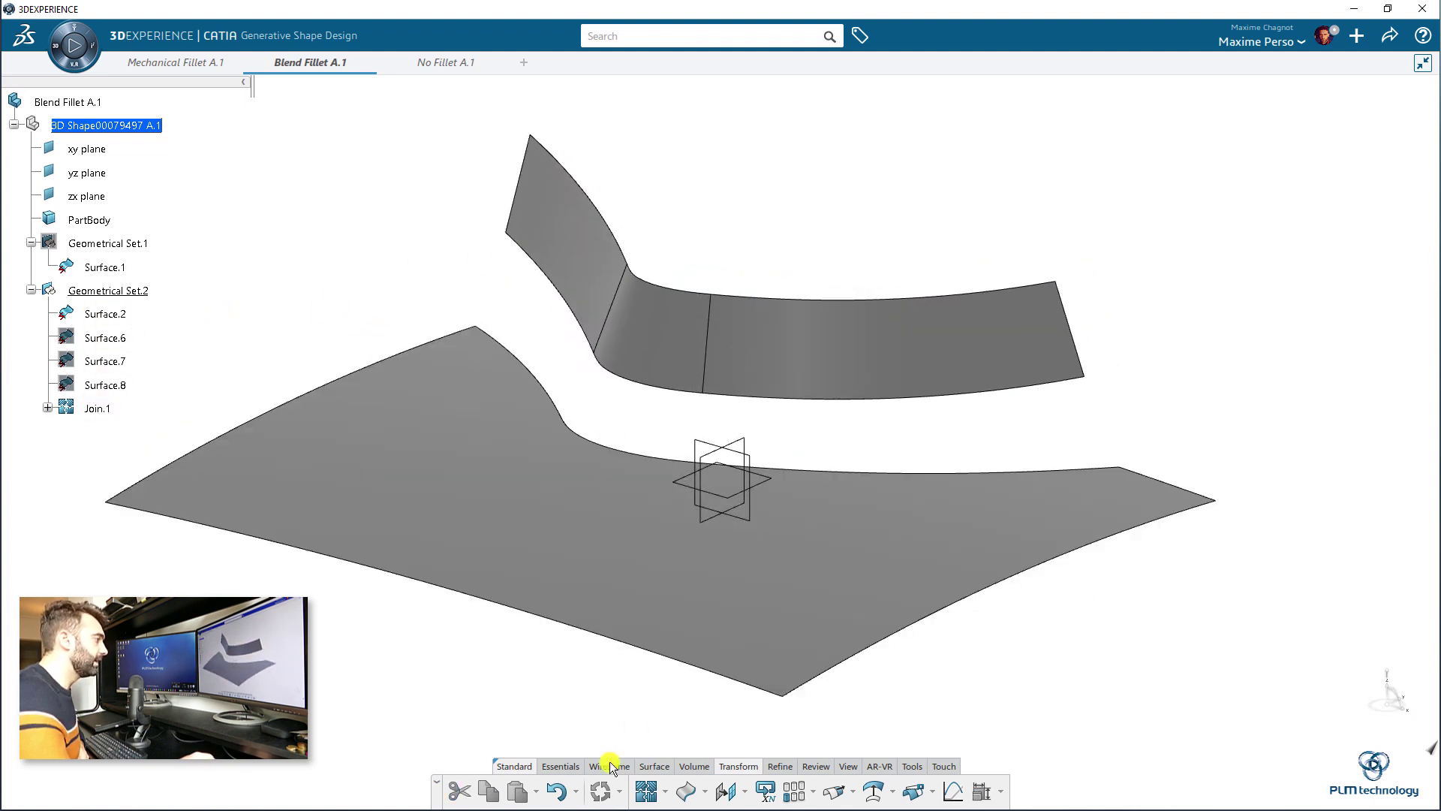
click(654, 768)
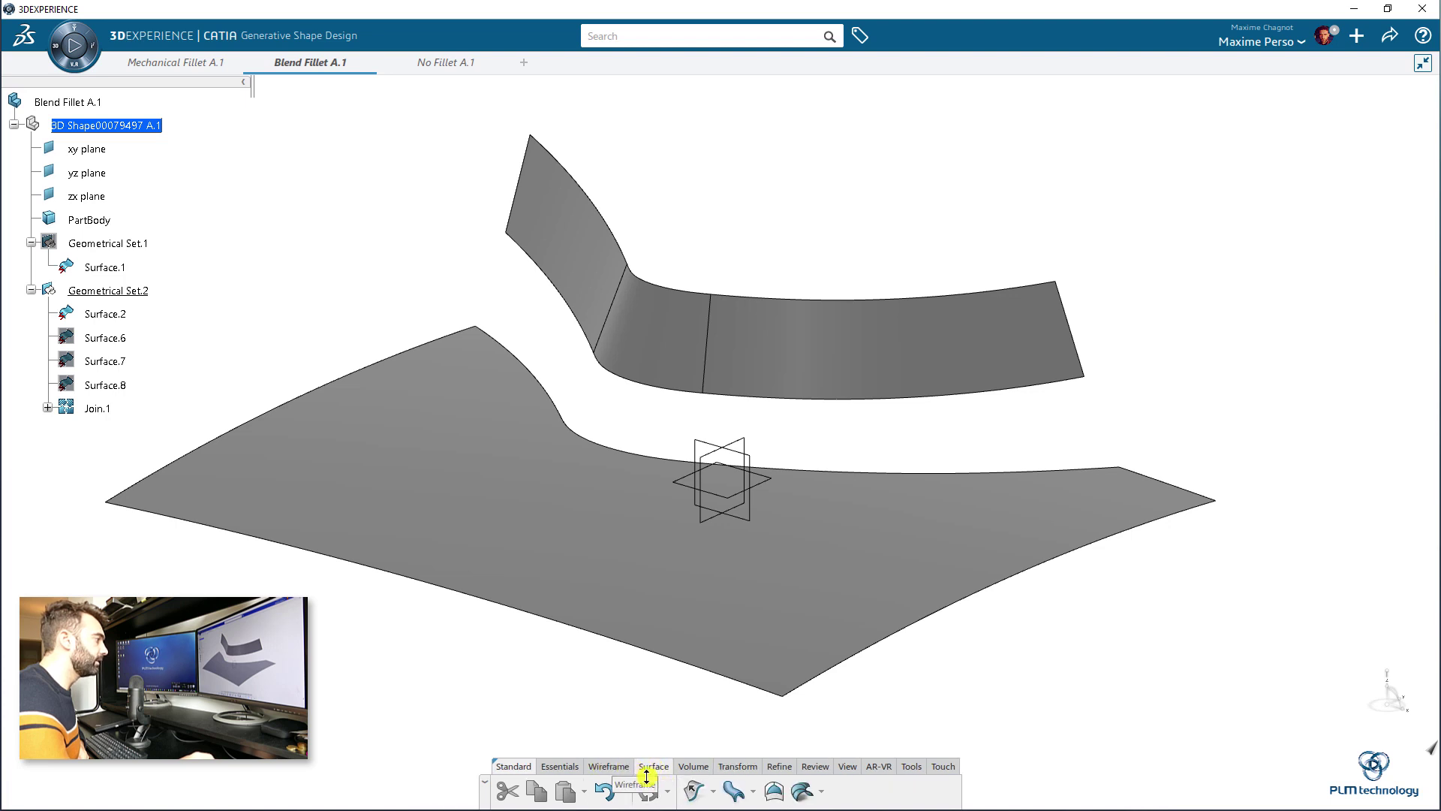
click(738, 767)
click(705, 792)
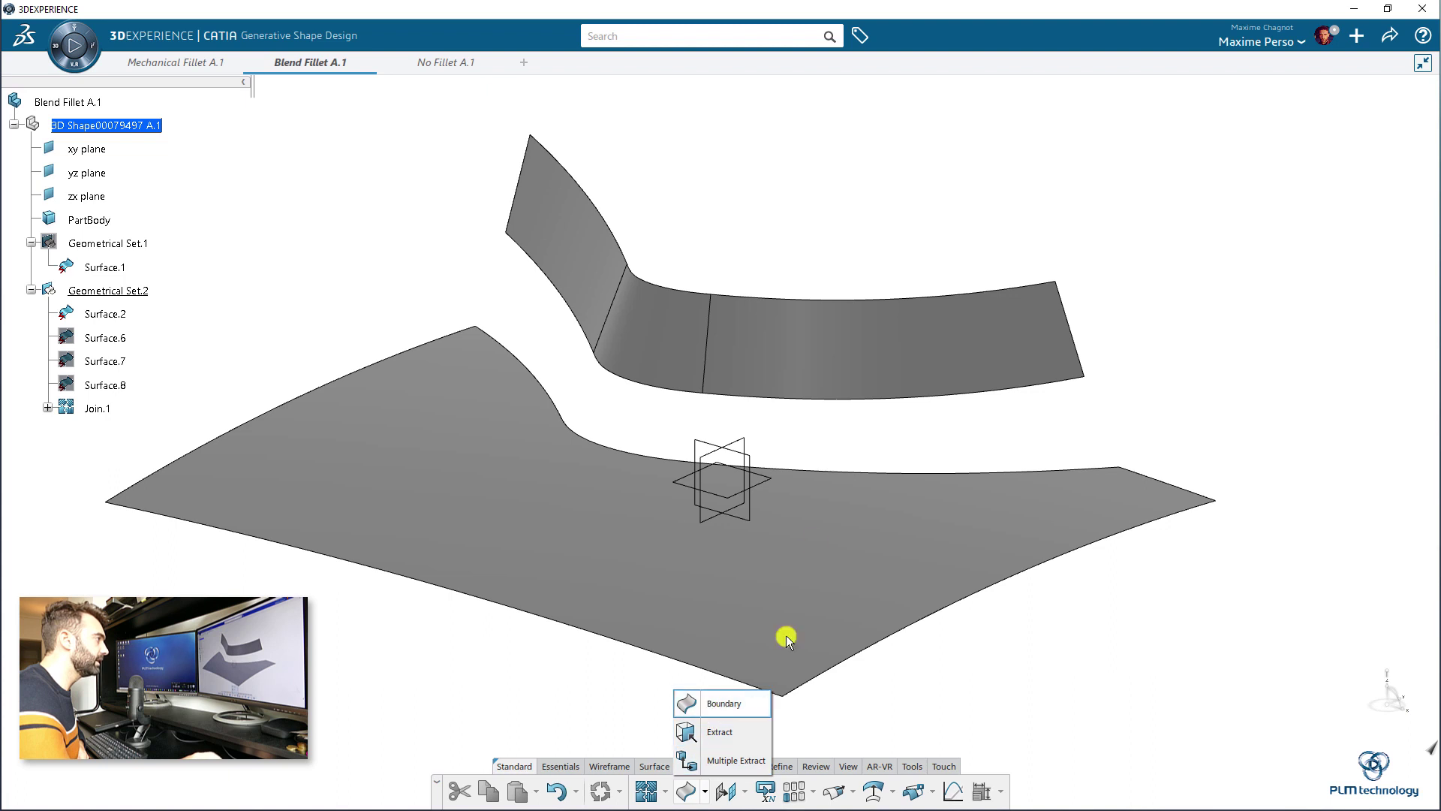
click(804, 397)
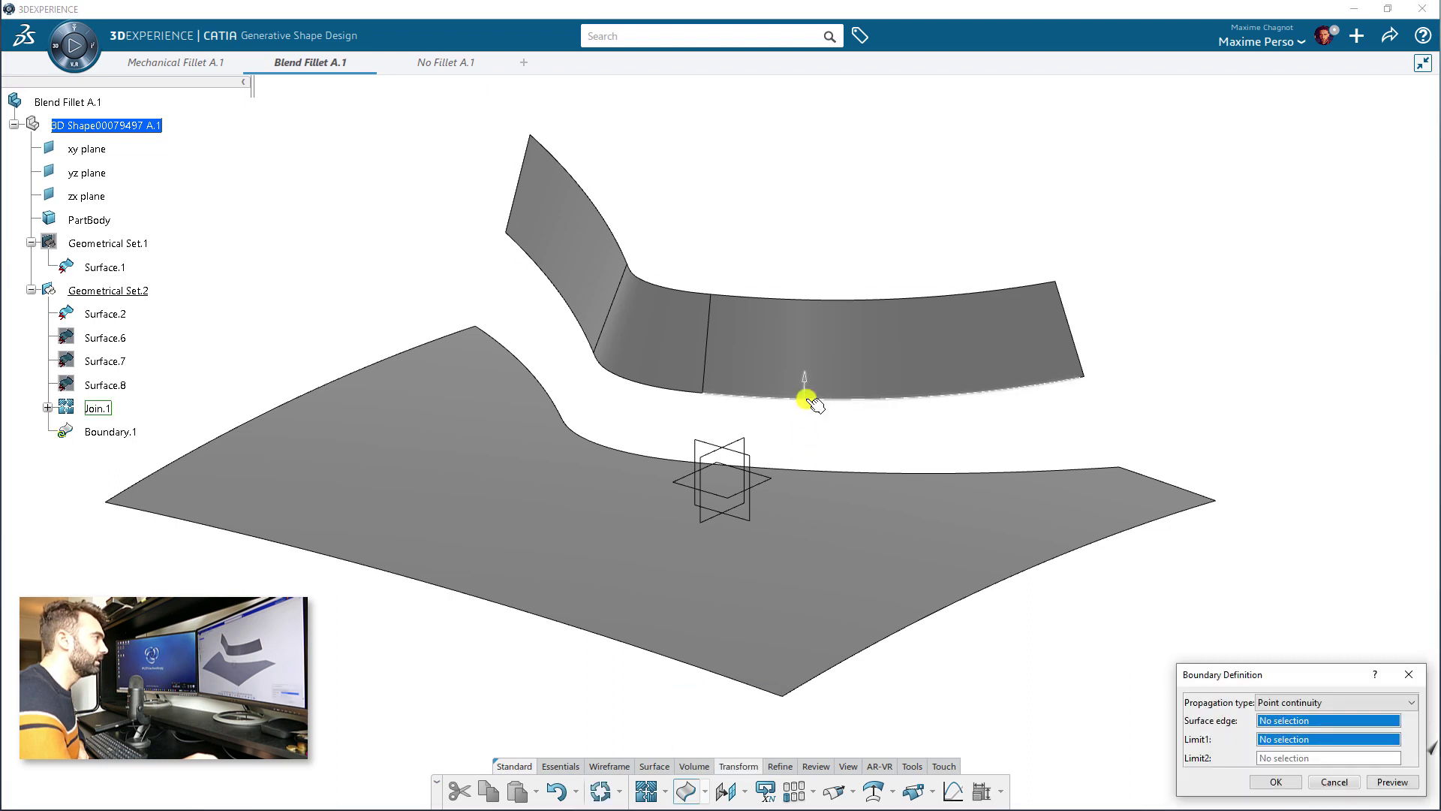
click(1298, 704)
click(1332, 739)
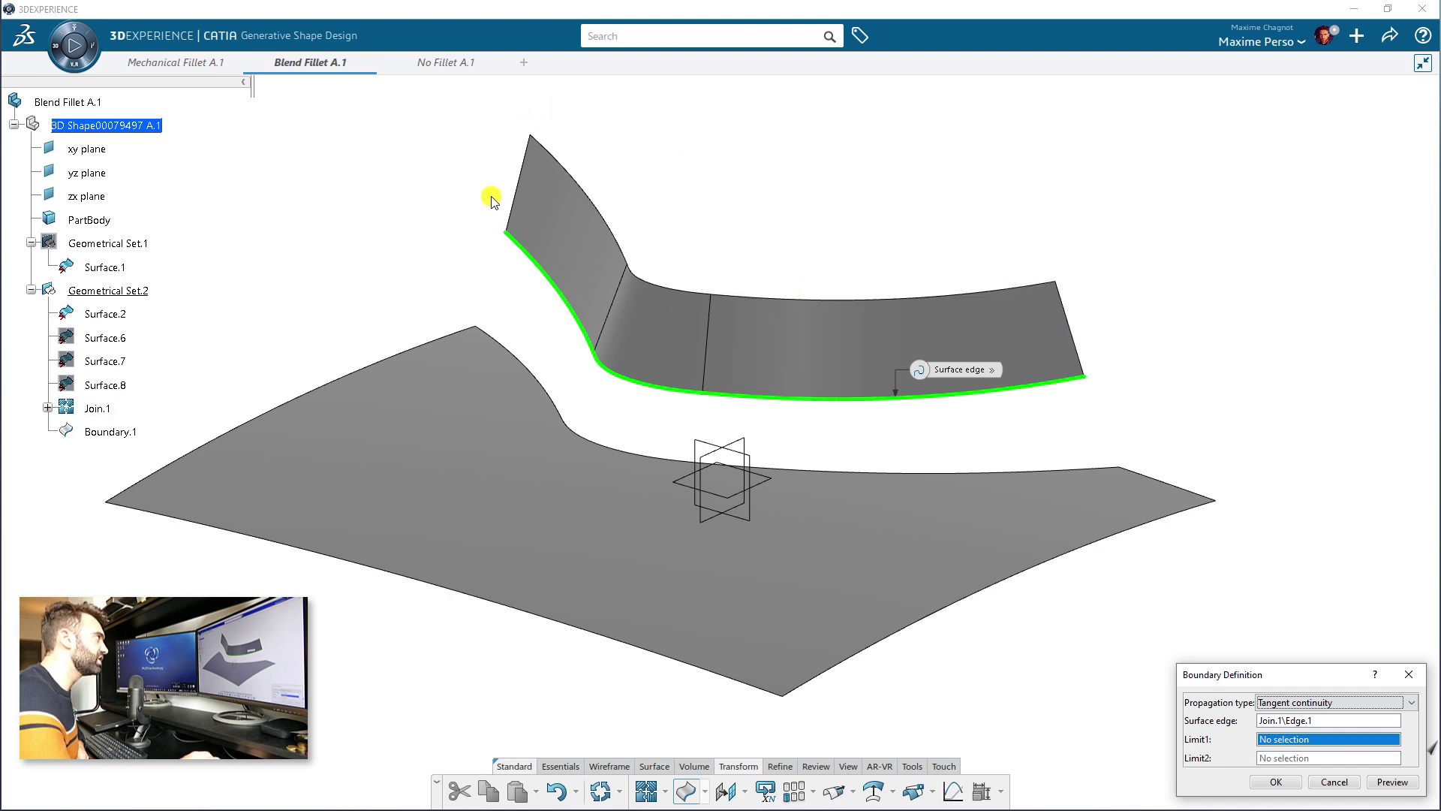
click(1276, 781)
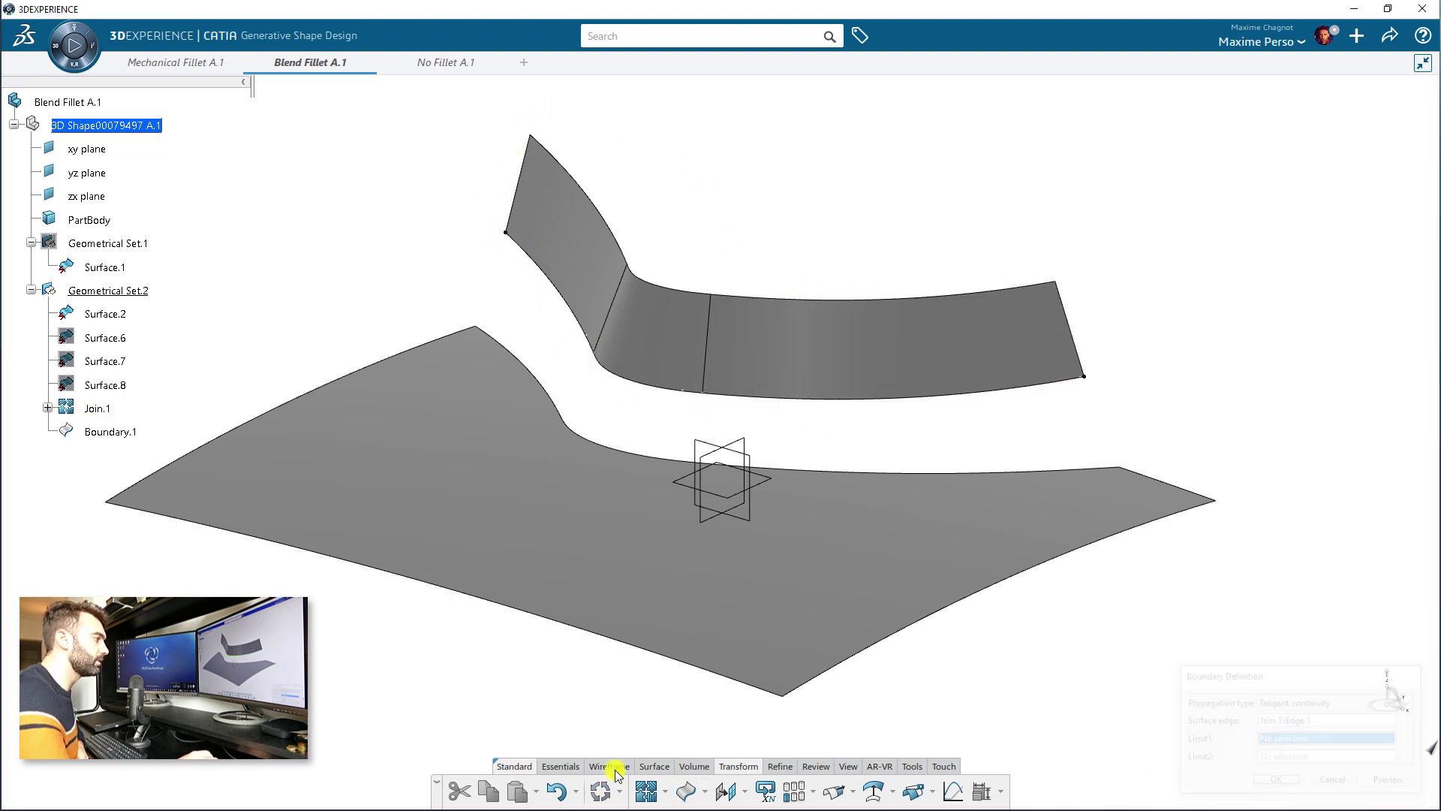
Create Boundary.2 on Surface.2's facing upper edge and check it in the tree.
click(685, 792)
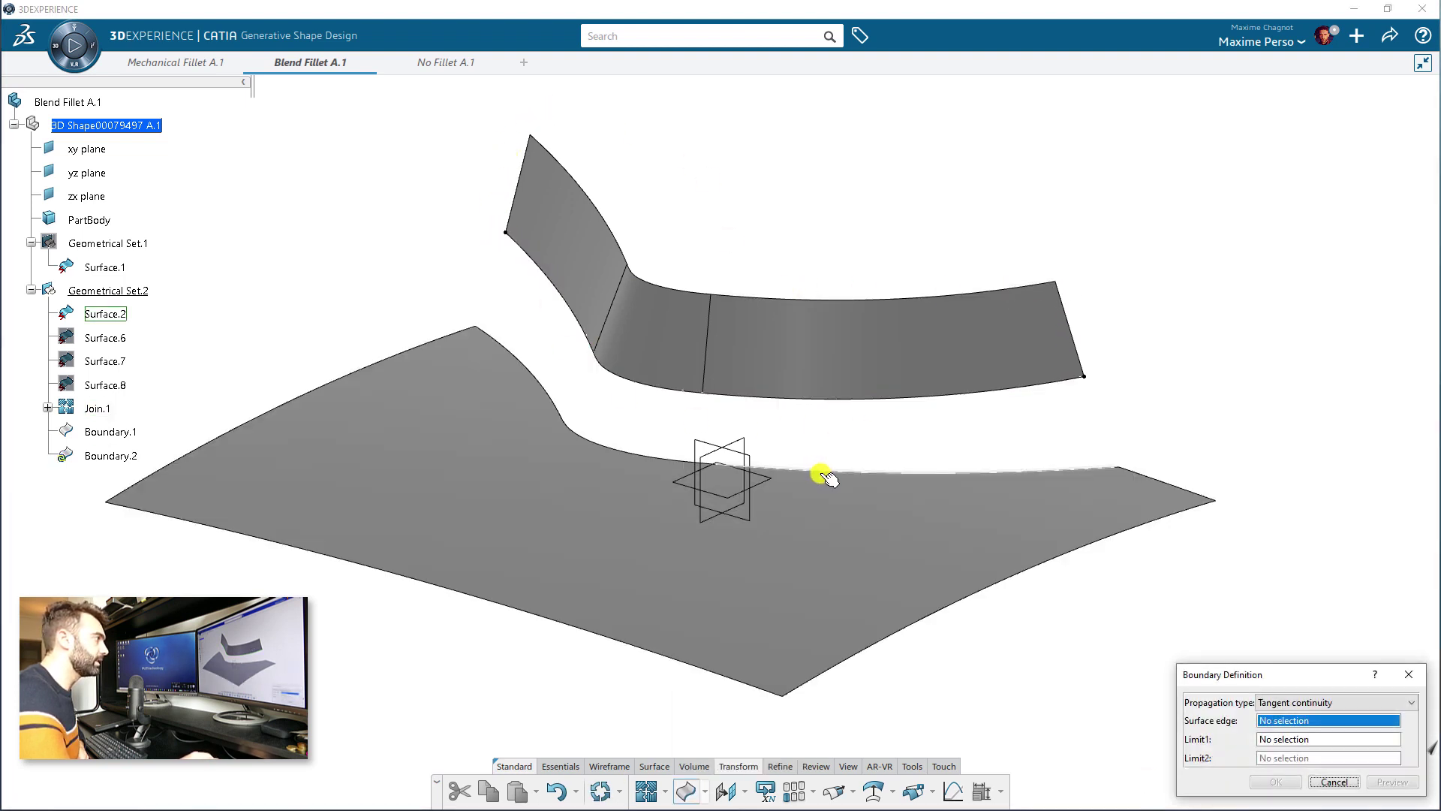
click(830, 472)
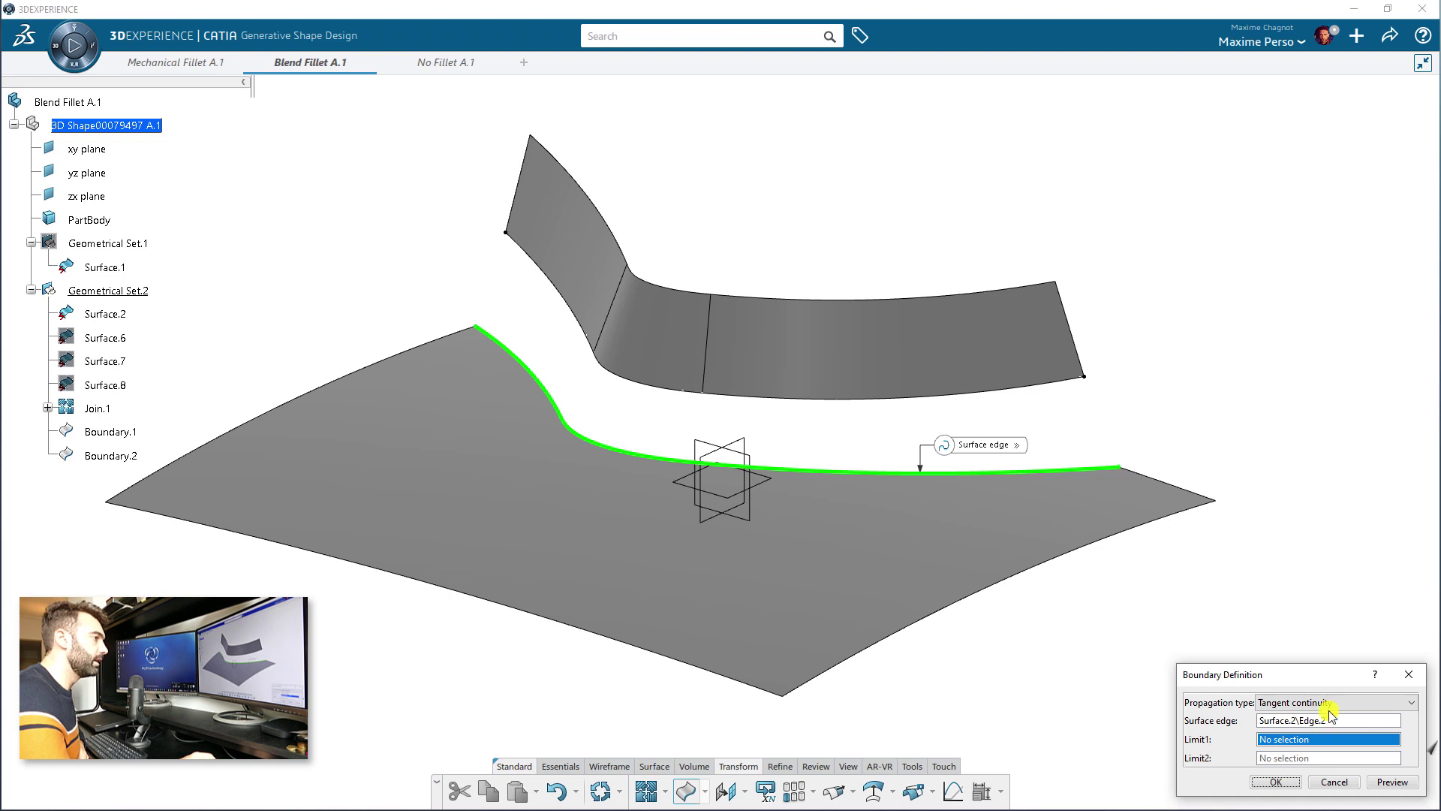
click(1276, 782)
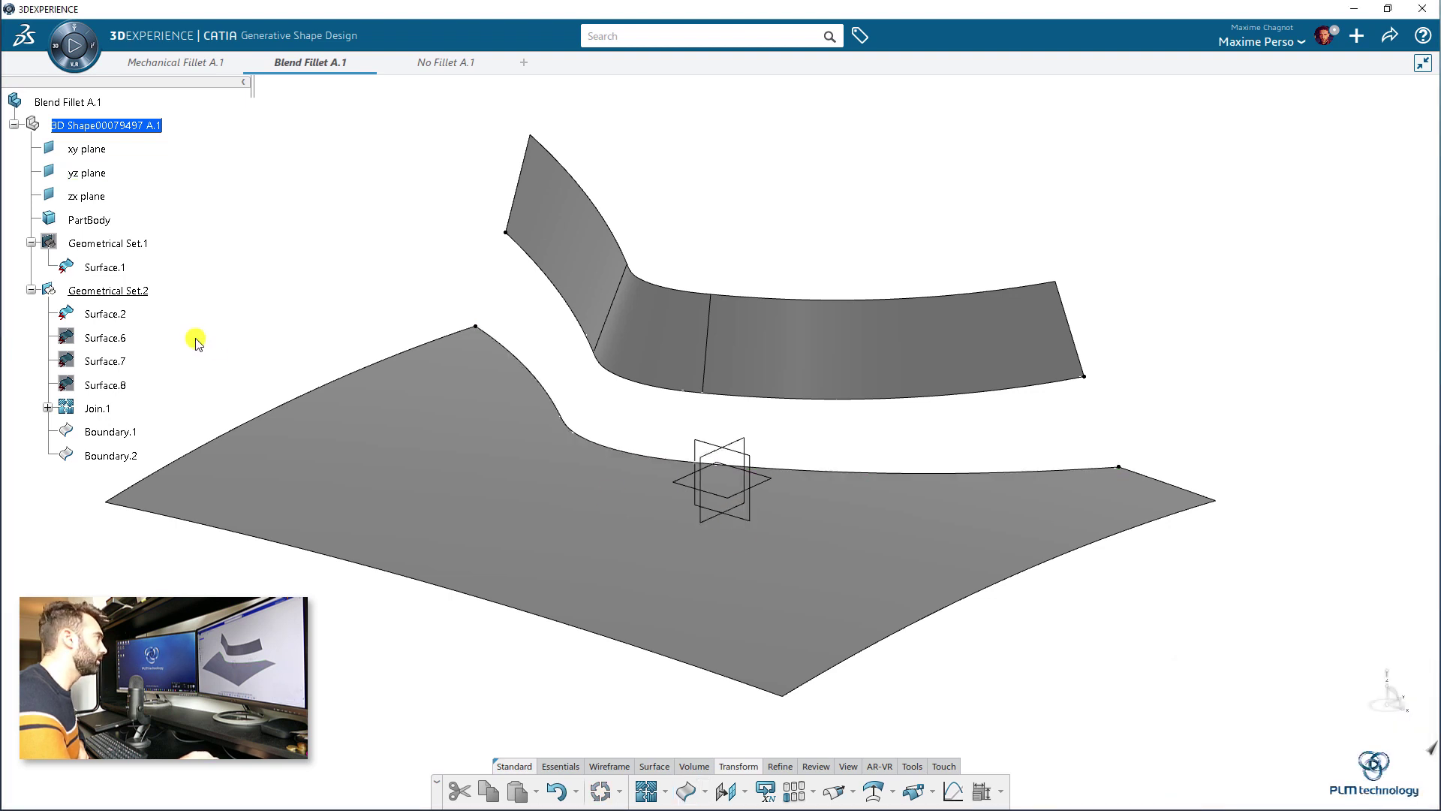
click(112, 456)
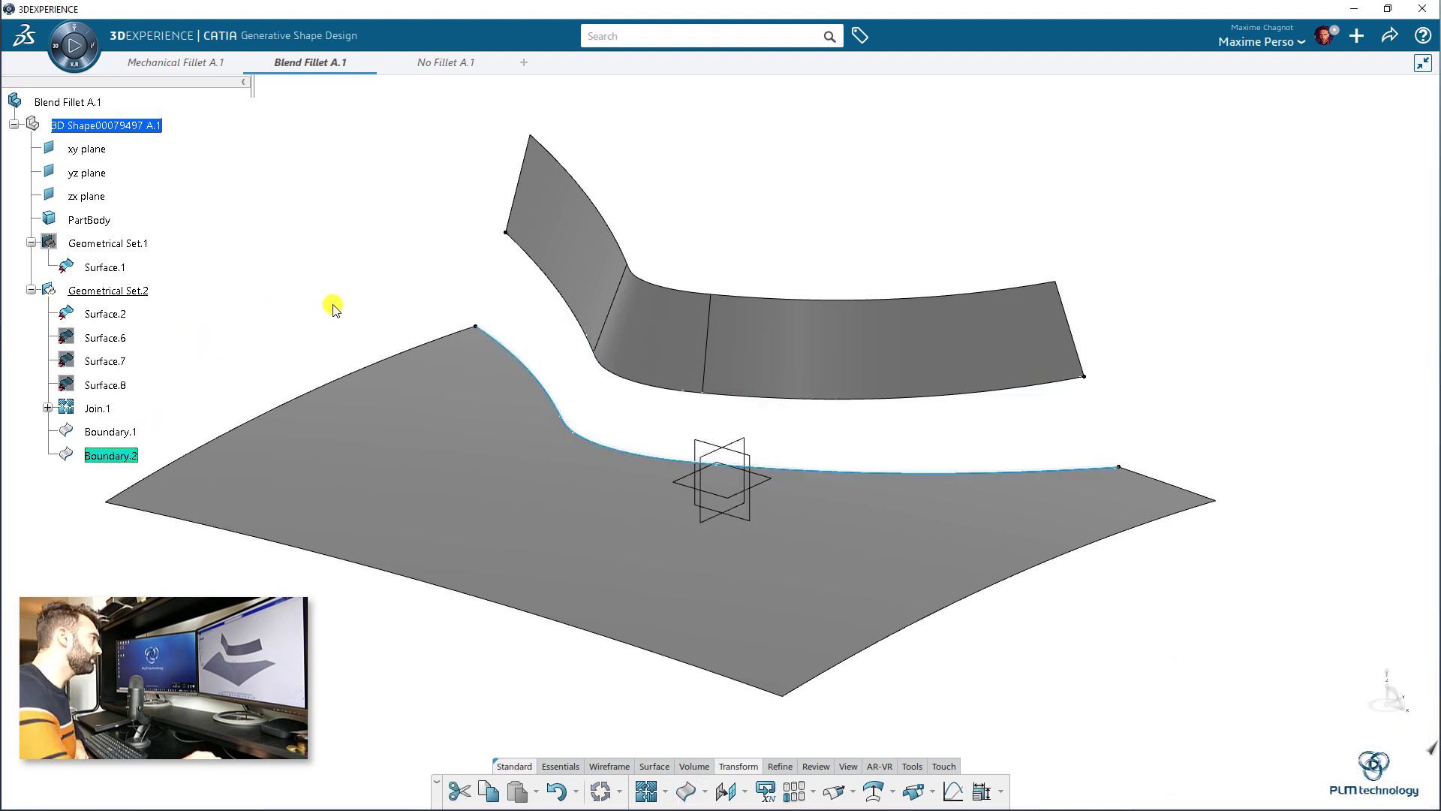
click(409, 270)
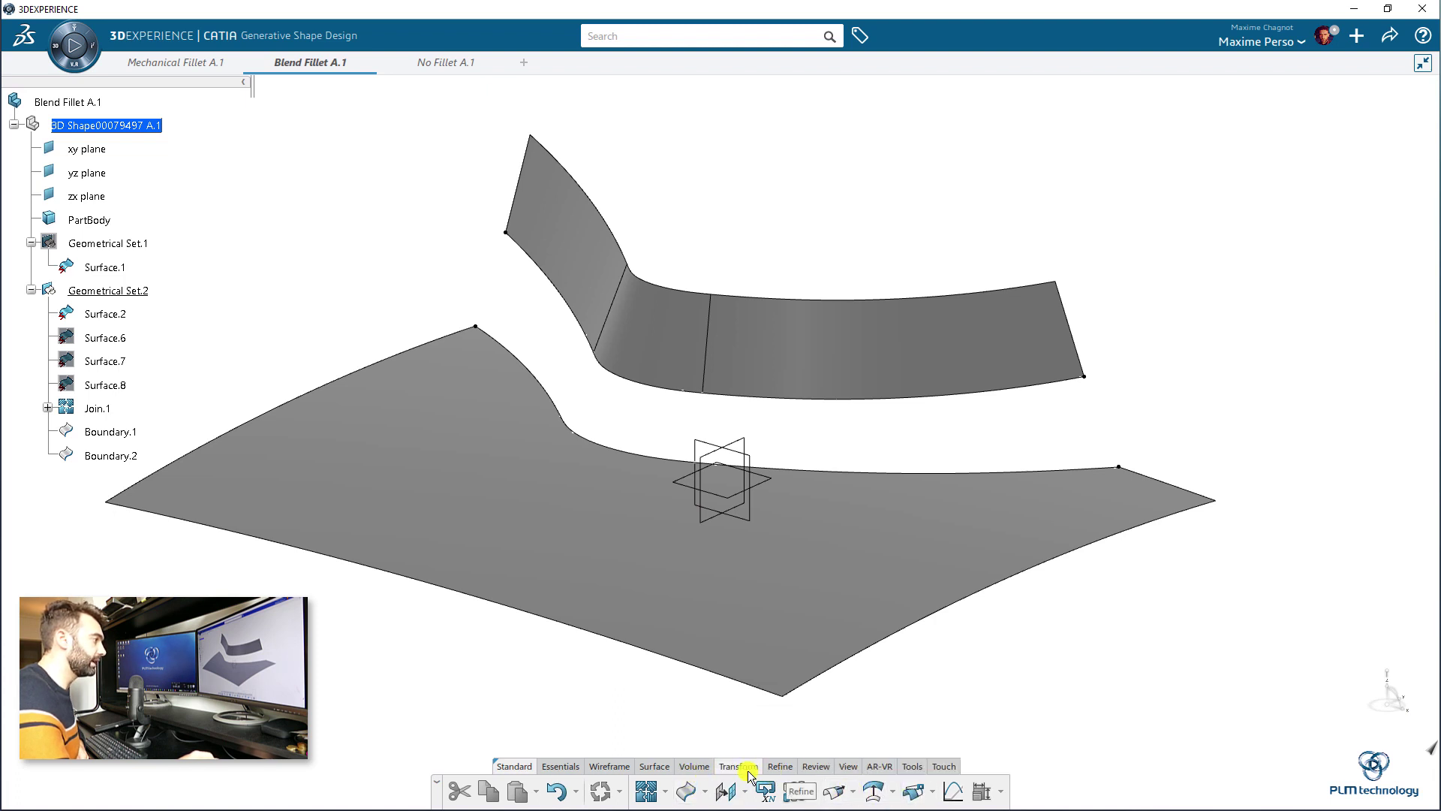
Extrapolate Join.1 from Boundary.1 by 30mm.
click(837, 792)
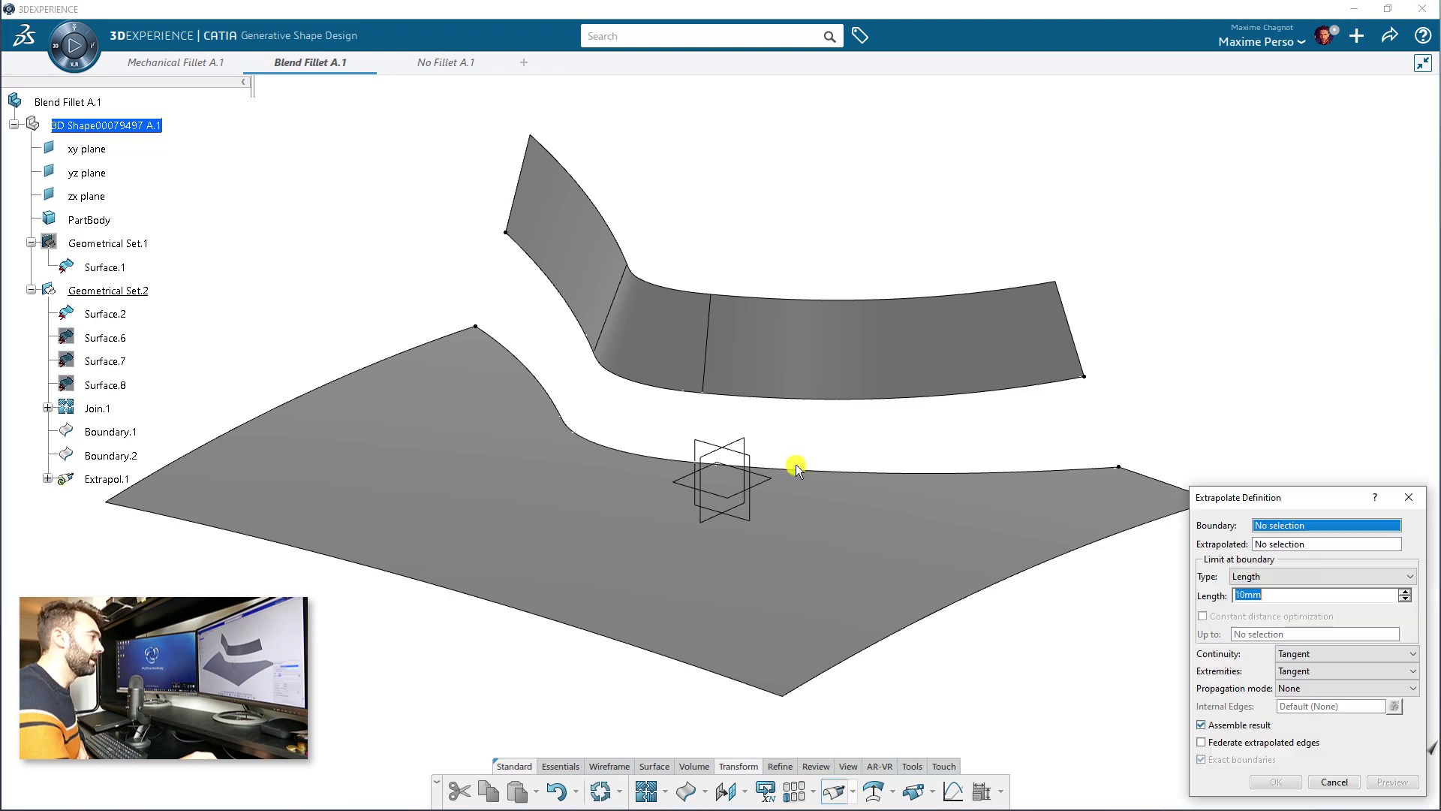
click(790, 396)
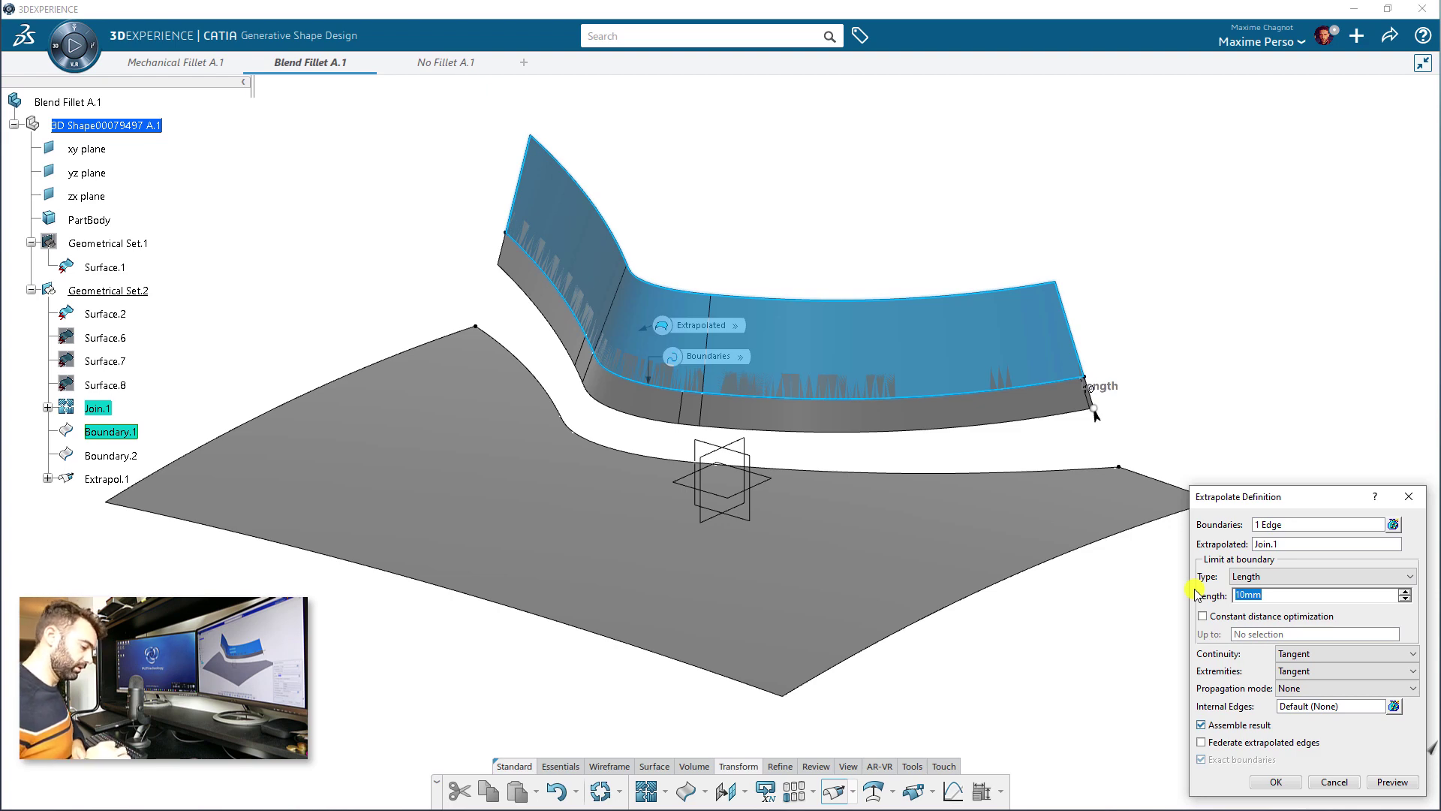
text(30)
click(1404, 780)
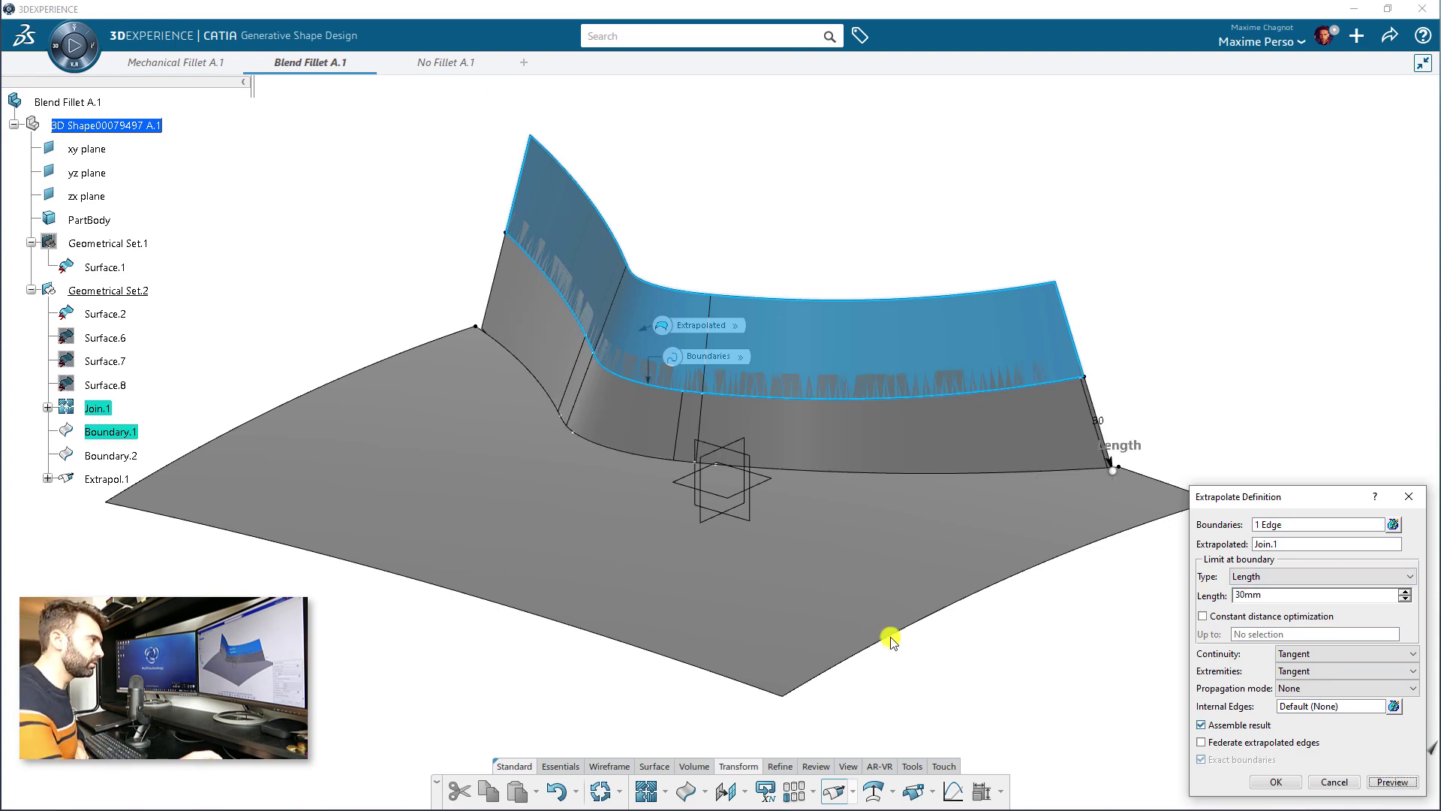
middle_drag(811, 505, 863, 481)
click(1276, 782)
middle_drag(462, 344, 935, 216)
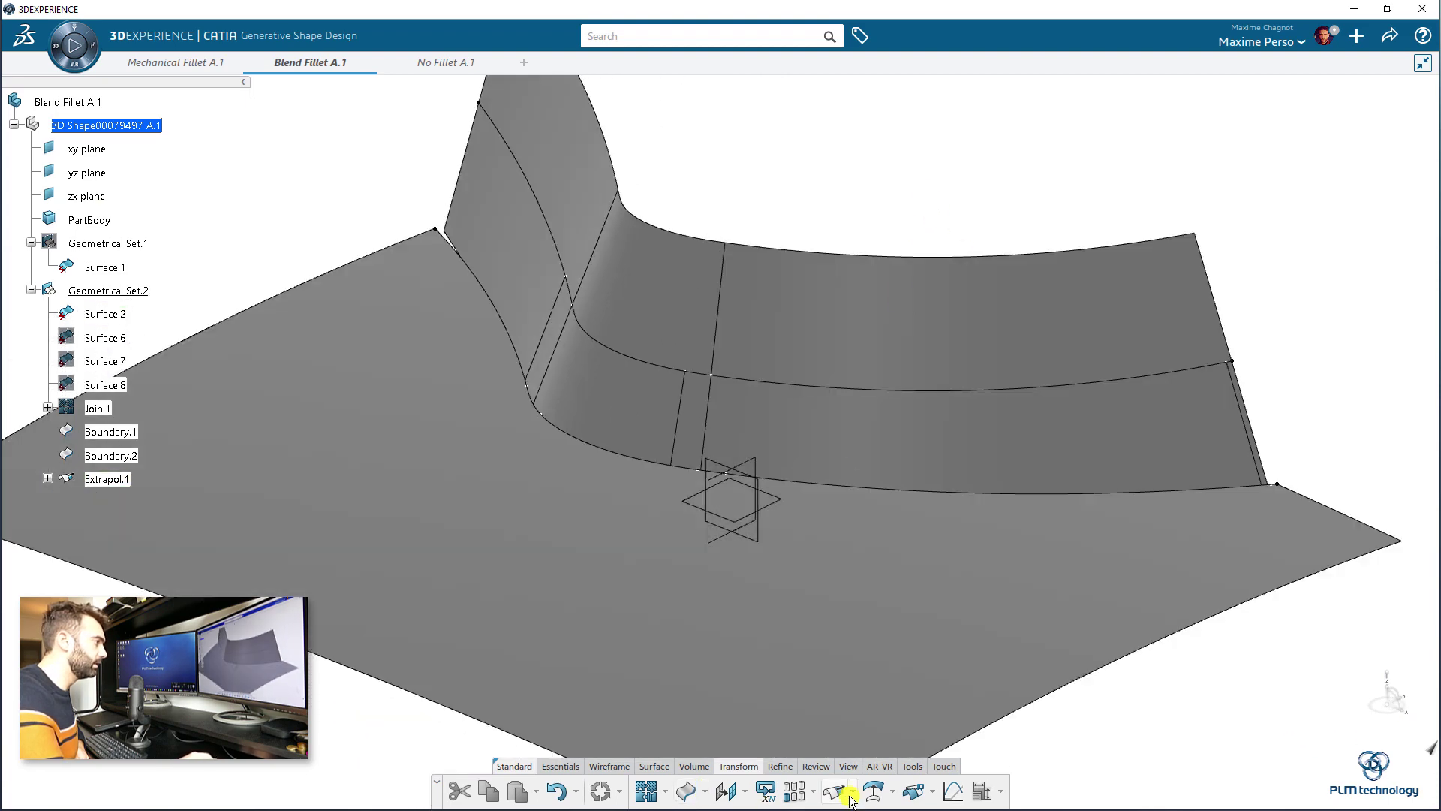
Extrapolate Surface.2 from Boundary.2 by 30mm.
click(845, 795)
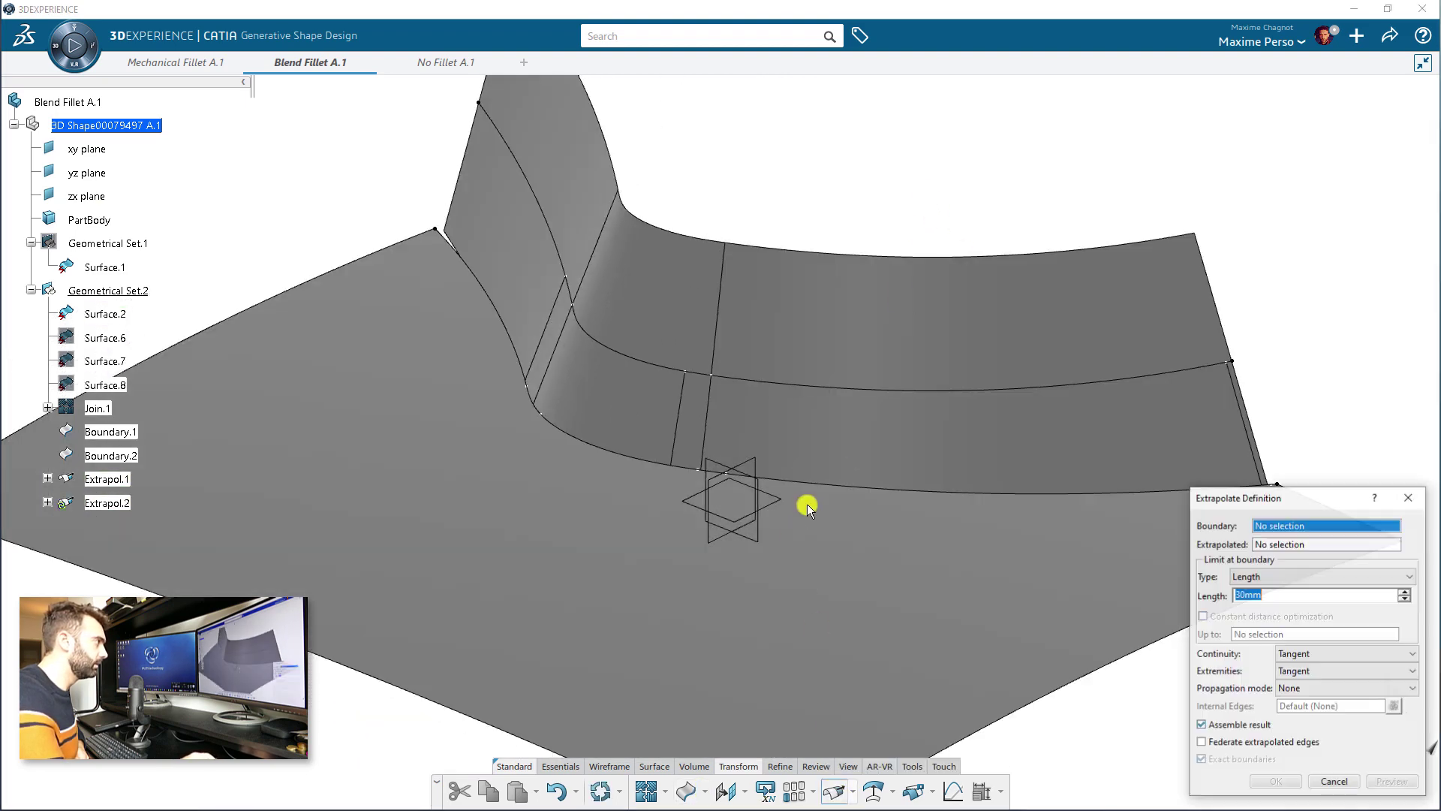
click(811, 482)
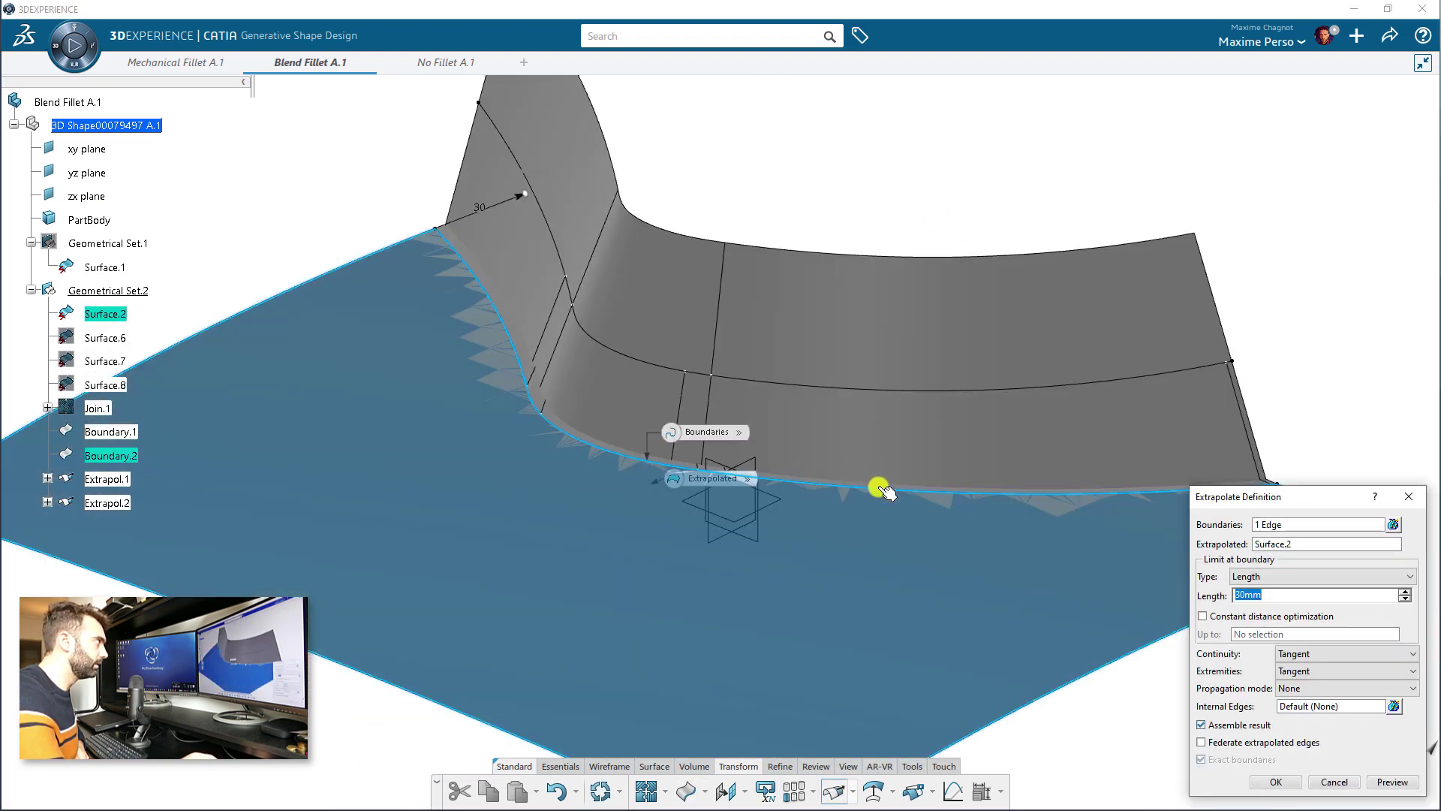
middle_drag(880, 488, 744, 502)
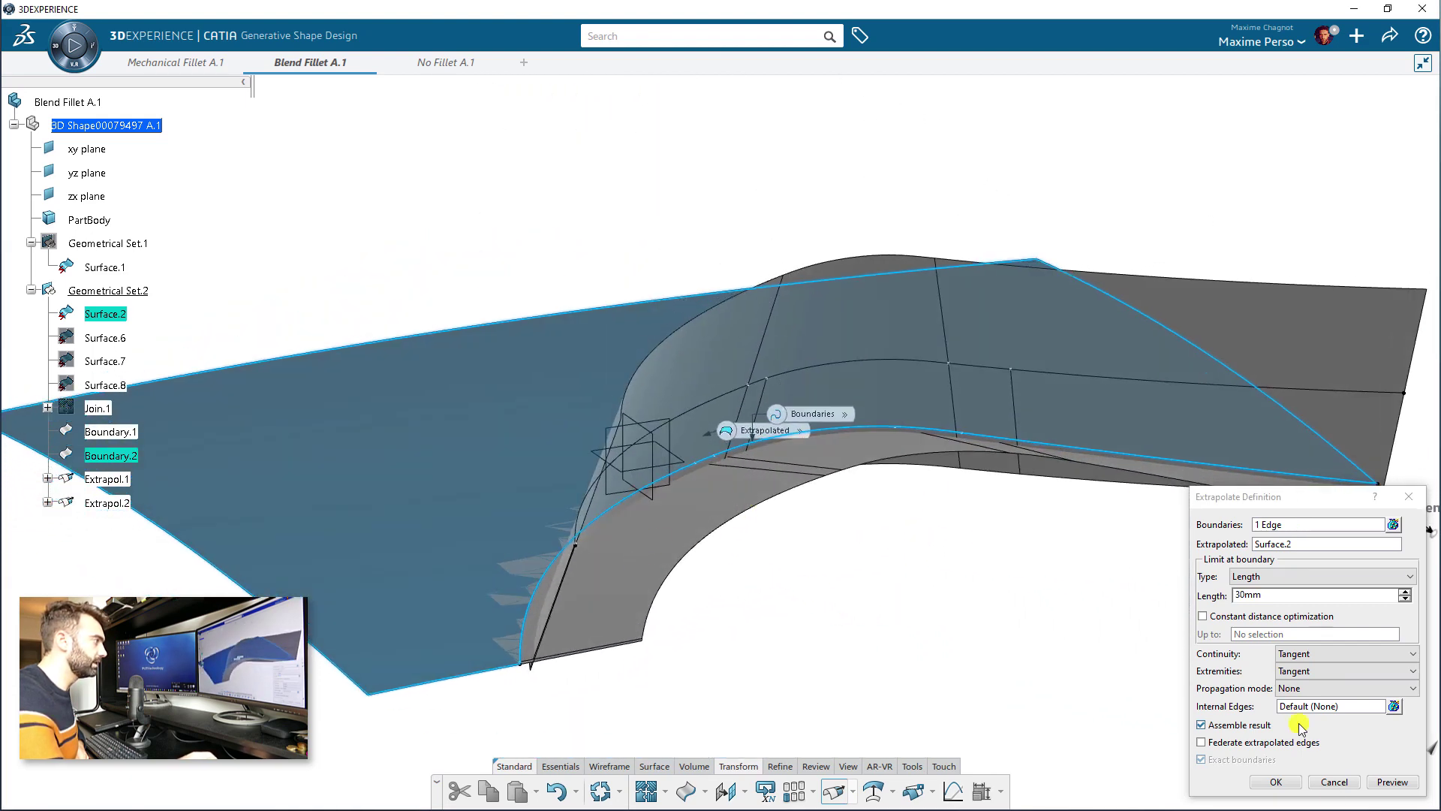
click(1298, 782)
middle_drag(953, 628, 1036, 661)
Trim Extrapol.2 and Extrapol.1 against each other into one sharp-cornered surface.
click(929, 794)
click(922, 732)
click(817, 543)
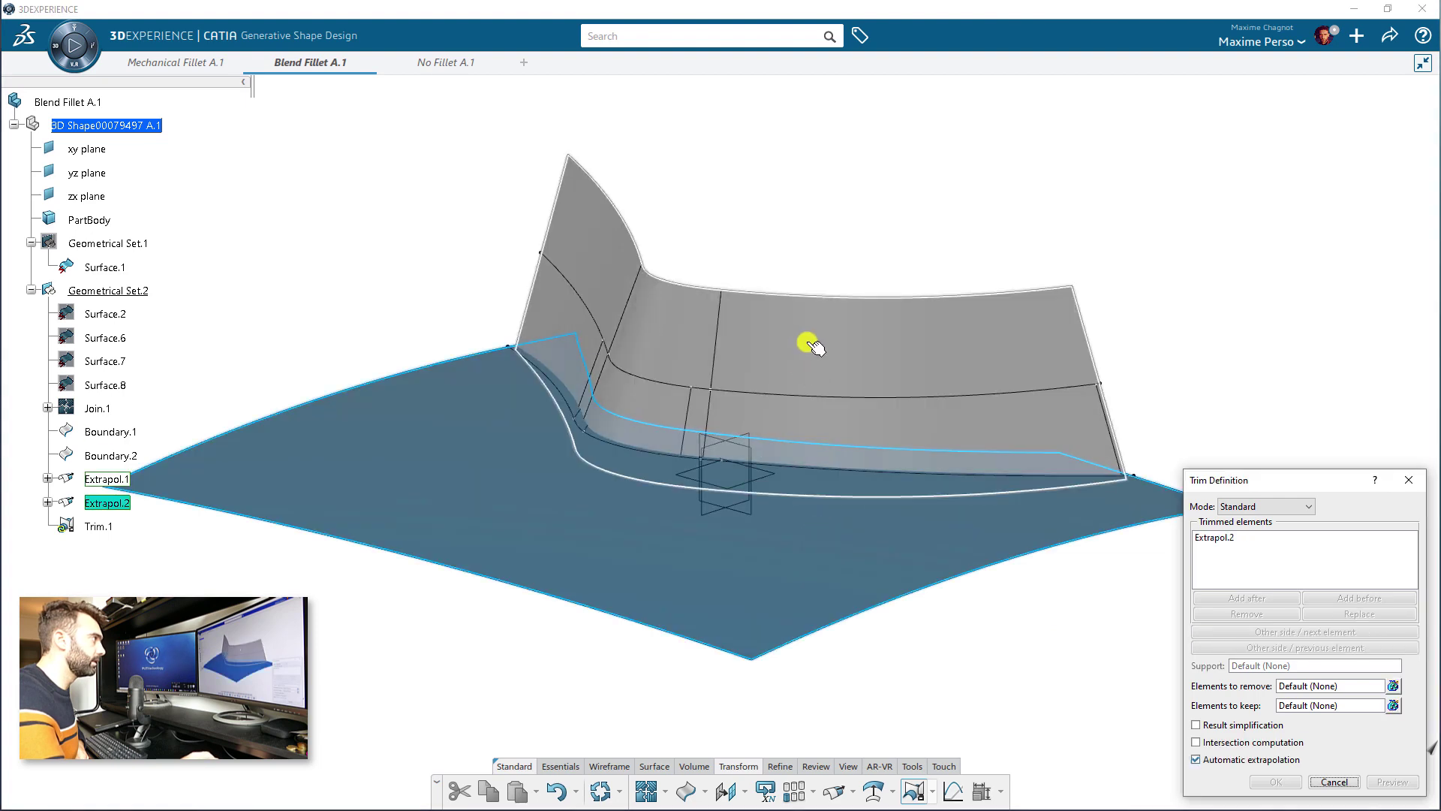
click(772, 388)
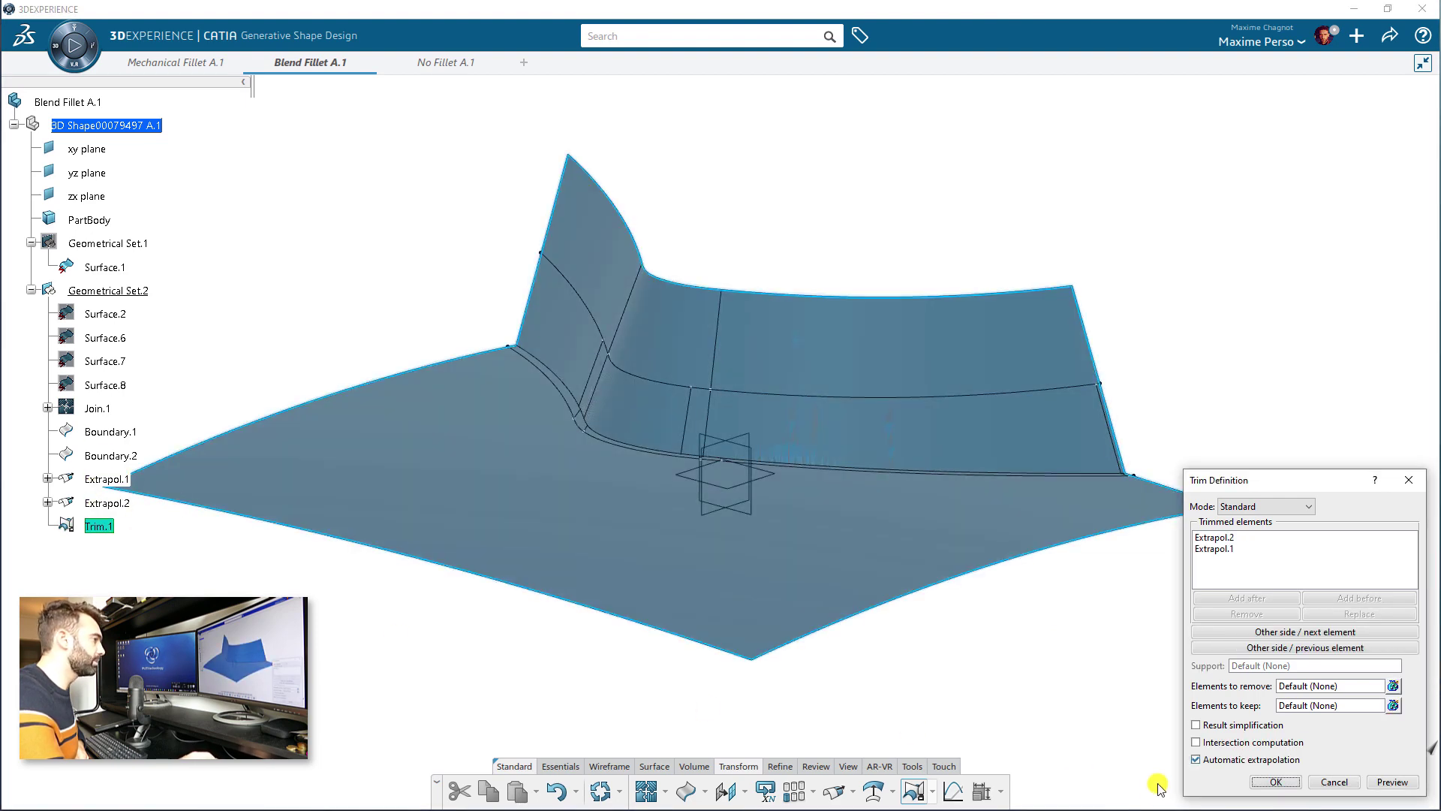
click(1266, 783)
middle_drag(1107, 695, 203, 395)
Hide the Boundary.1 and Boundary.2 curves and inspect the trimmed corner.
right_click(141, 433)
click(184, 477)
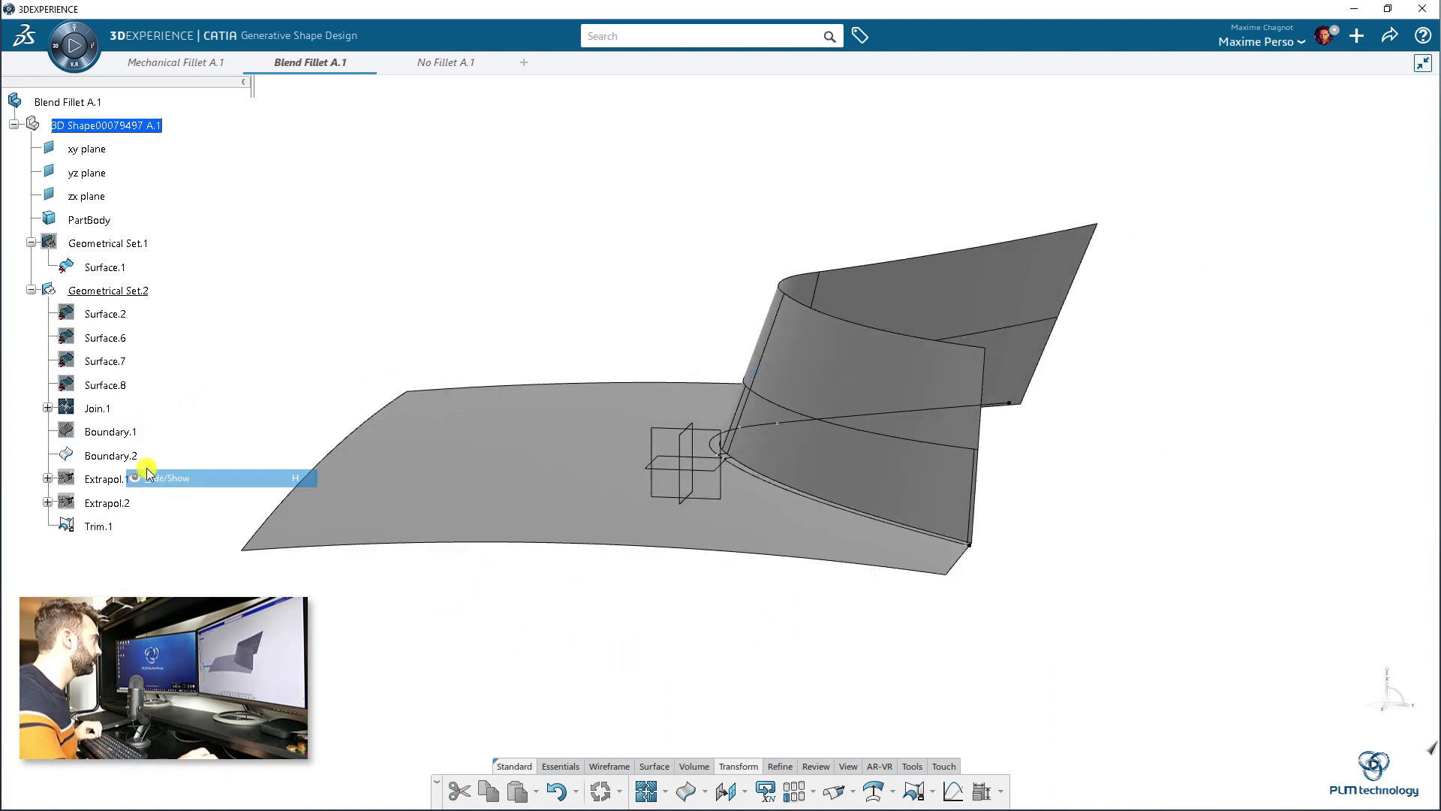
right_click(135, 457)
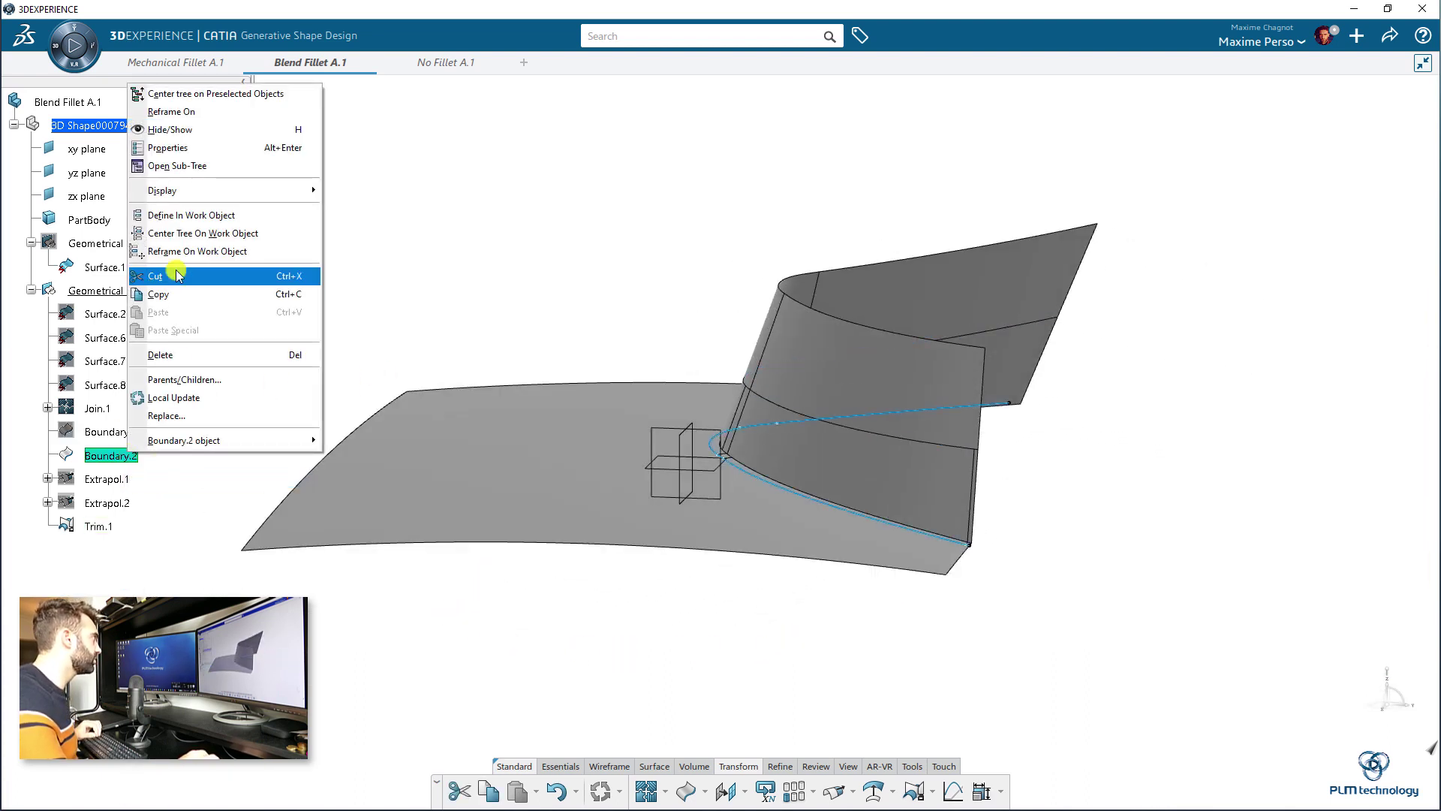
click(202, 132)
scroll(579, 280, up, 10)
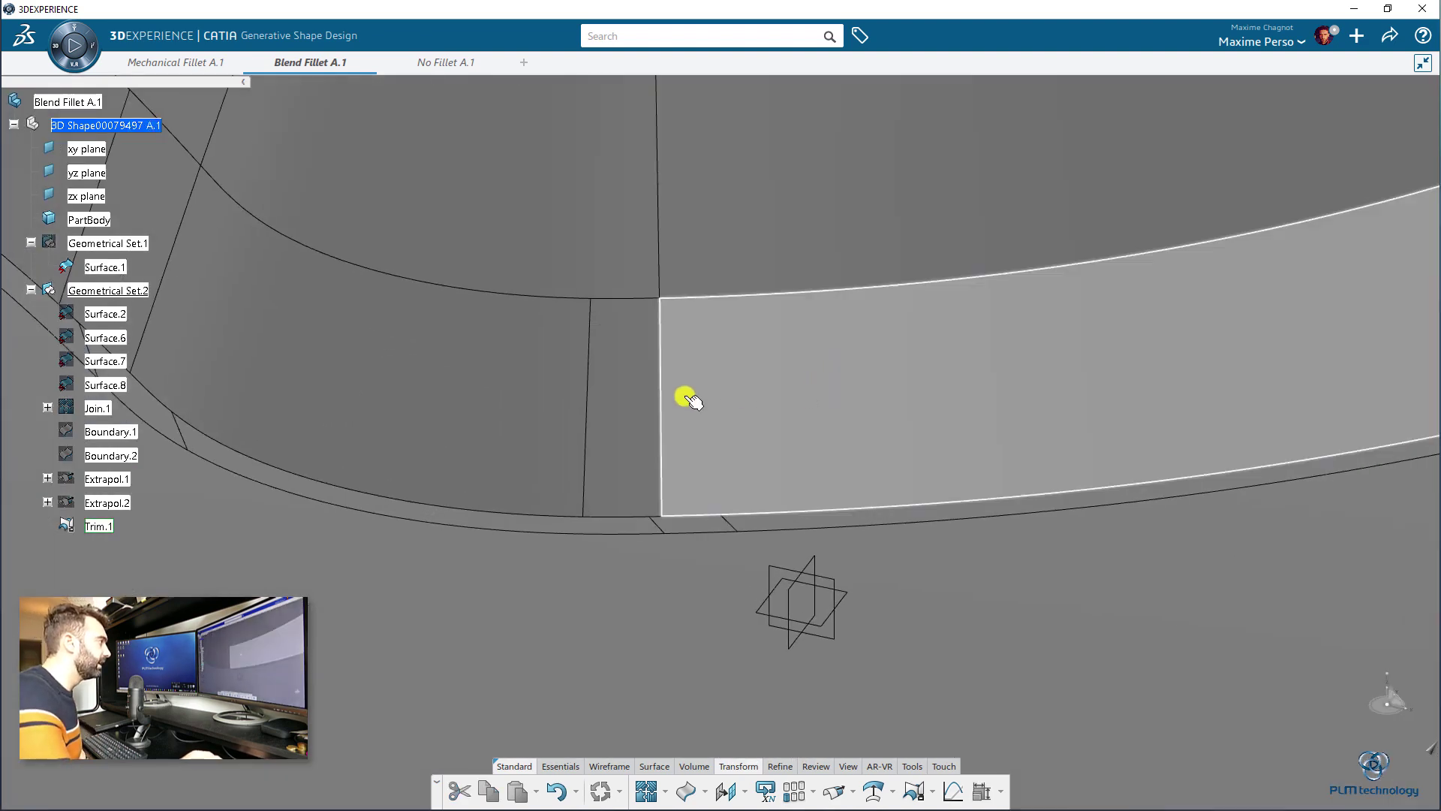
scroll(545, 502, down, 10)
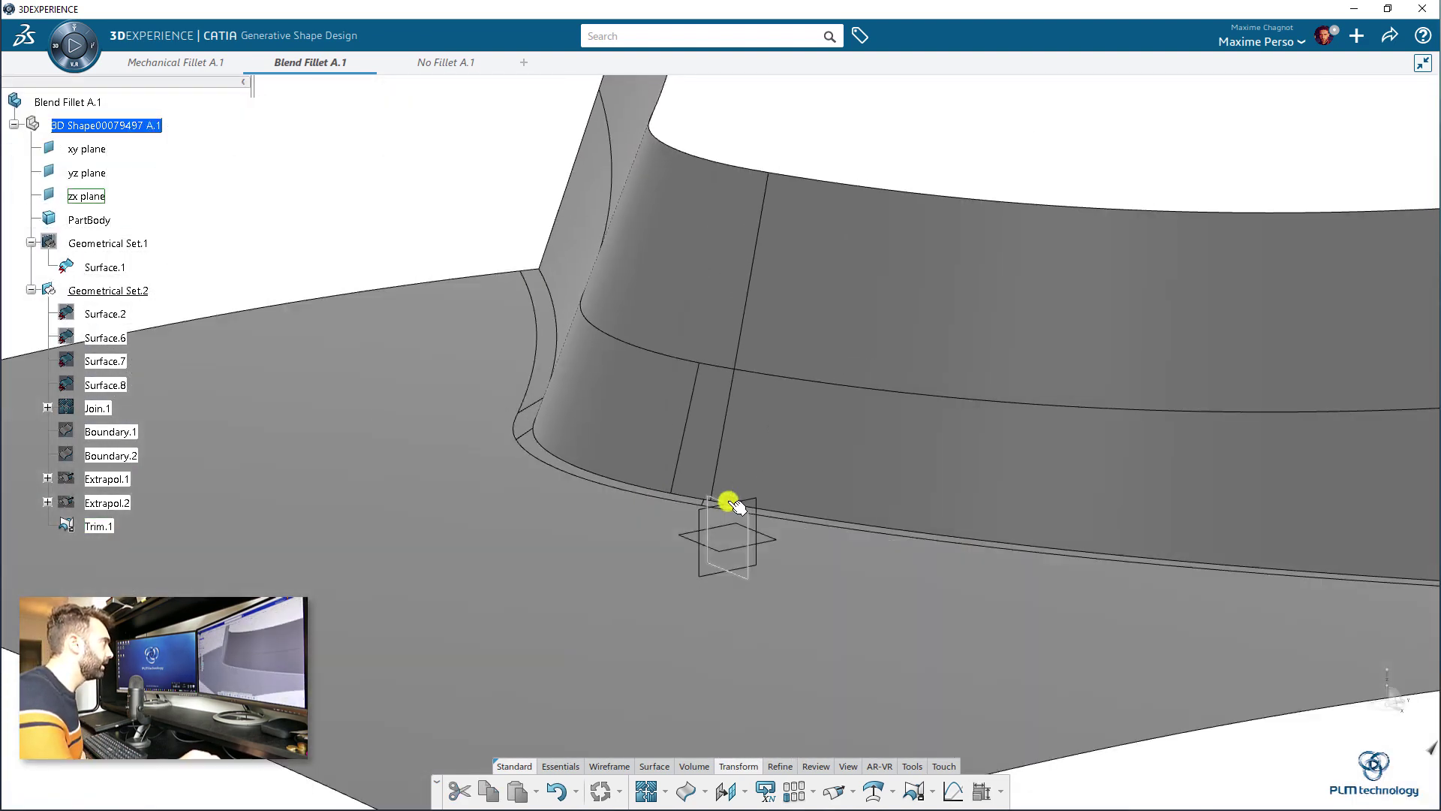
middle_drag(836, 583, 705, 492)
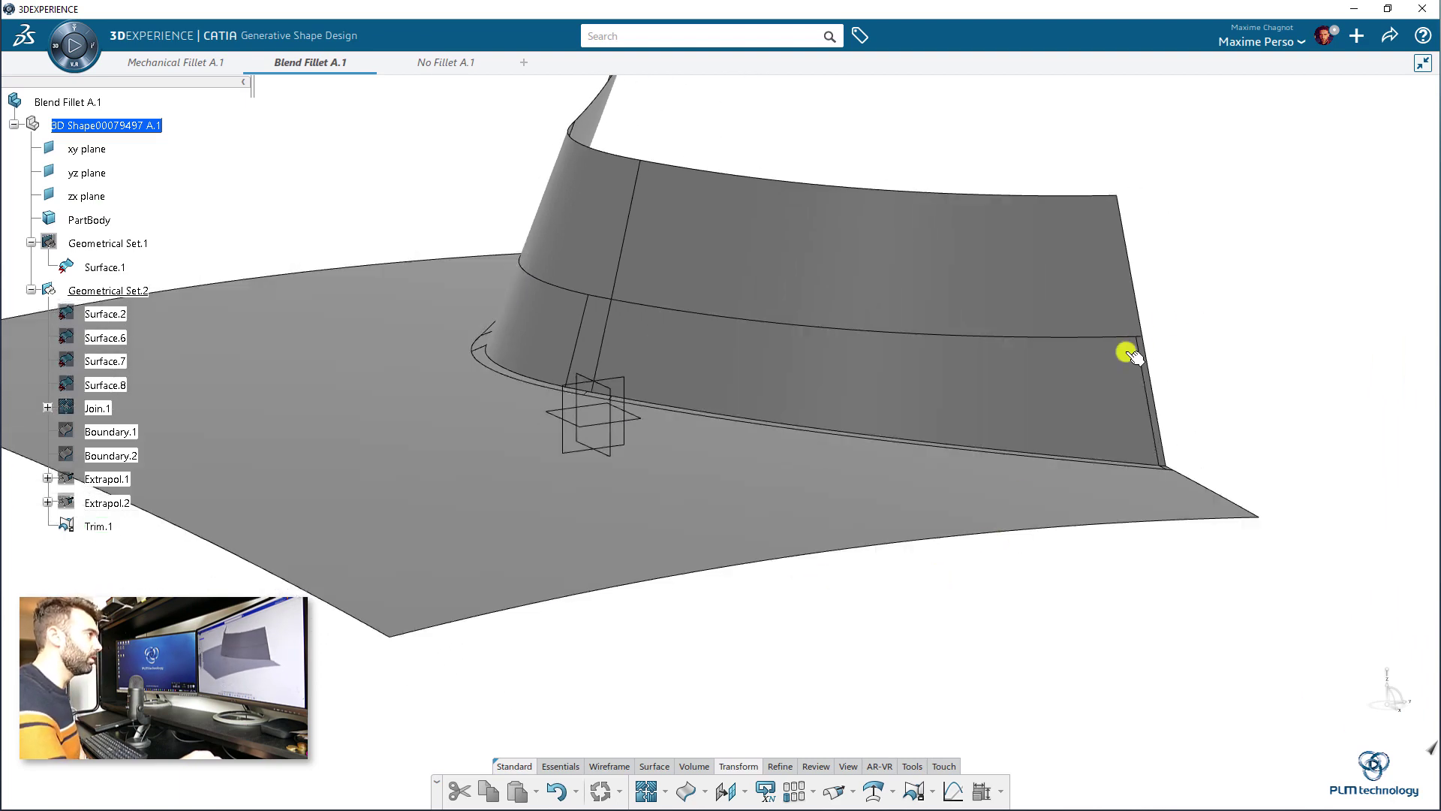
middle_drag(675, 412, 421, 328)
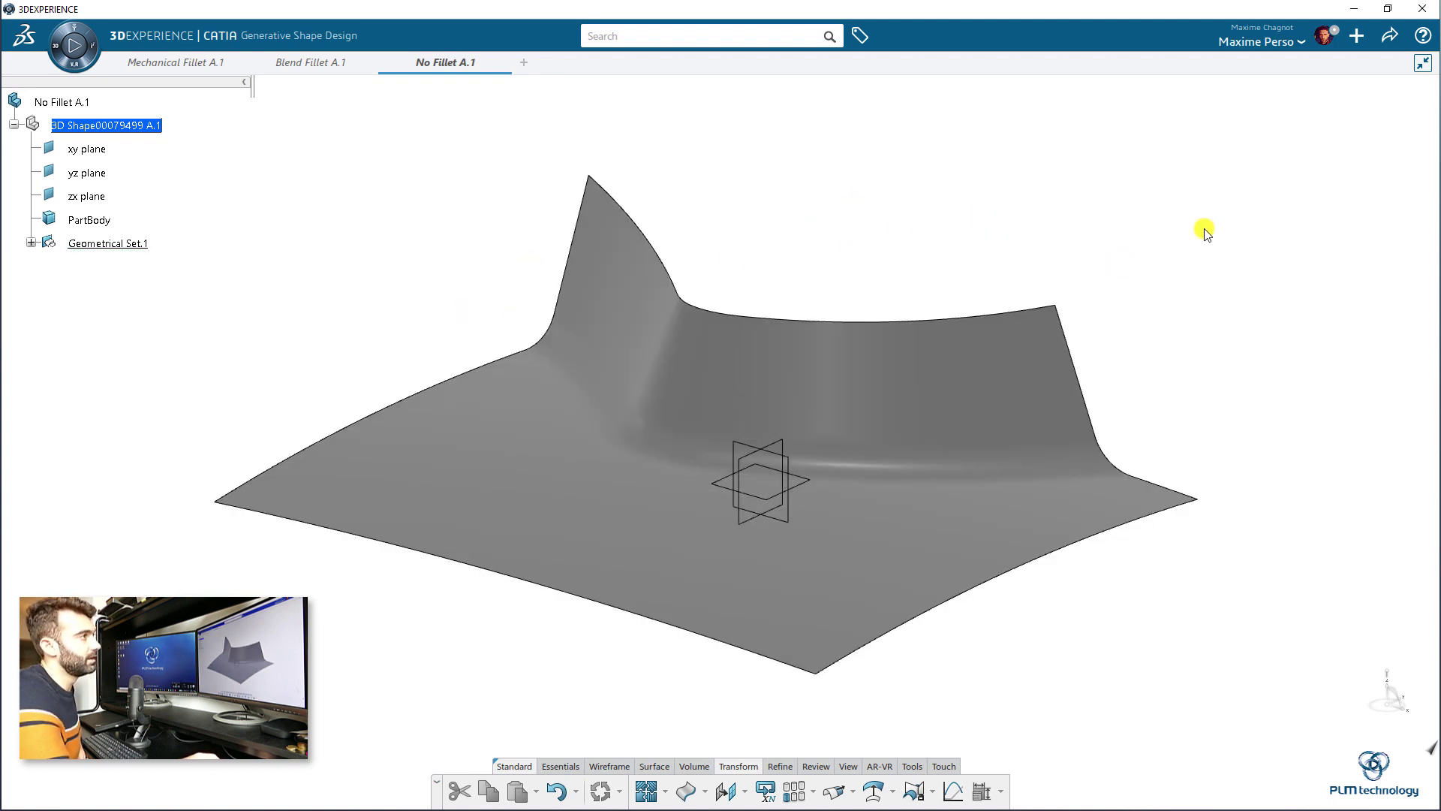
Orbit the scanned no-fillet surface from several angles and bring up the Essentials tools.
middle_drag(1189, 263, 1065, 620)
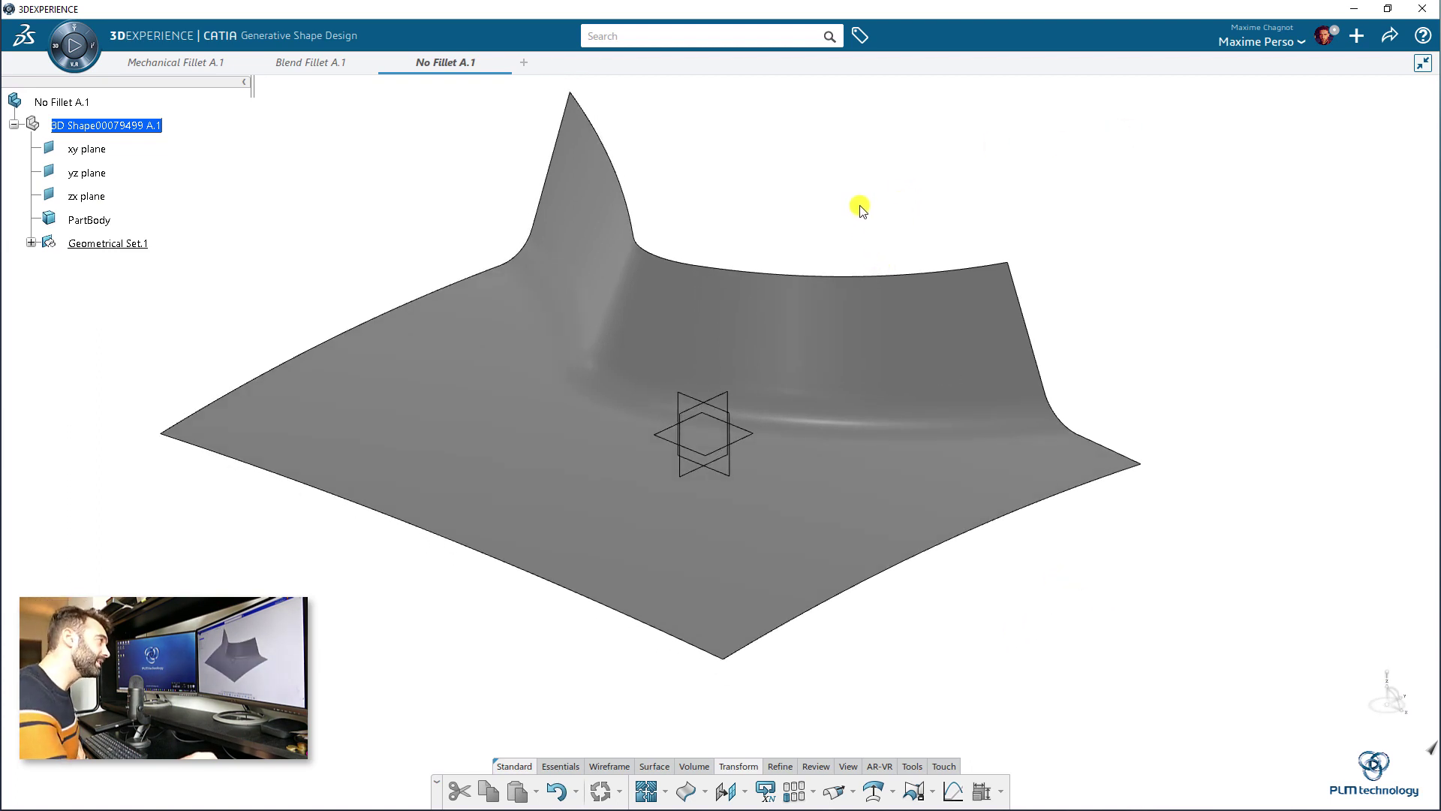
mouse_move(802, 213)
middle_down()
mouse_move(798, 242)
mouse_move(824, 218)
middle_up()
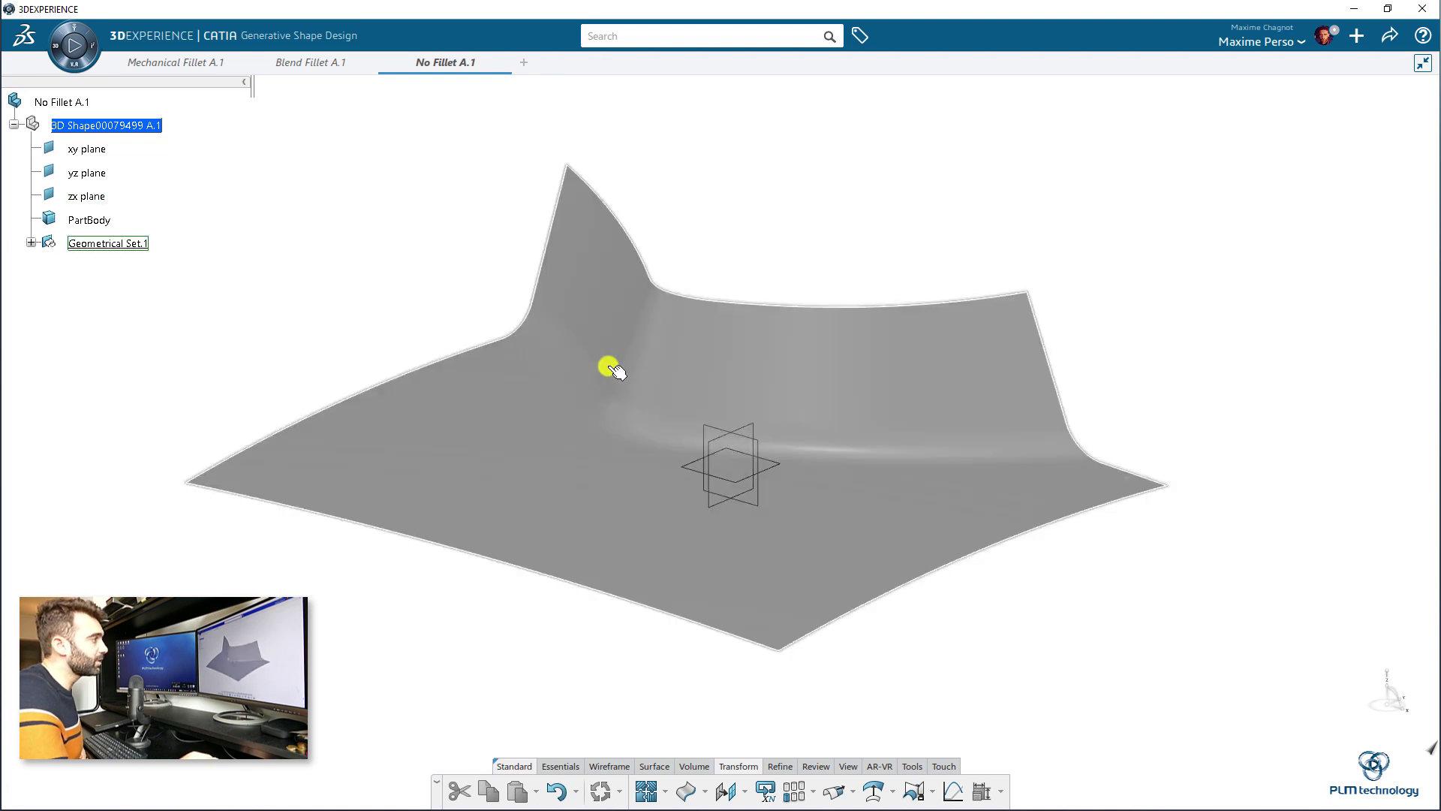
middle_drag(611, 367, 734, 515)
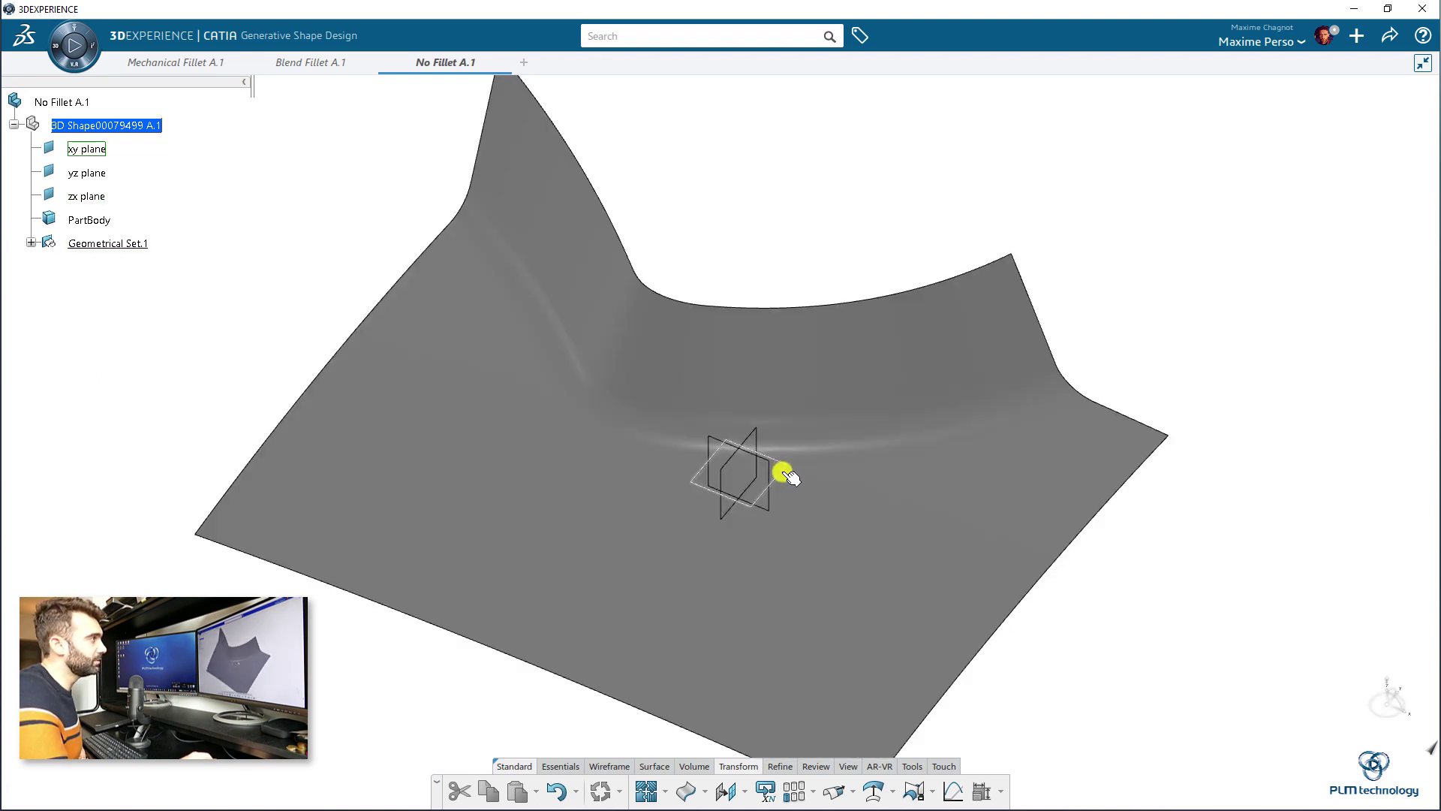
middle_drag(575, 686, 562, 758)
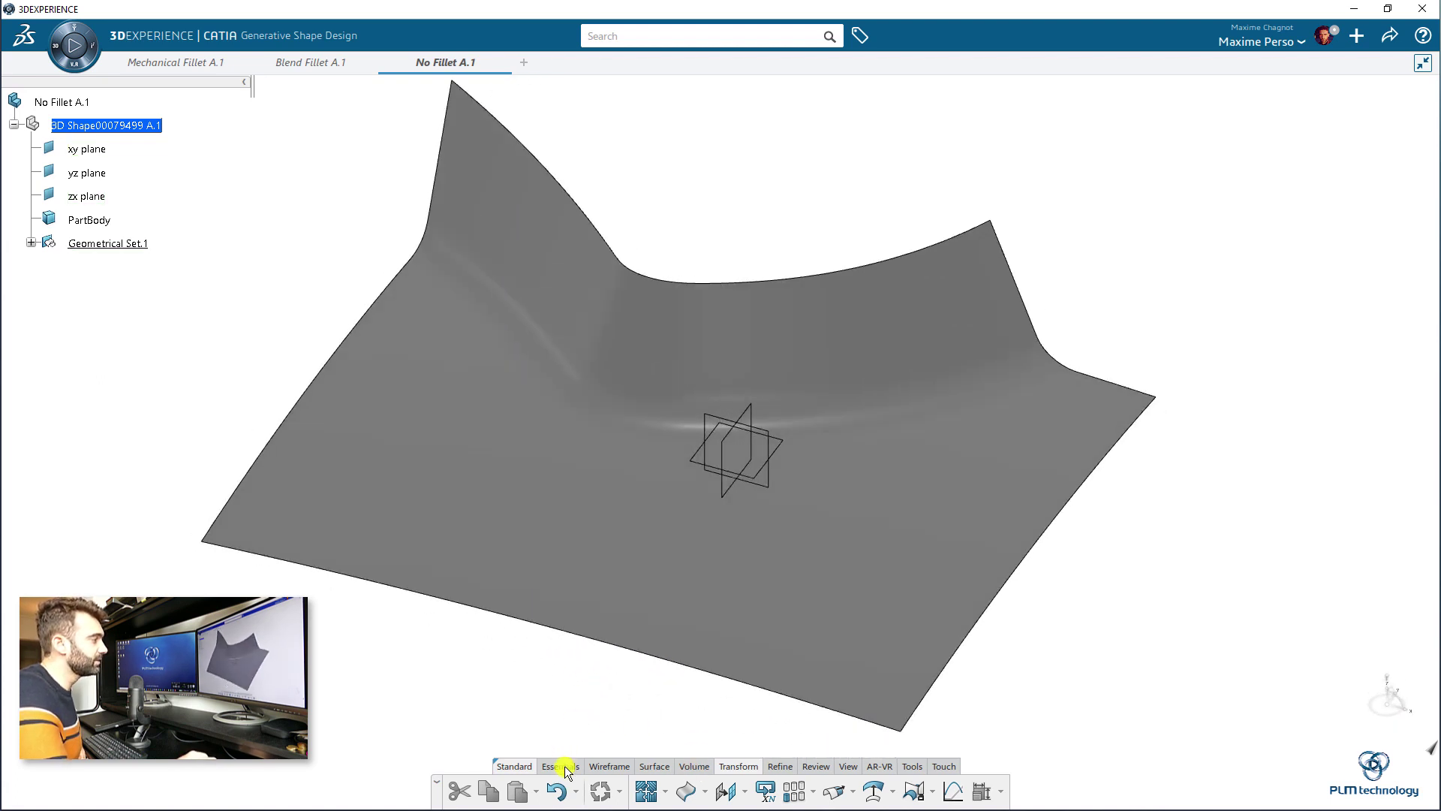
click(562, 766)
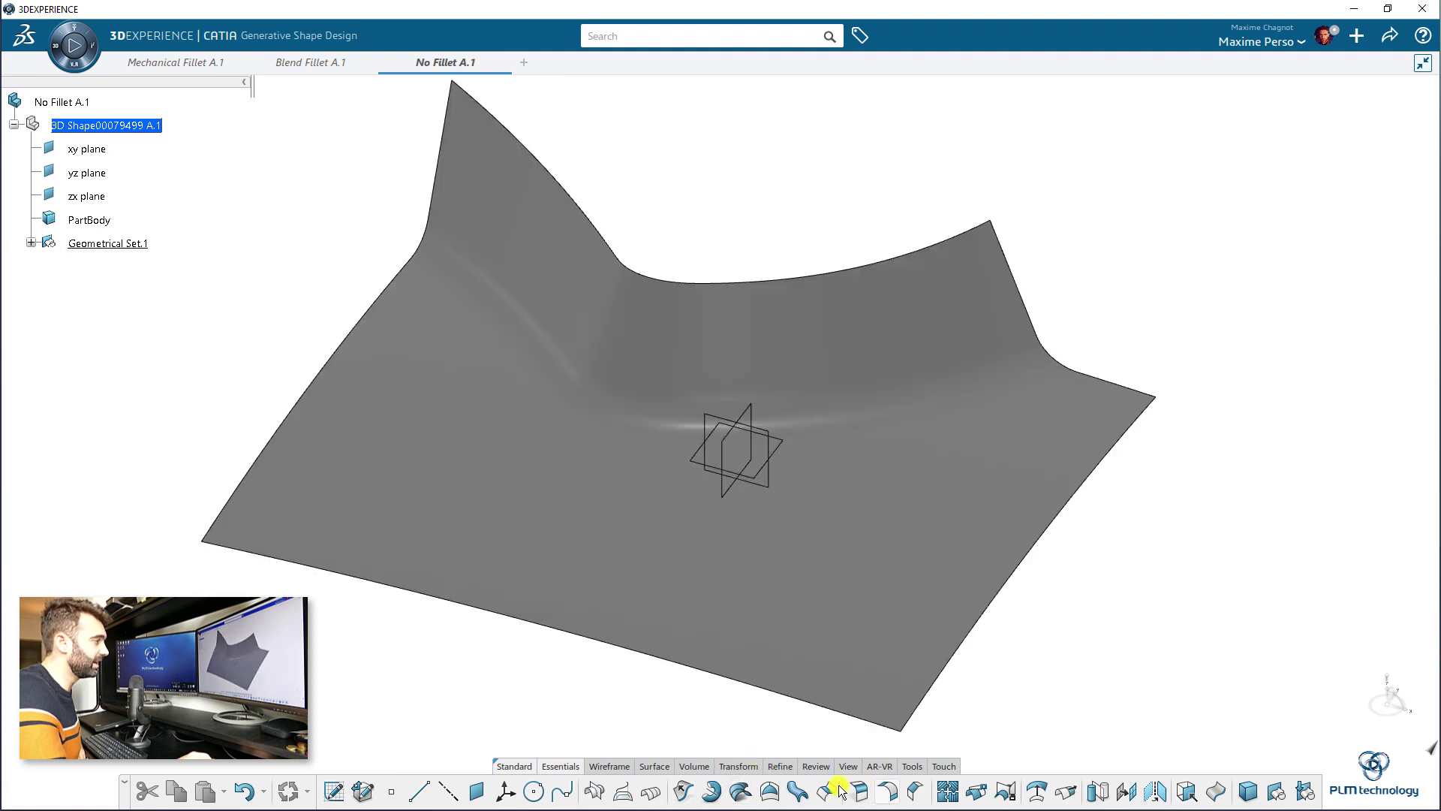
Start a Parallel Curve from the surface's upper edge on Surface.1 and preview it.
click(646, 791)
click(760, 285)
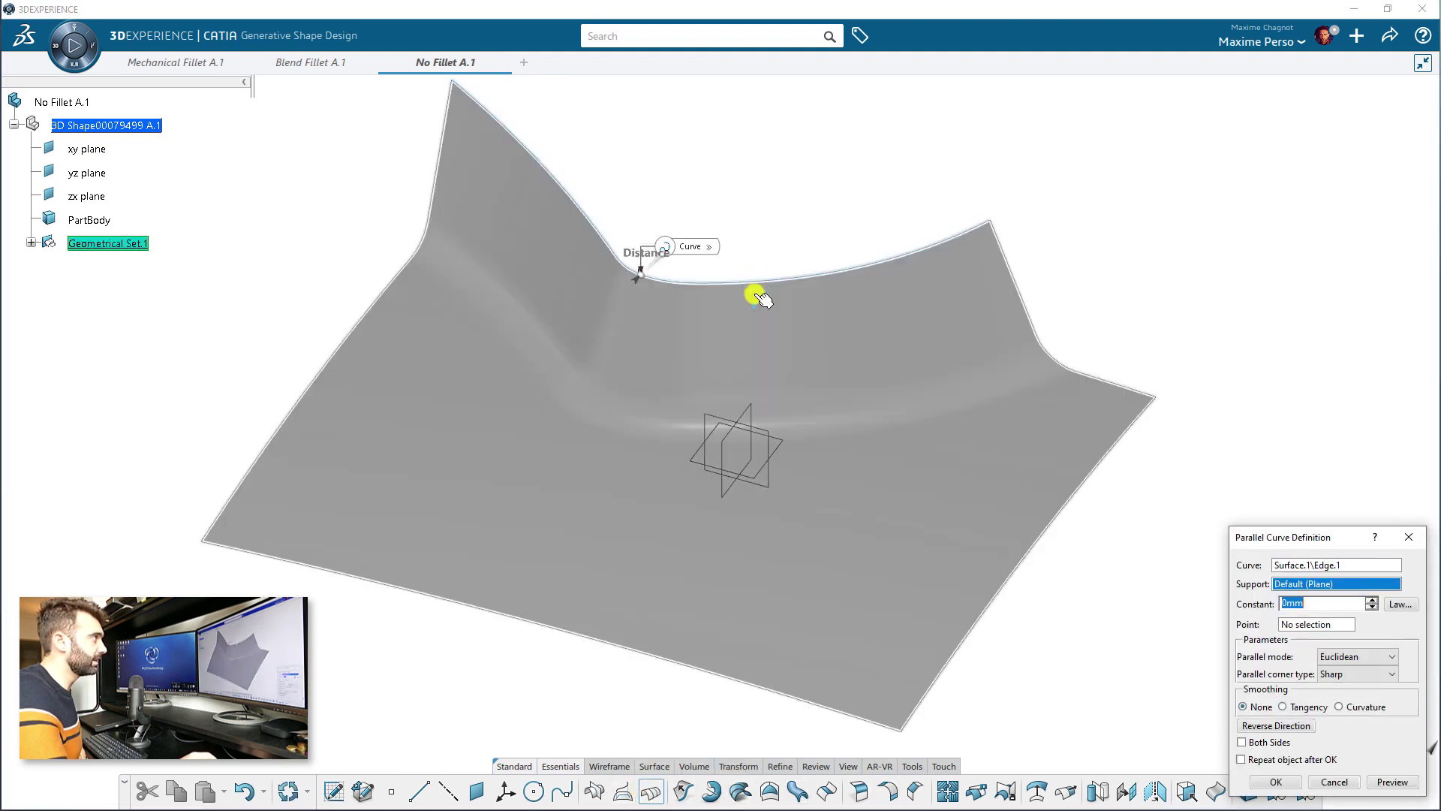
click(644, 299)
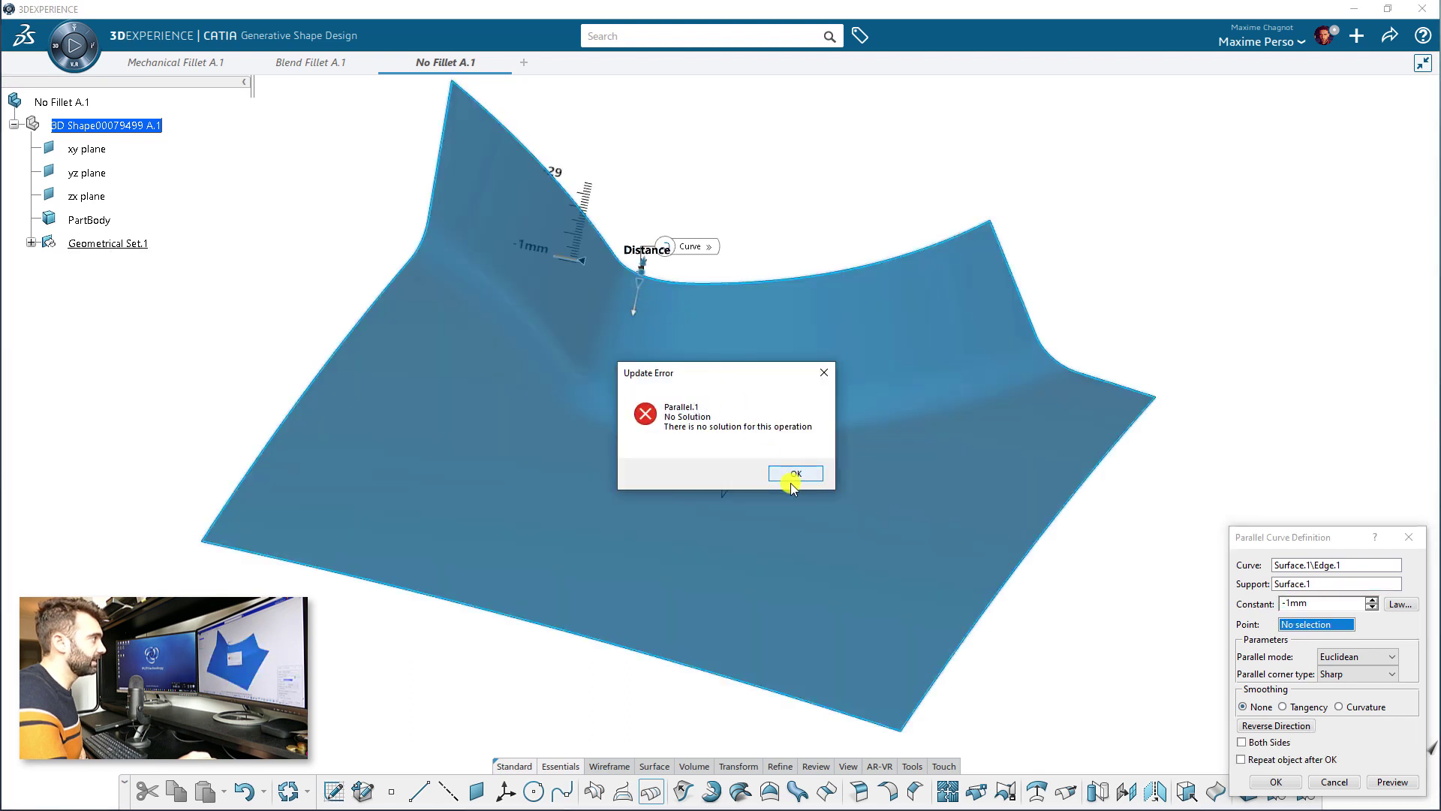
click(796, 475)
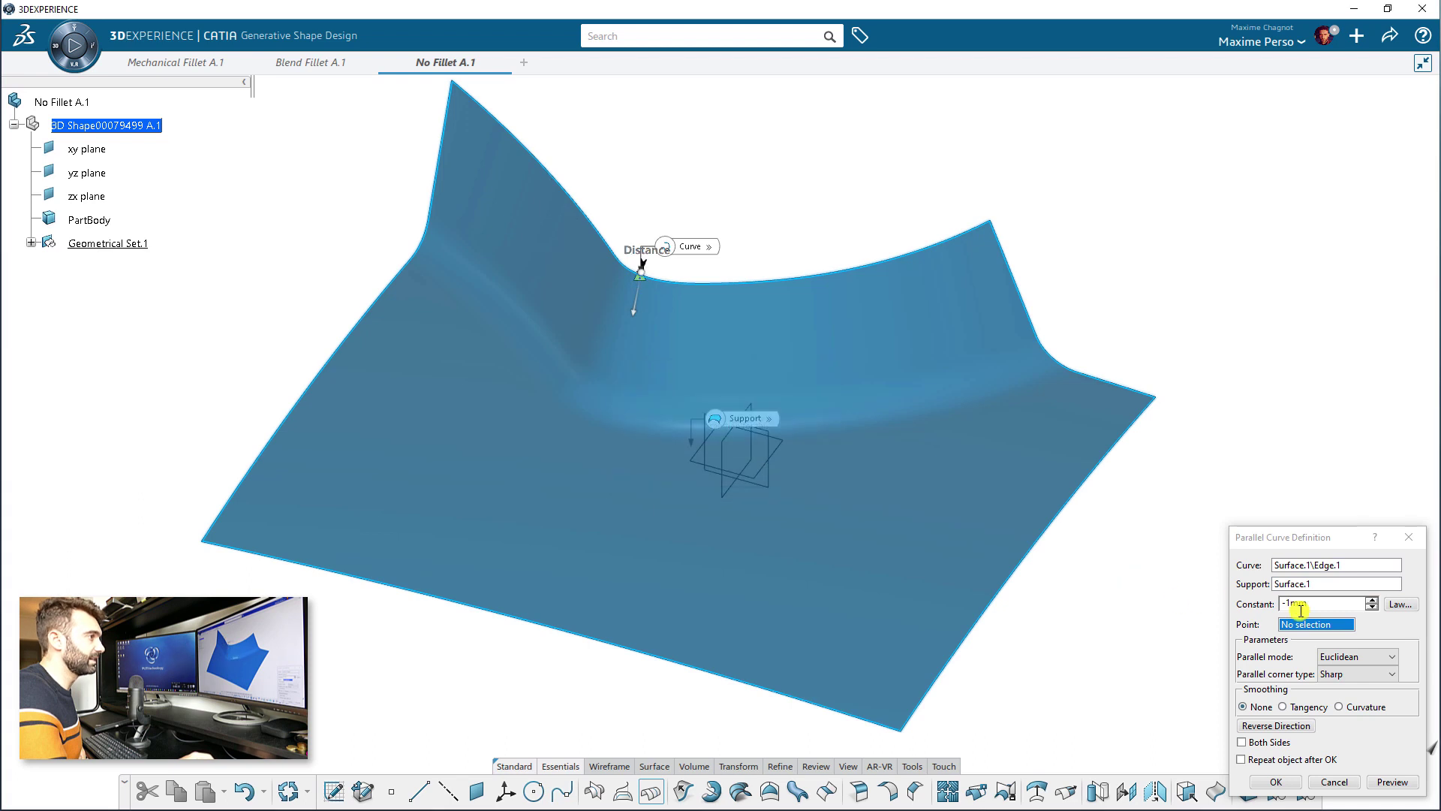
click(1372, 598)
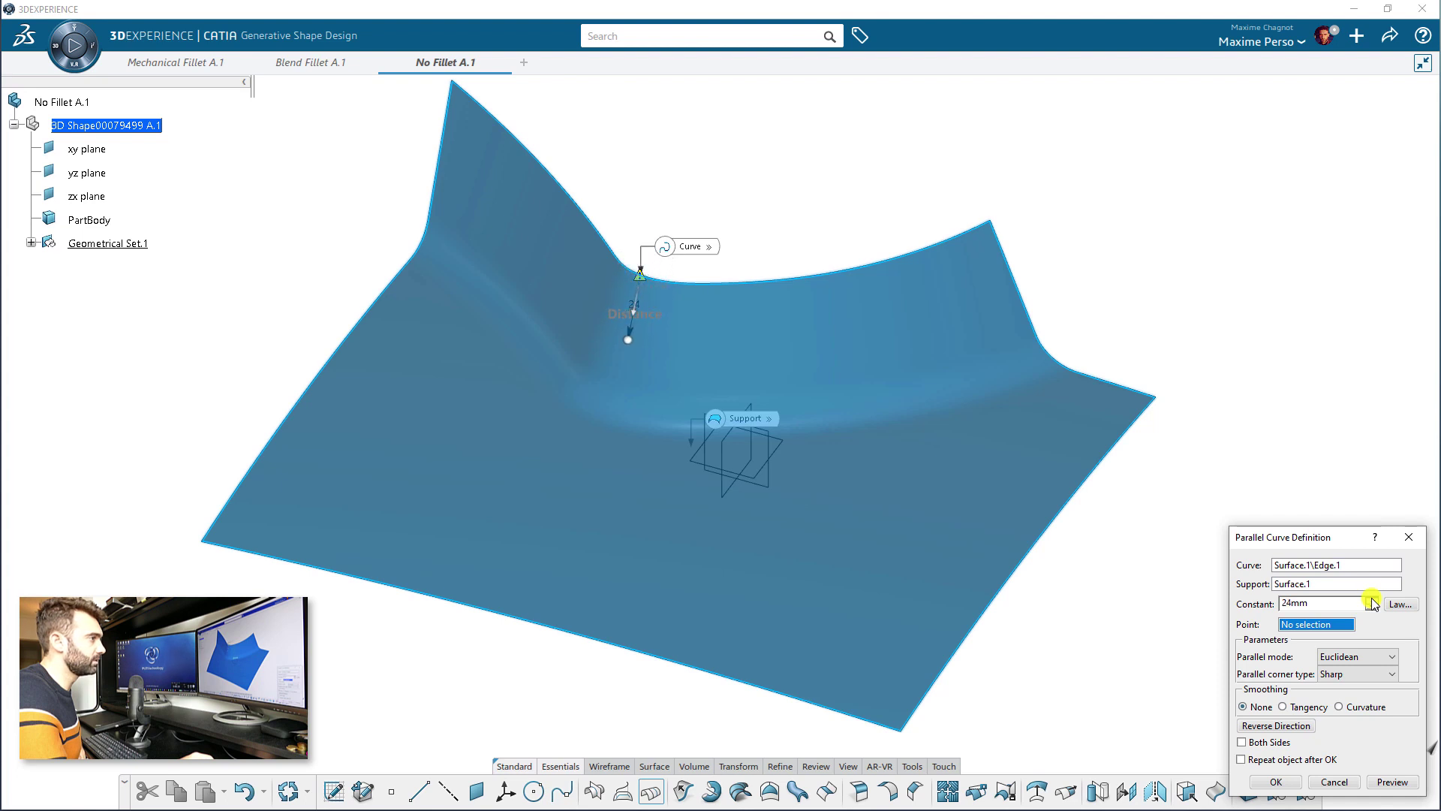
click(1382, 787)
middle_drag(948, 390, 940, 352)
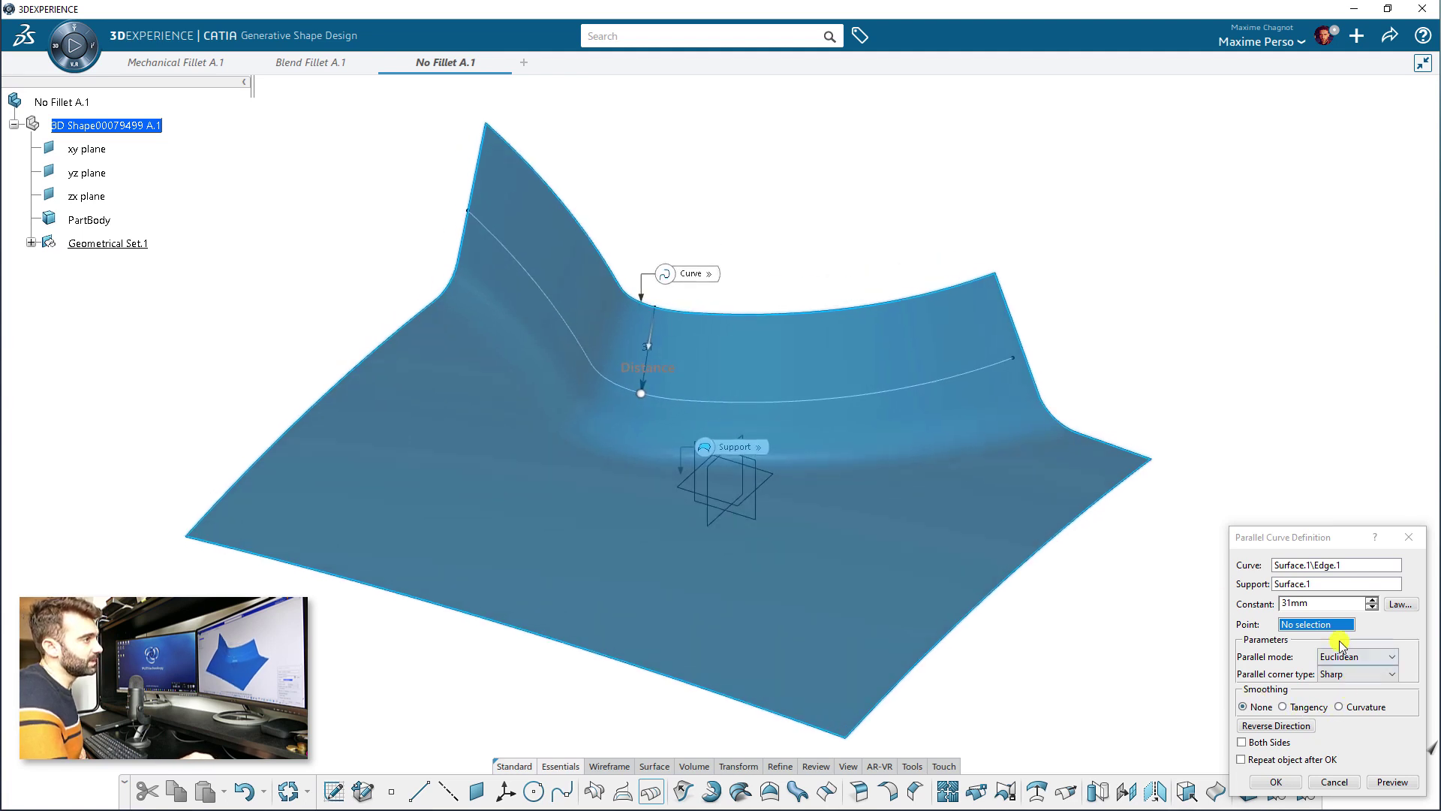
Raise the constant offset to 42mm and create the parallel curve.
click(1373, 601)
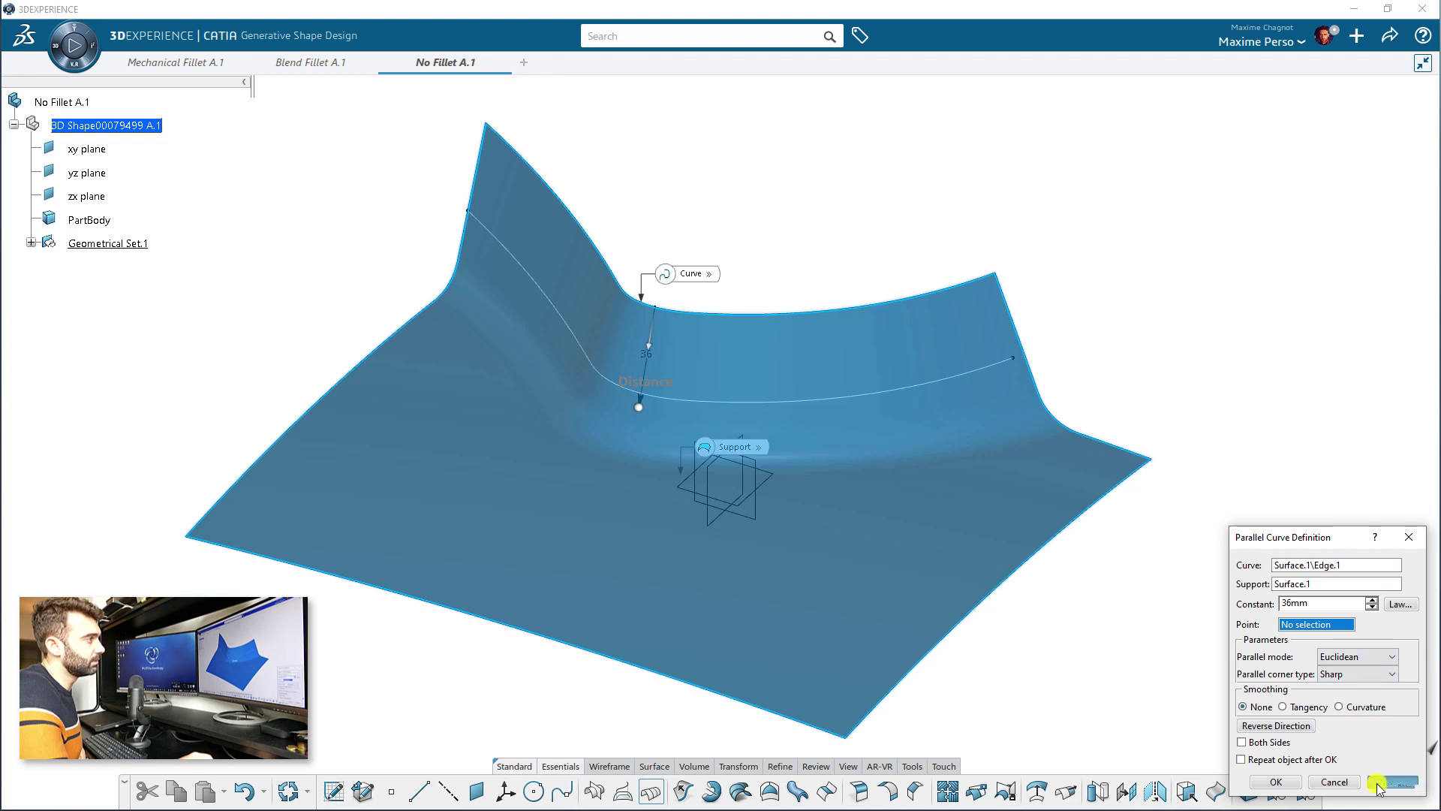
click(1381, 782)
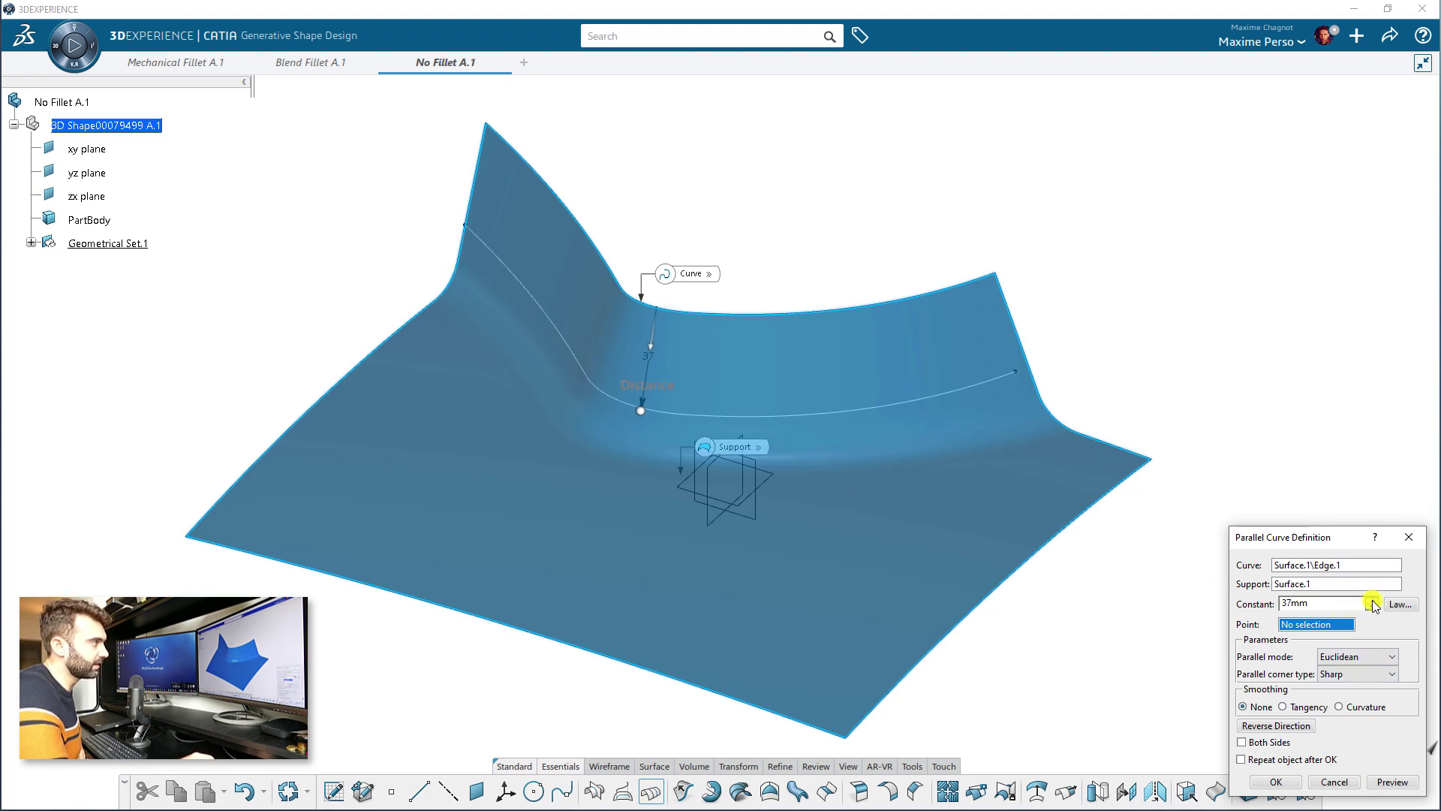
click(1390, 782)
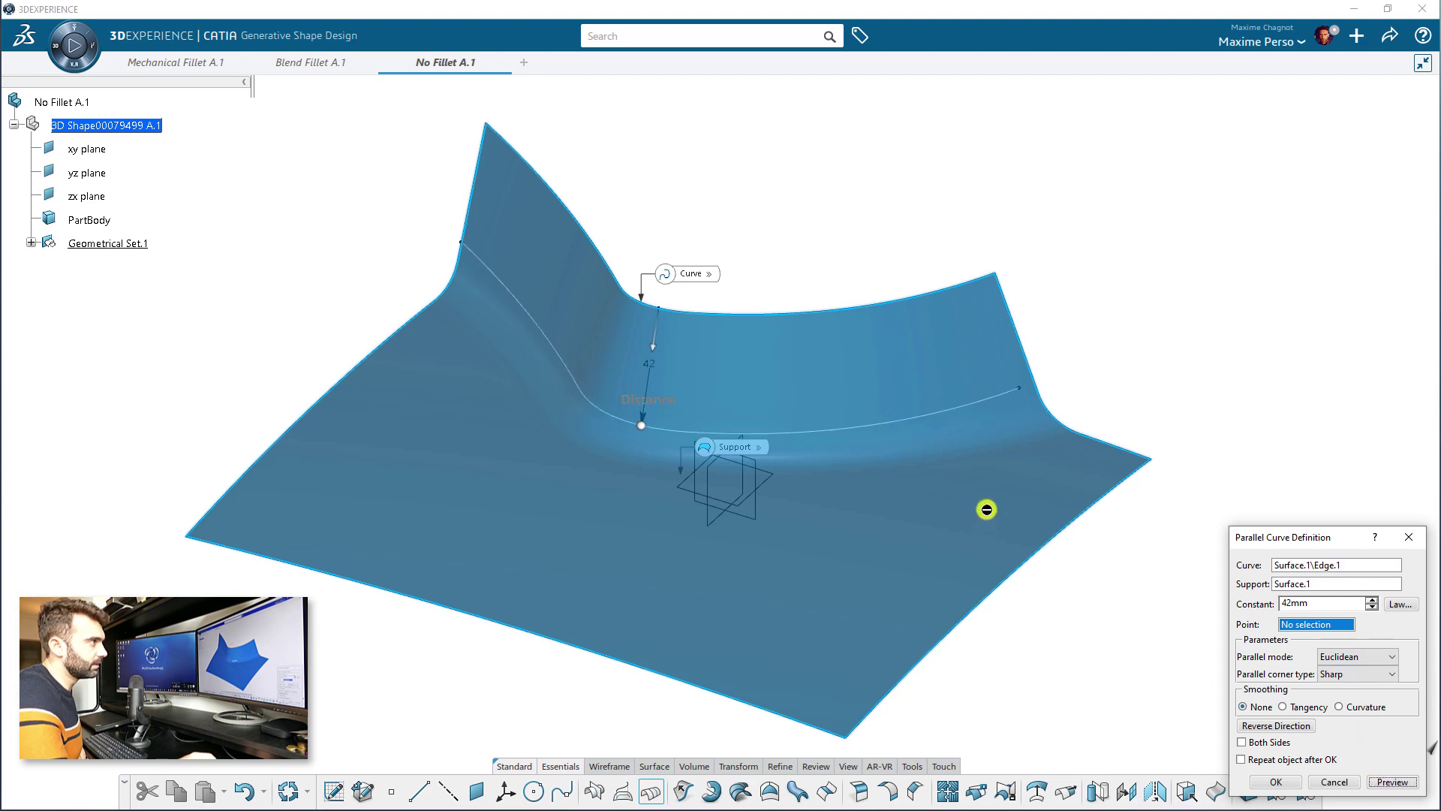
click(1300, 785)
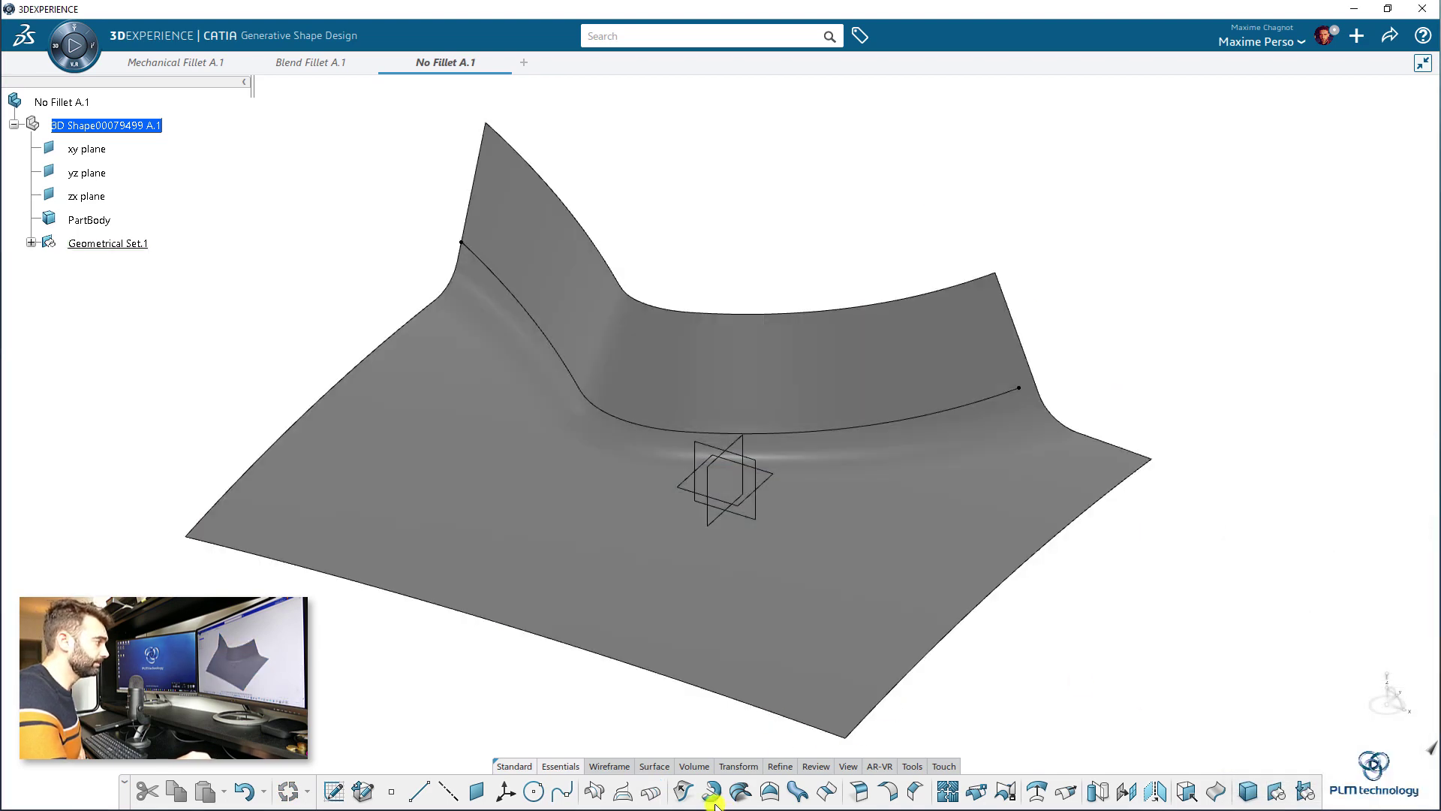
Create a second parallel curve from Edge.2 on Surface.1 at a constant 56mm offset.
click(650, 791)
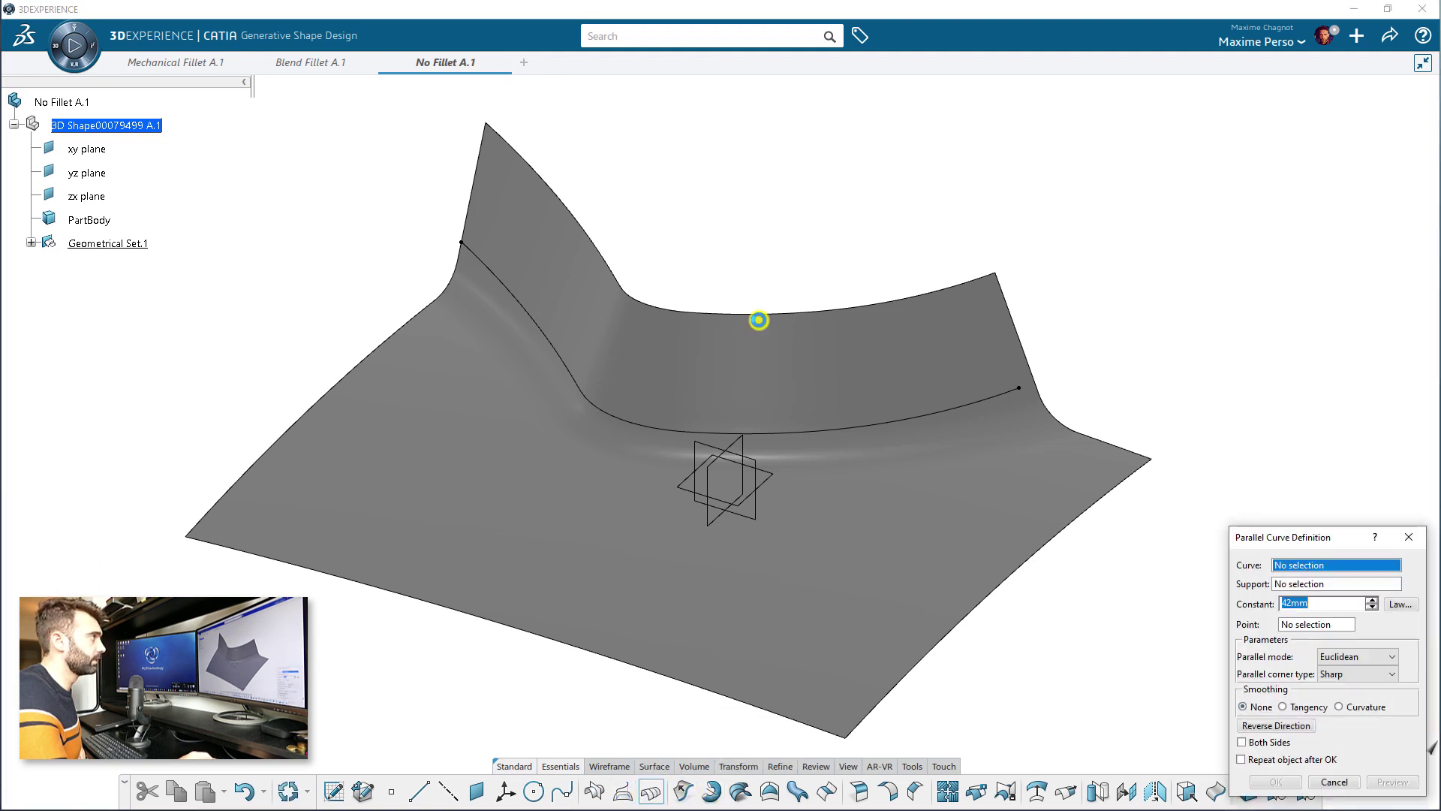
click(765, 314)
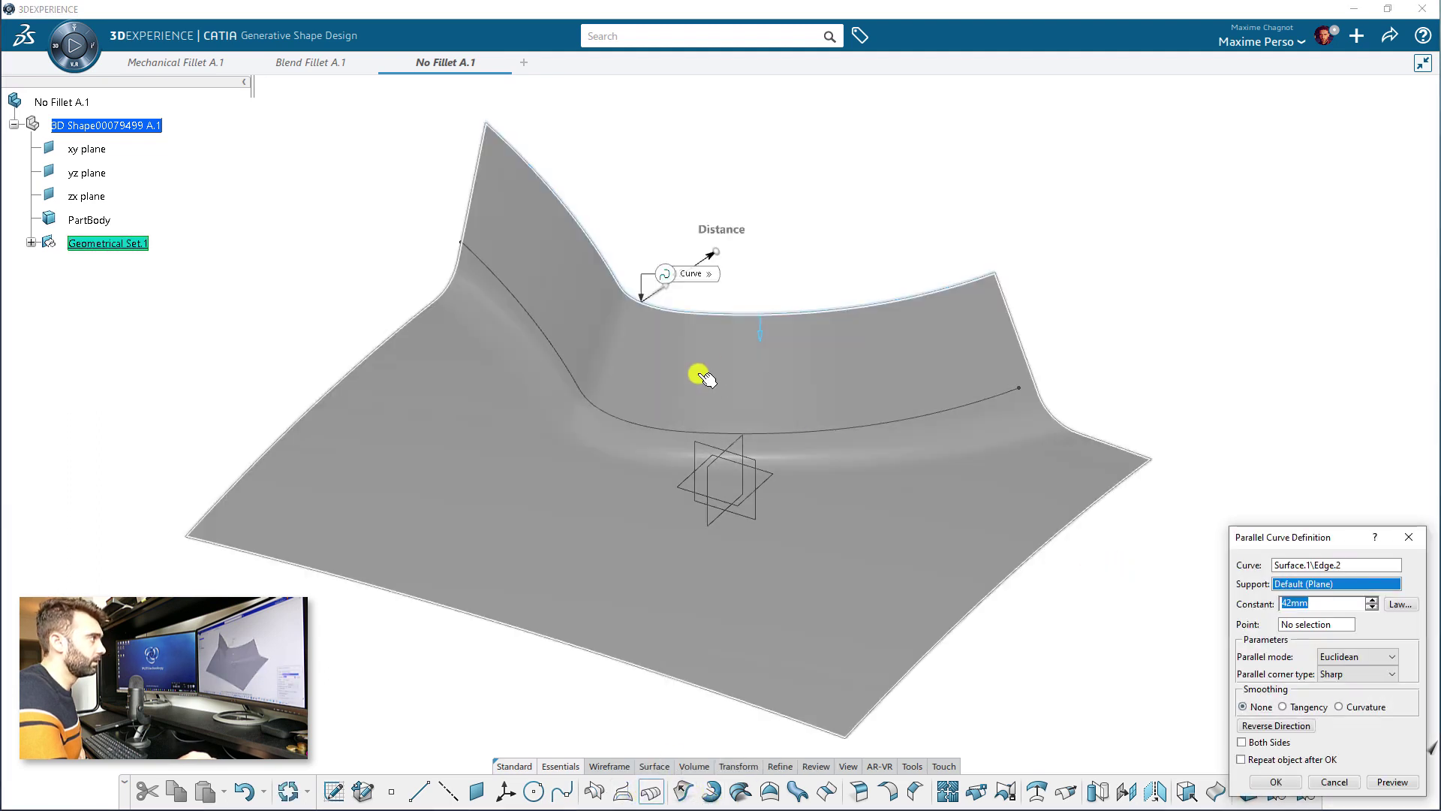
click(620, 411)
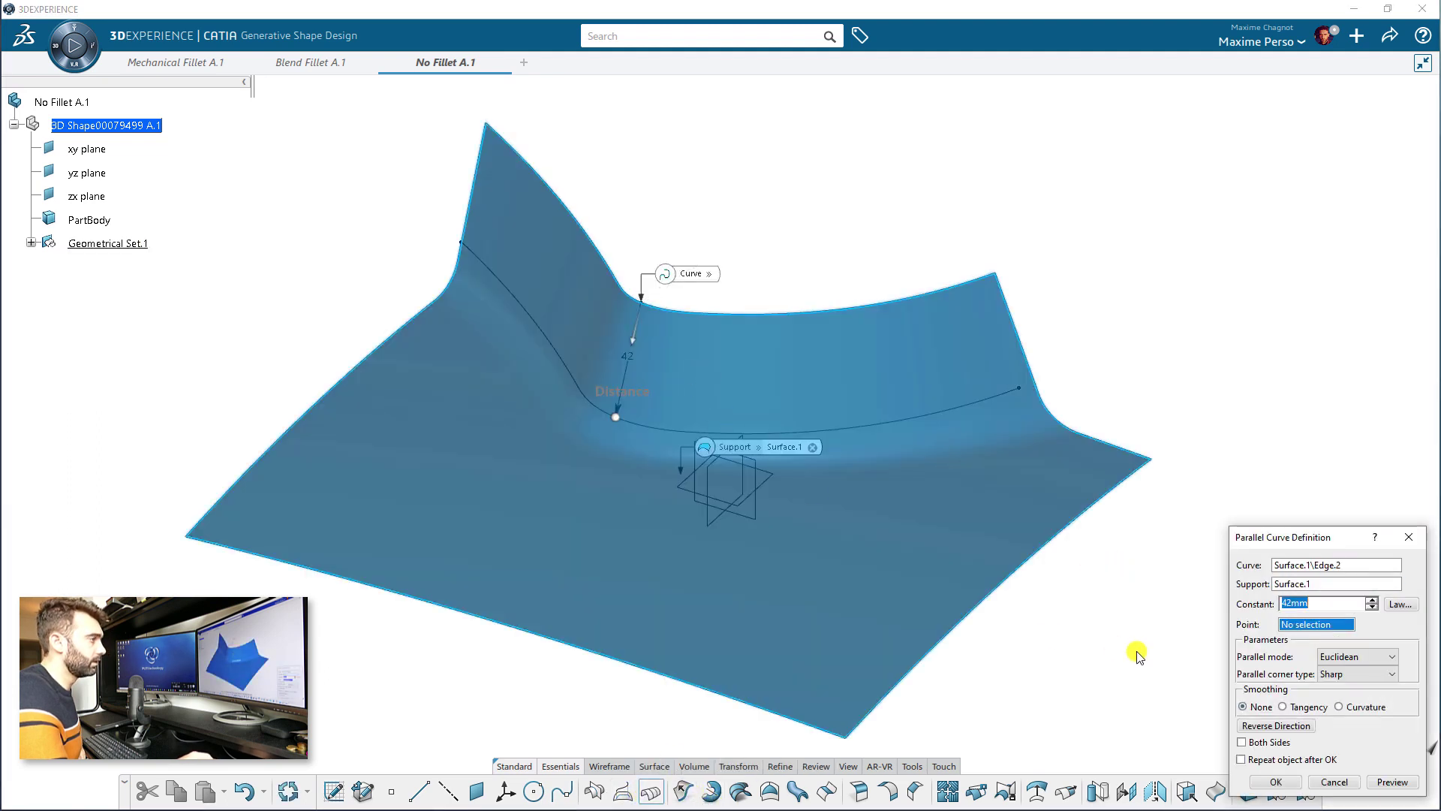
click(1373, 603)
click(1374, 603)
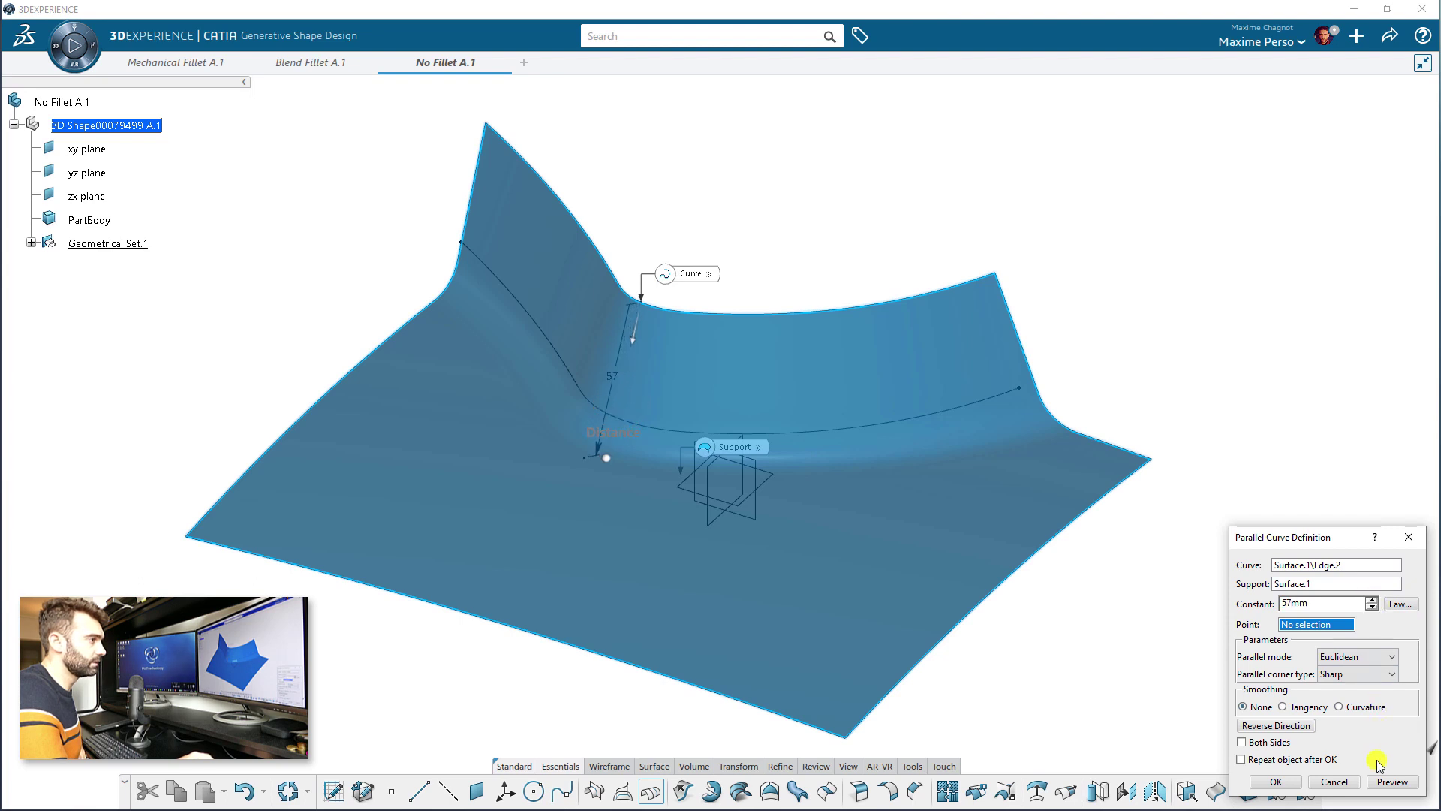
click(1392, 782)
mouse_move(987, 480)
middle_down()
mouse_move(1027, 567)
mouse_move(934, 569)
mouse_move(733, 363)
mouse_move(763, 460)
mouse_move(979, 488)
middle_up()
click(1372, 610)
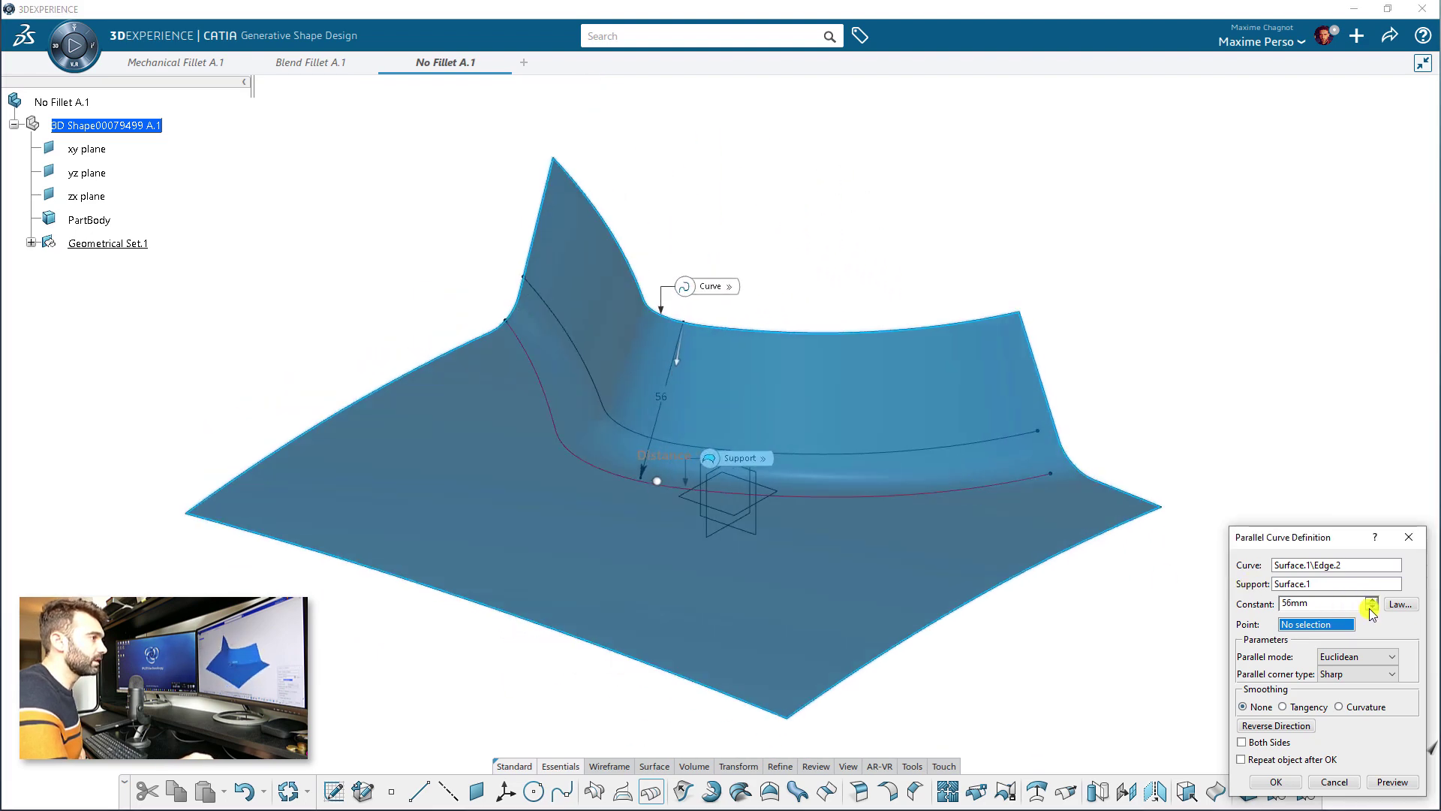
click(1276, 782)
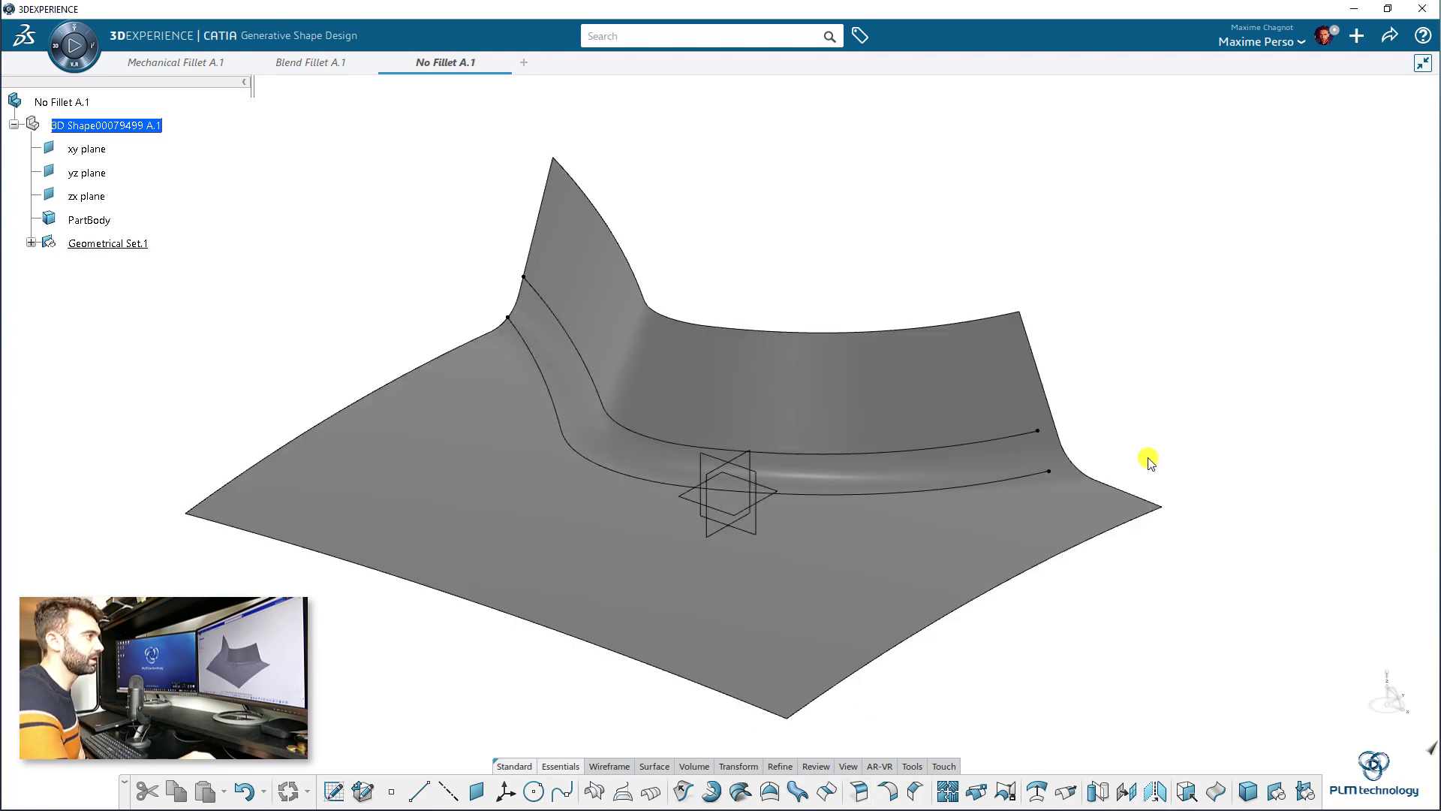
Expand Geometrical Set.1 and delete the Parallel.1 and Parallel.2 curves.
click(30, 242)
click(99, 290)
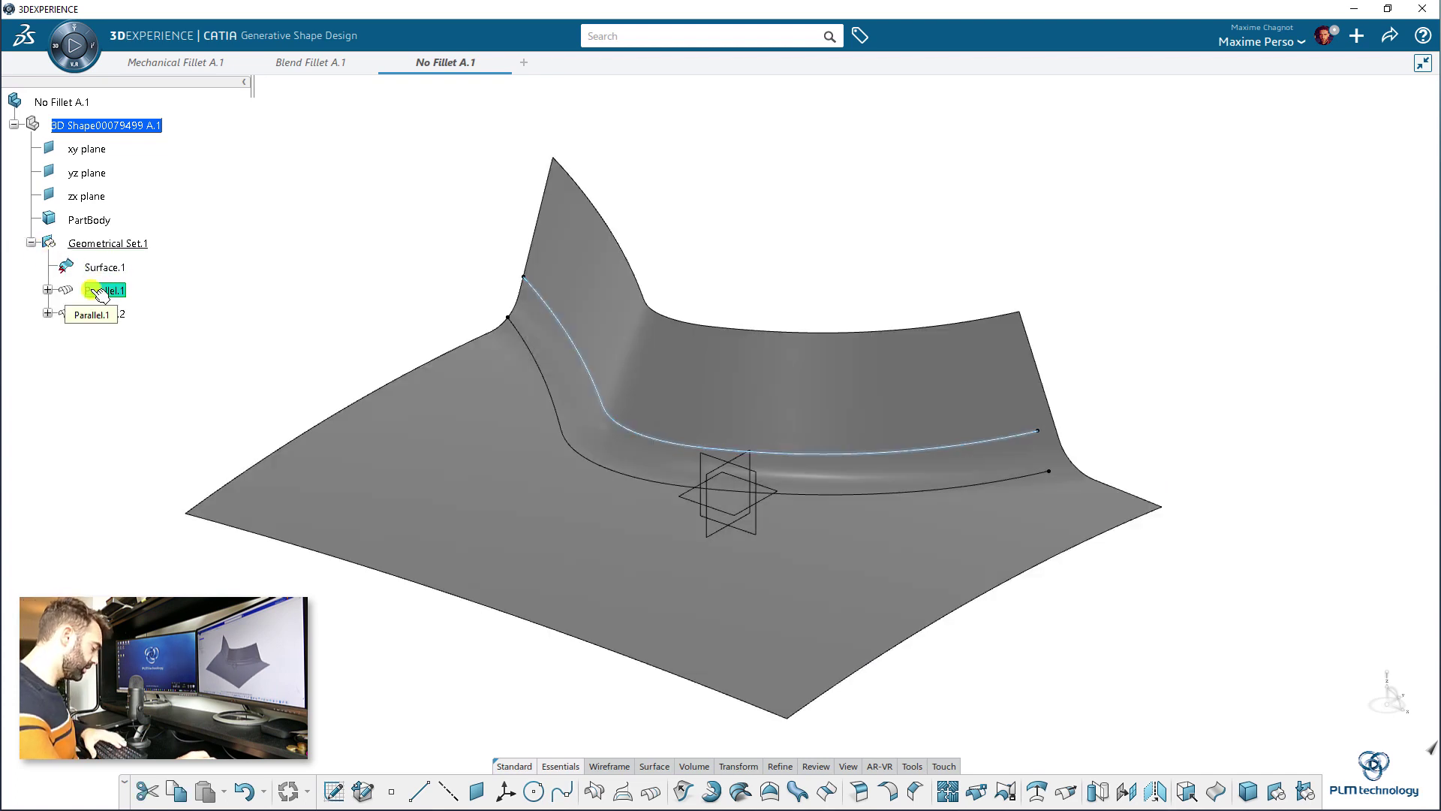
key(Delete)
click(119, 291)
key(Delete)
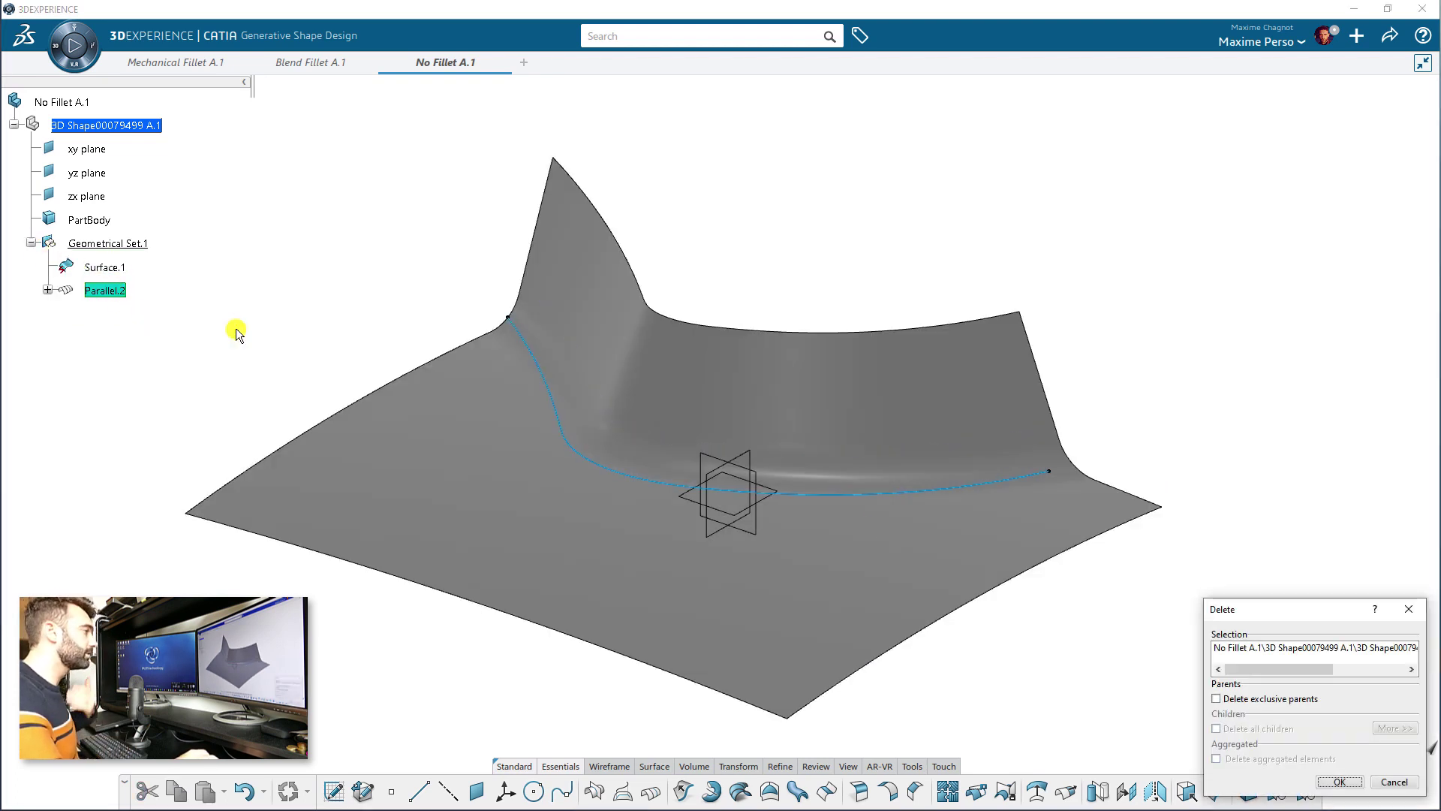
click(1344, 781)
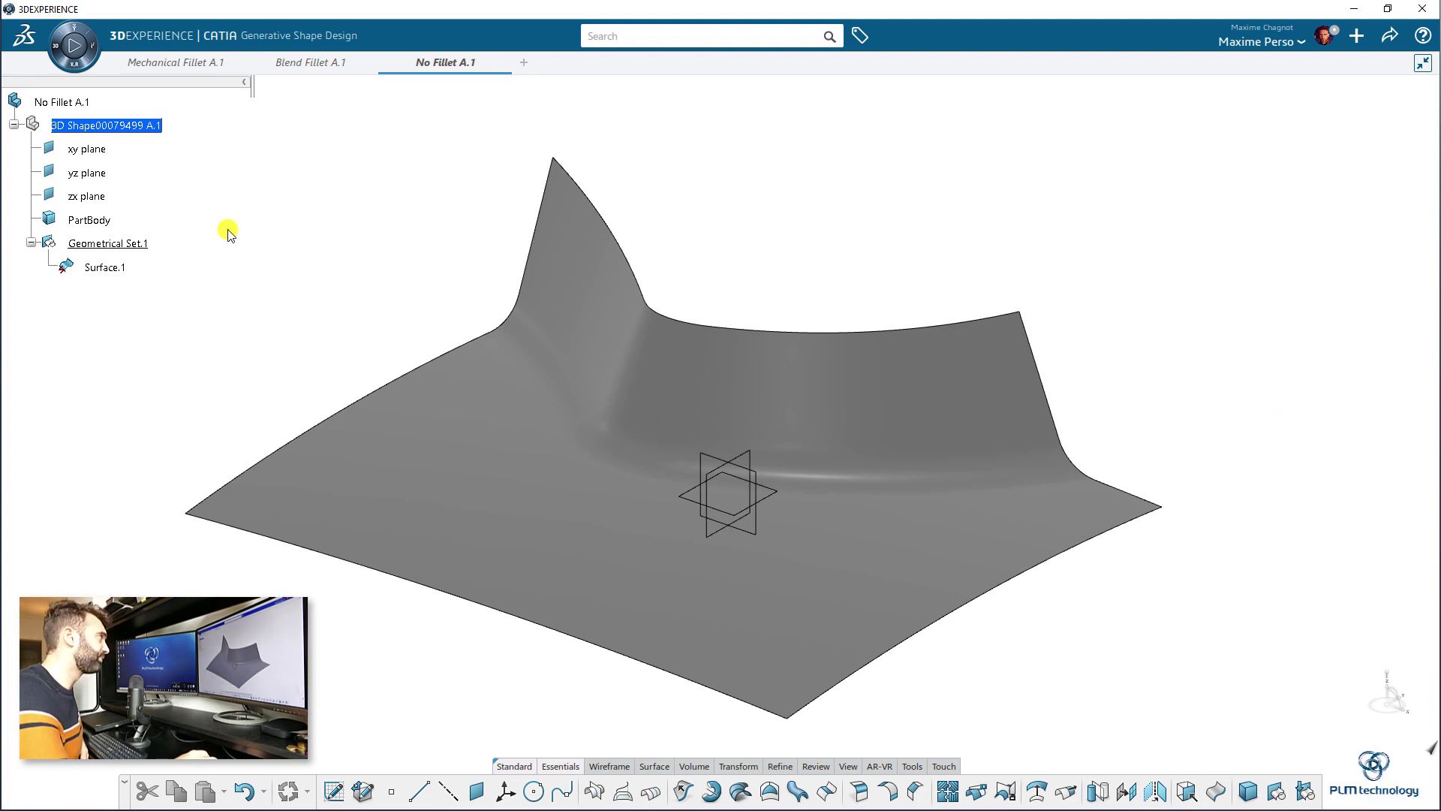
middle_drag(254, 255, 364, 197)
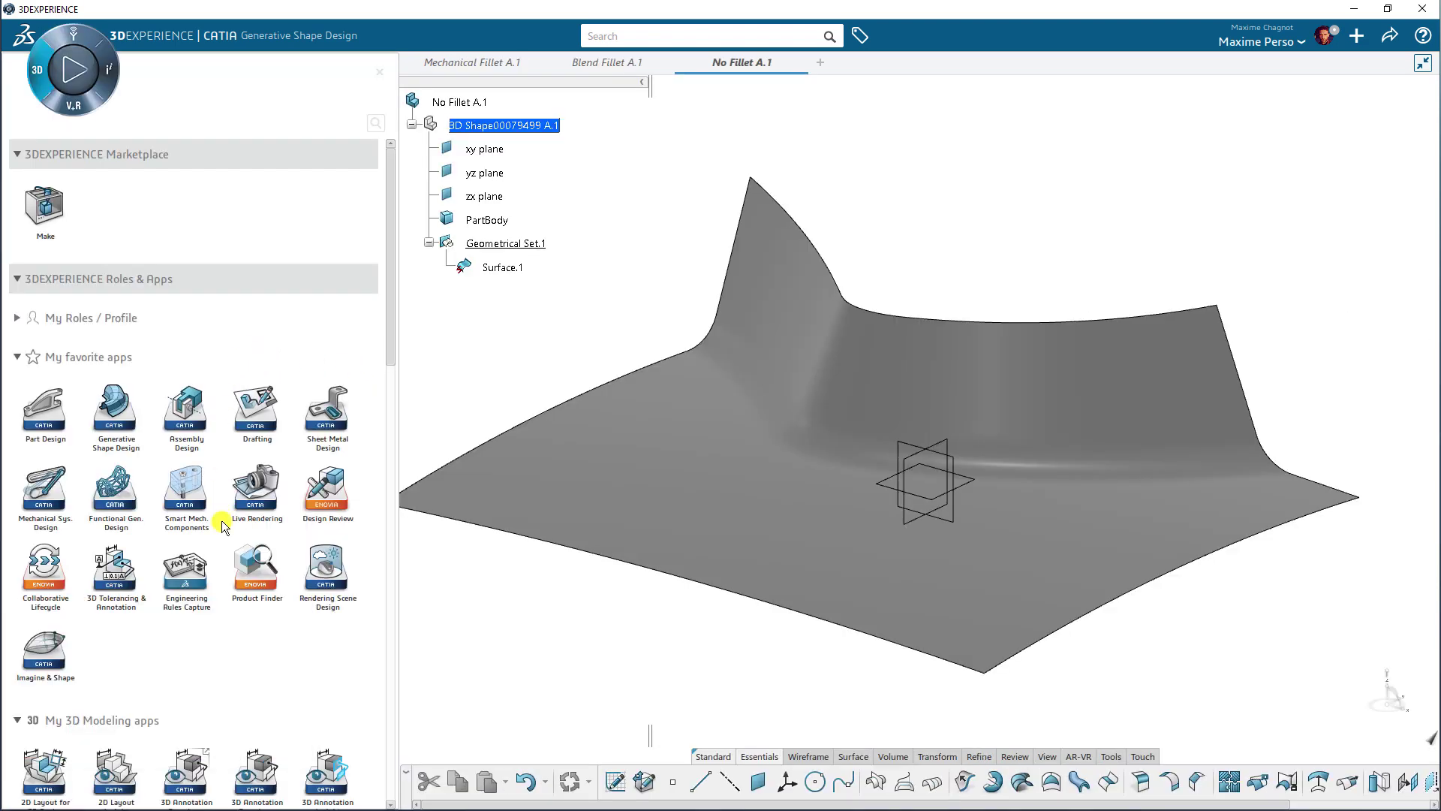
Switch to Digitized Shape to Surface and add a new Geometrical Set.2 to the 3D Shape.
scroll(223, 387, down, 5)
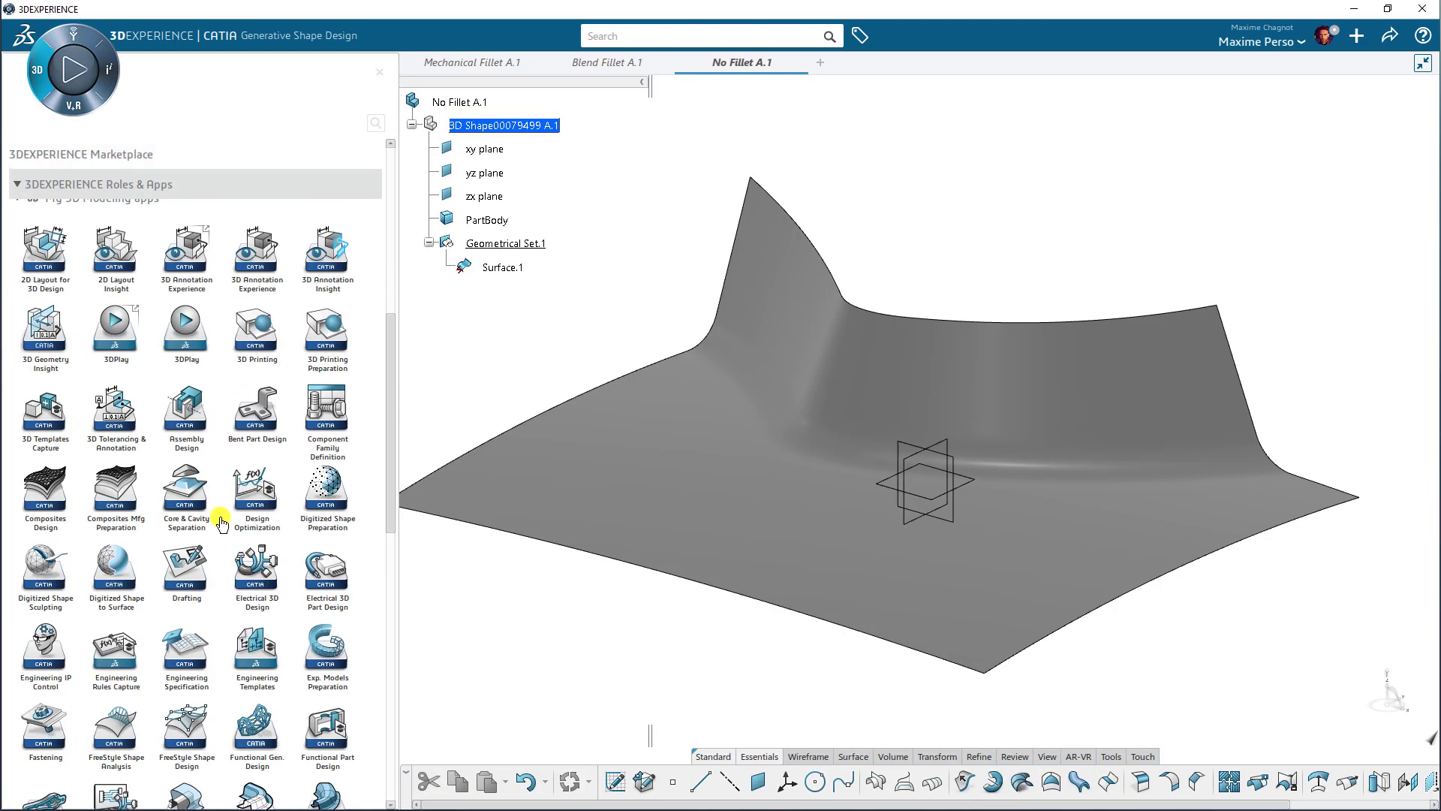
click(111, 568)
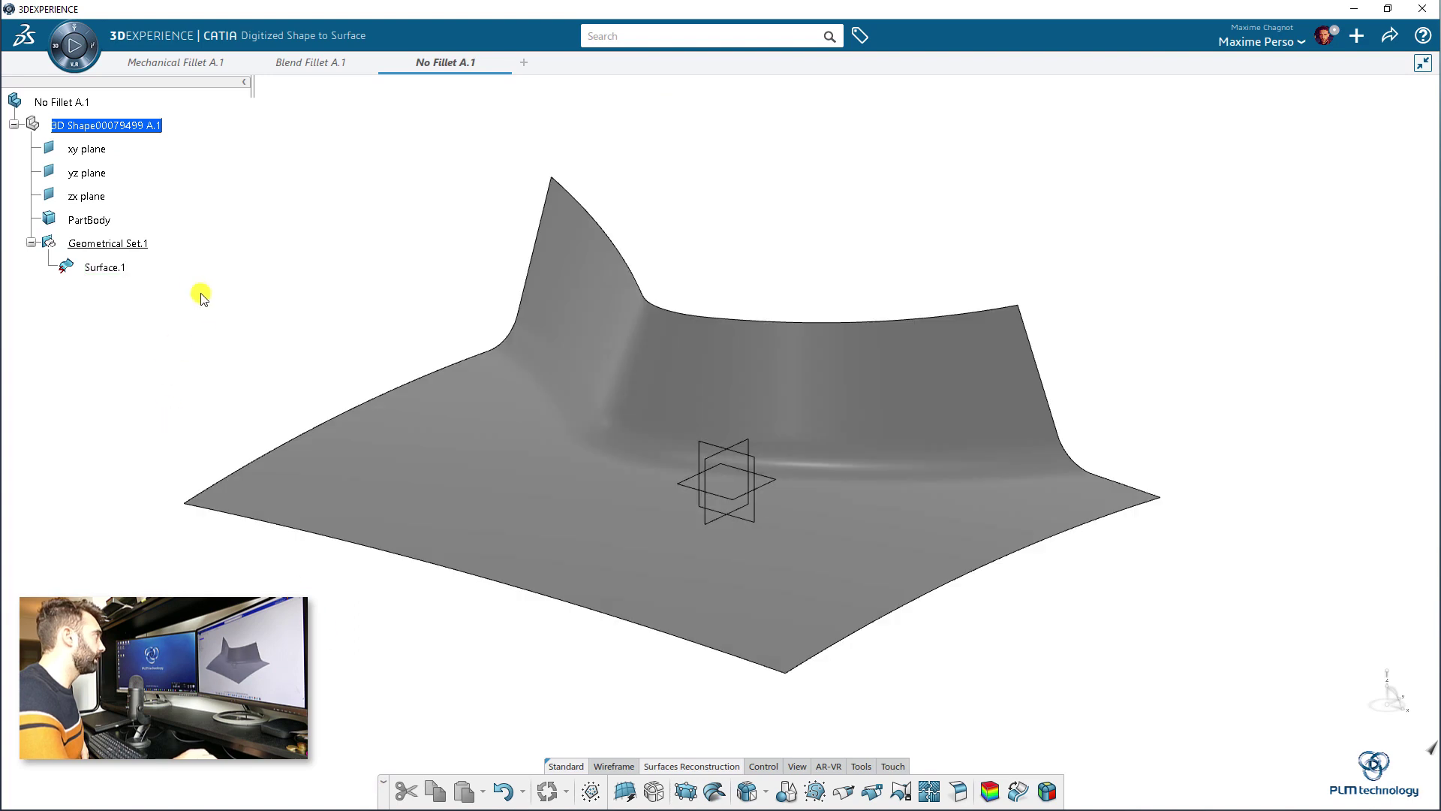
click(113, 125)
click(203, 90)
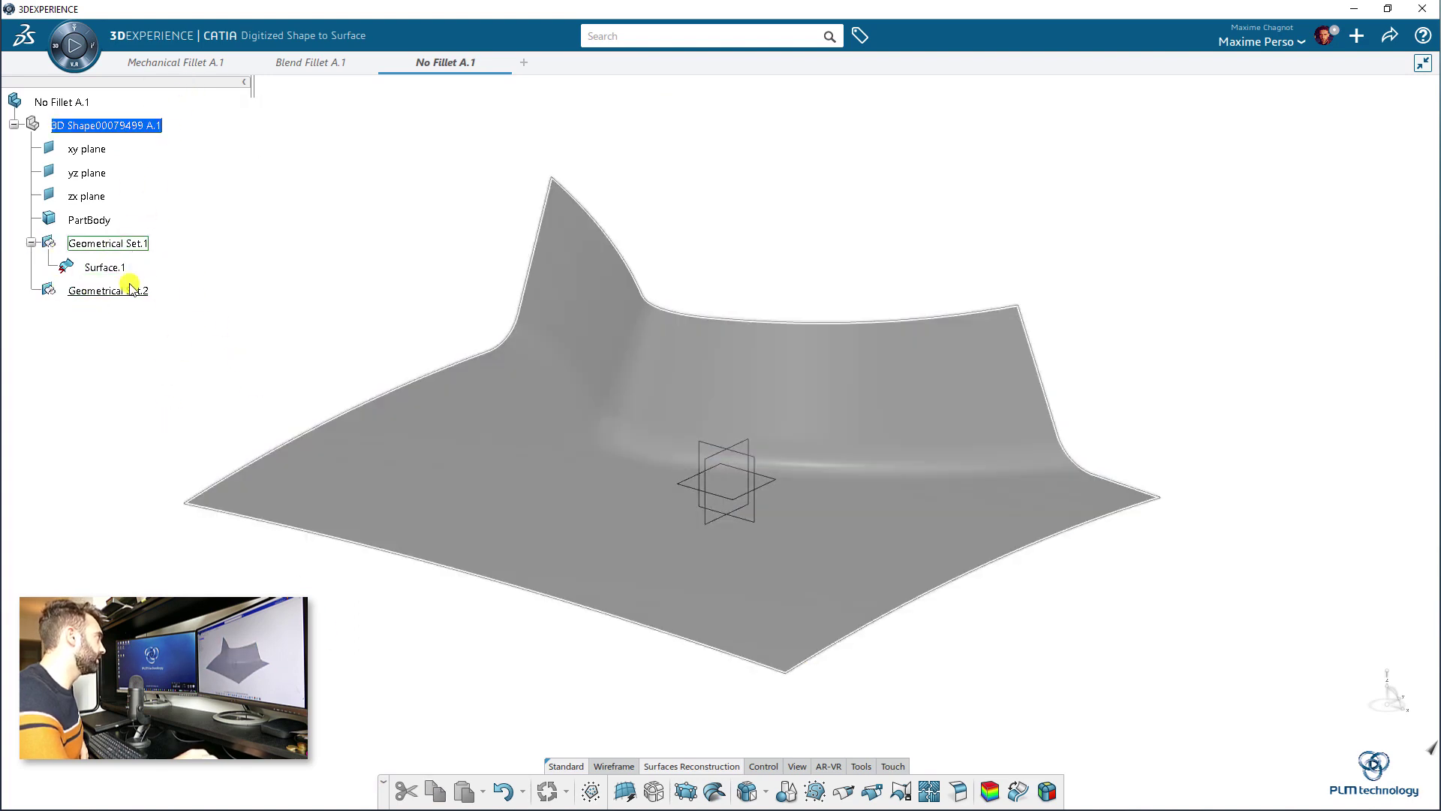
click(610, 765)
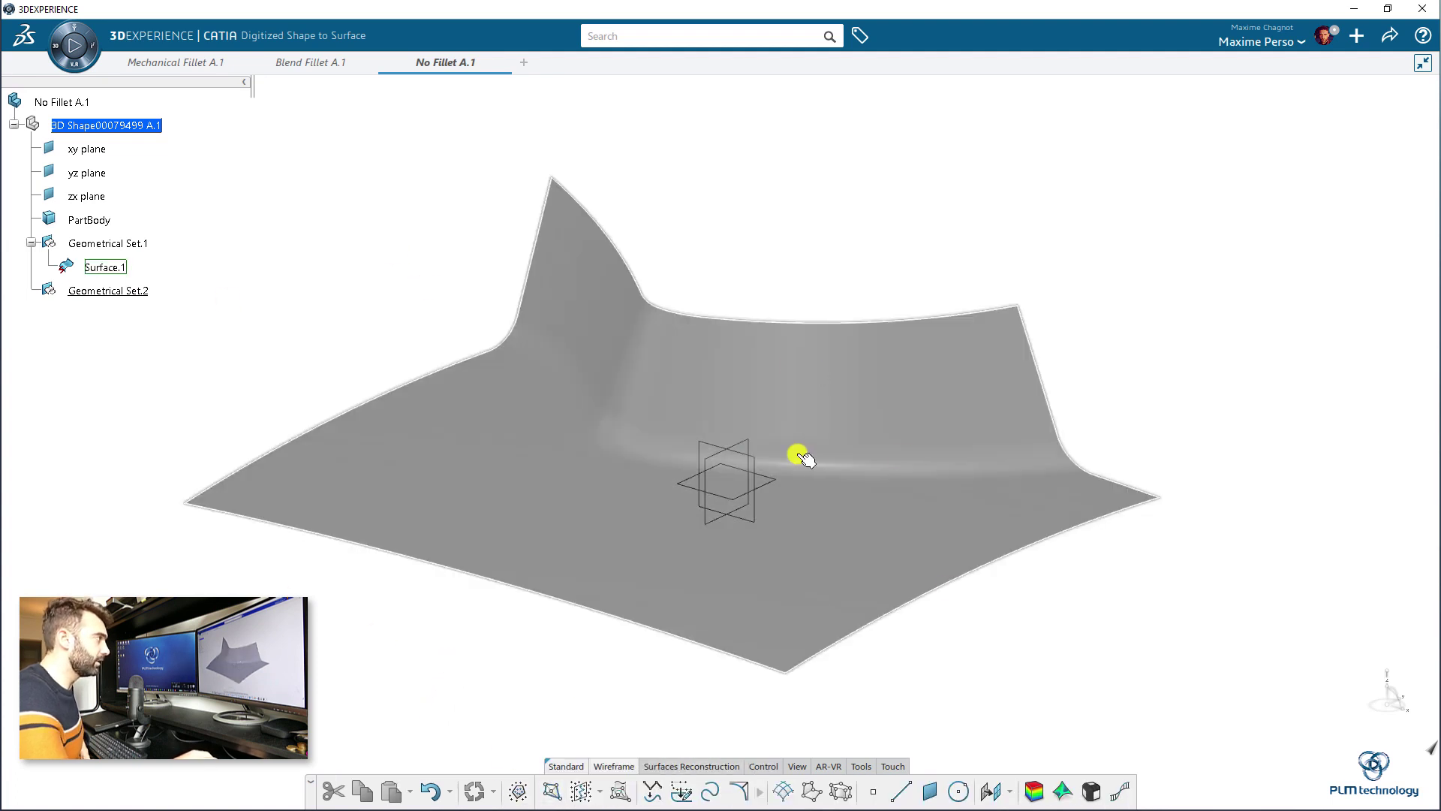
Move through Digitized Shape Preparation into Digitized Shape Sculpting, then browse the apps catalogue again.
click(60, 56)
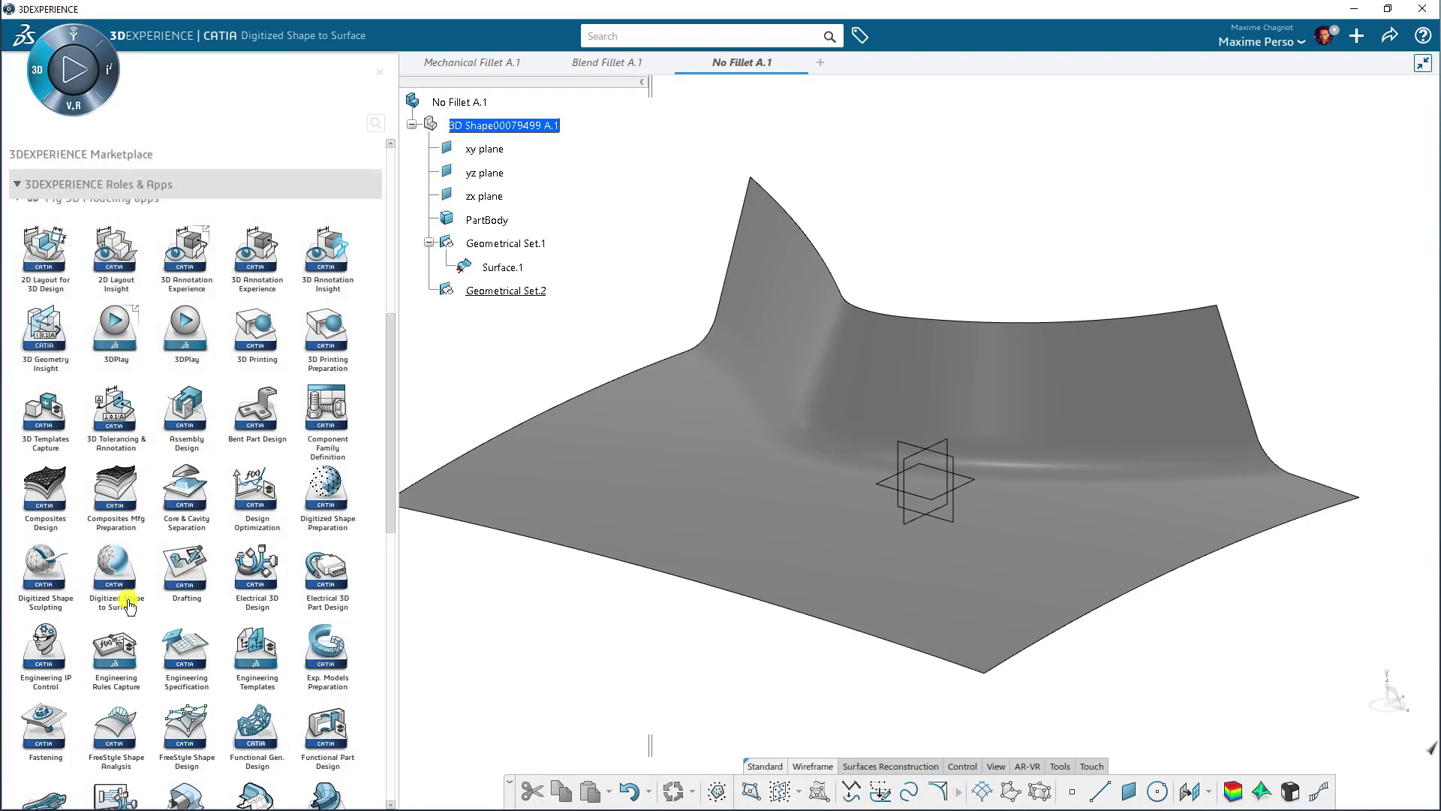
click(328, 492)
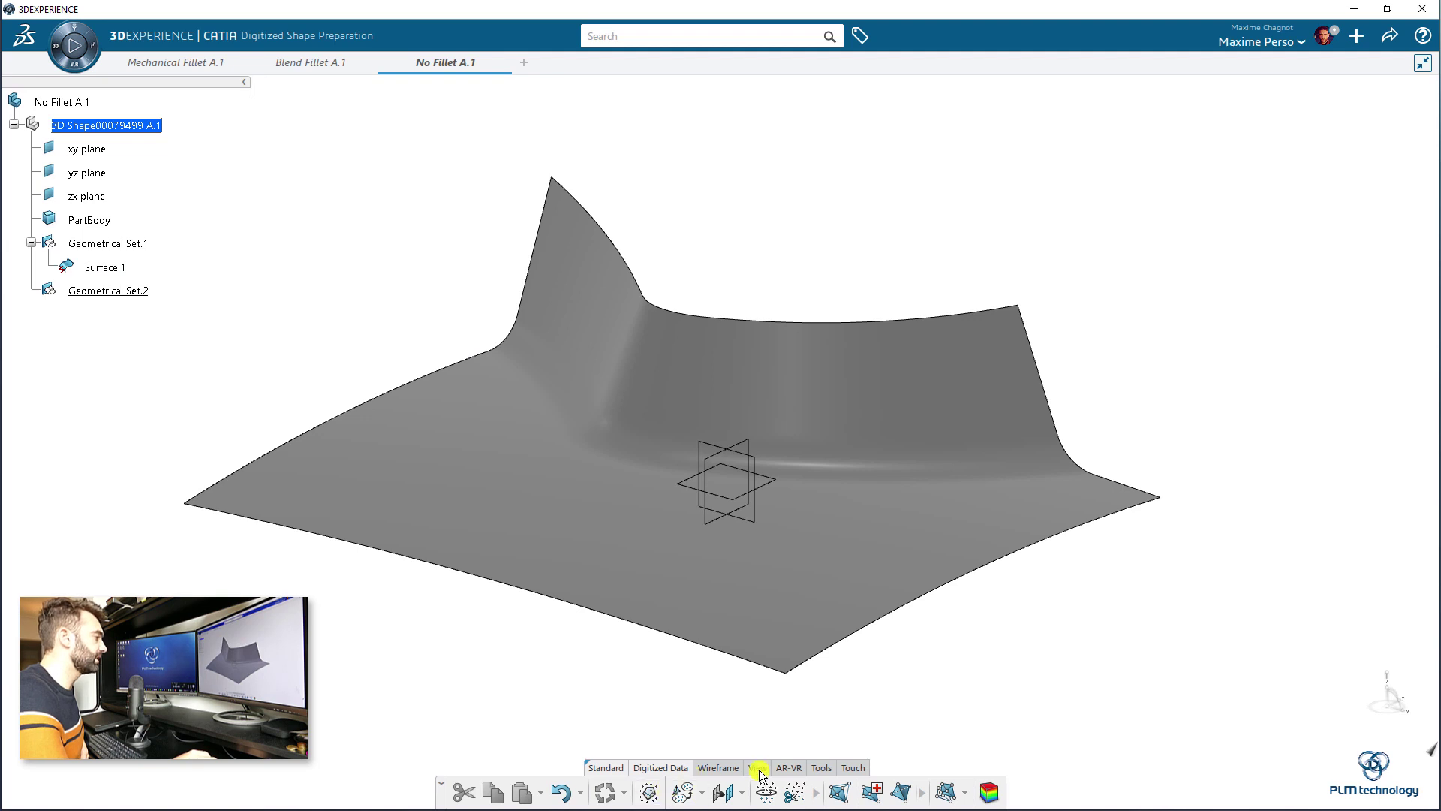
click(717, 768)
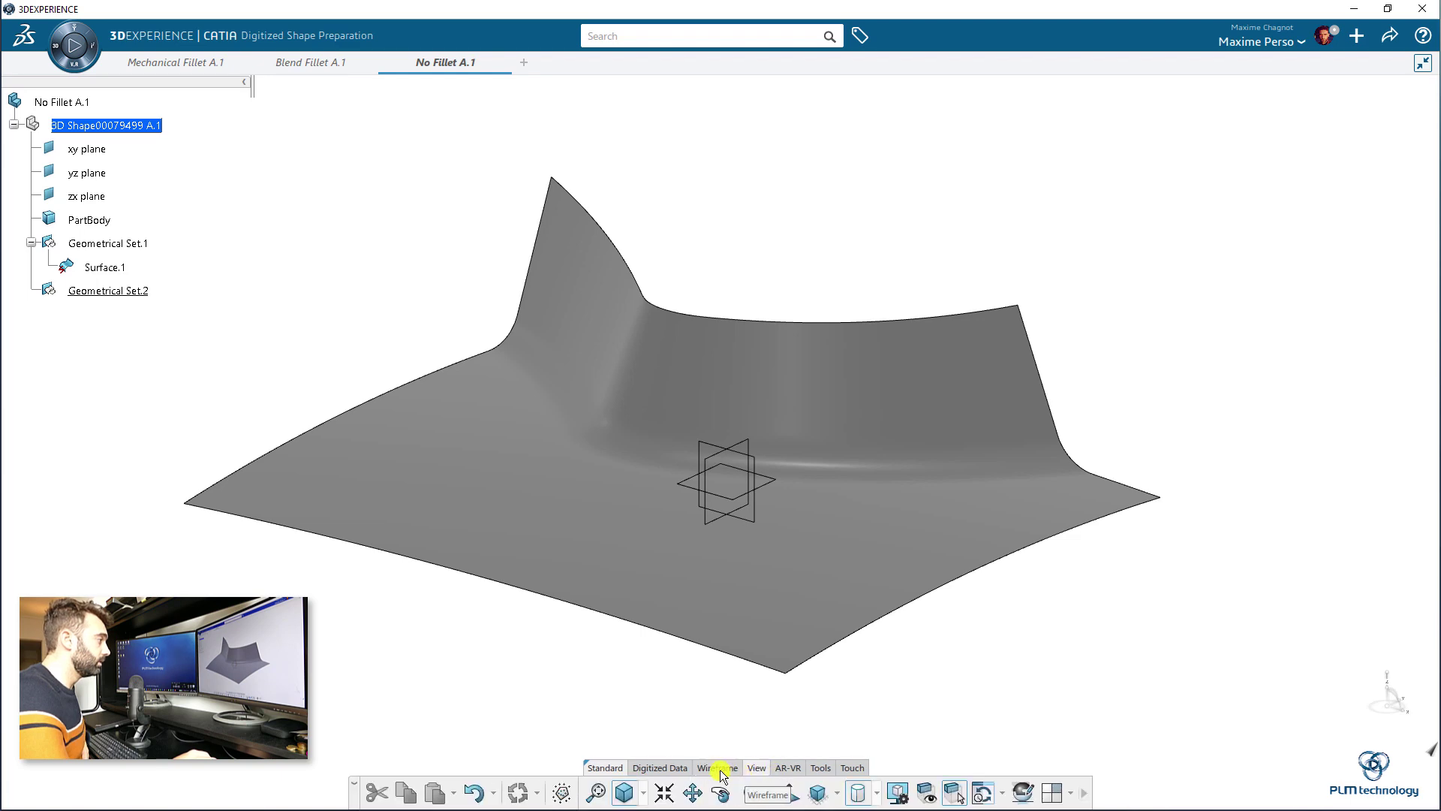
click(58, 46)
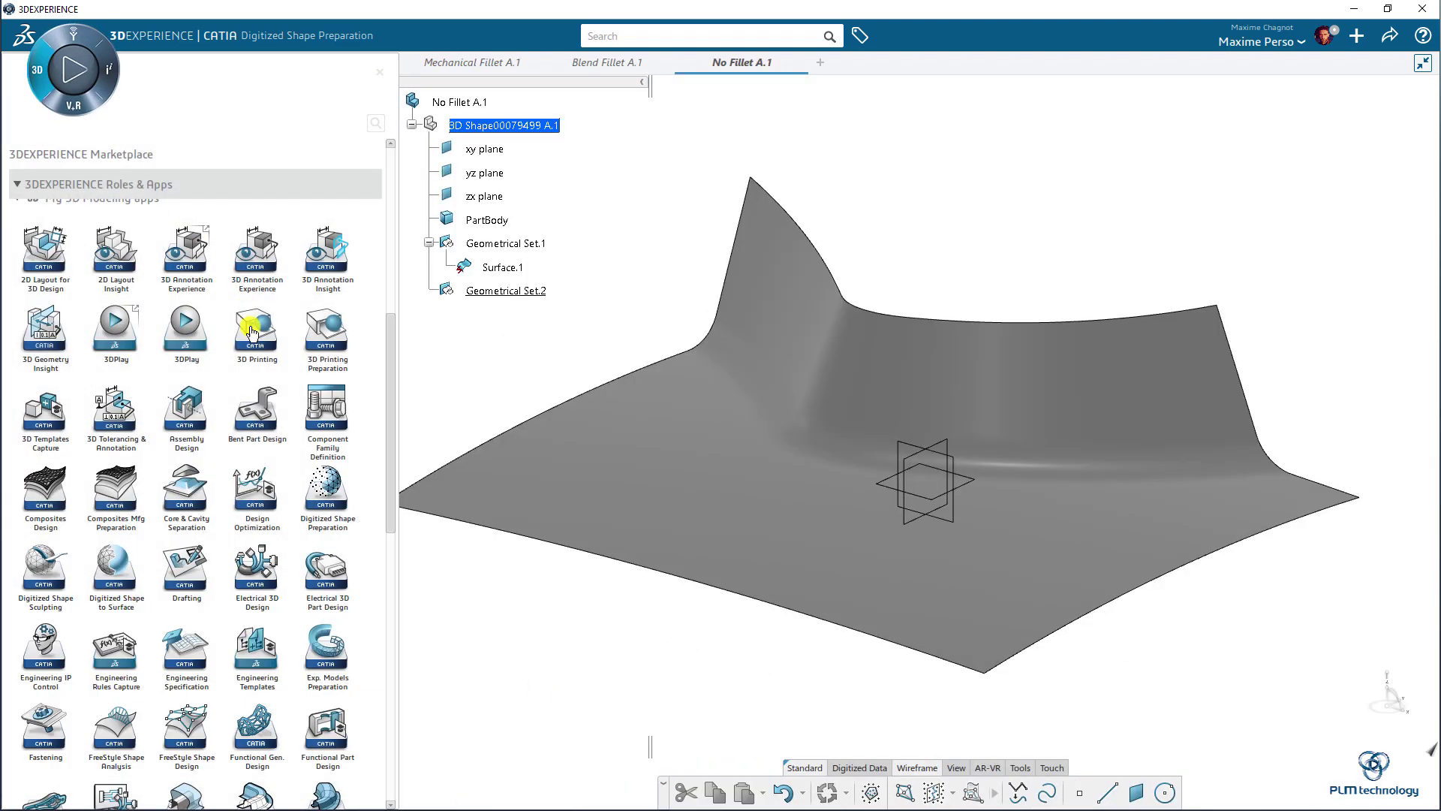
click(88, 582)
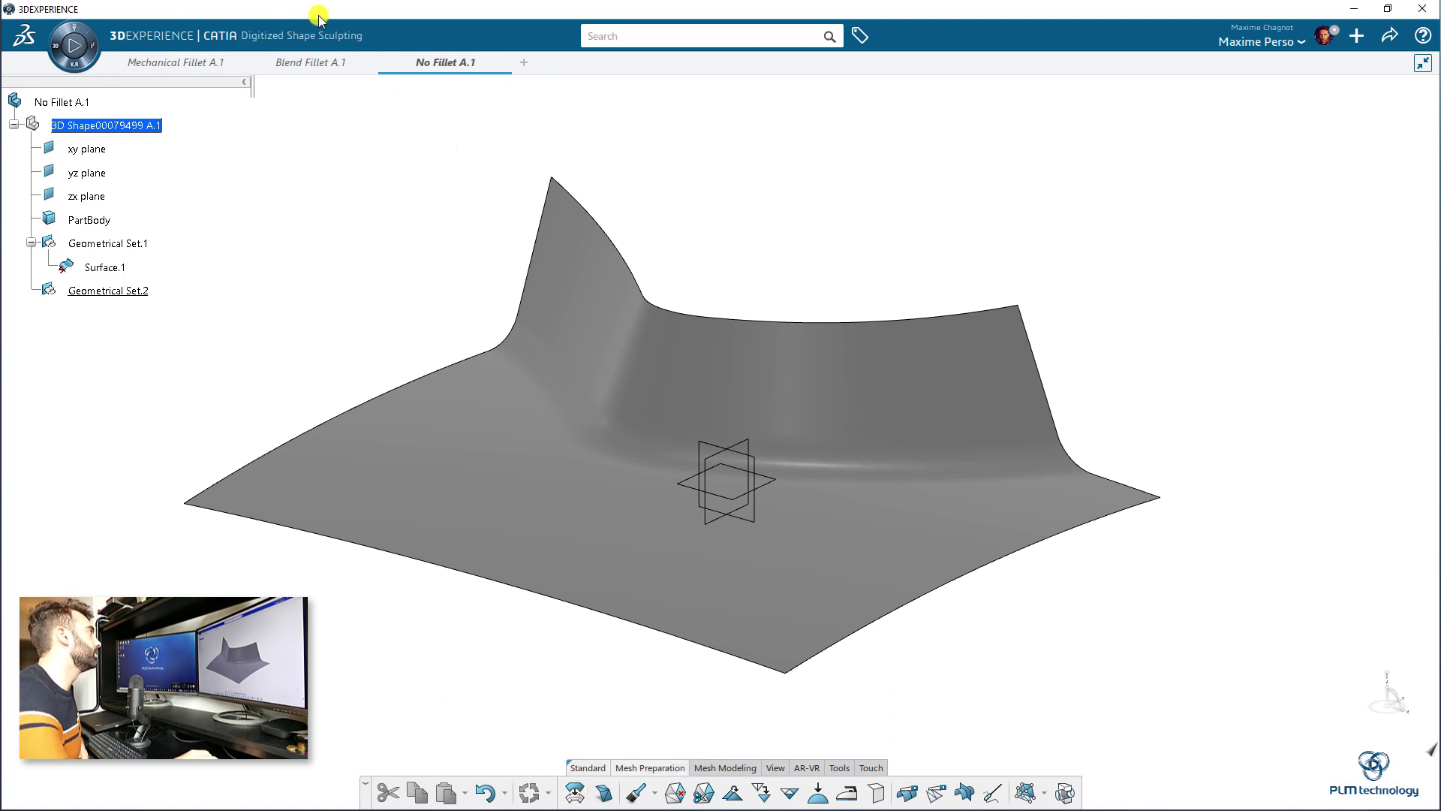
click(66, 36)
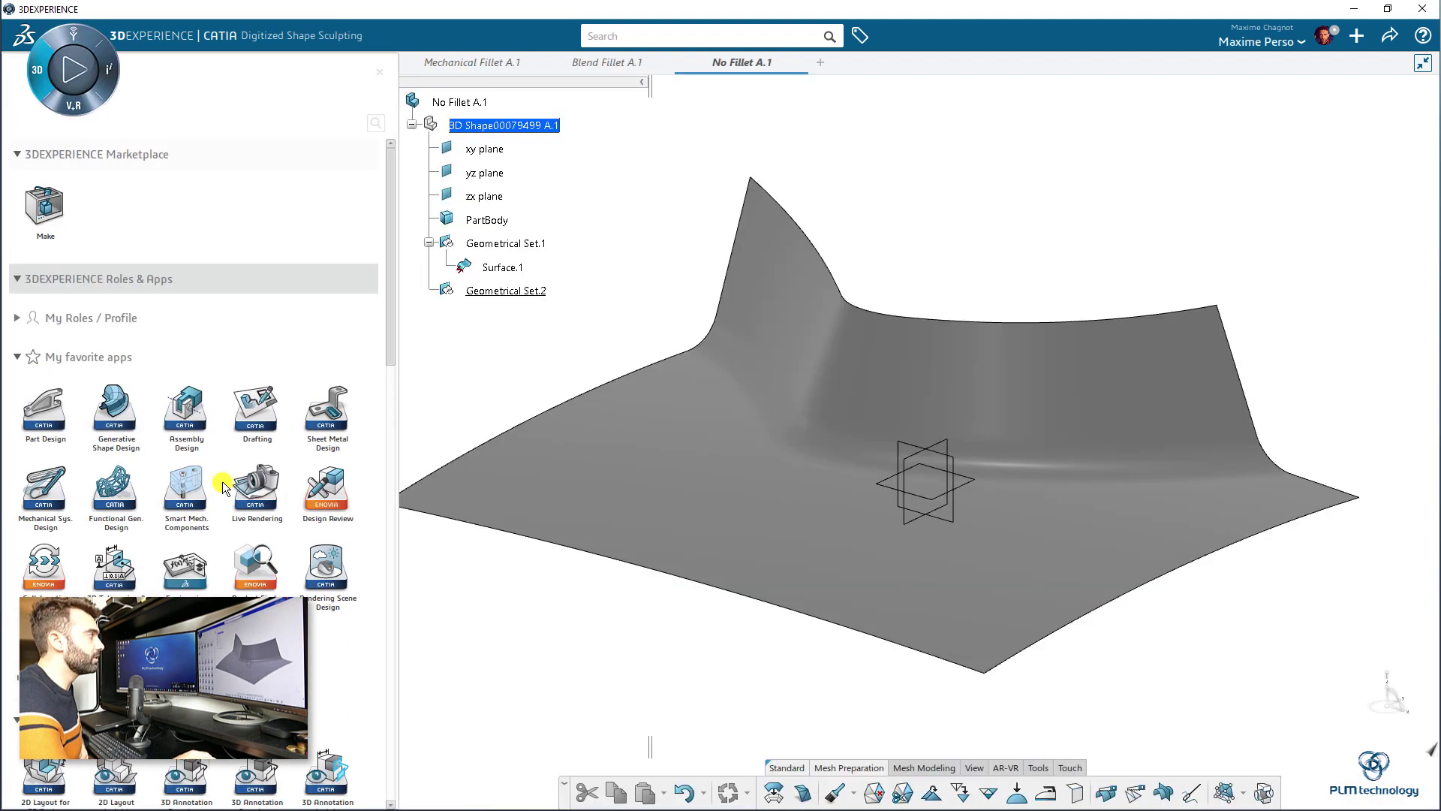
scroll(223, 486, down, 5)
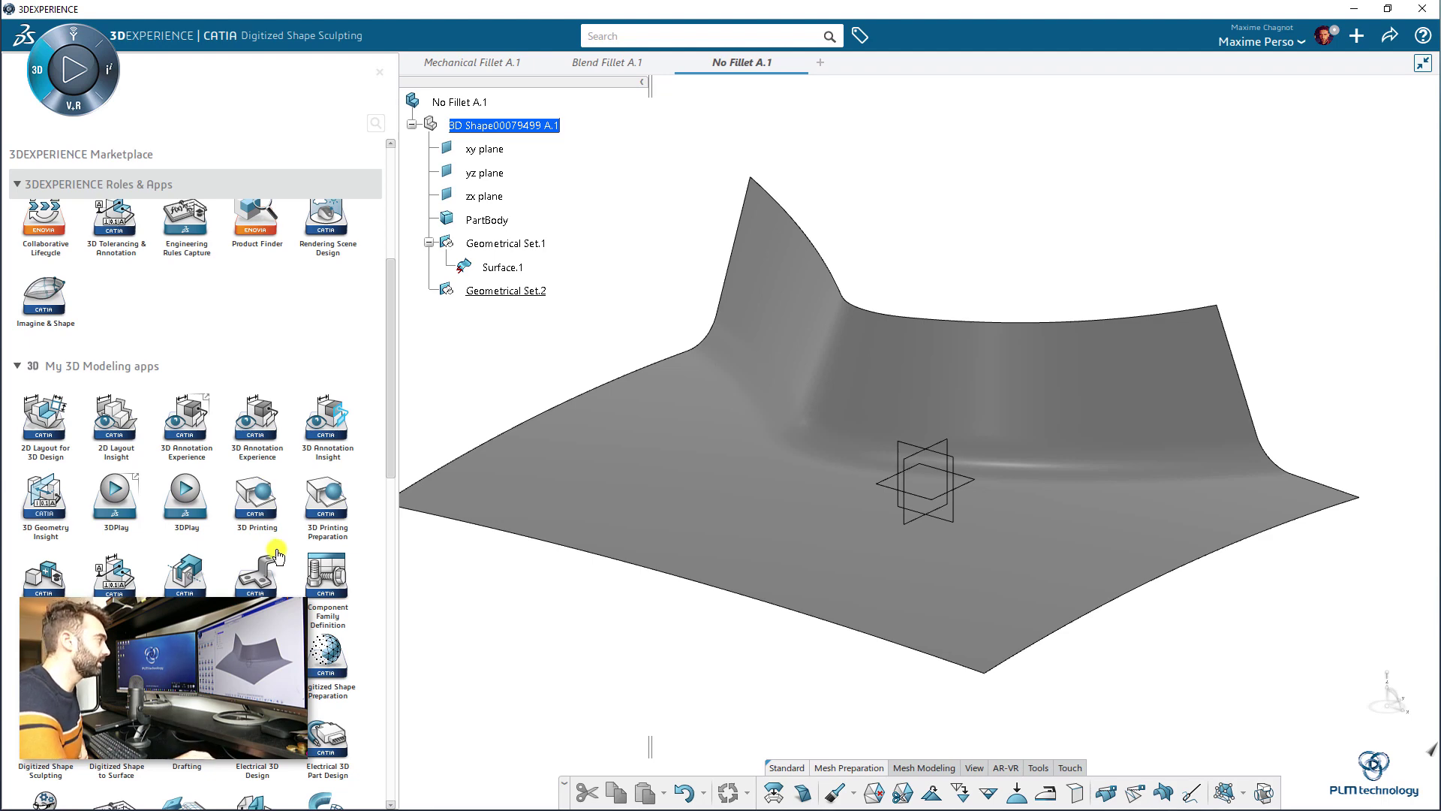
scroll(274, 556, down, 6)
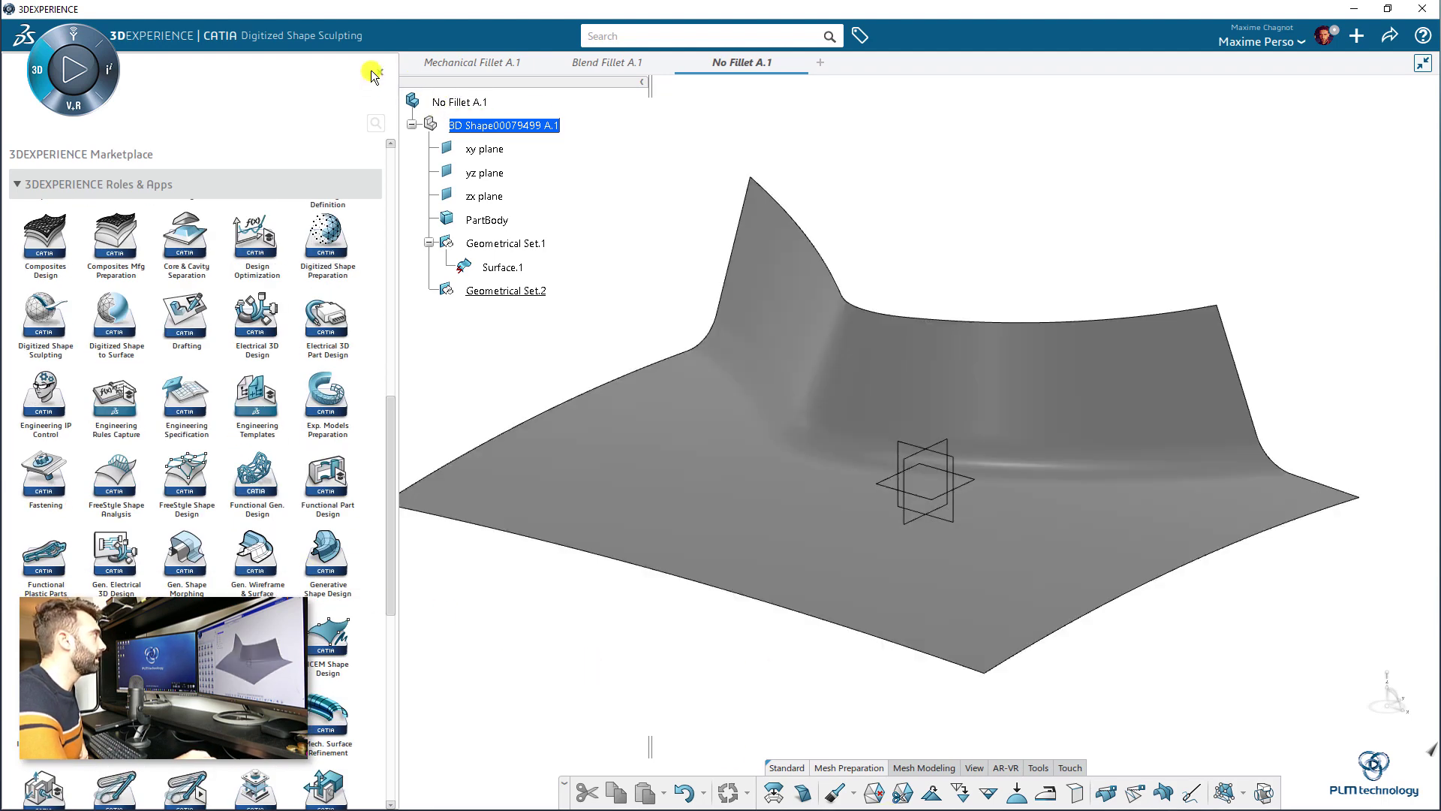
Start a Tessellate of Surface.1 and preview it at 0.001mm sag.
click(492, 705)
click(576, 794)
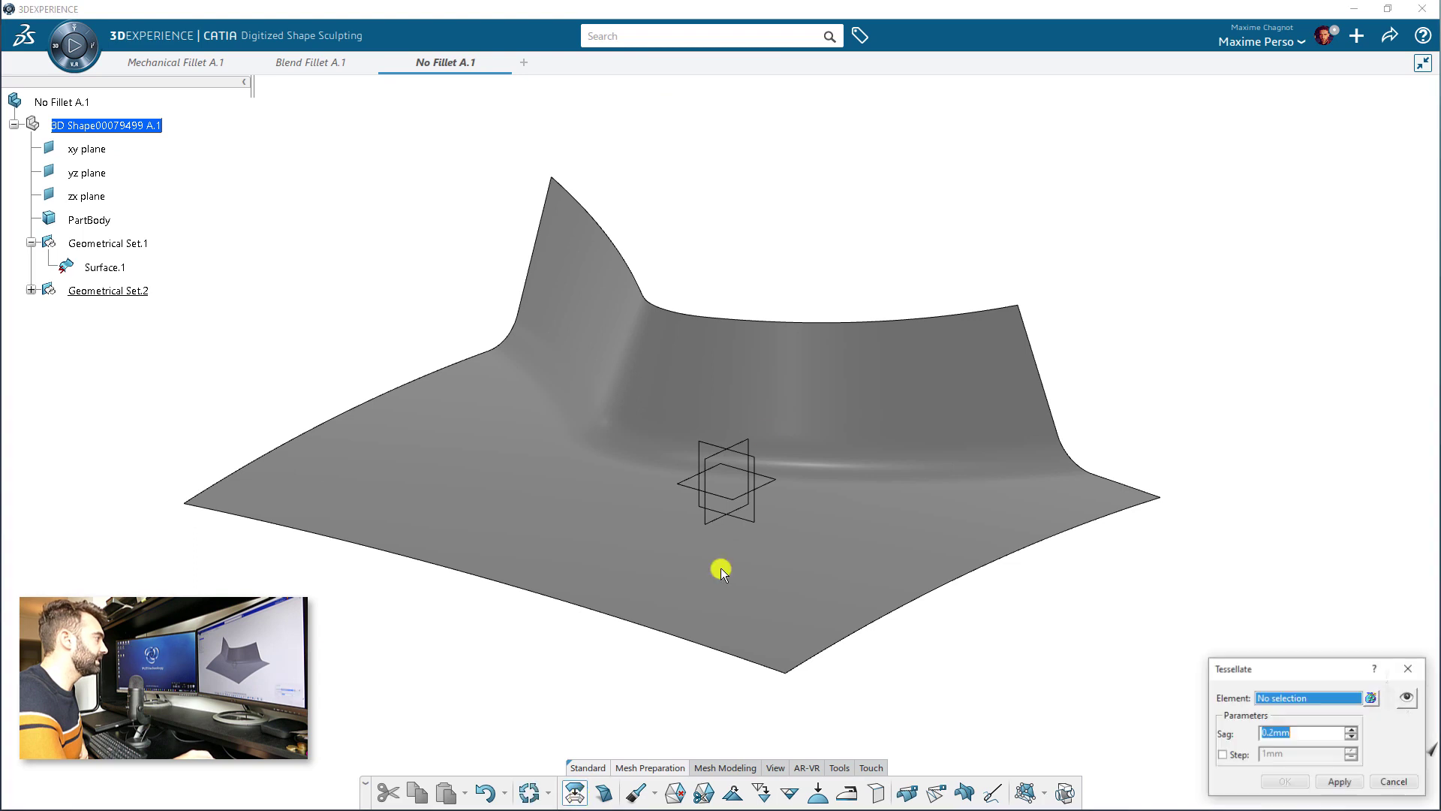
click(563, 453)
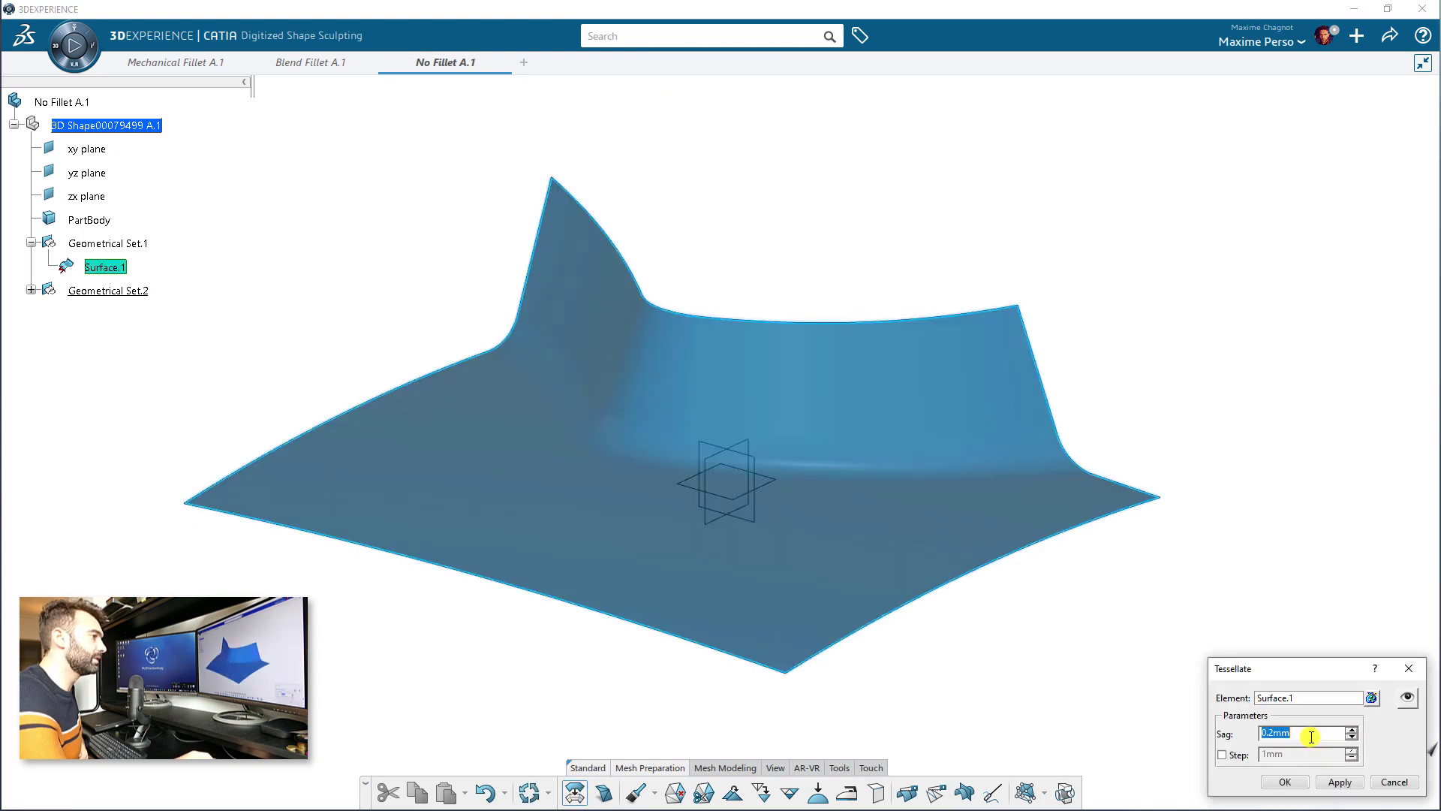
click(1311, 737)
key(BackSpace)
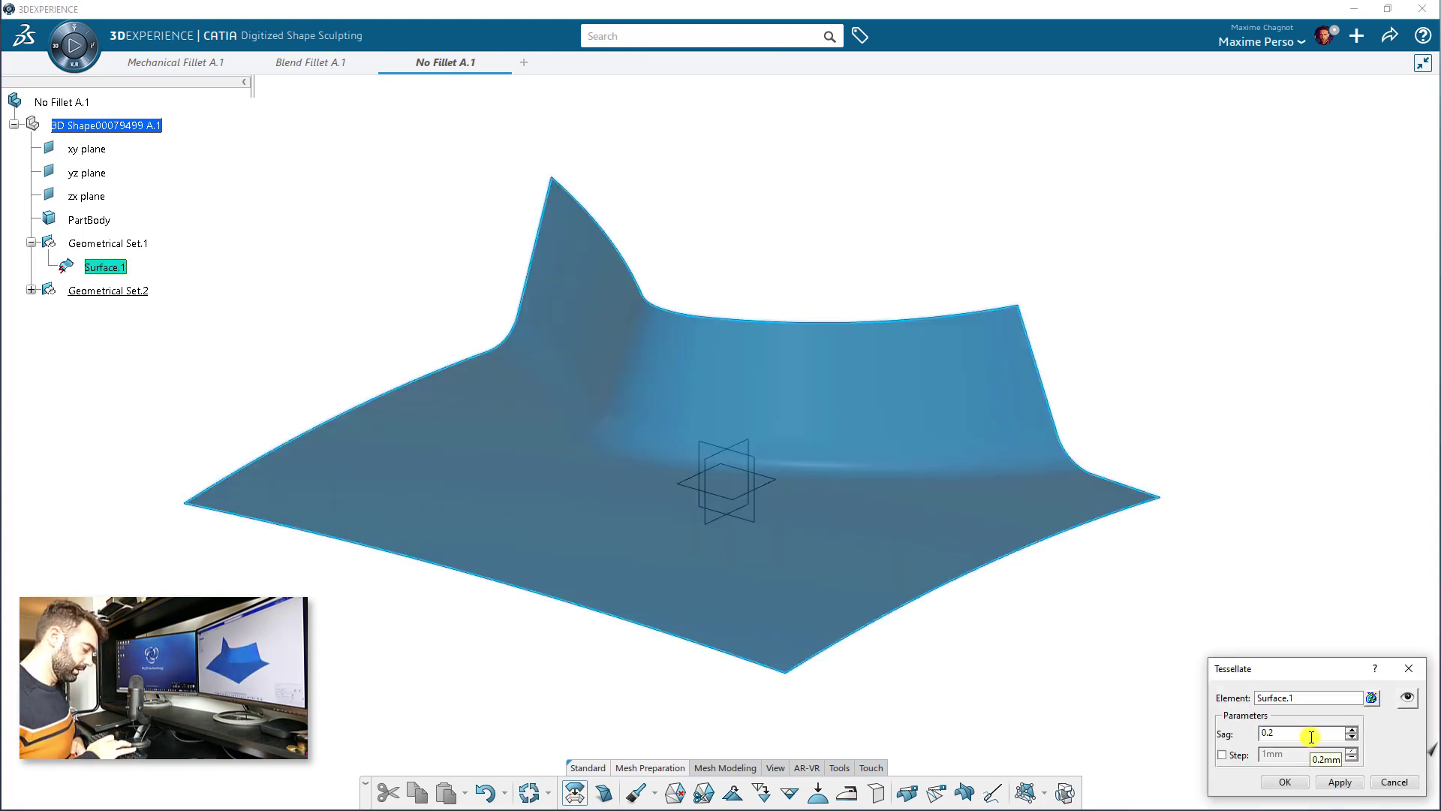
text(01)
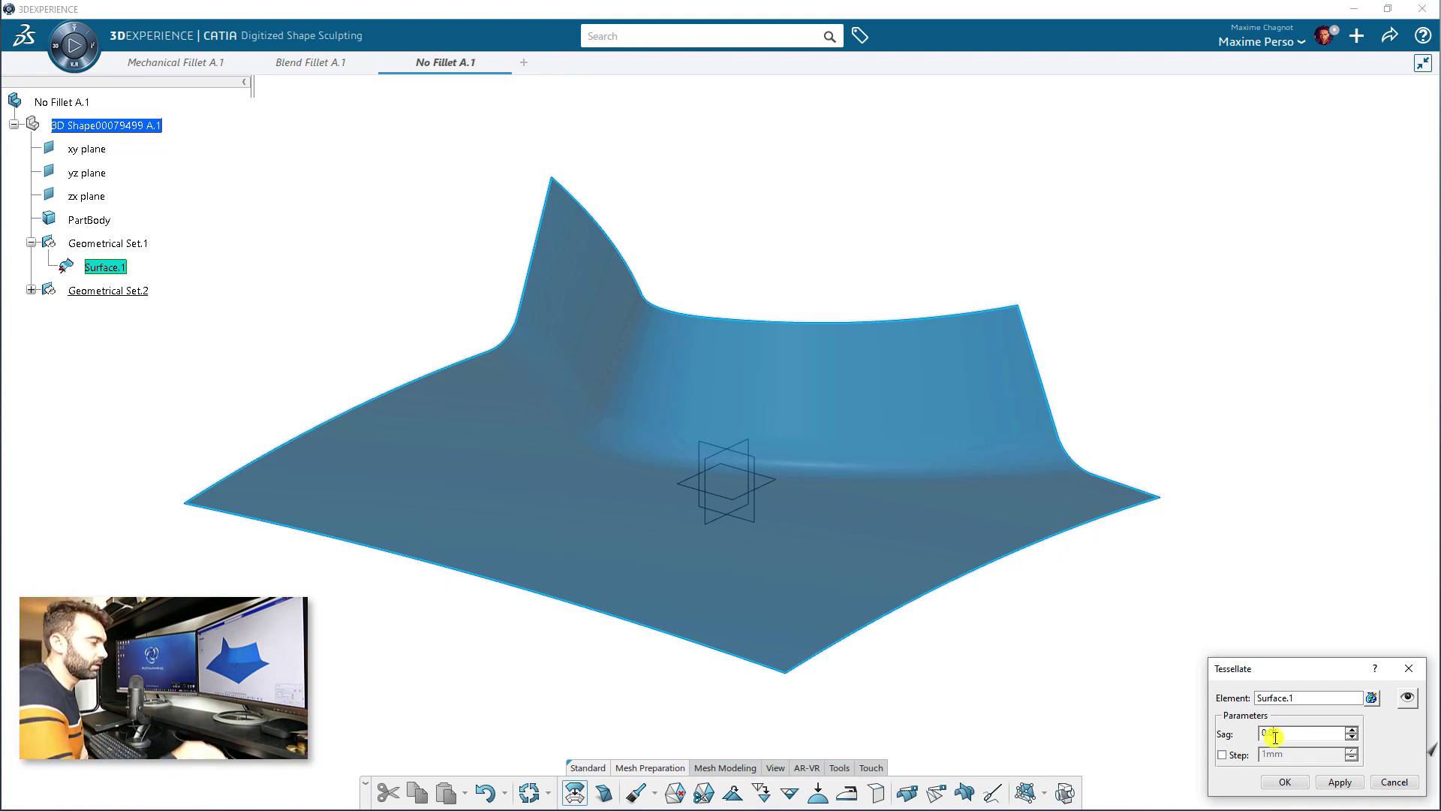
click(1331, 781)
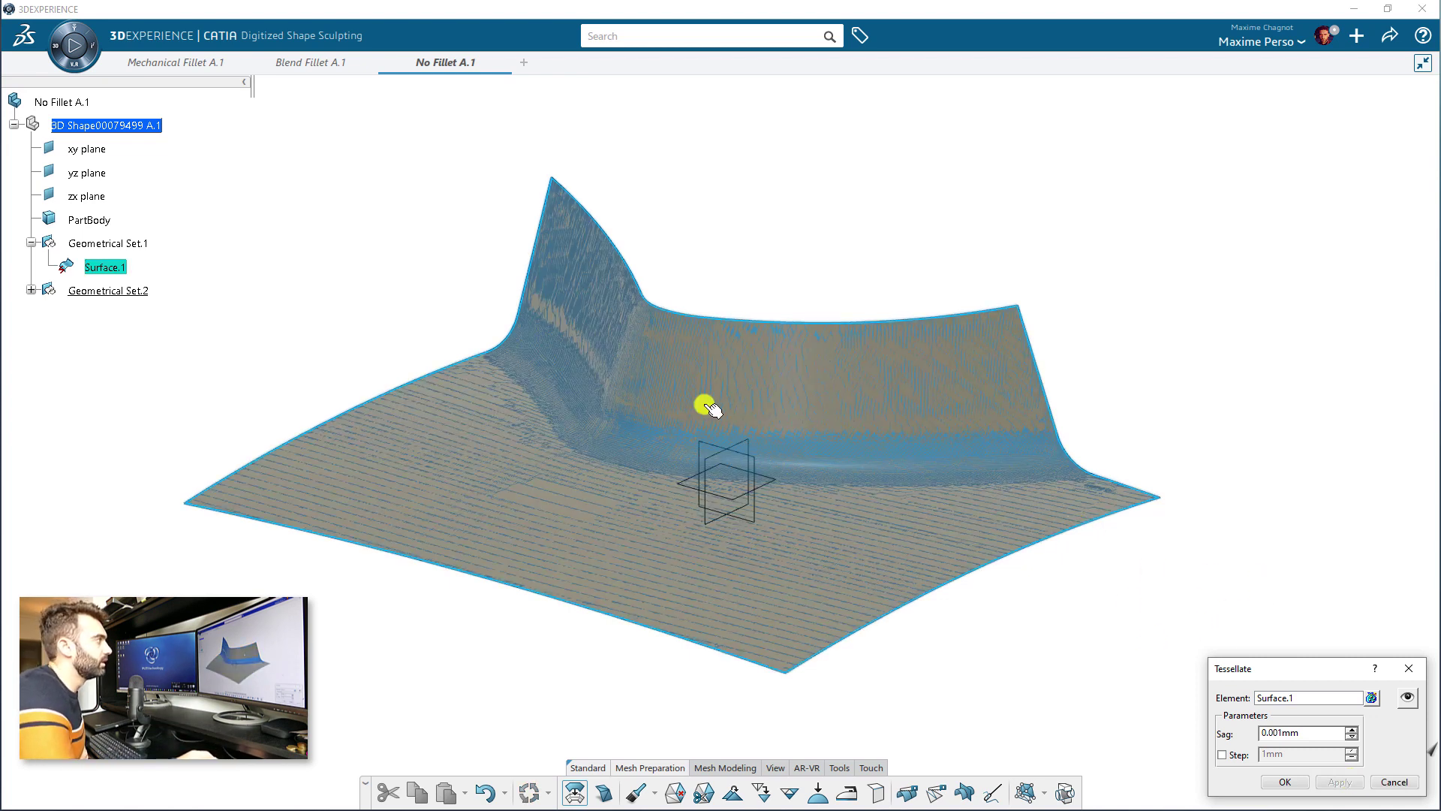
Correct the sag to 0.01mm, create Tessellate.1, and expand Geometrical Set.2.
click(1278, 735)
key(BackSpace)
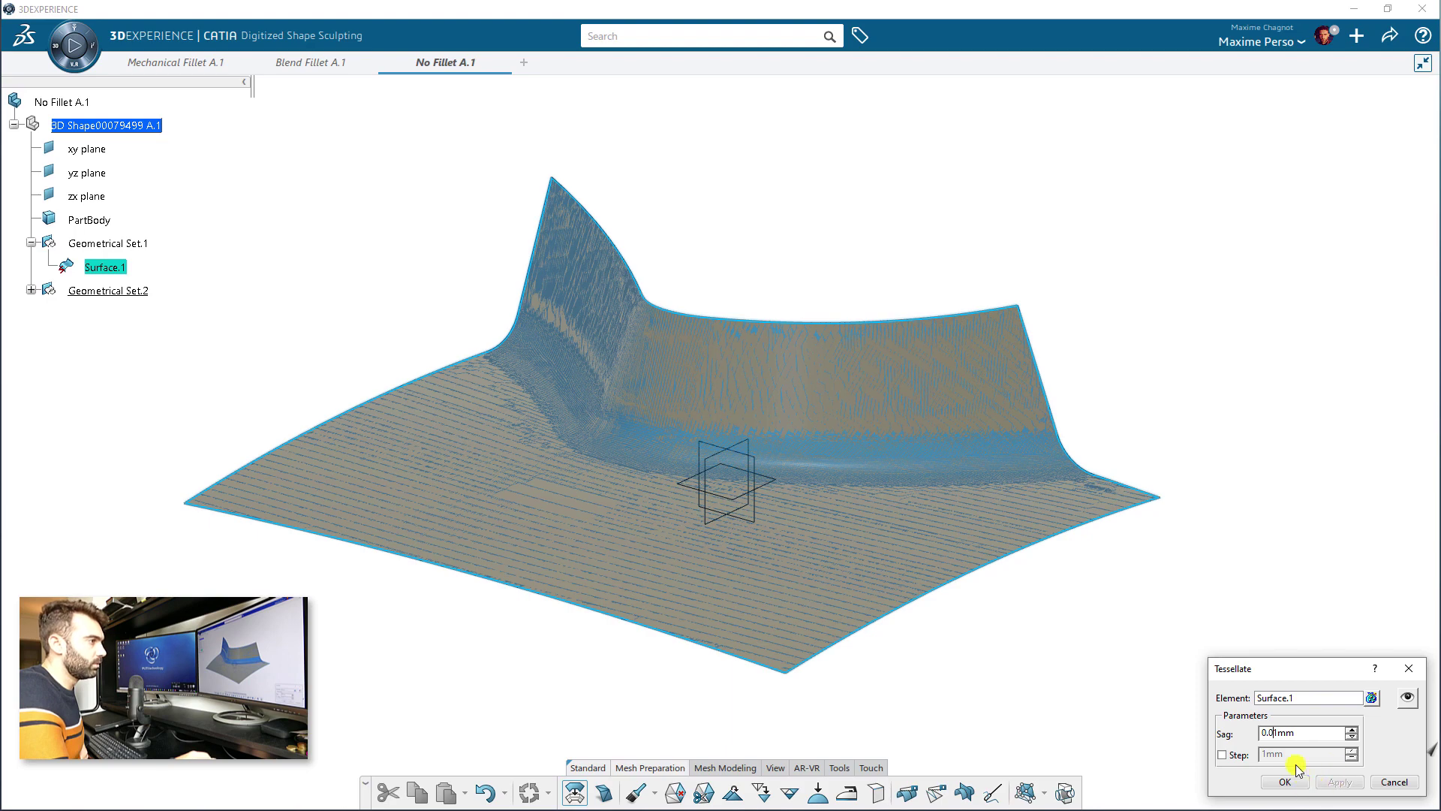
click(1313, 729)
click(1331, 783)
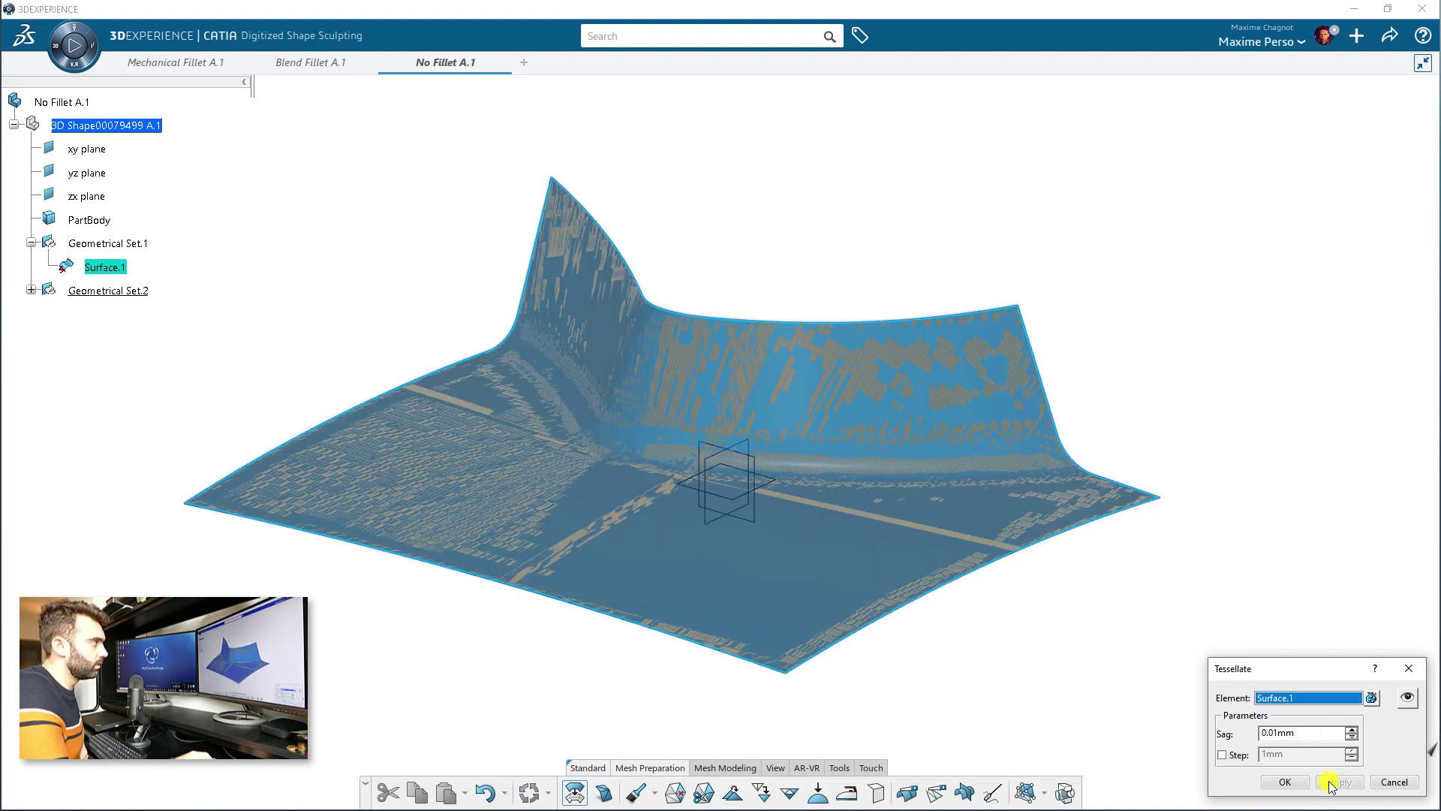
click(1288, 782)
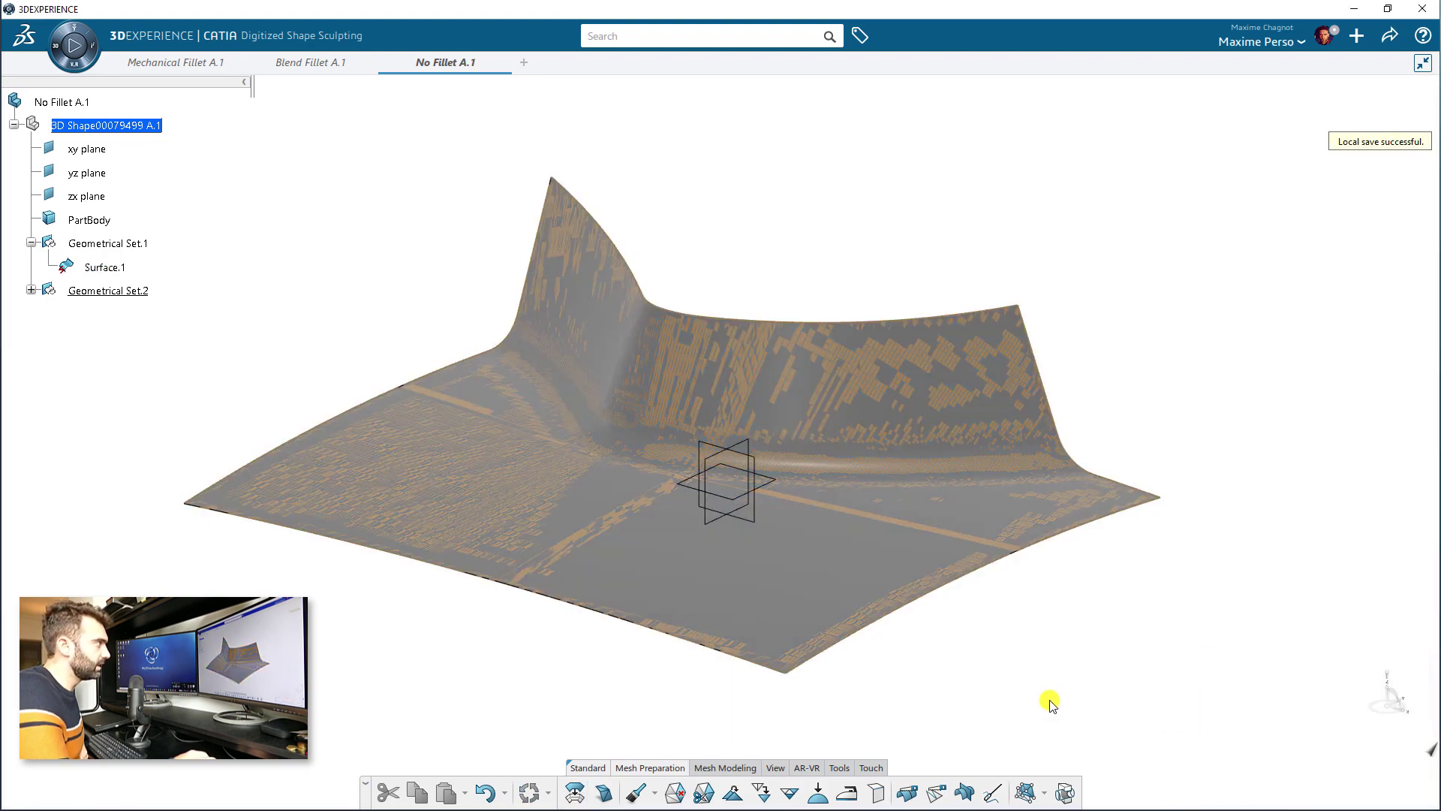
click(31, 290)
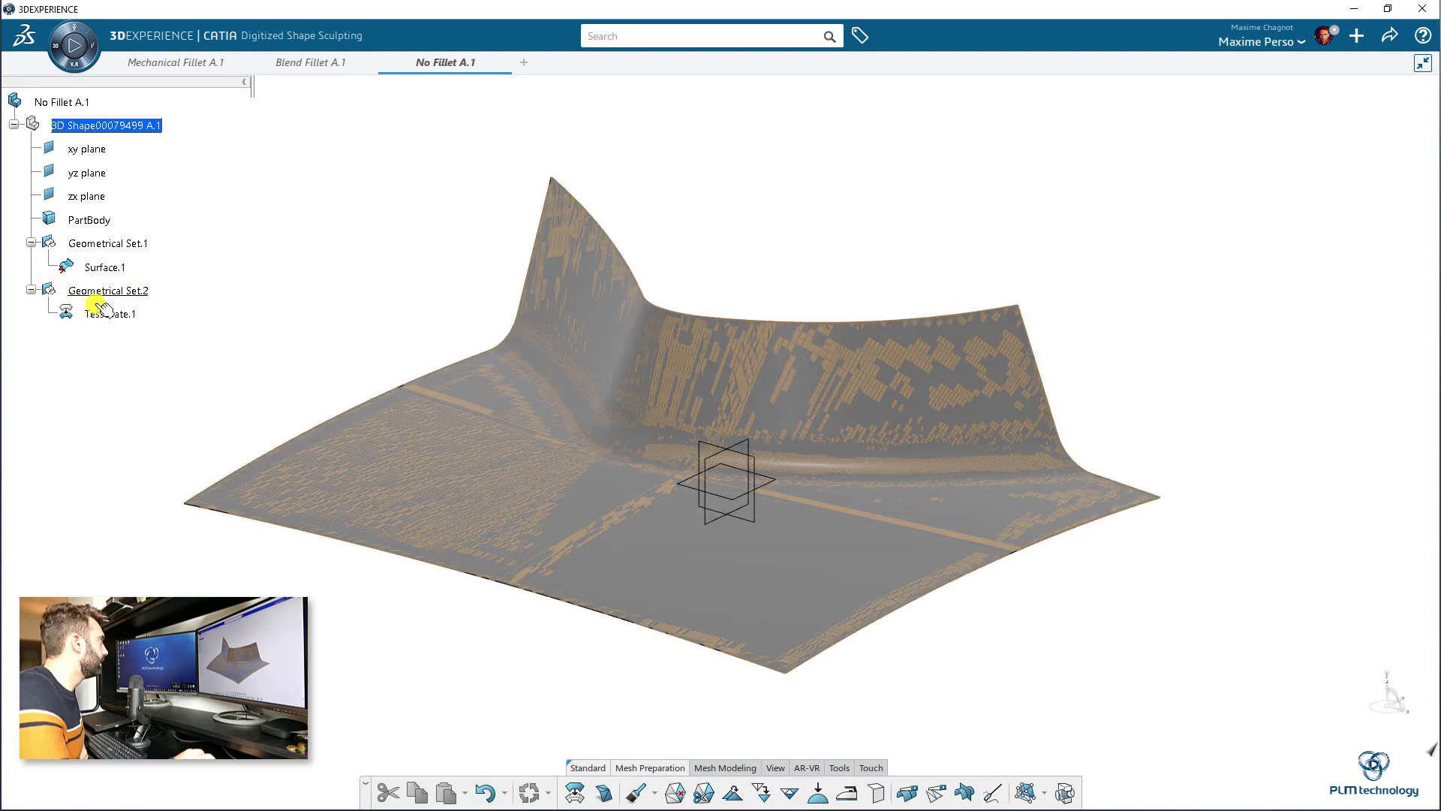
Hide Surface.1 and turn on Triangles display in Tessellate.1's properties.
right_click(94, 268)
click(135, 317)
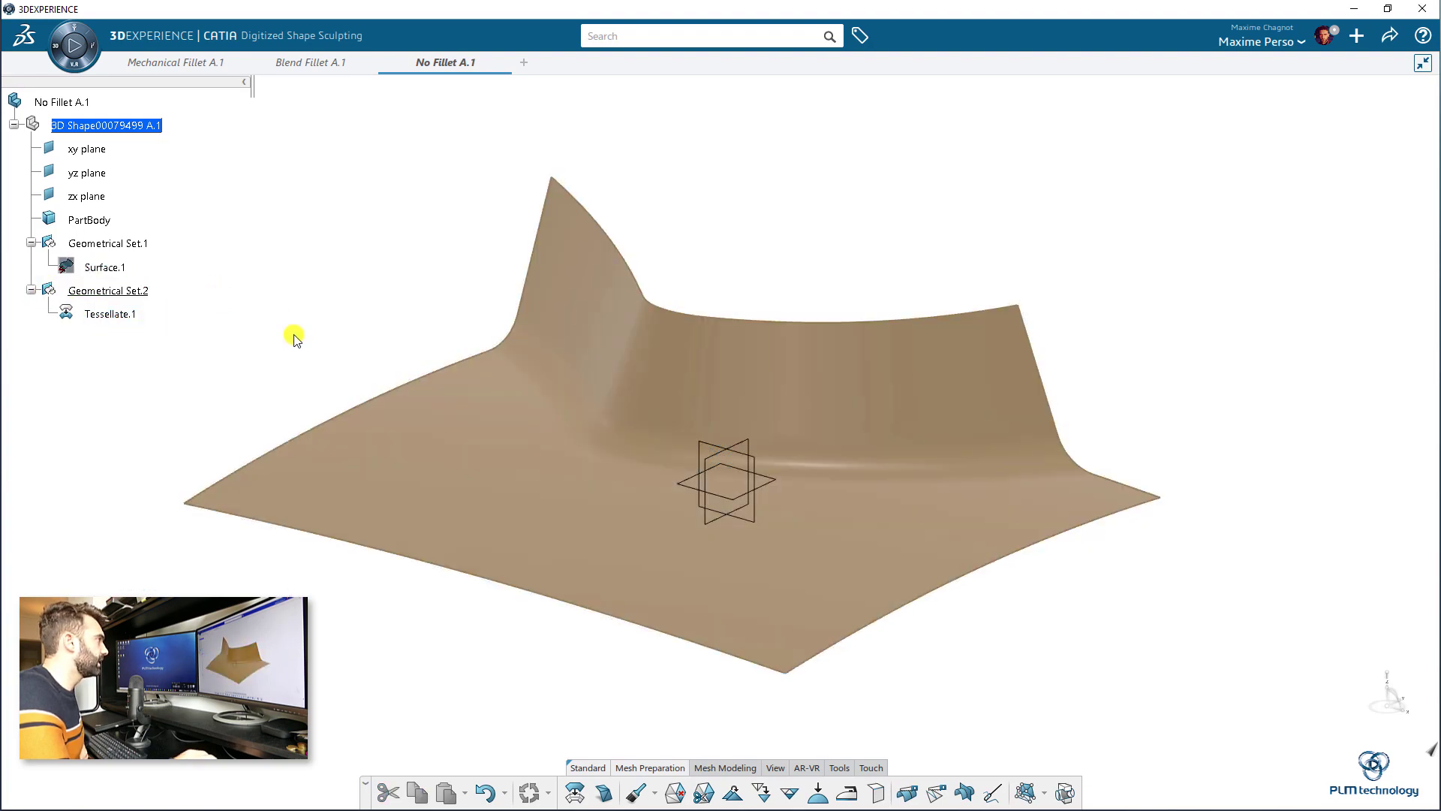
right_click(120, 315)
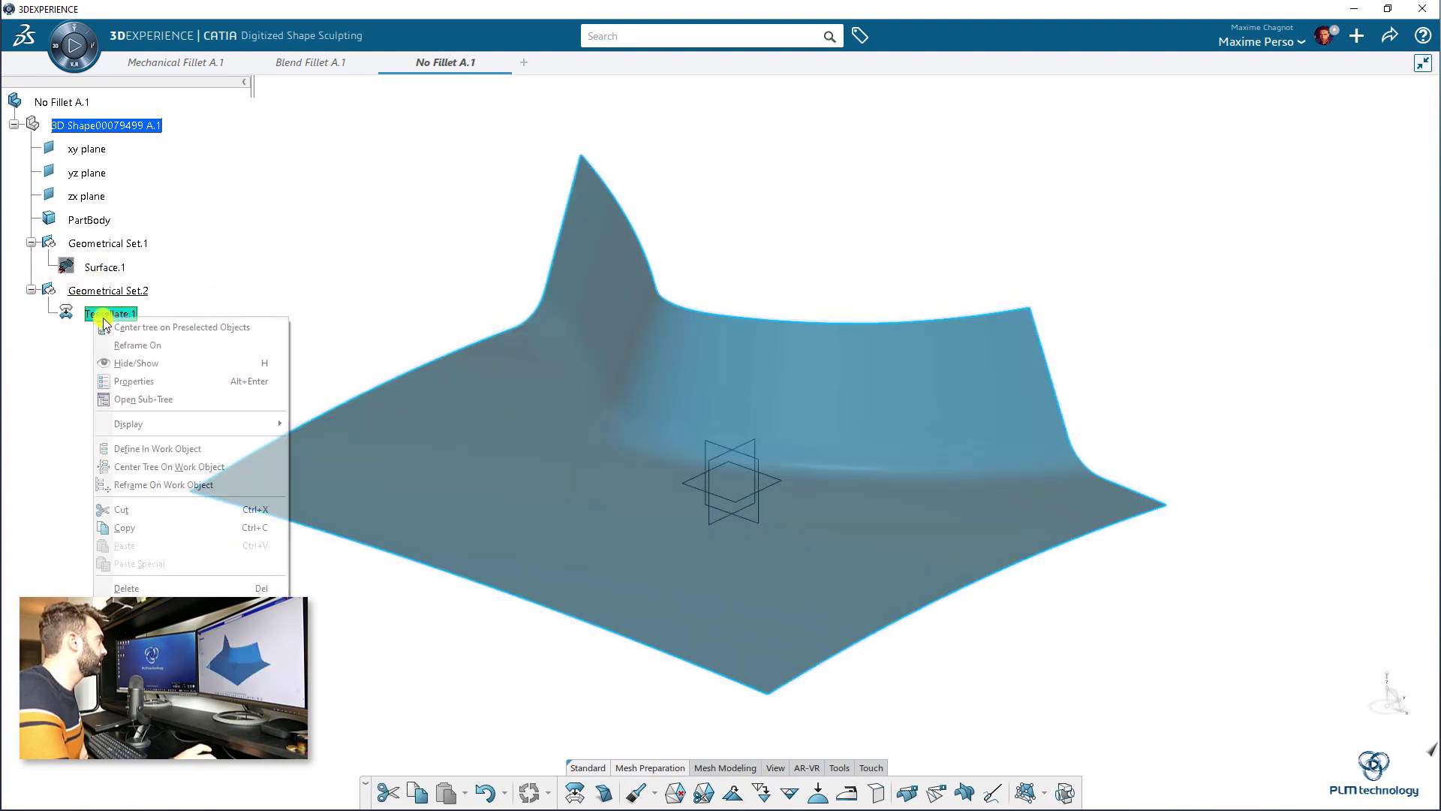
click(193, 380)
click(937, 159)
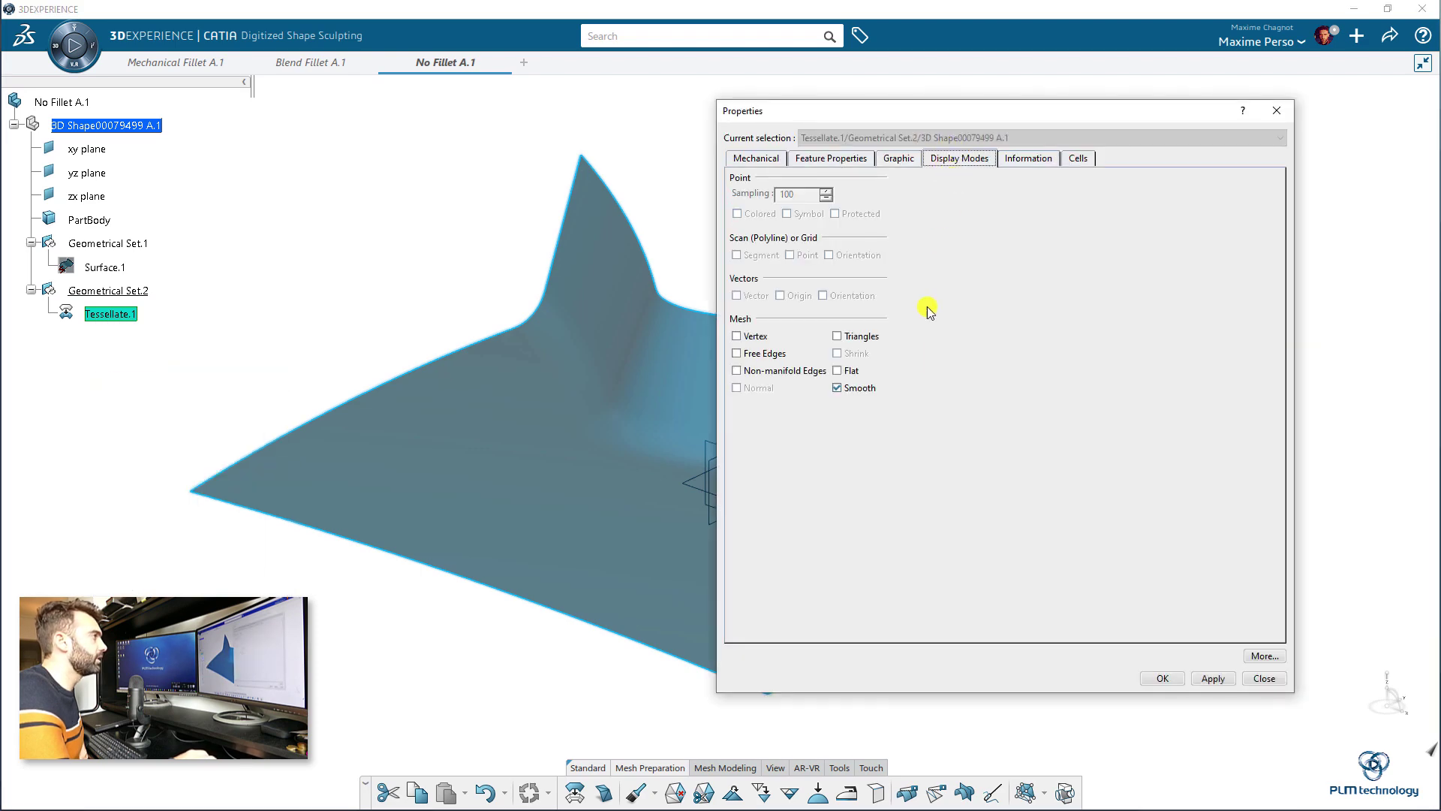
click(873, 340)
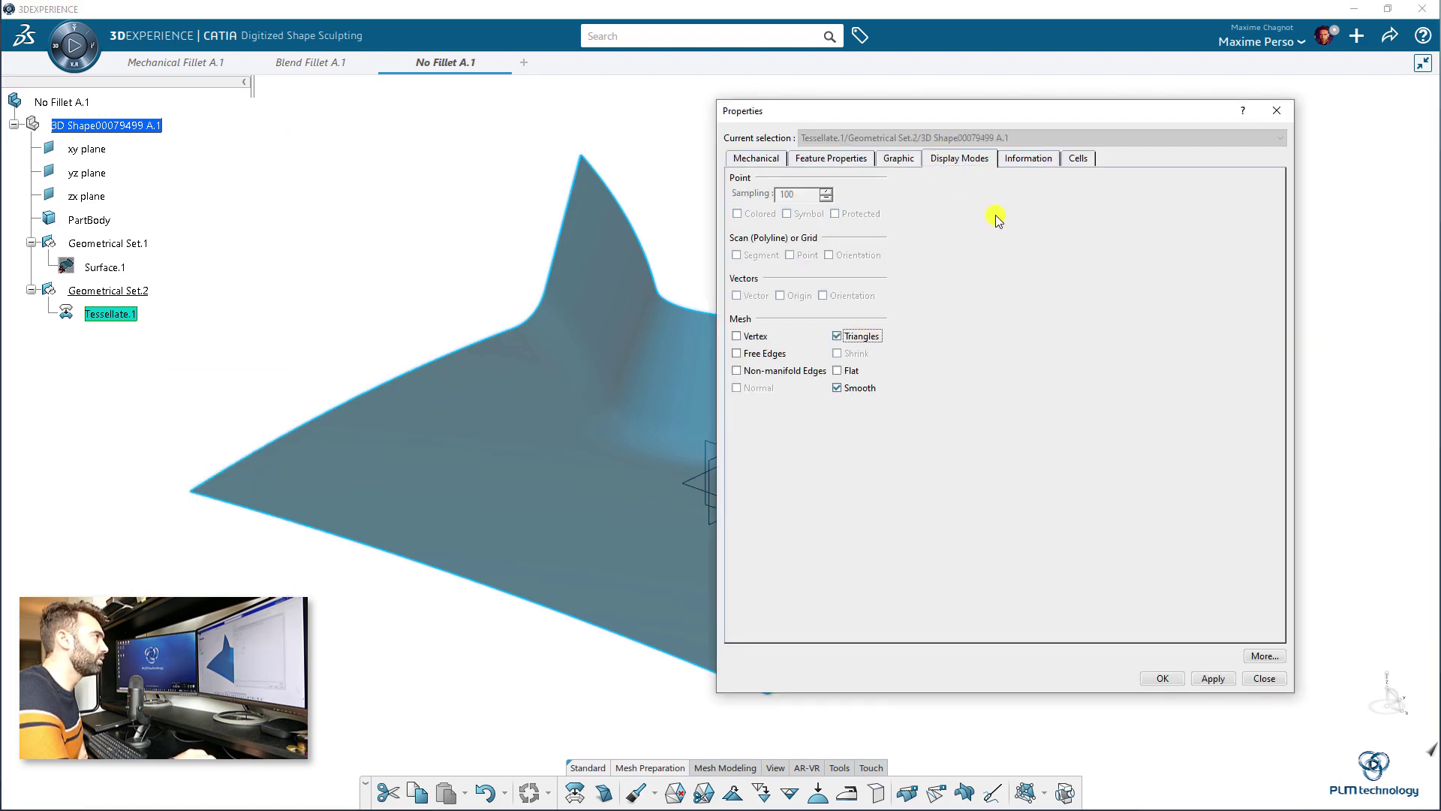
click(1208, 678)
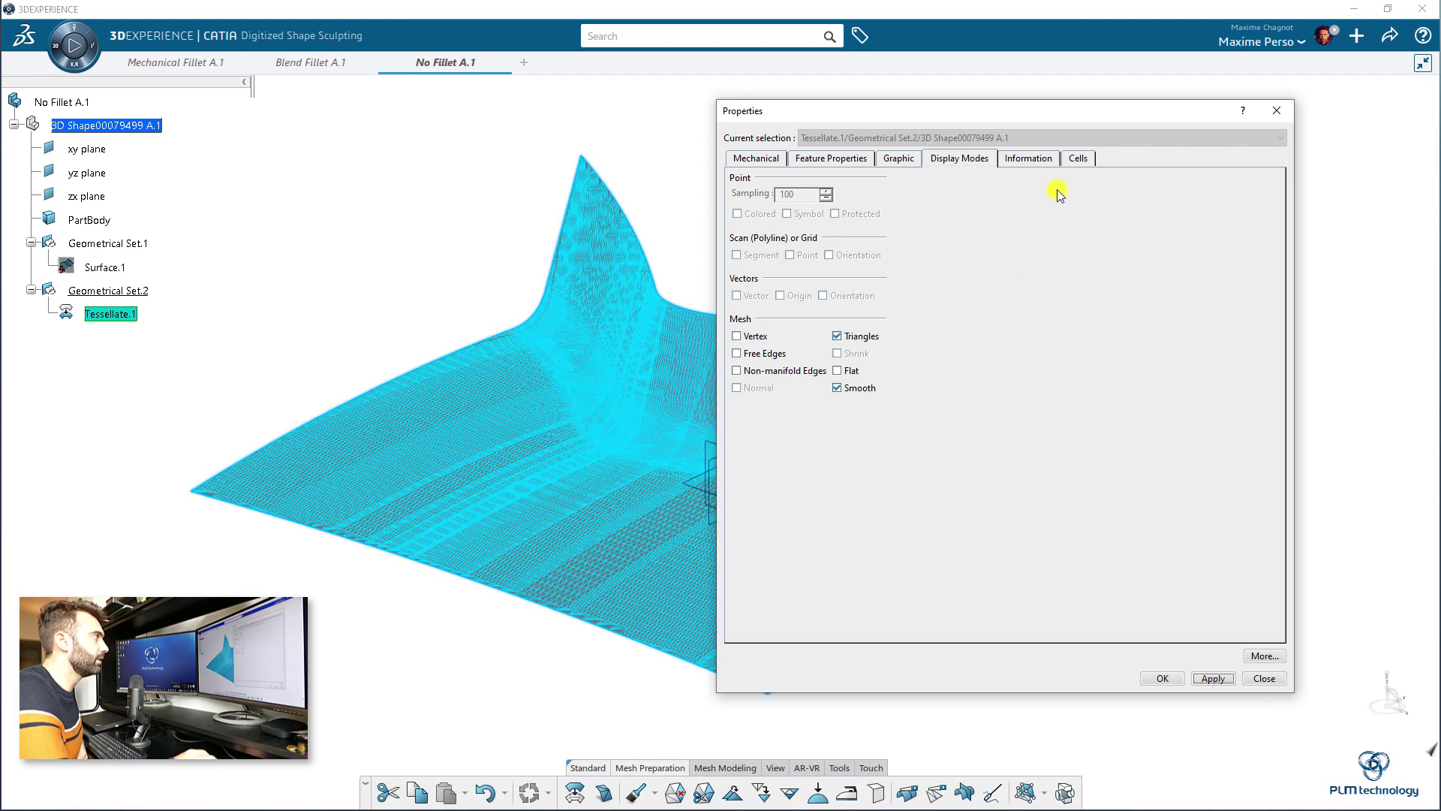
Switch Triangles display back off so Tessellate.1 shows smooth-shaded.
drag(987, 124, 1116, 124)
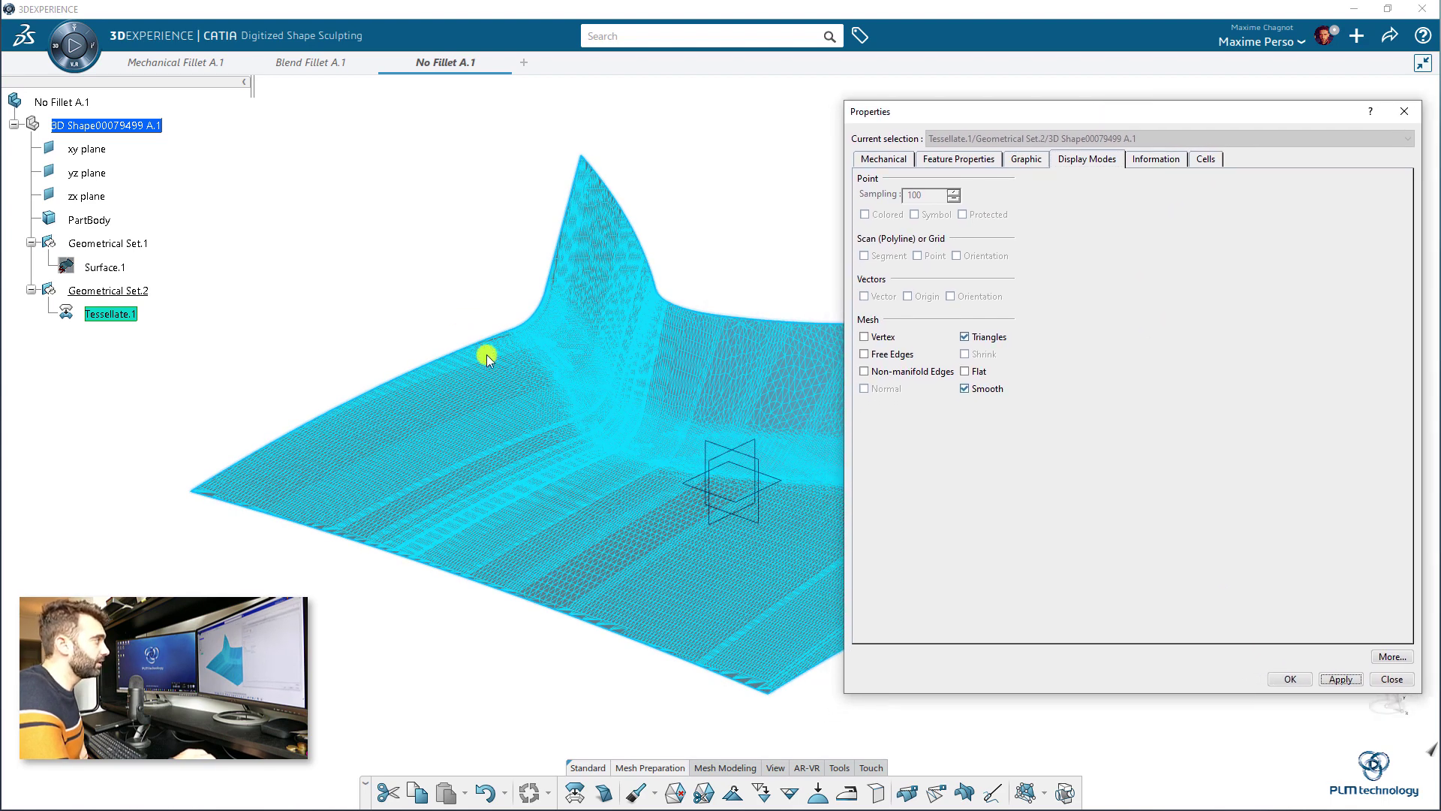
click(976, 330)
click(1340, 679)
click(1290, 679)
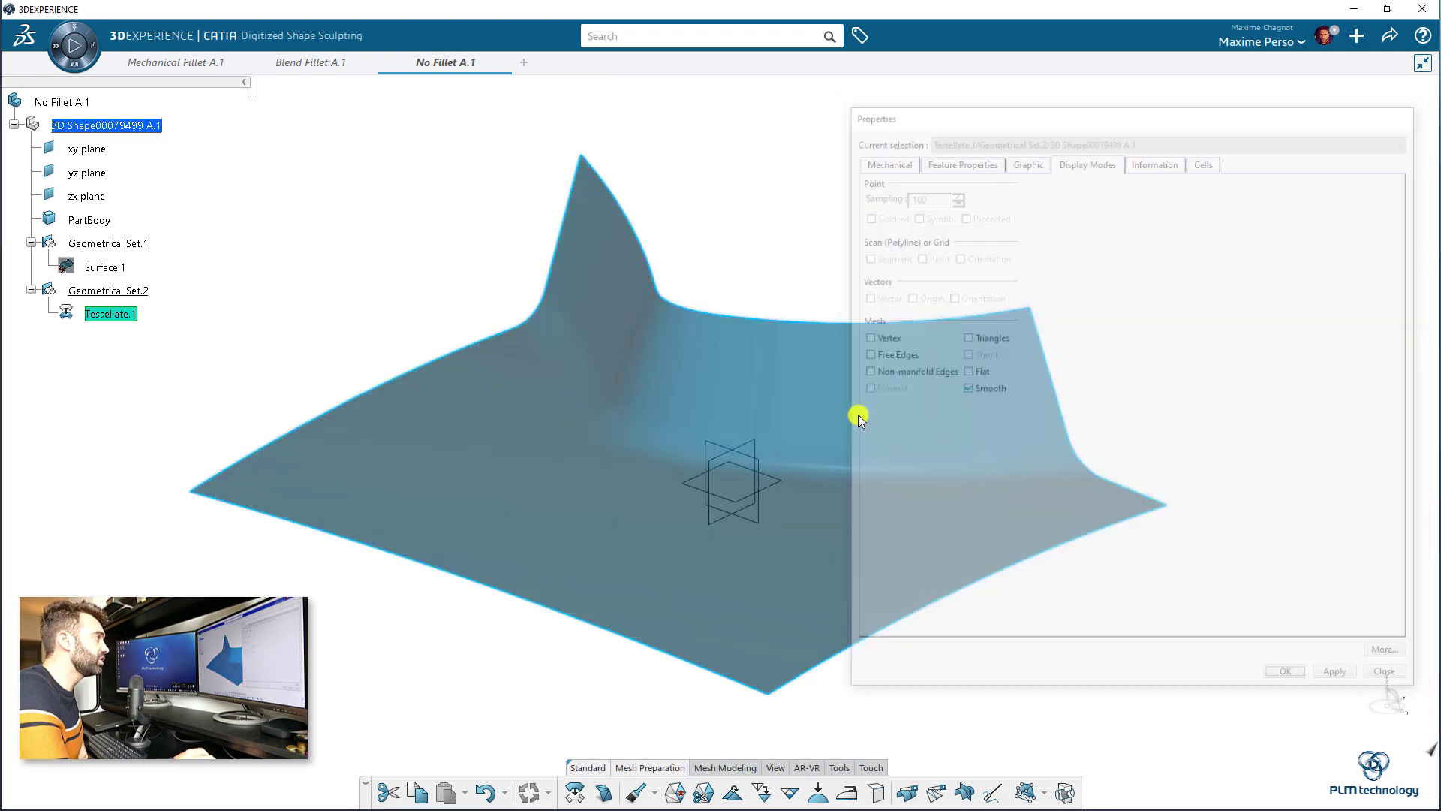
click(229, 307)
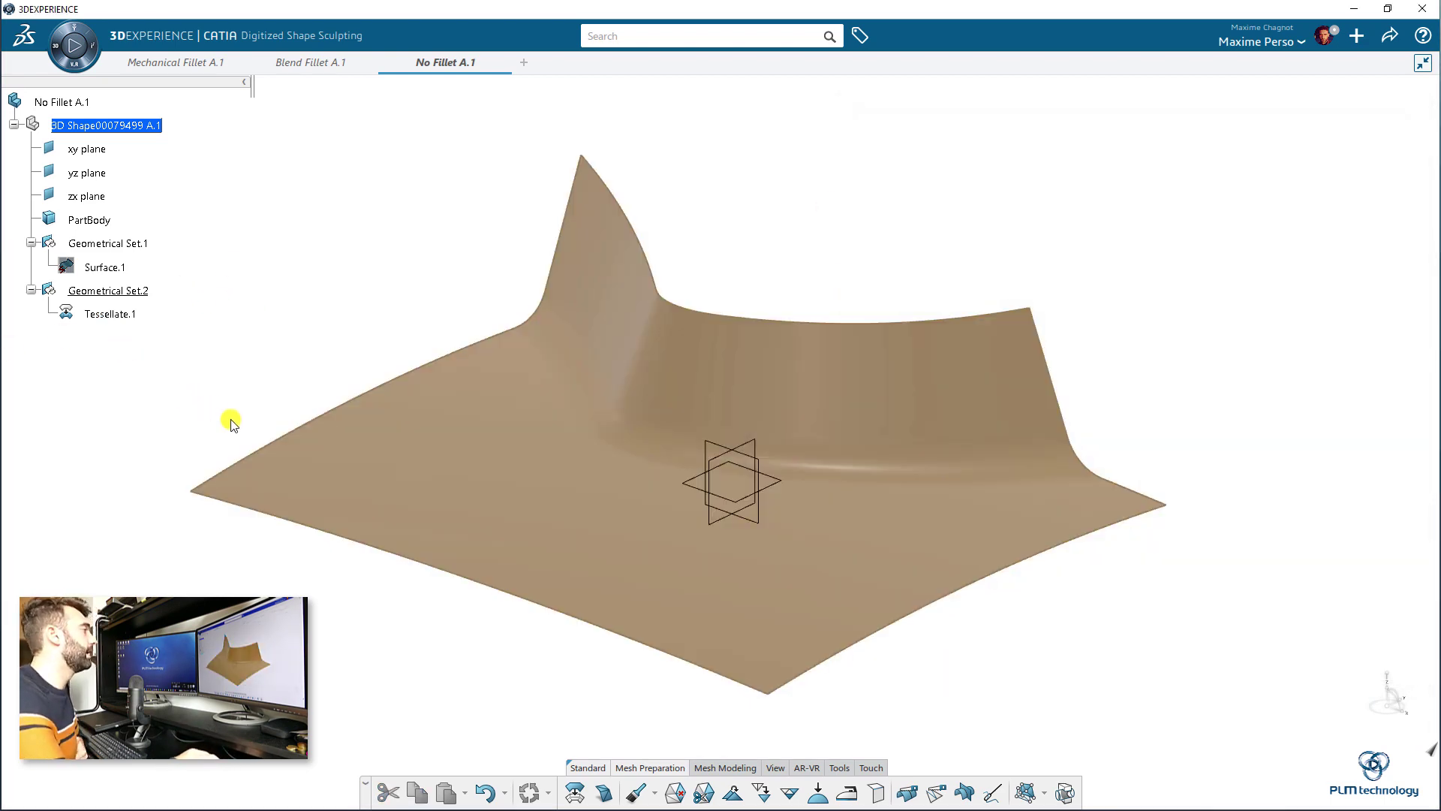
middle_drag(225, 418, 271, 420)
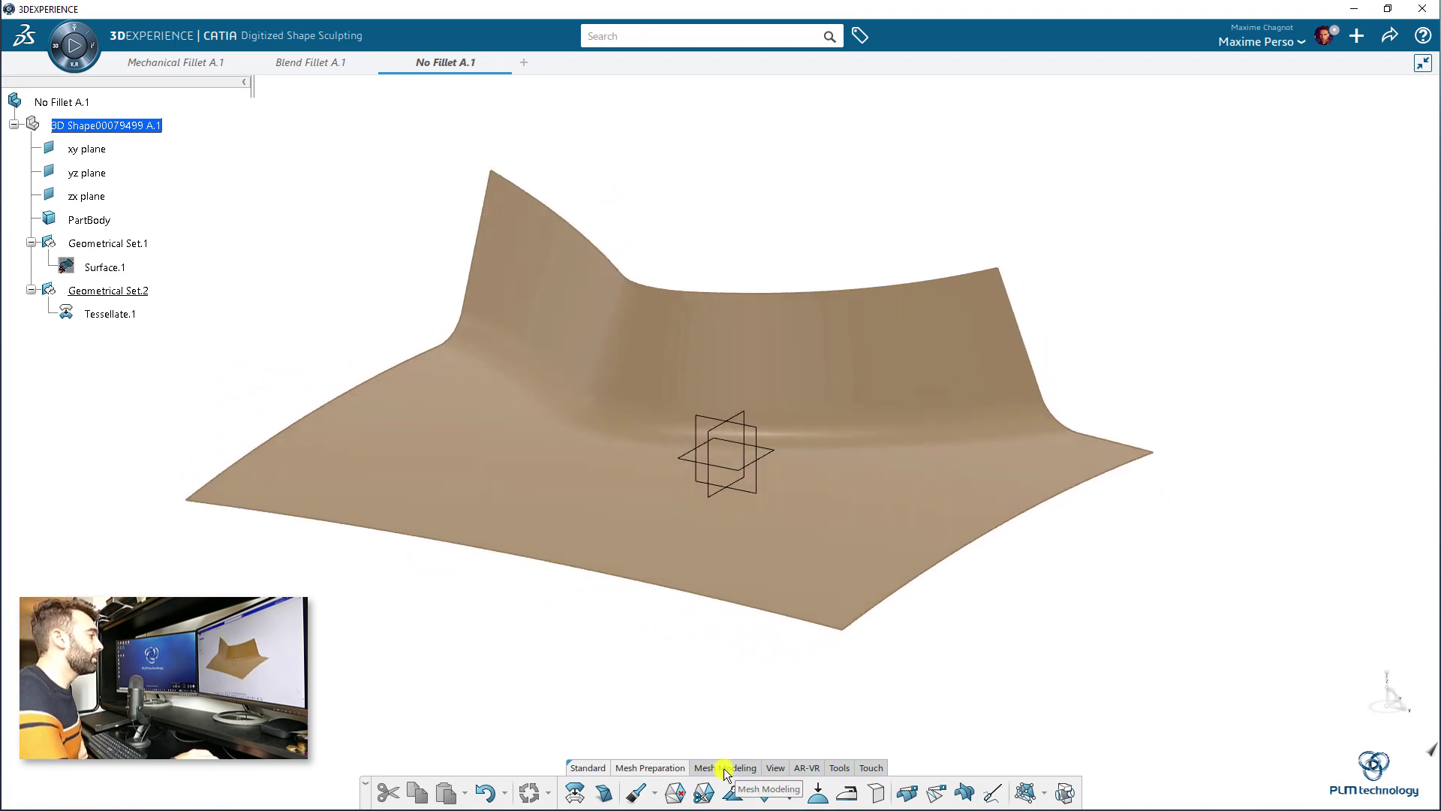
Switch to Digitized Shape to Surface and extract Tessellate.1's open boundary as Free Edges.1.
click(55, 44)
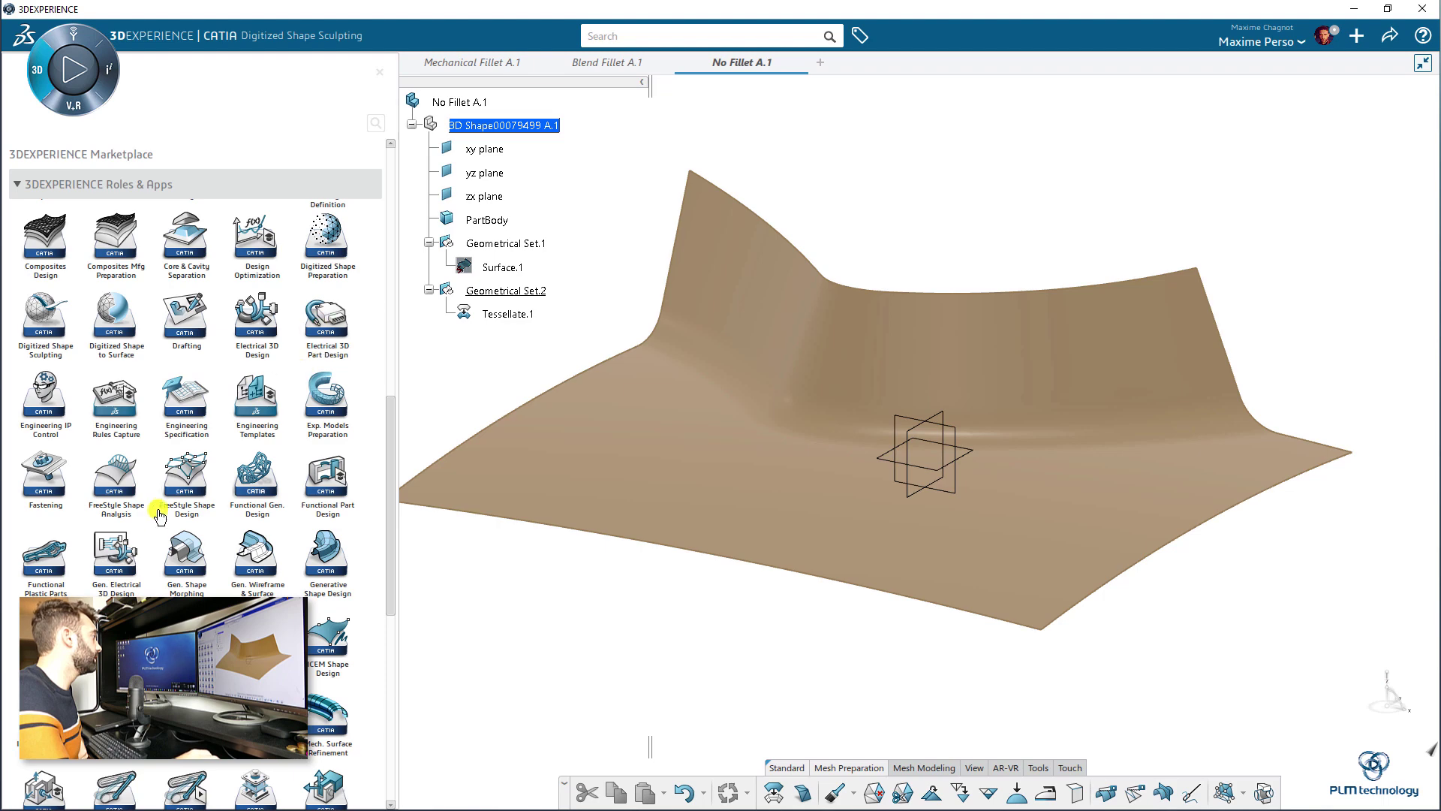
click(120, 316)
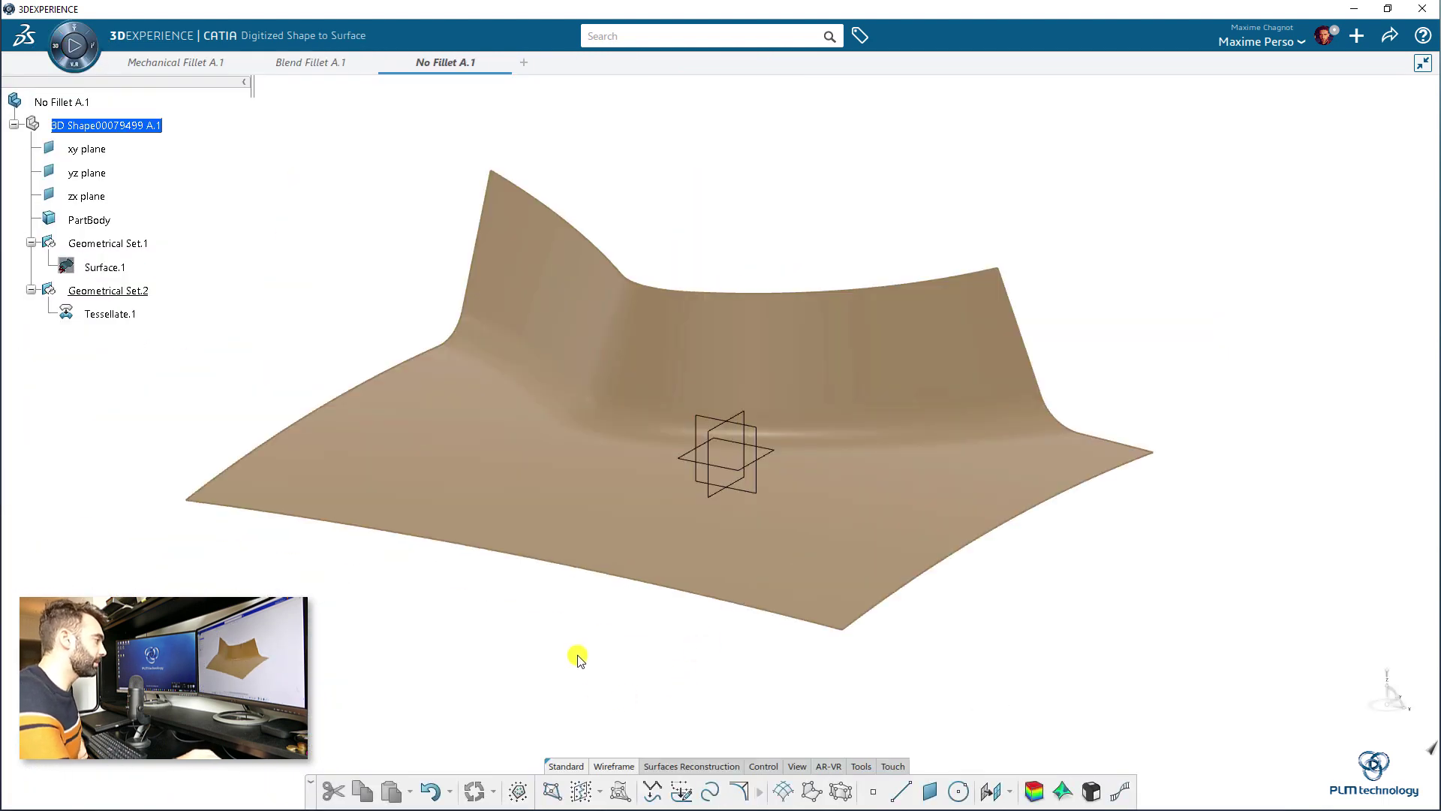
click(553, 795)
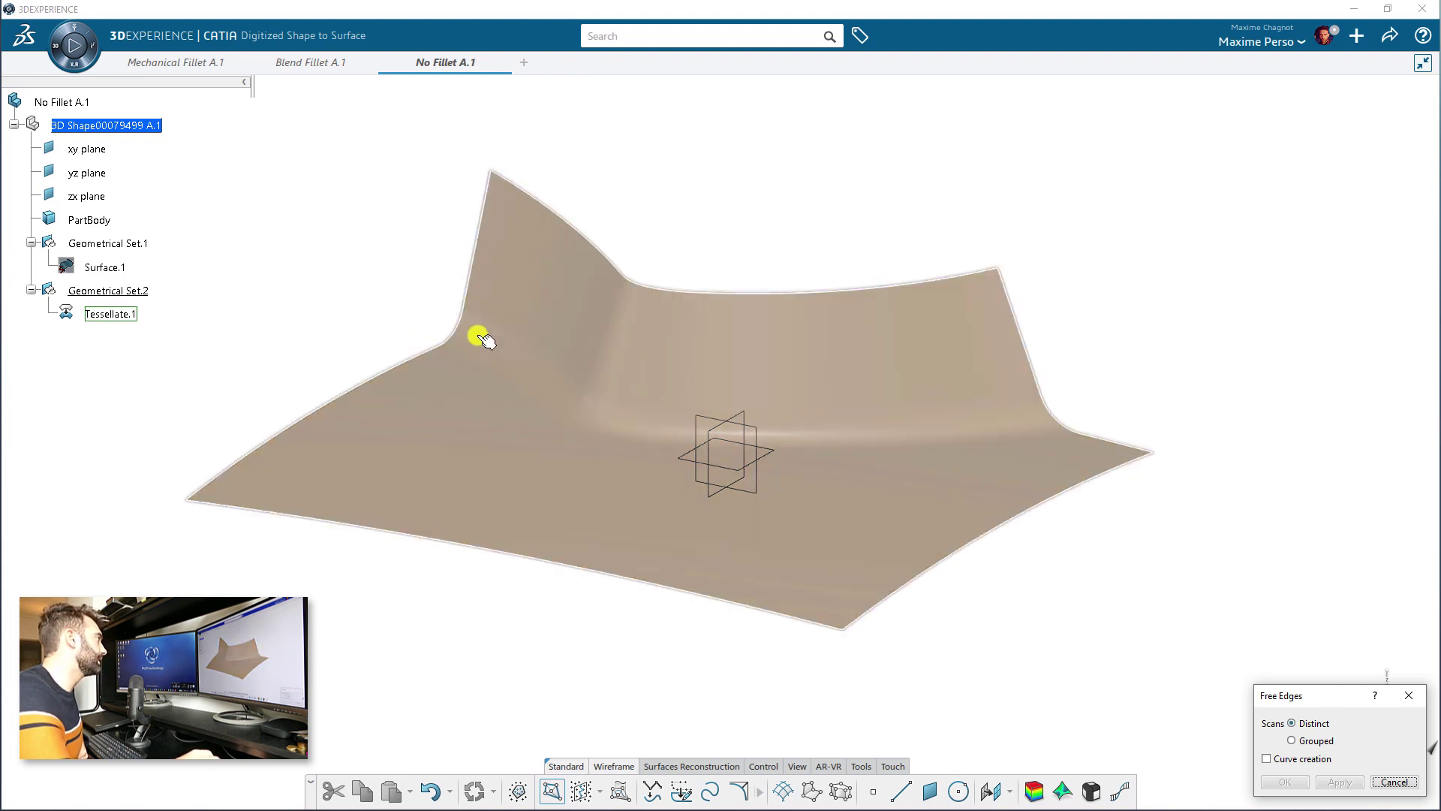
click(359, 443)
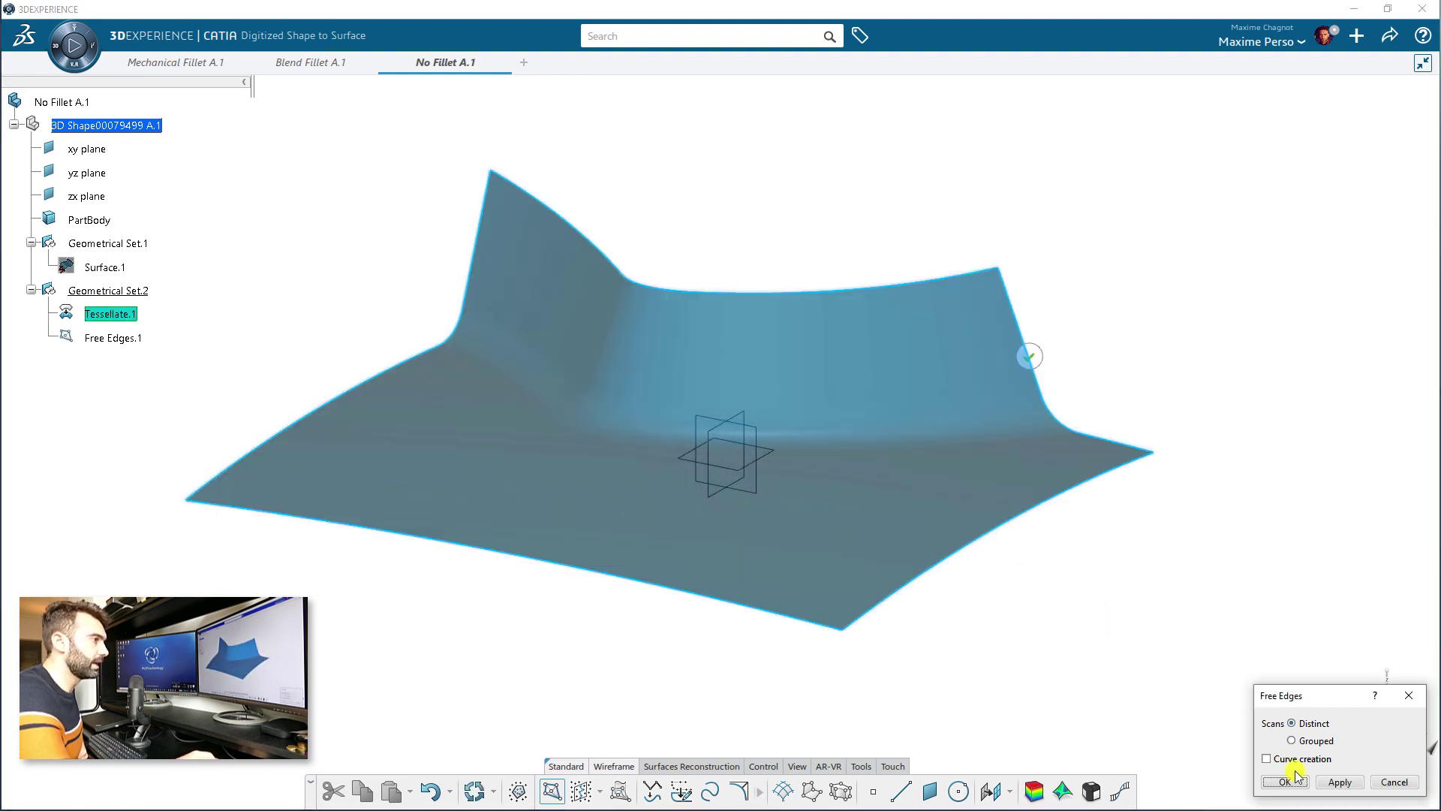
click(1341, 783)
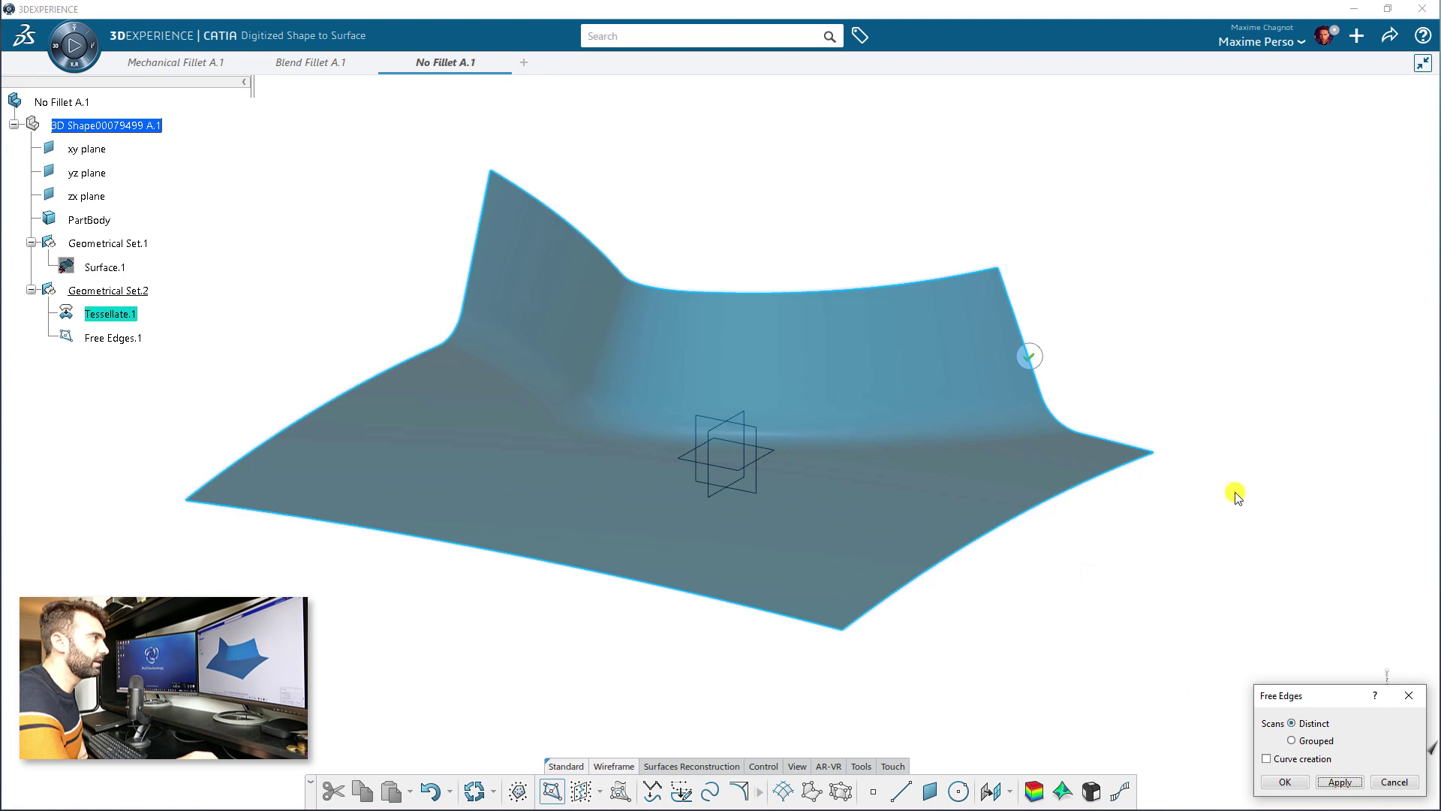
click(1298, 783)
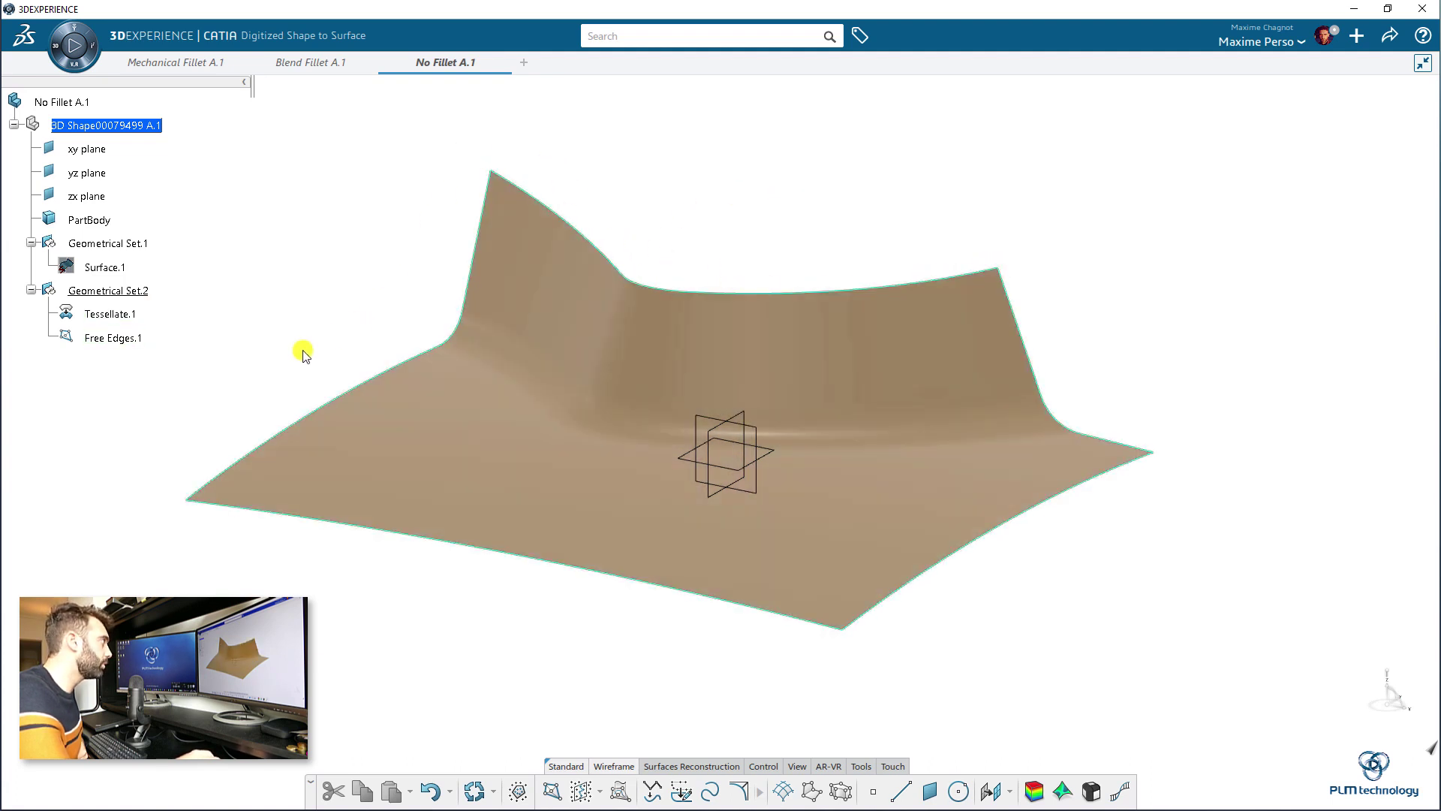
Fit curves to Free Edges.1 with Curve from Scan at 0.1mm tolerance, creating Curve.1–Curve.6.
middle_drag(296, 357, 384, 632)
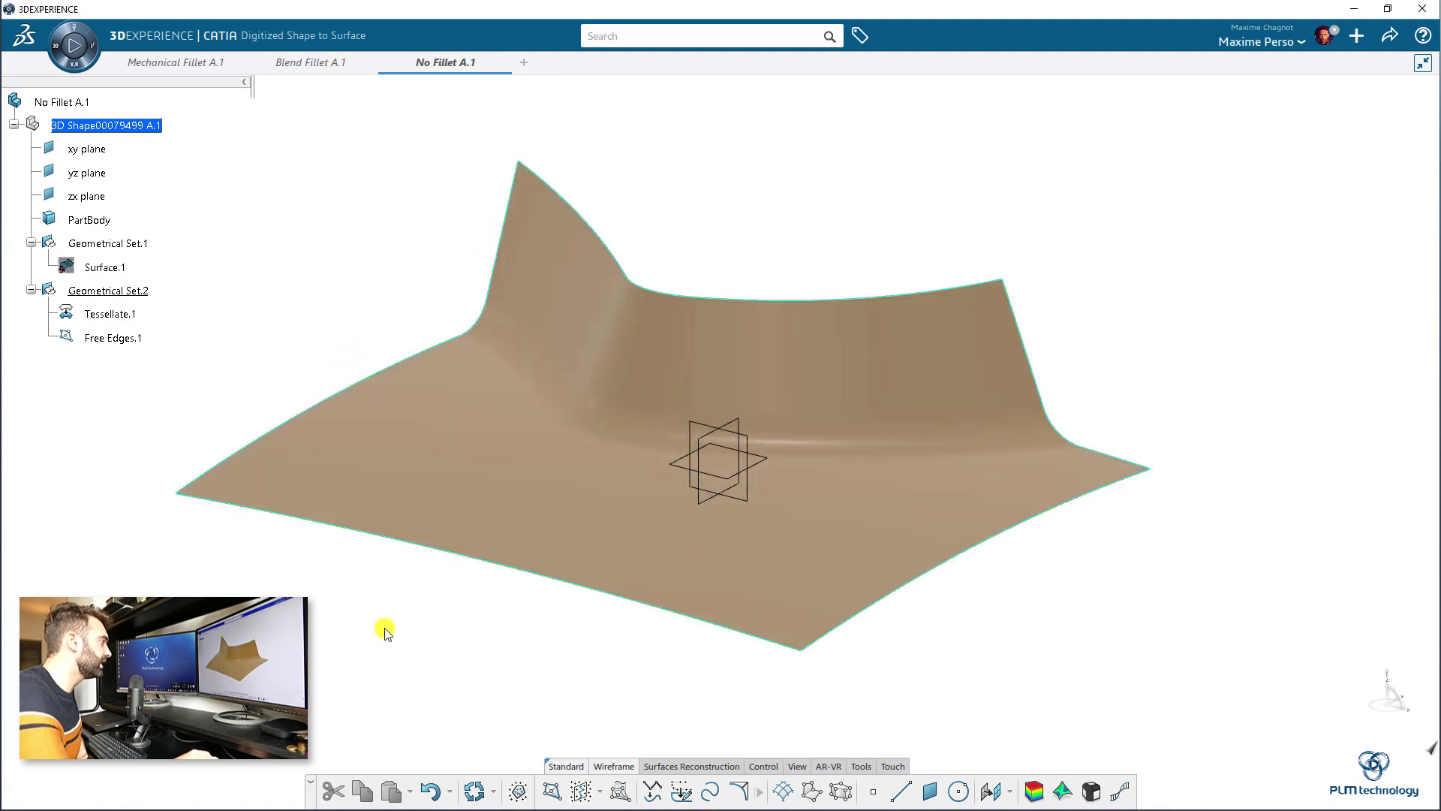
click(646, 796)
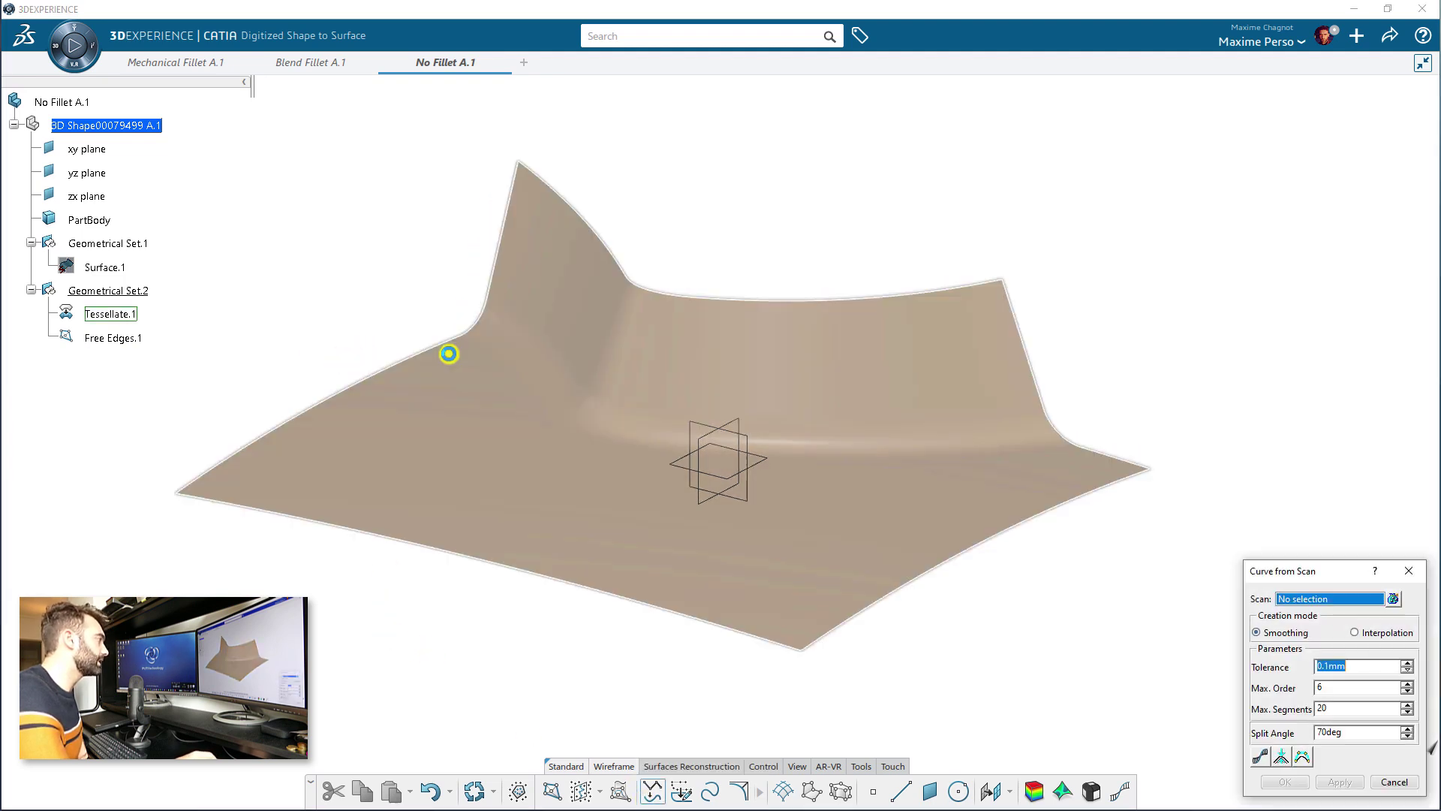
click(120, 343)
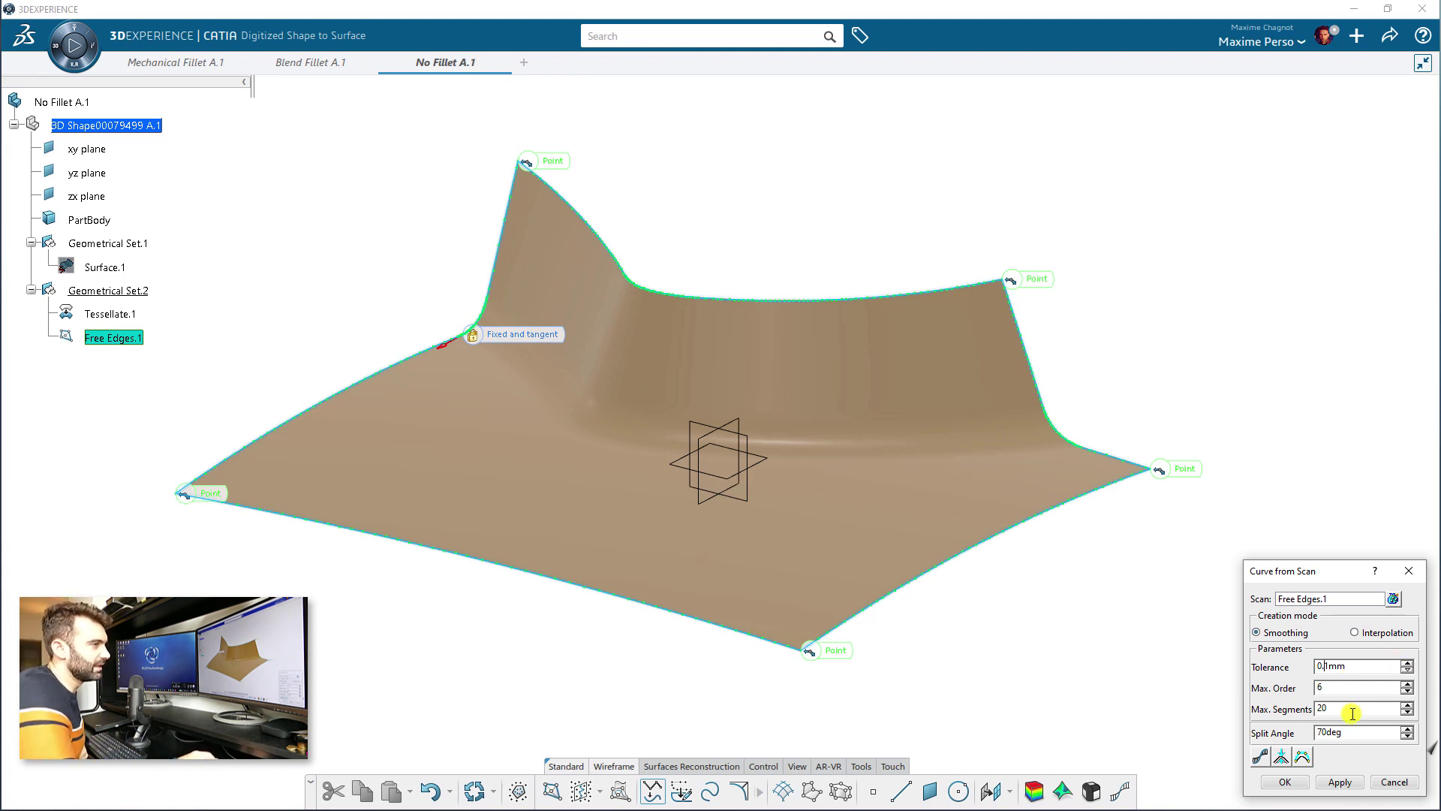
click(1340, 783)
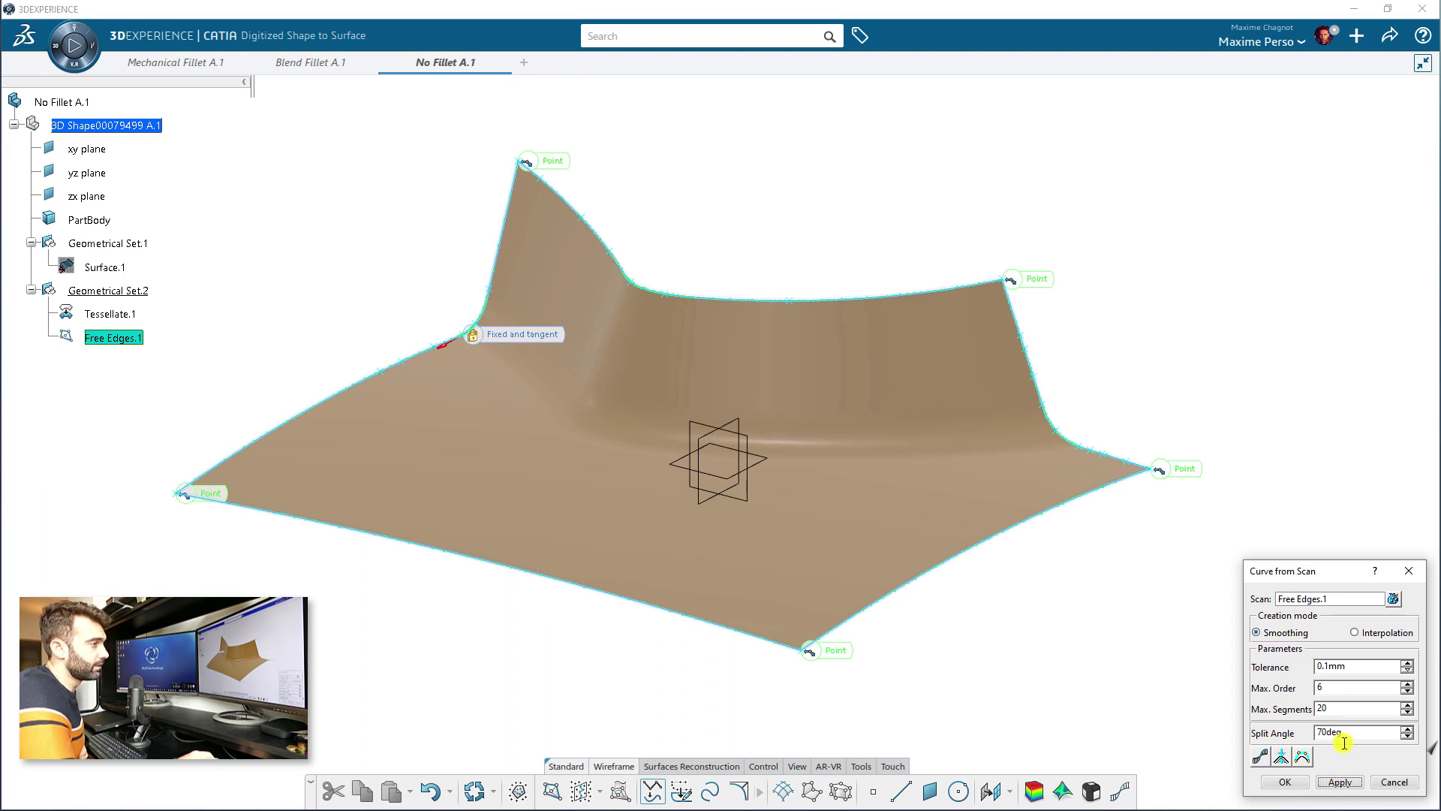
click(1296, 783)
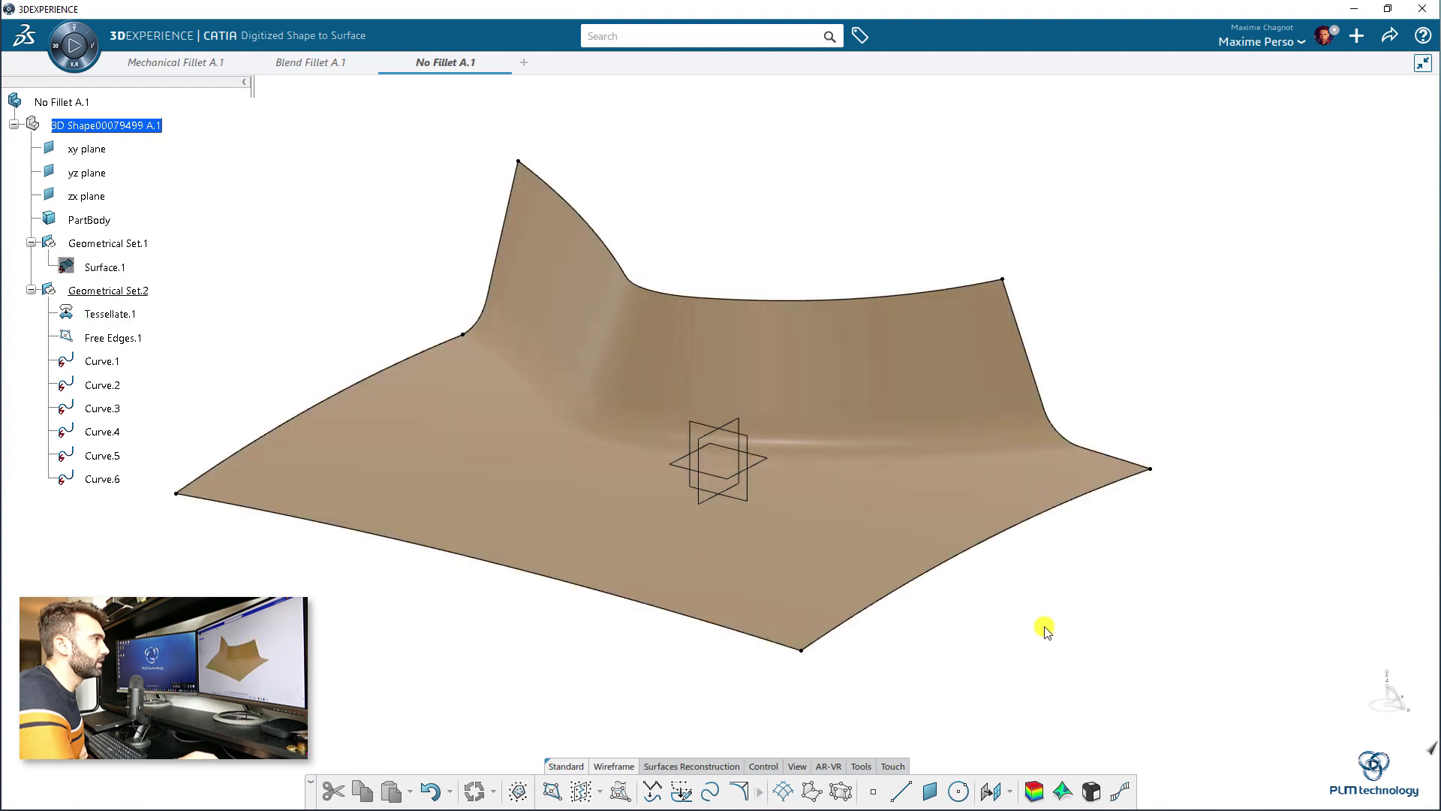
Check which mesh edges Curve.1, Curve.6 and Curve.3 follow.
middle_drag(1039, 627, 1006, 608)
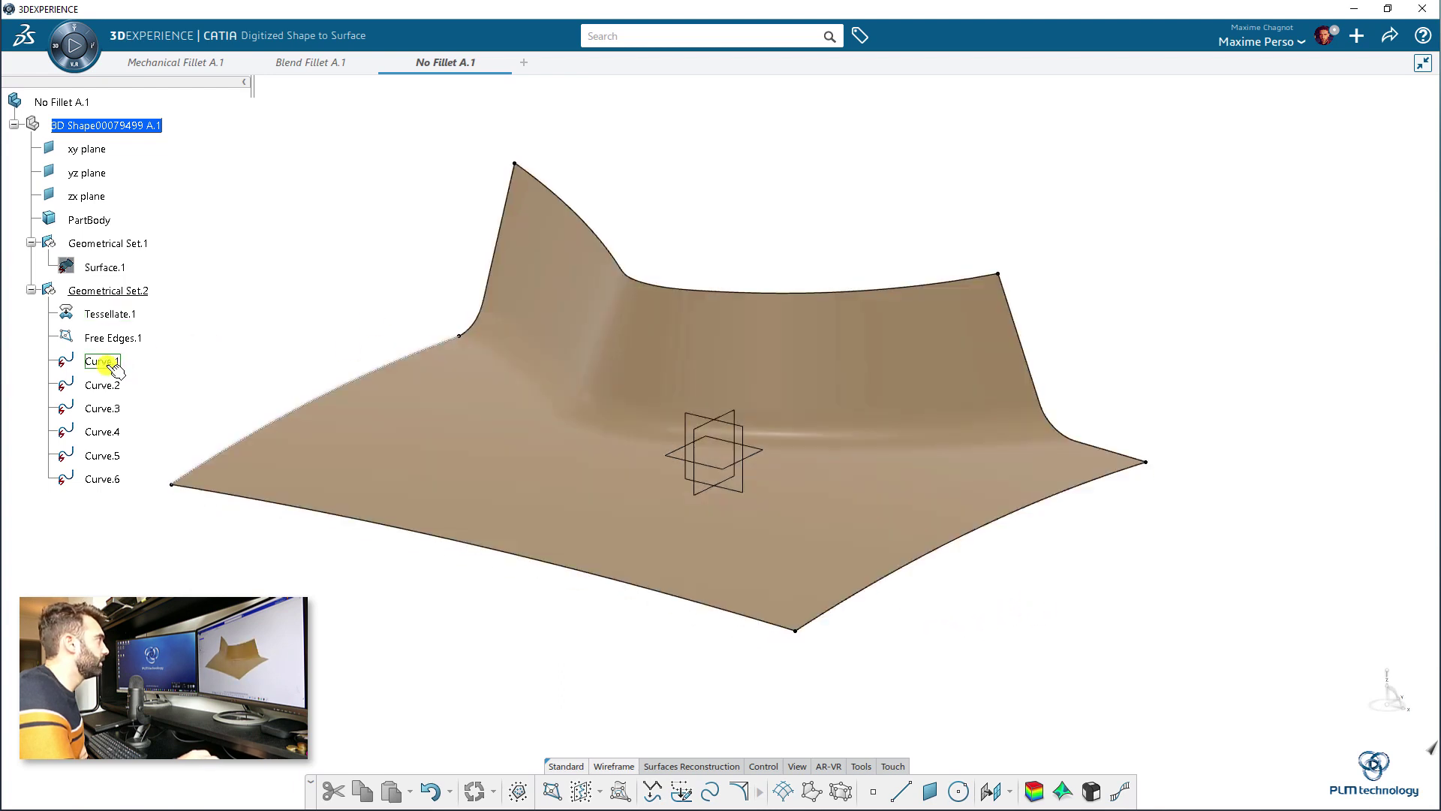
click(105, 362)
click(480, 314)
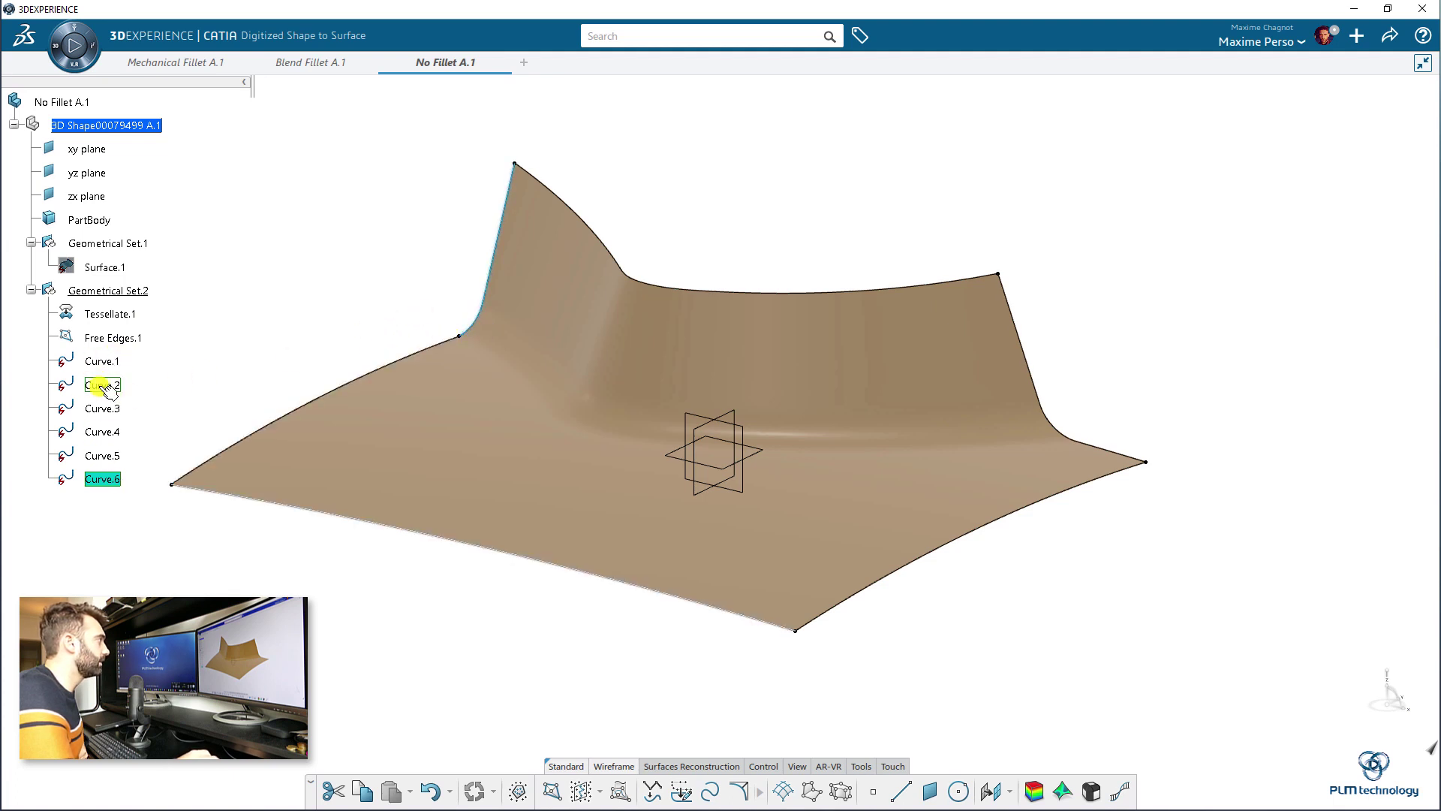
click(113, 408)
click(210, 352)
middle_drag(290, 292, 350, 345)
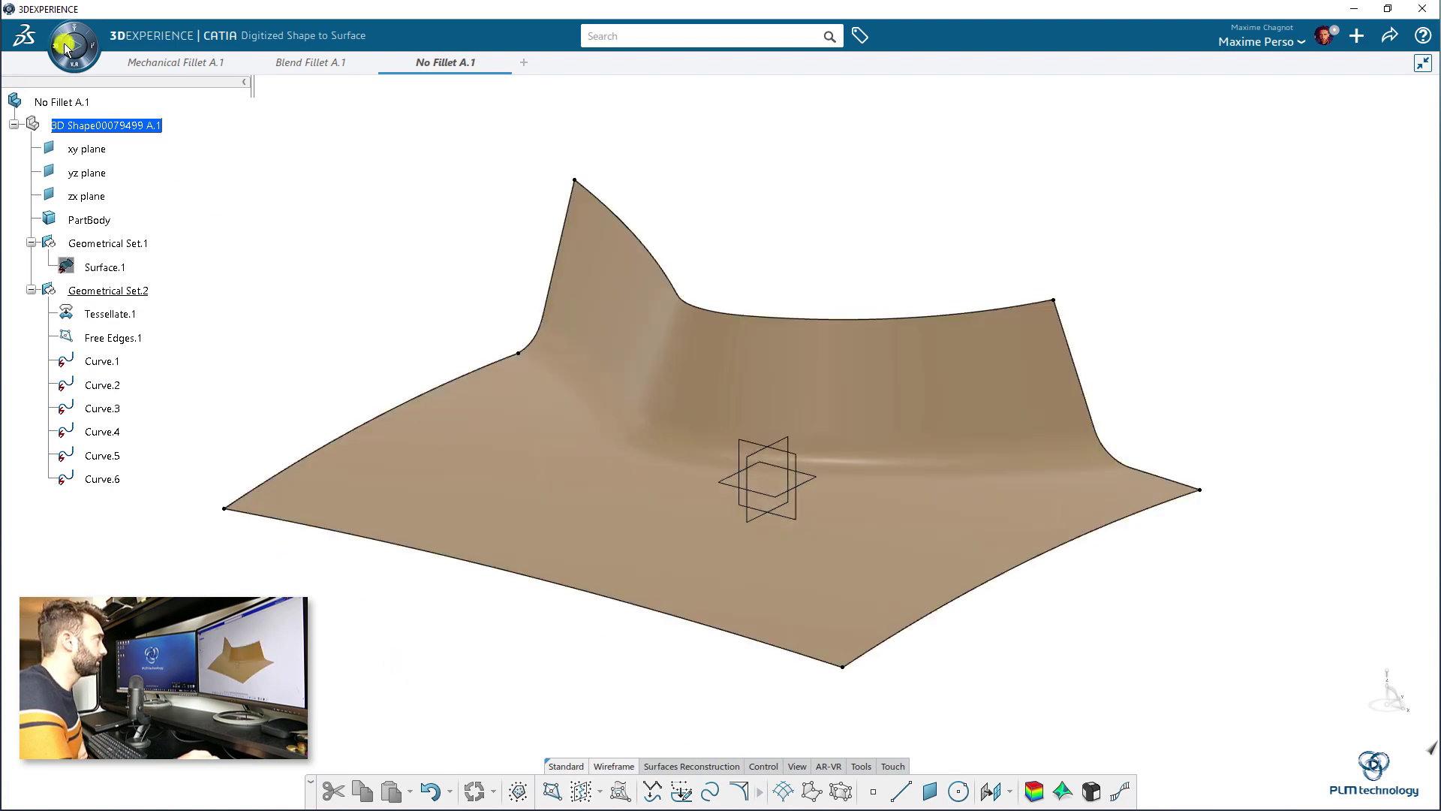
Switch to Generative Shape Design and select Curve.1 and Curve.6 for a Join.
click(66, 94)
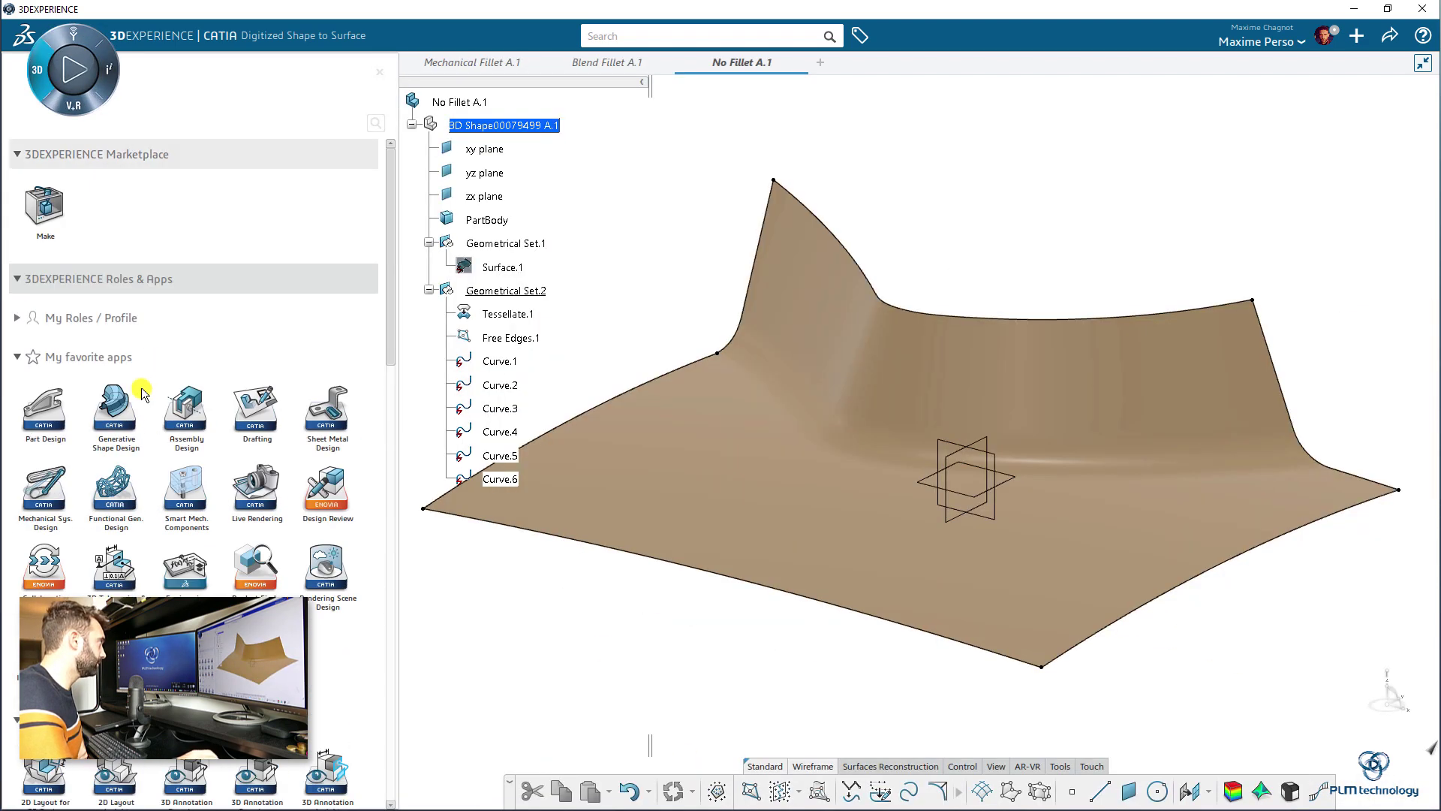
click(116, 409)
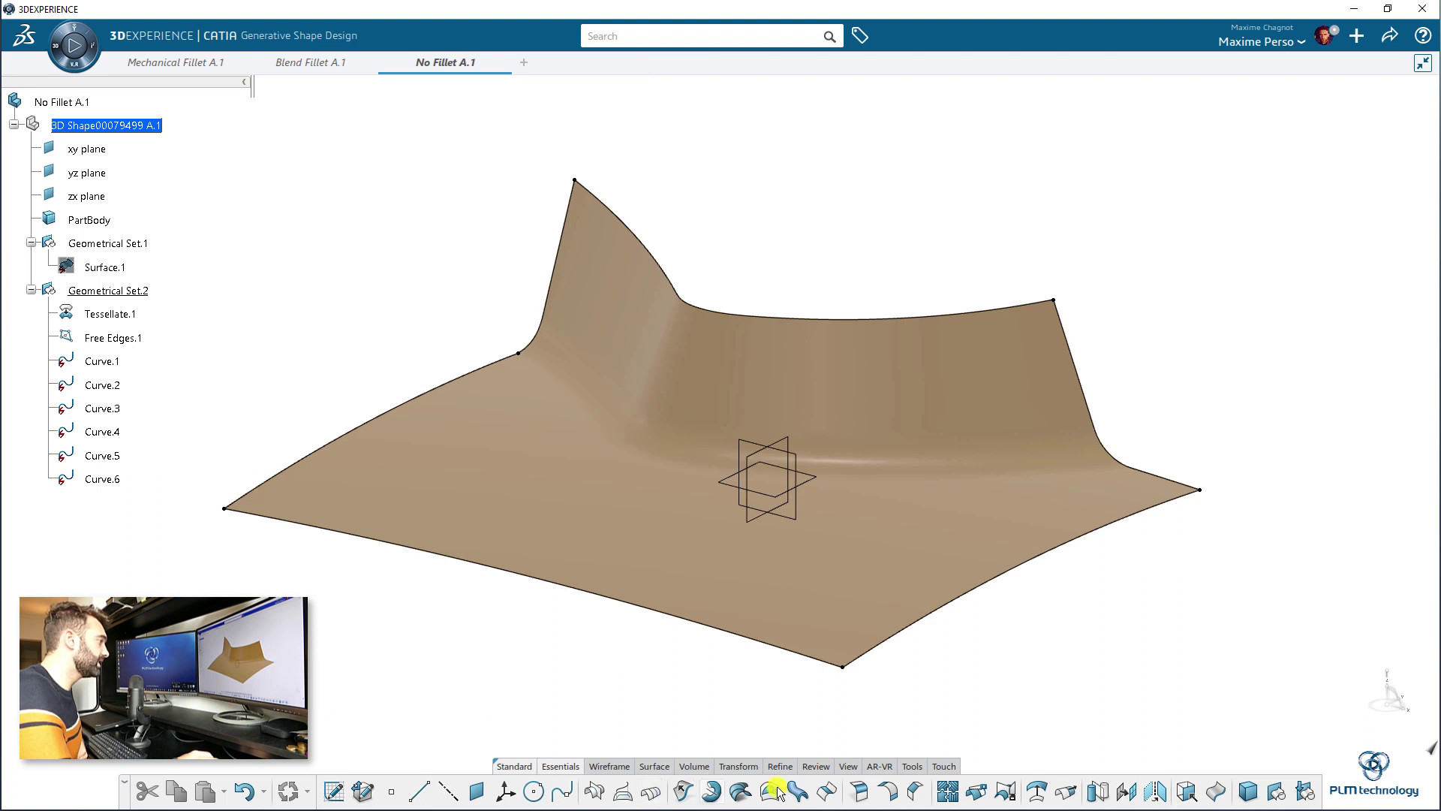
click(947, 791)
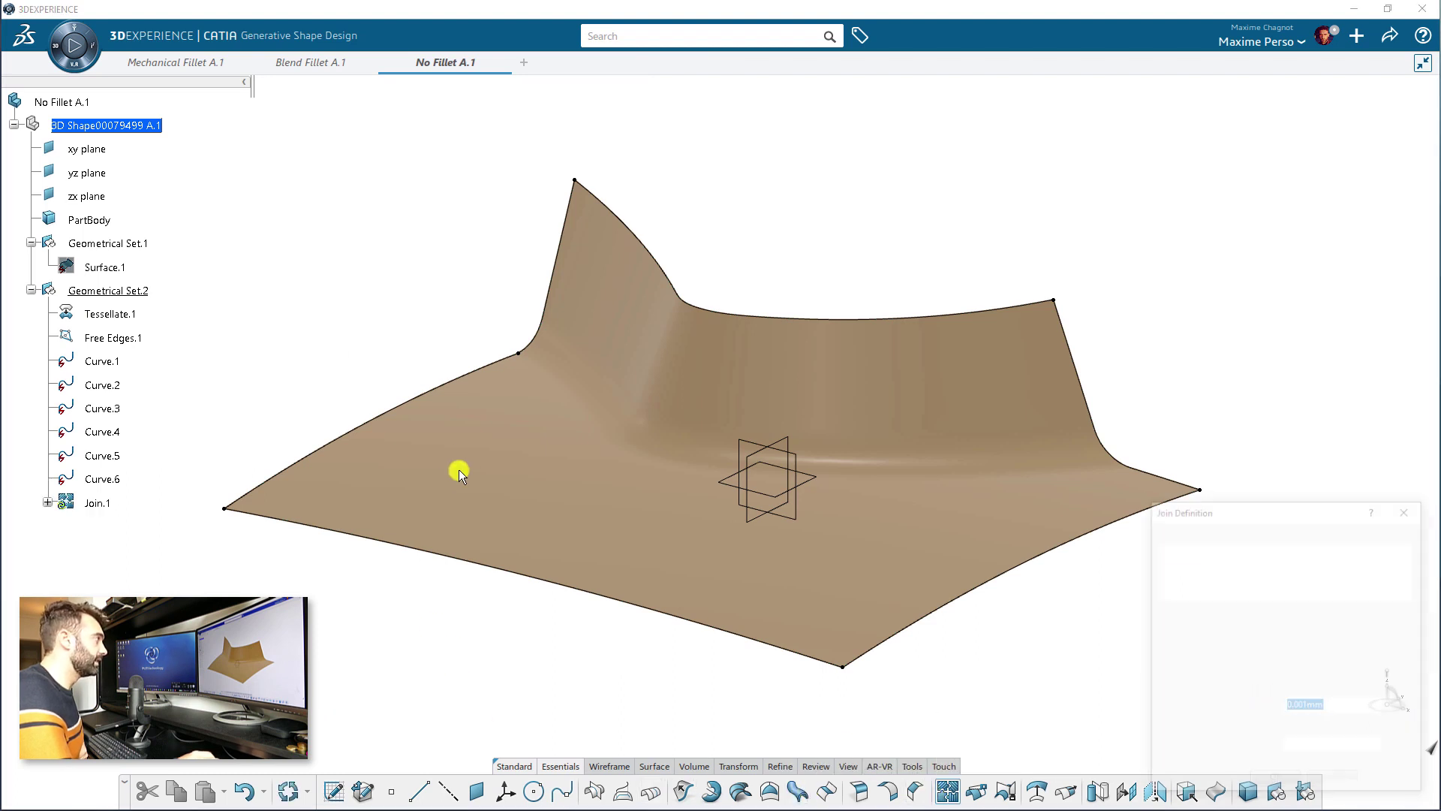
click(403, 412)
click(536, 343)
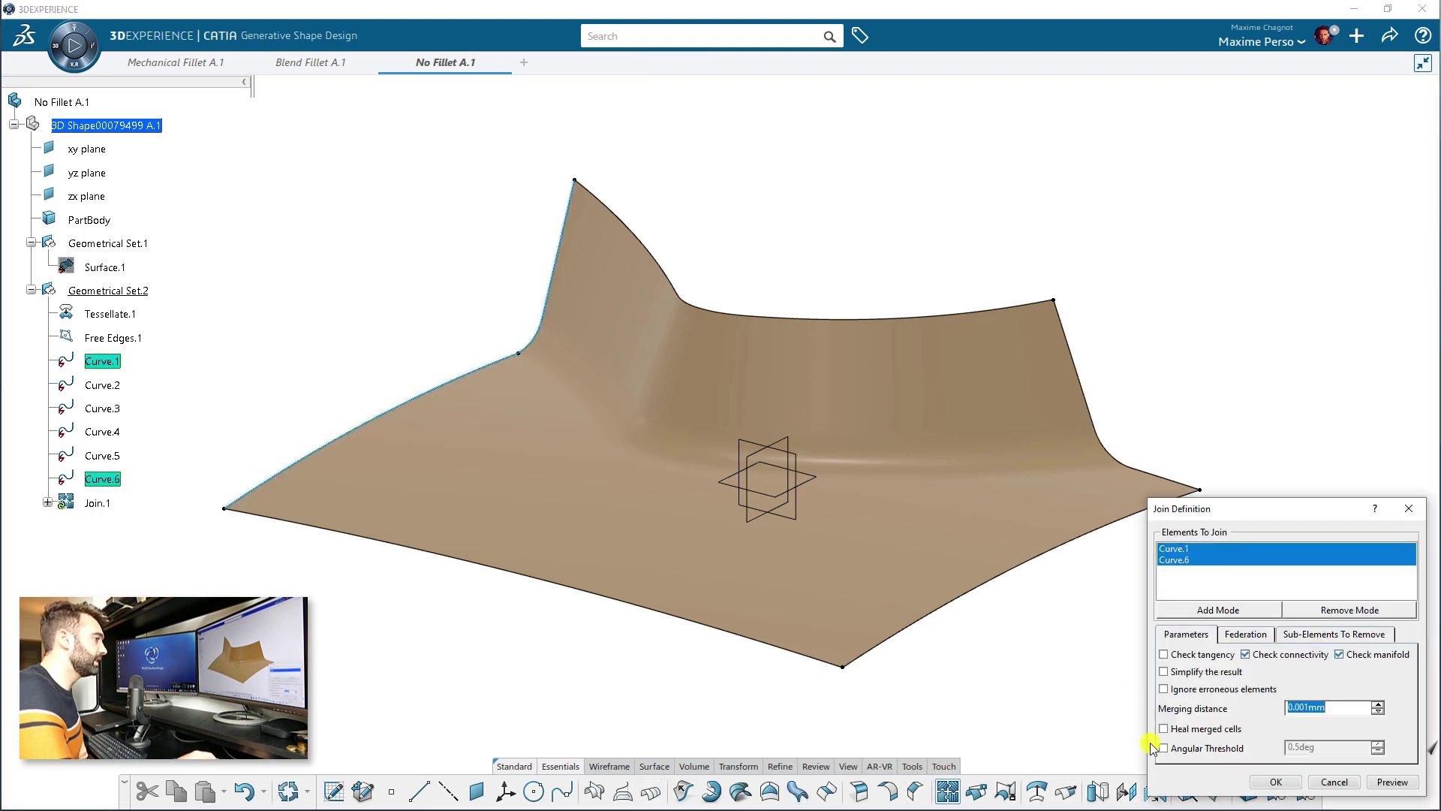
Create Join.1 and smooth it to Curvature continuity as Curve smooth.1.
click(1276, 781)
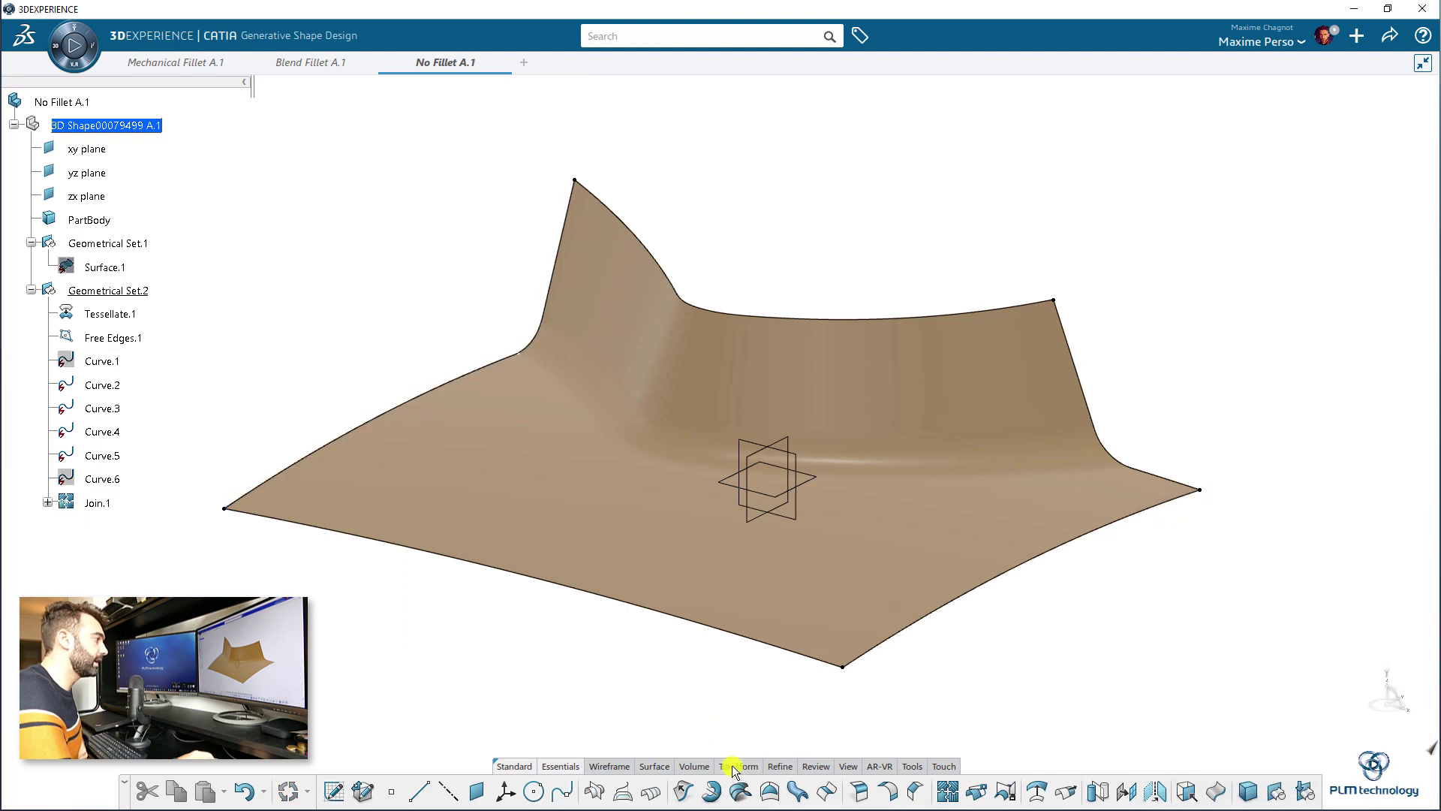
click(734, 767)
click(664, 795)
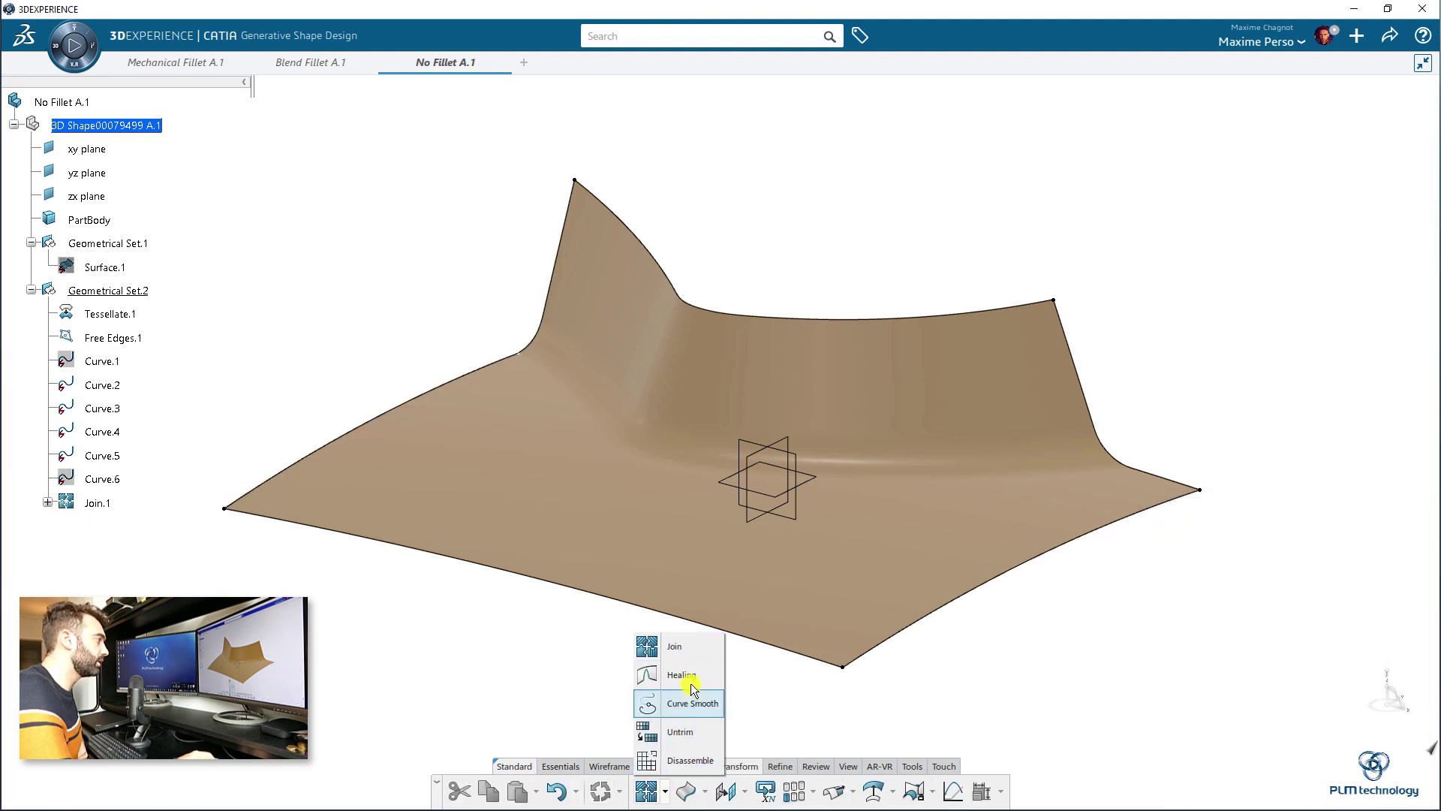
click(681, 703)
click(413, 407)
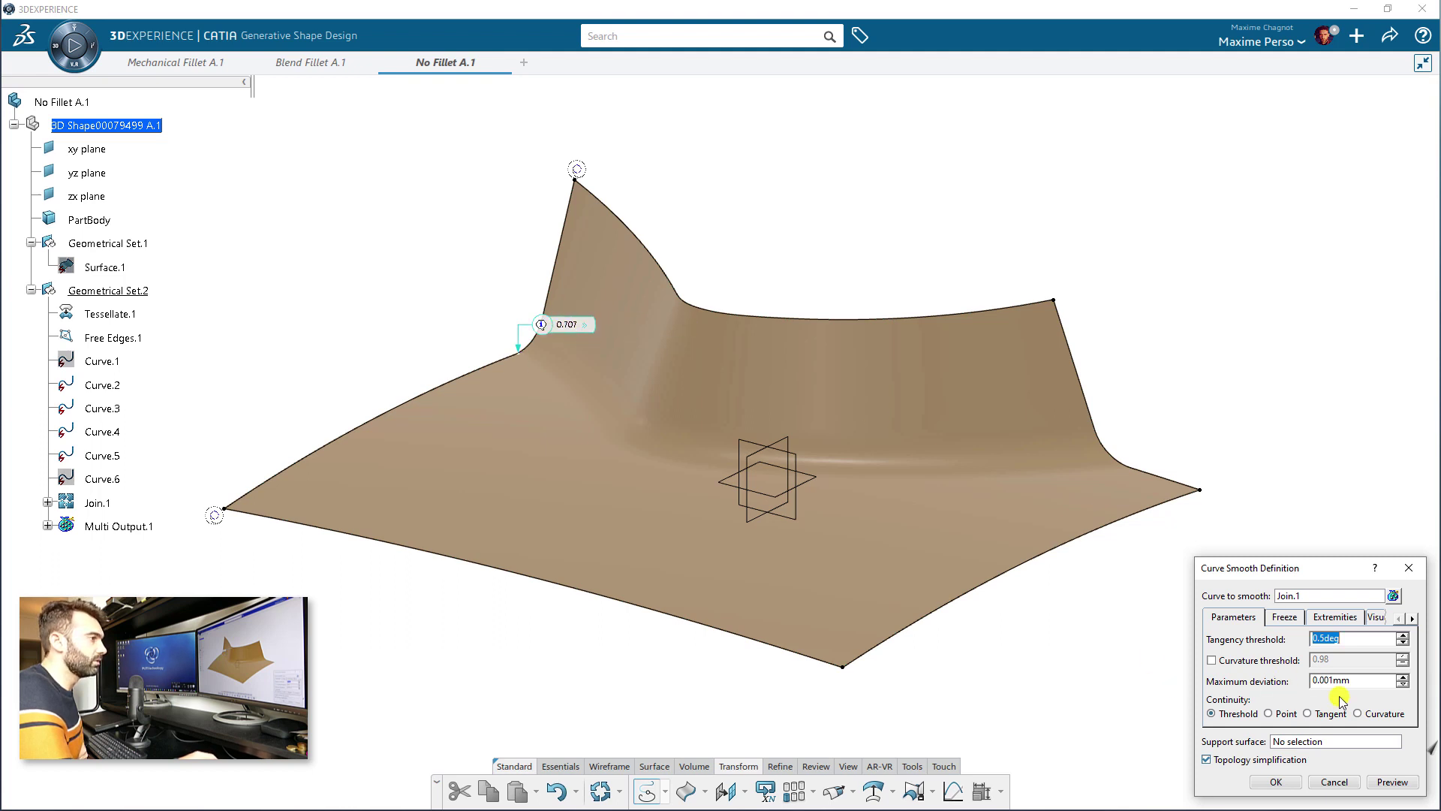
click(1378, 714)
click(1276, 781)
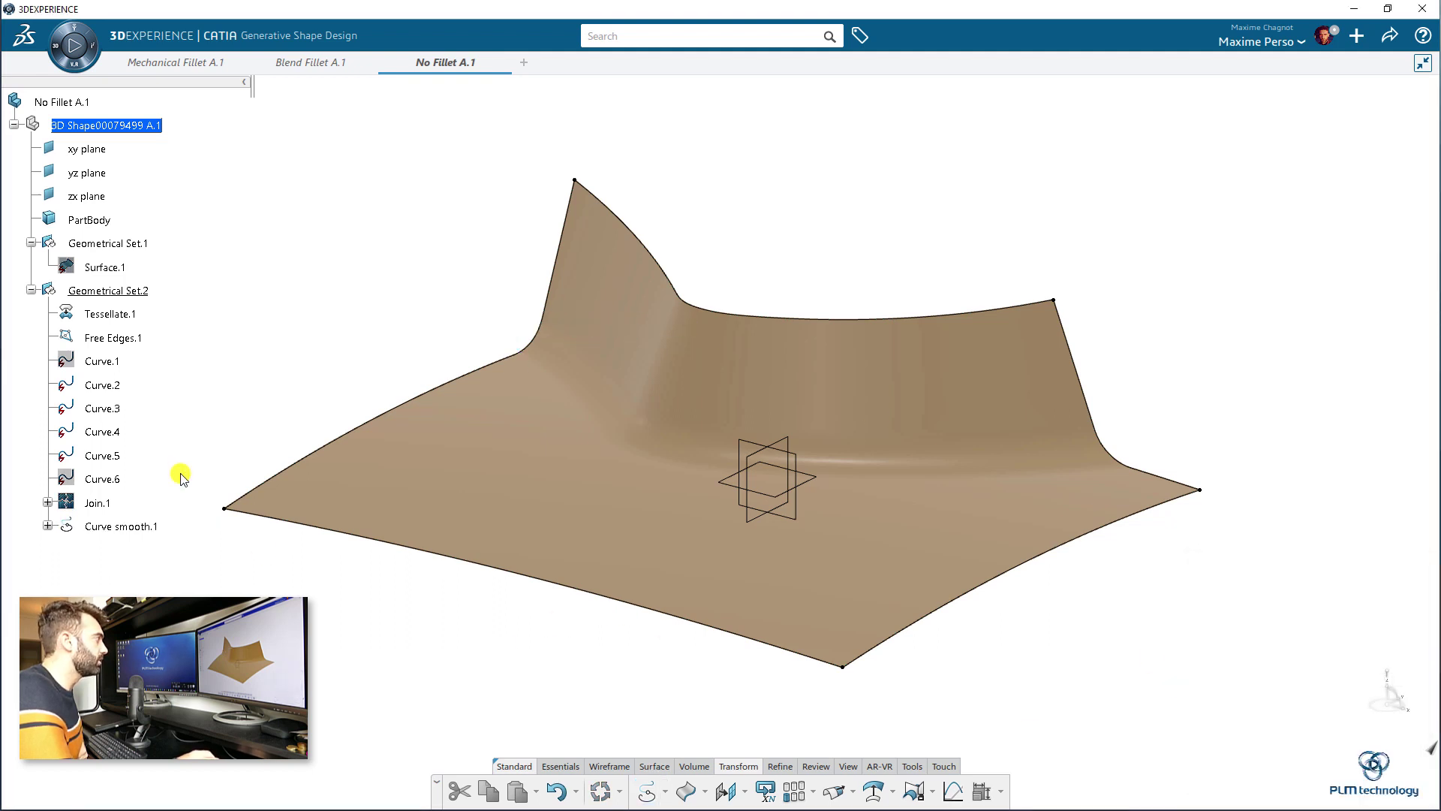
middle_drag(319, 603, 210, 447)
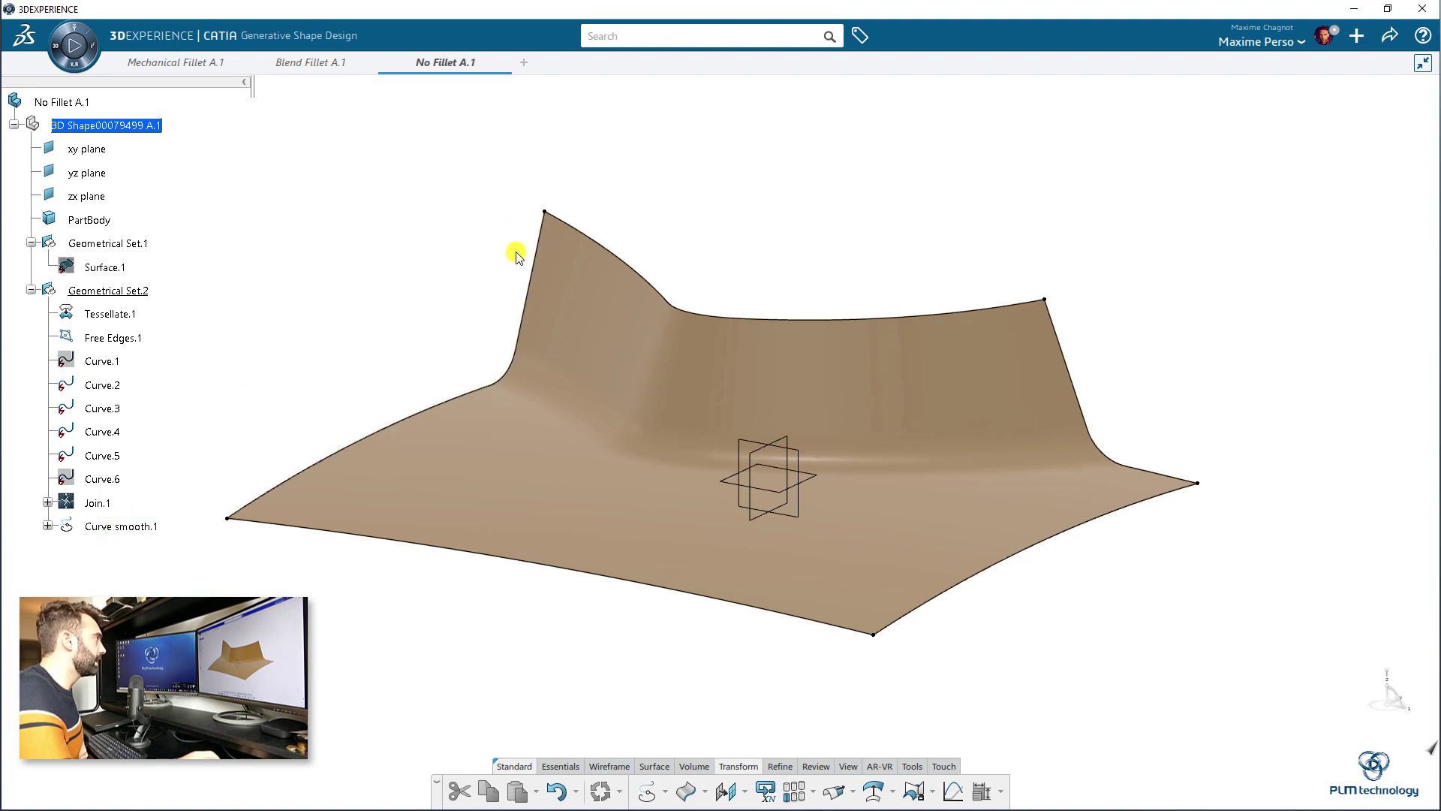
Switch to Digitized Shape to Surface and apply a curvature map to the scan.
click(51, 53)
scroll(96, 492, down, 10)
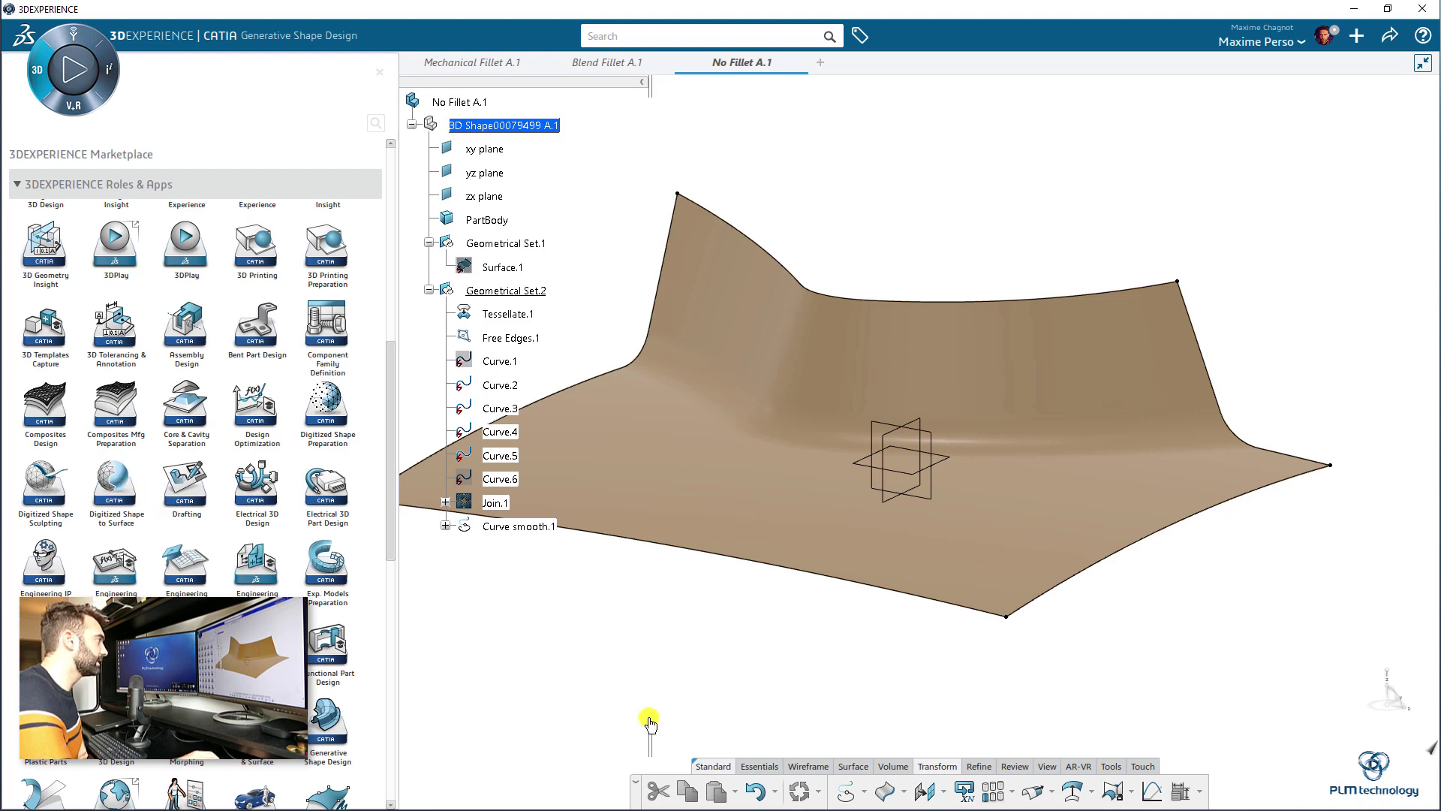
click(122, 493)
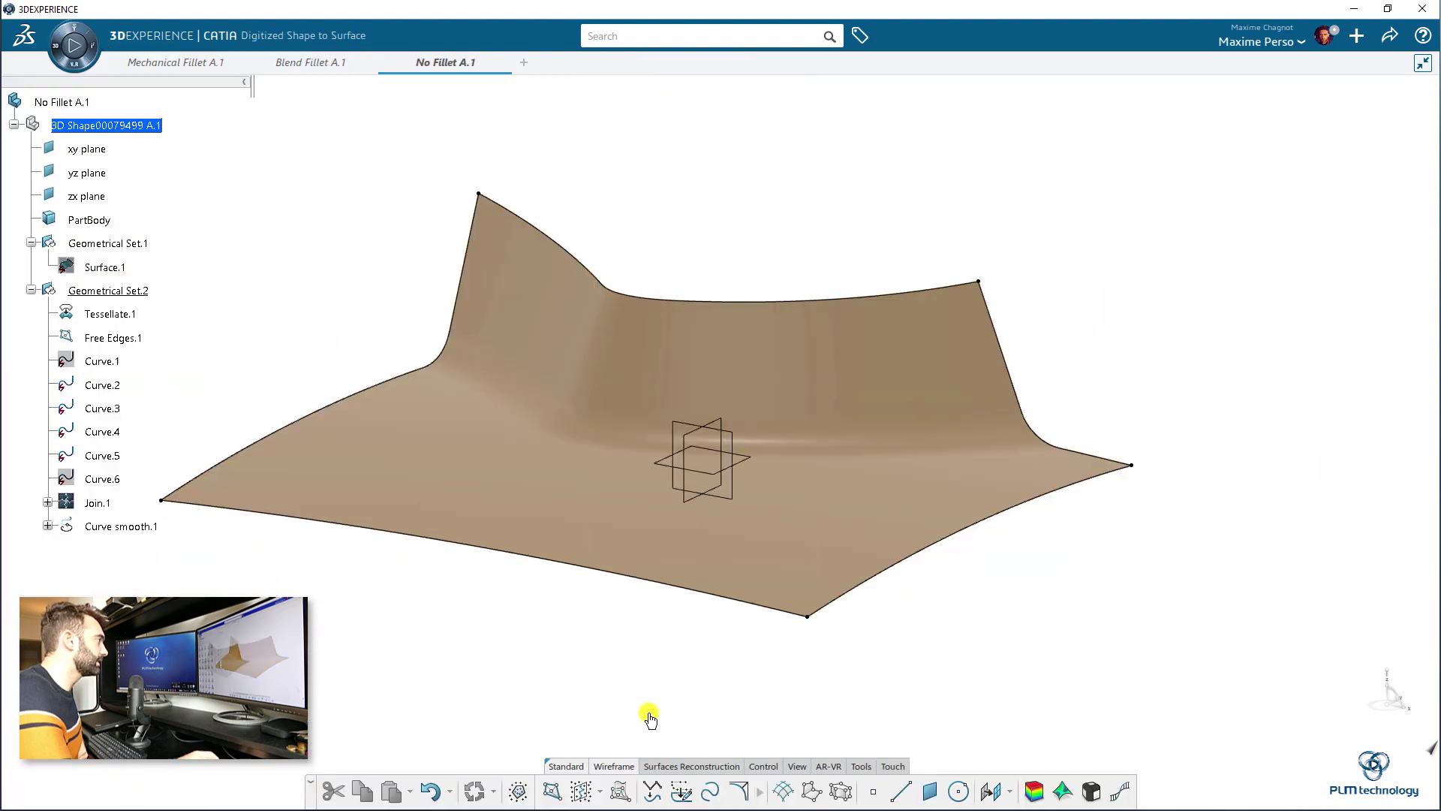
click(1063, 792)
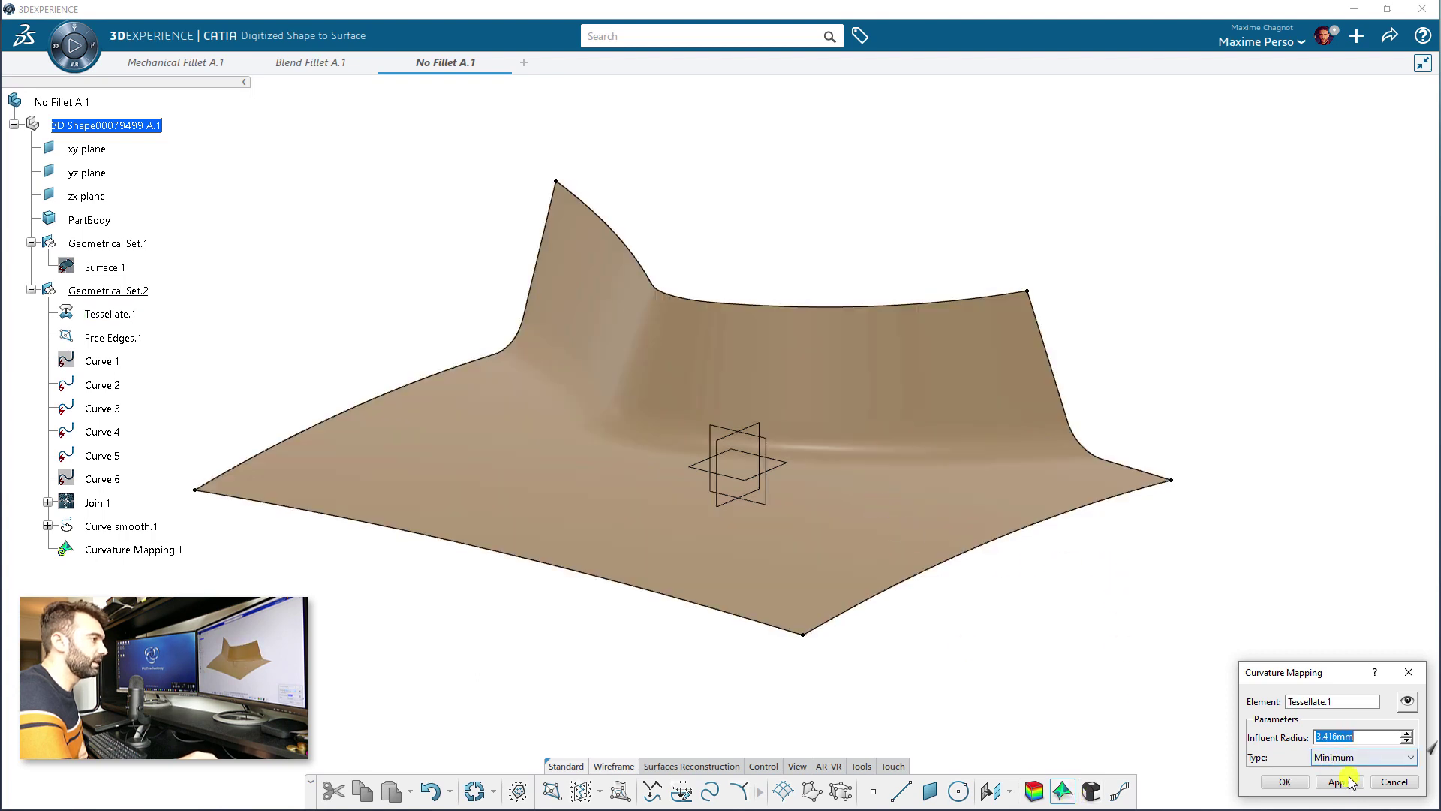
click(1292, 782)
click(848, 478)
Change the render style to material shading so the curvature colours show.
click(823, 767)
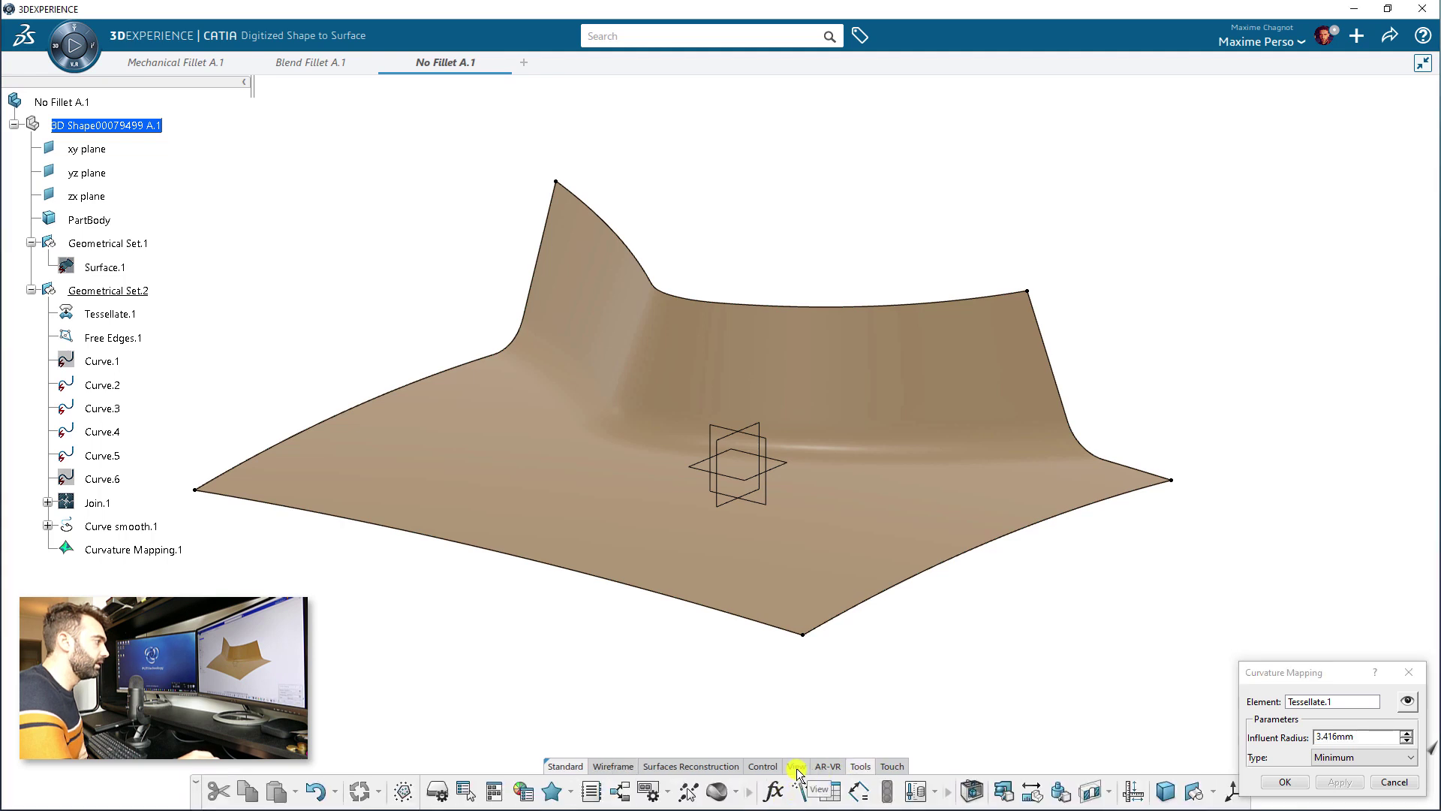
click(797, 767)
click(863, 798)
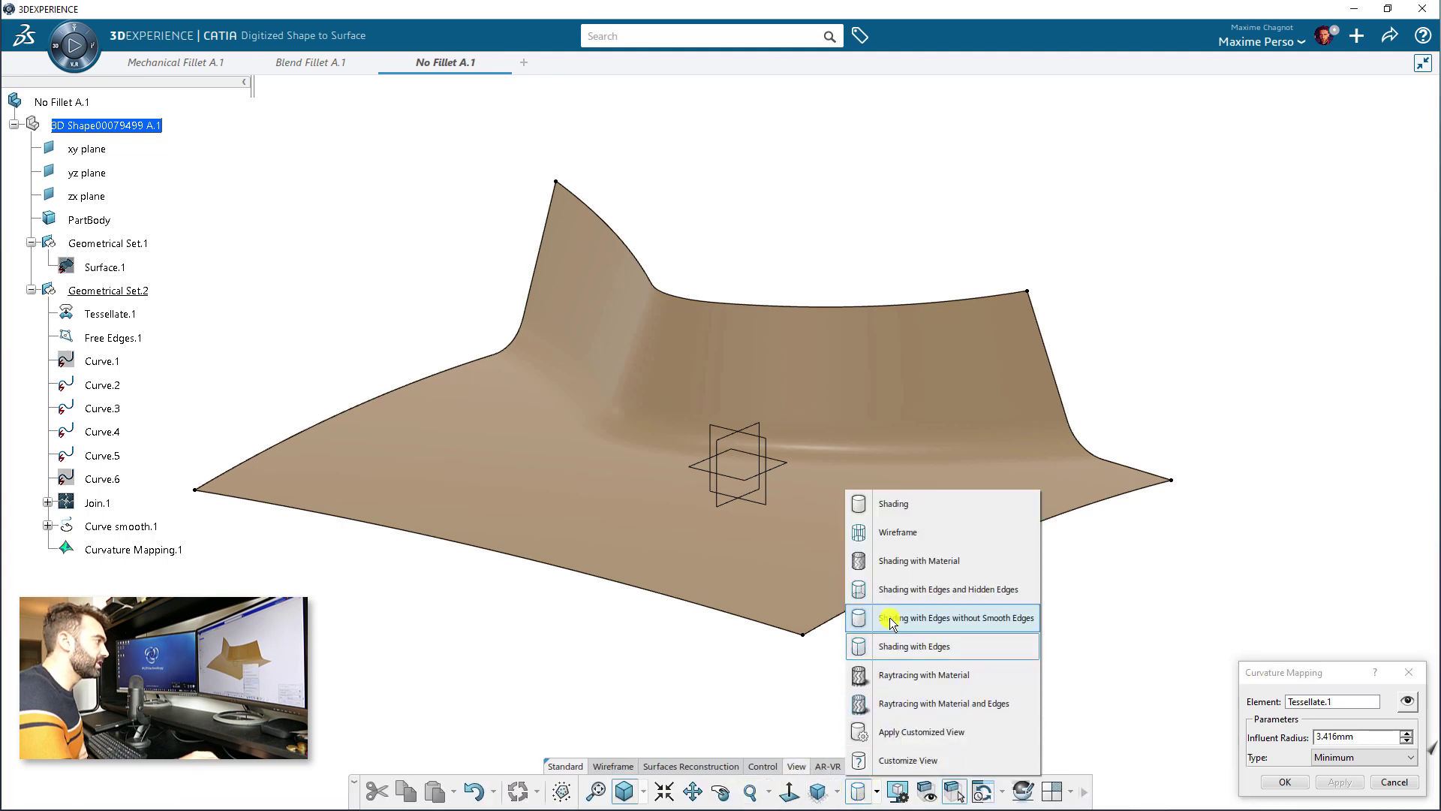
click(893, 555)
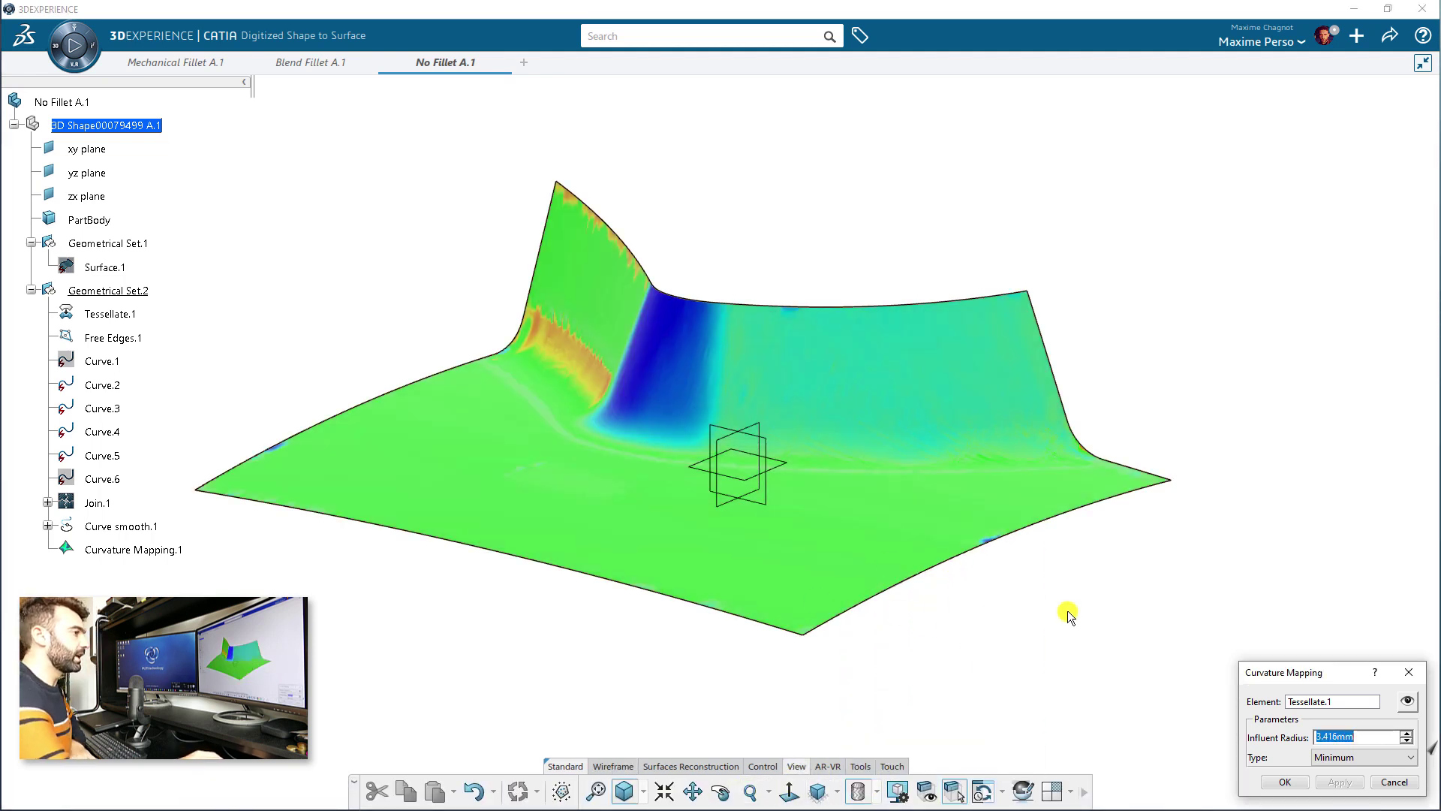
middle_drag(830, 489, 628, 347)
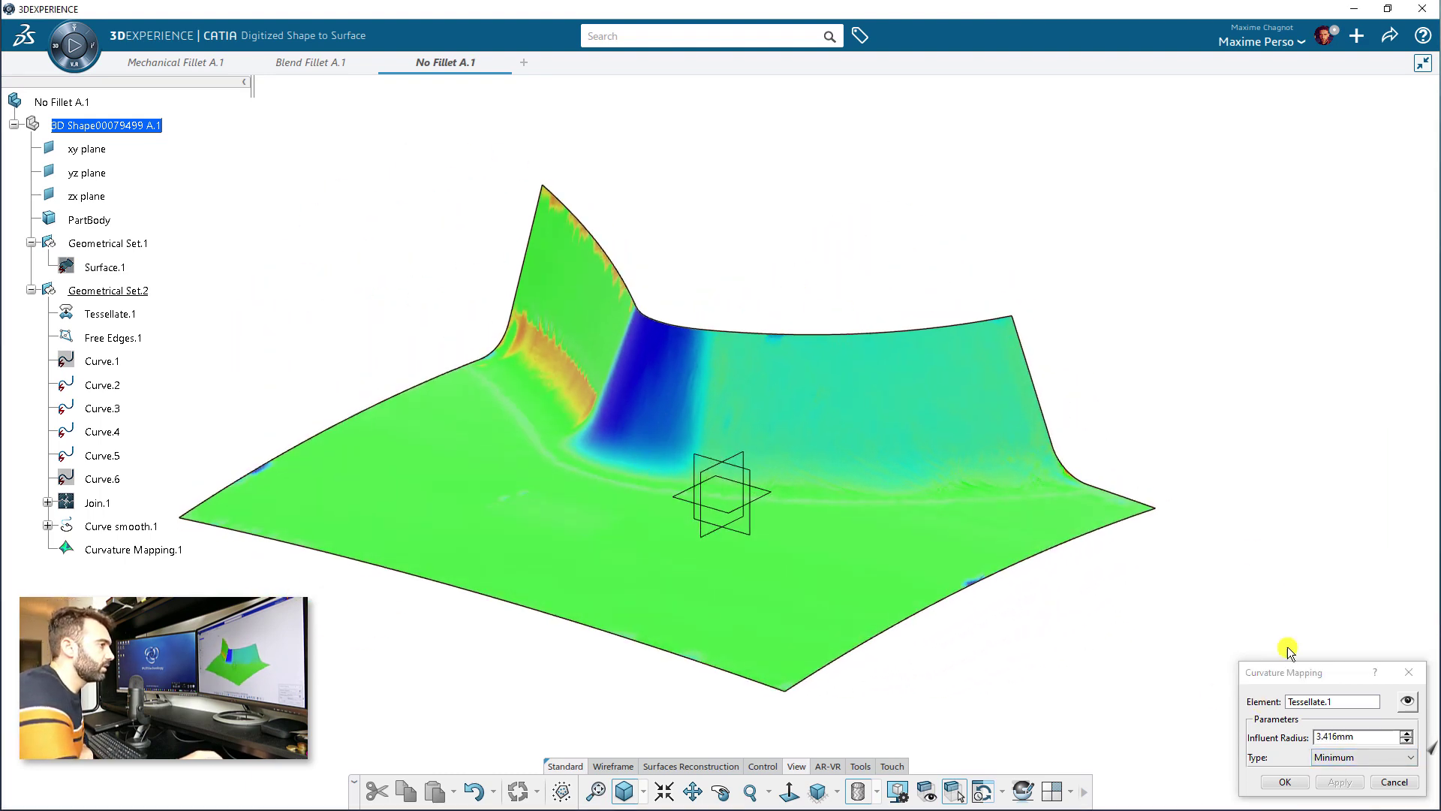
Recompute Curvature Mapping.1 as Maximum with a smaller radius, marking the corner band red.
click(1360, 757)
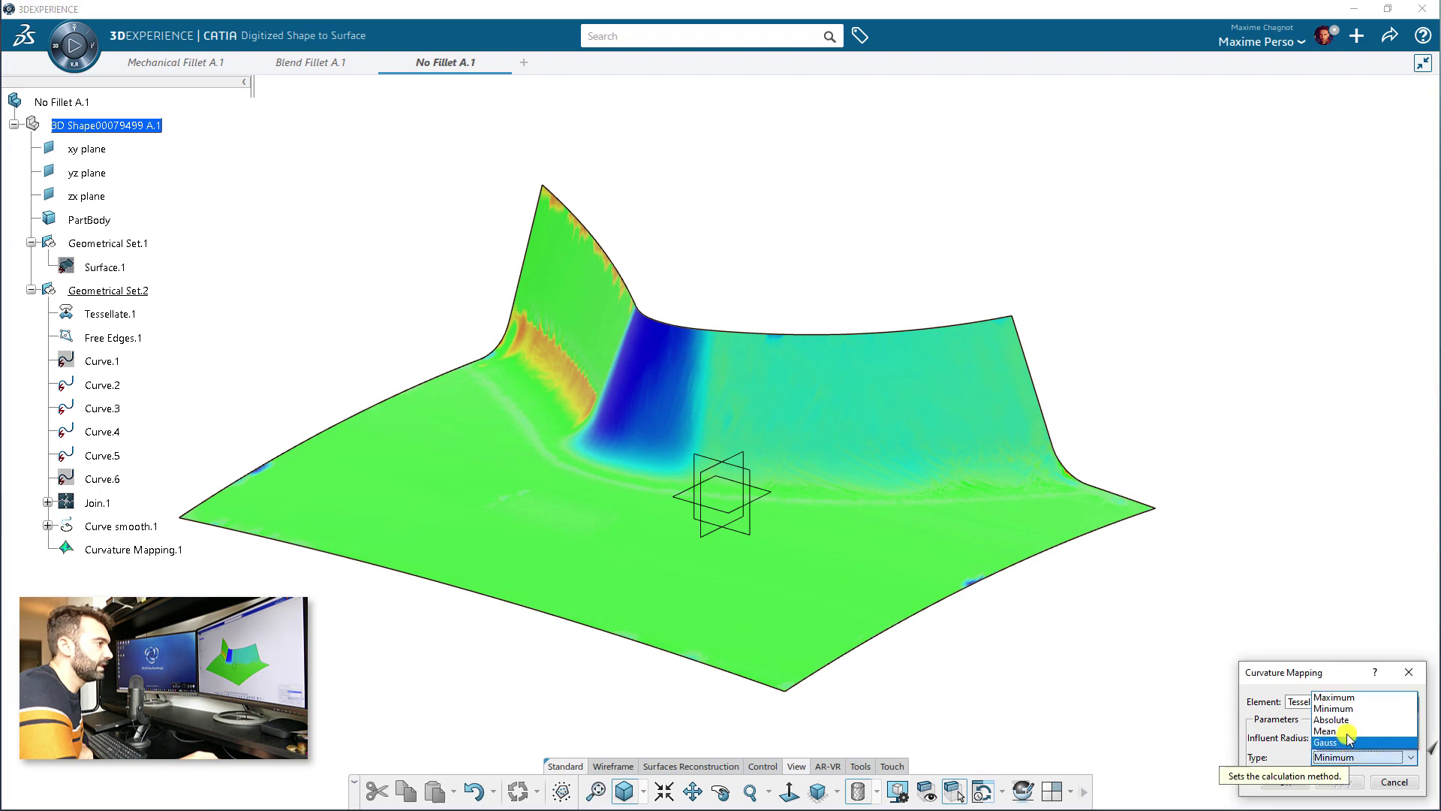
click(1358, 708)
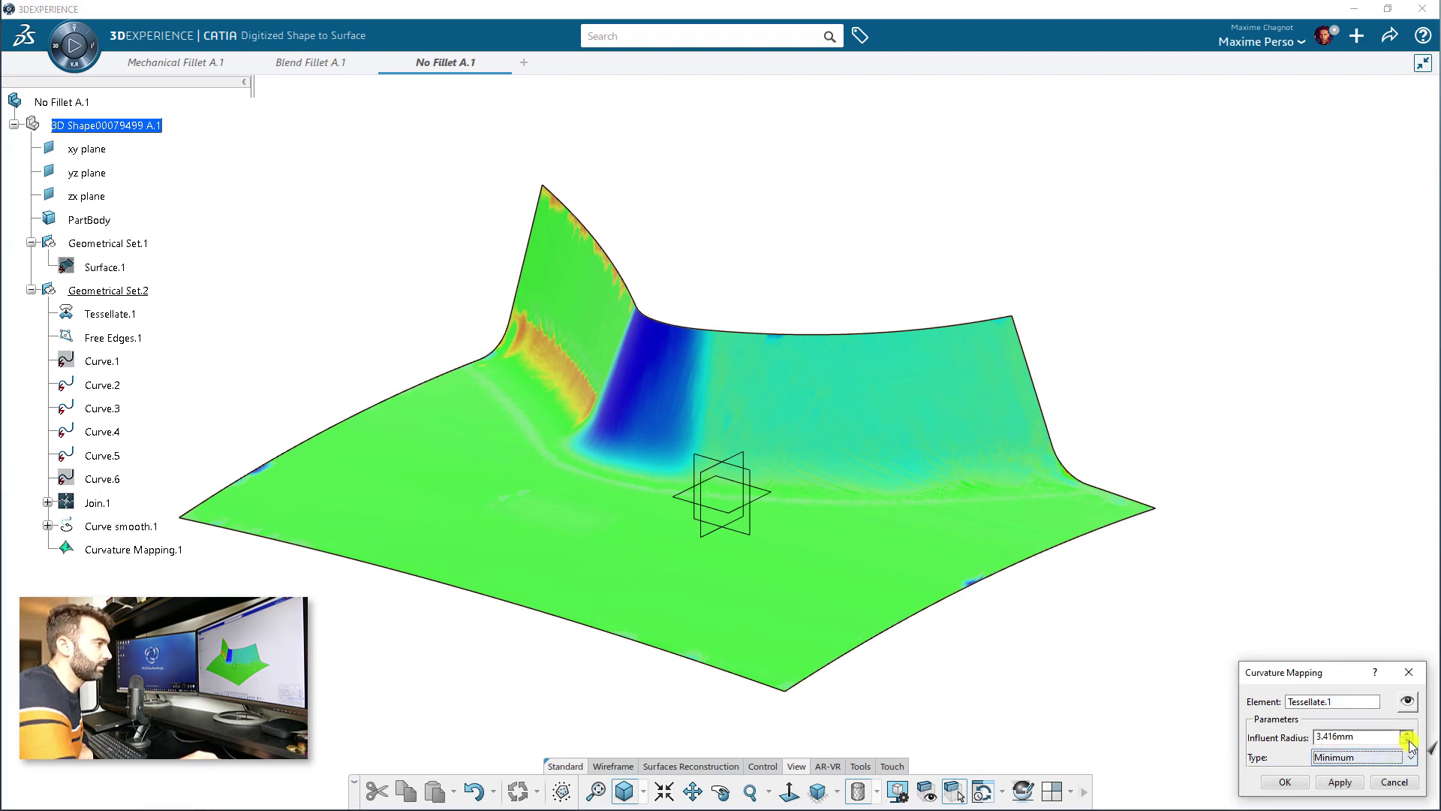
click(1409, 743)
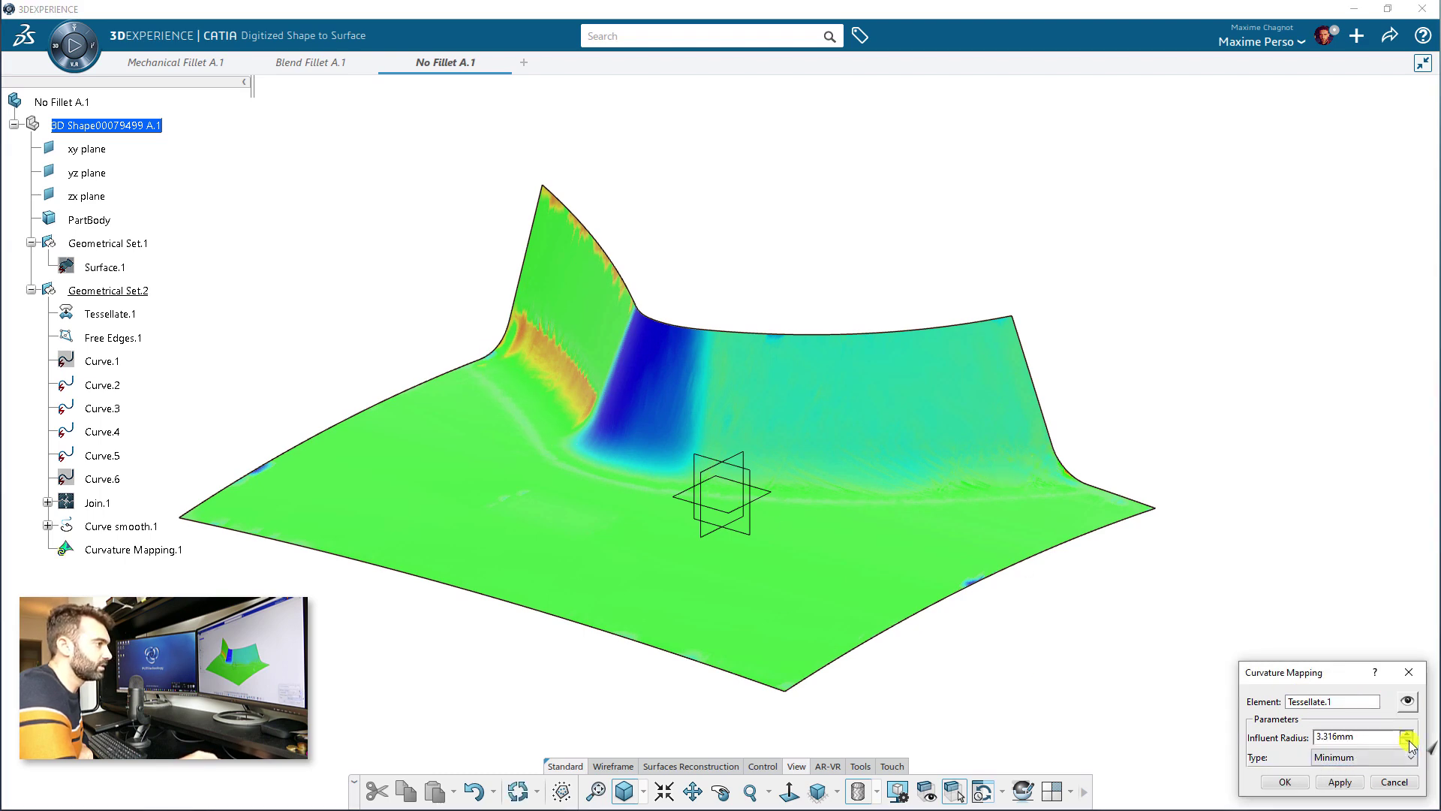
click(1342, 783)
click(1362, 757)
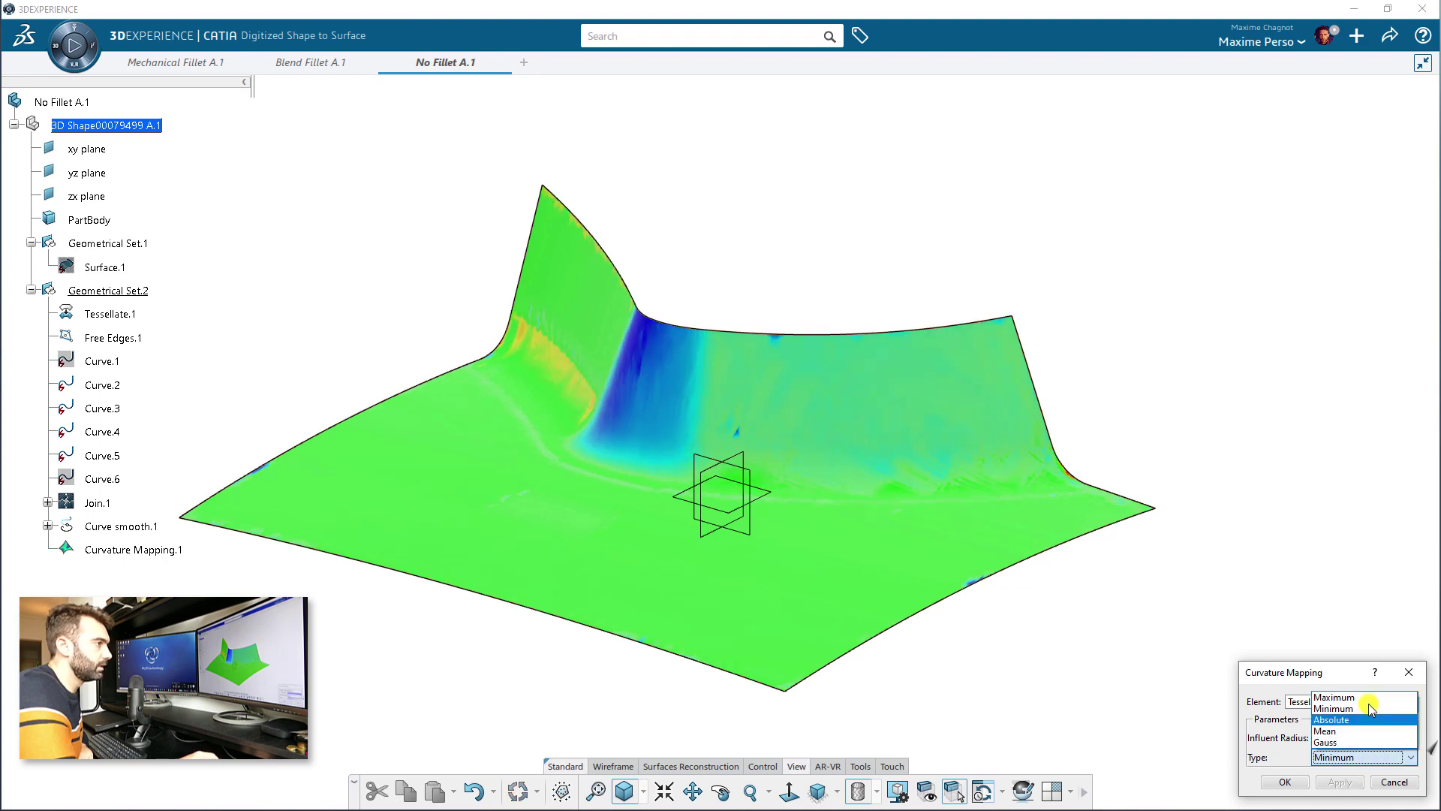
click(1363, 720)
click(1339, 782)
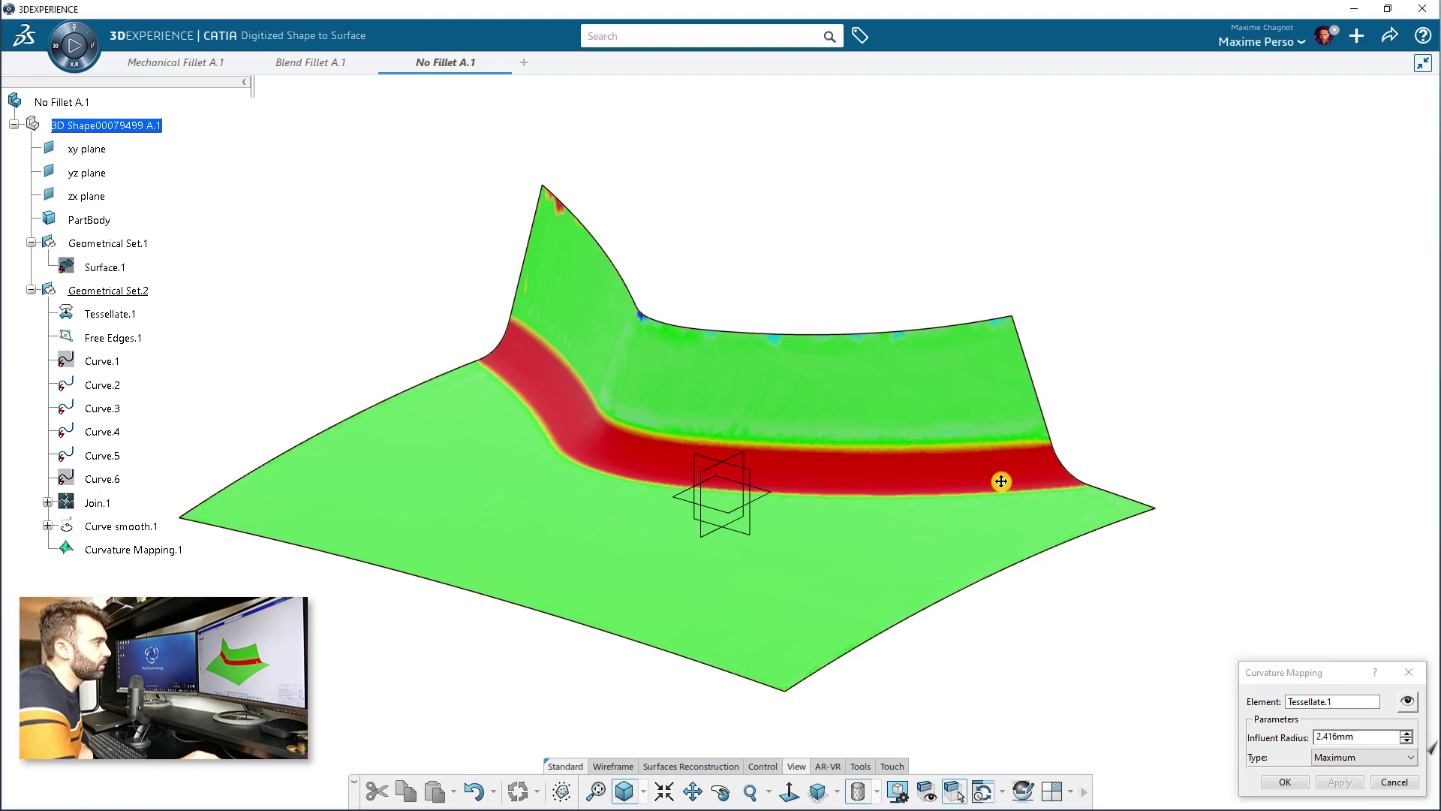
middle_drag(998, 486, 639, 363)
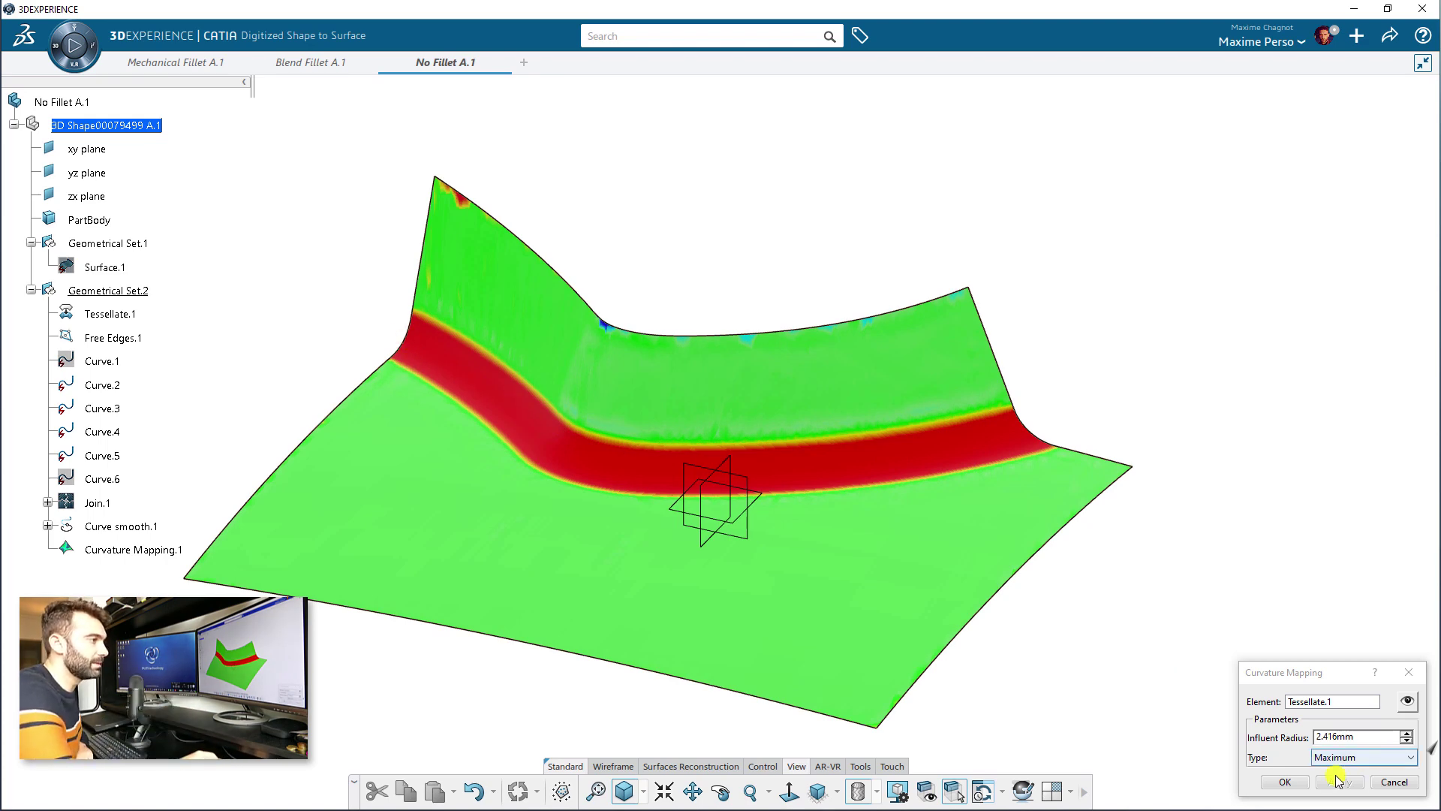
click(1285, 781)
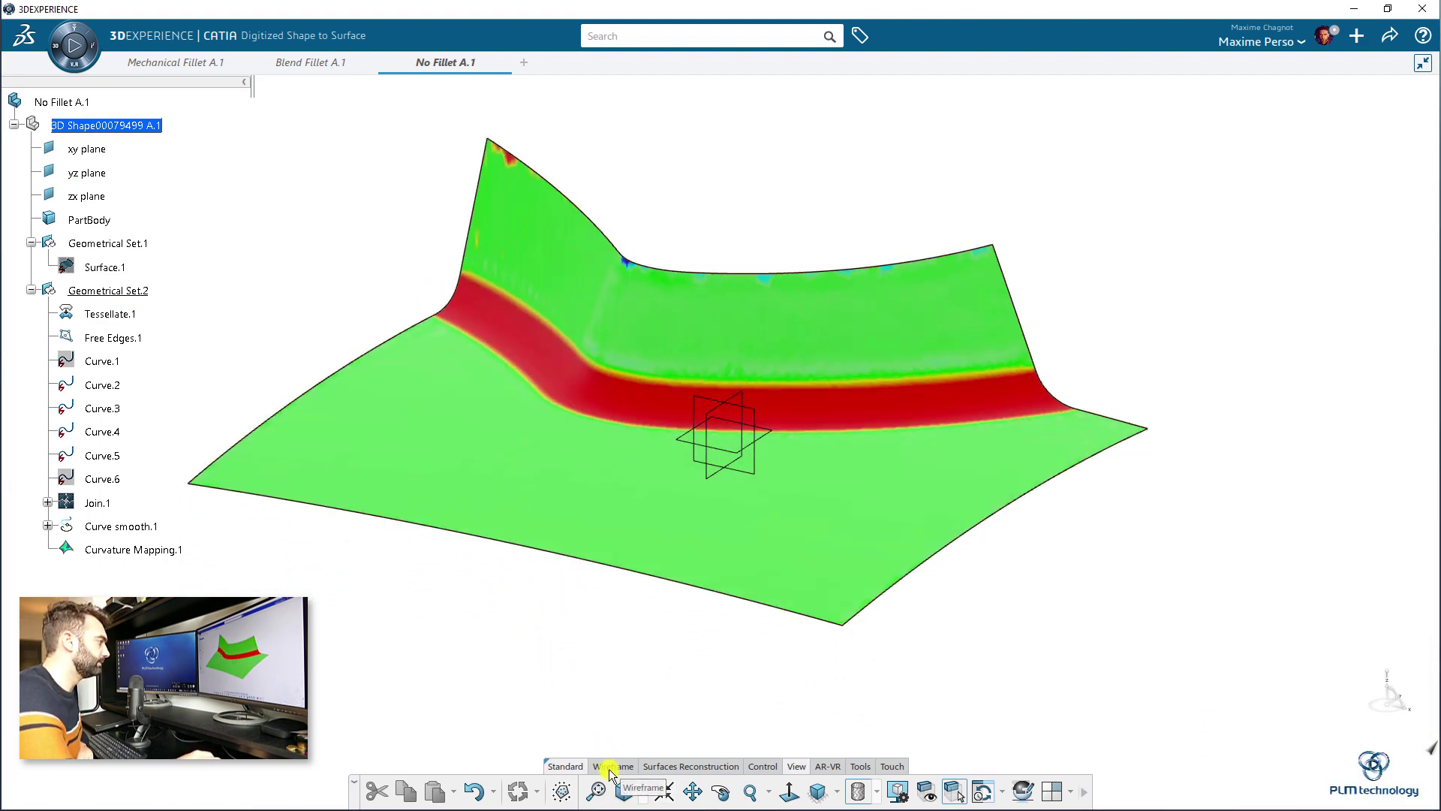
click(653, 766)
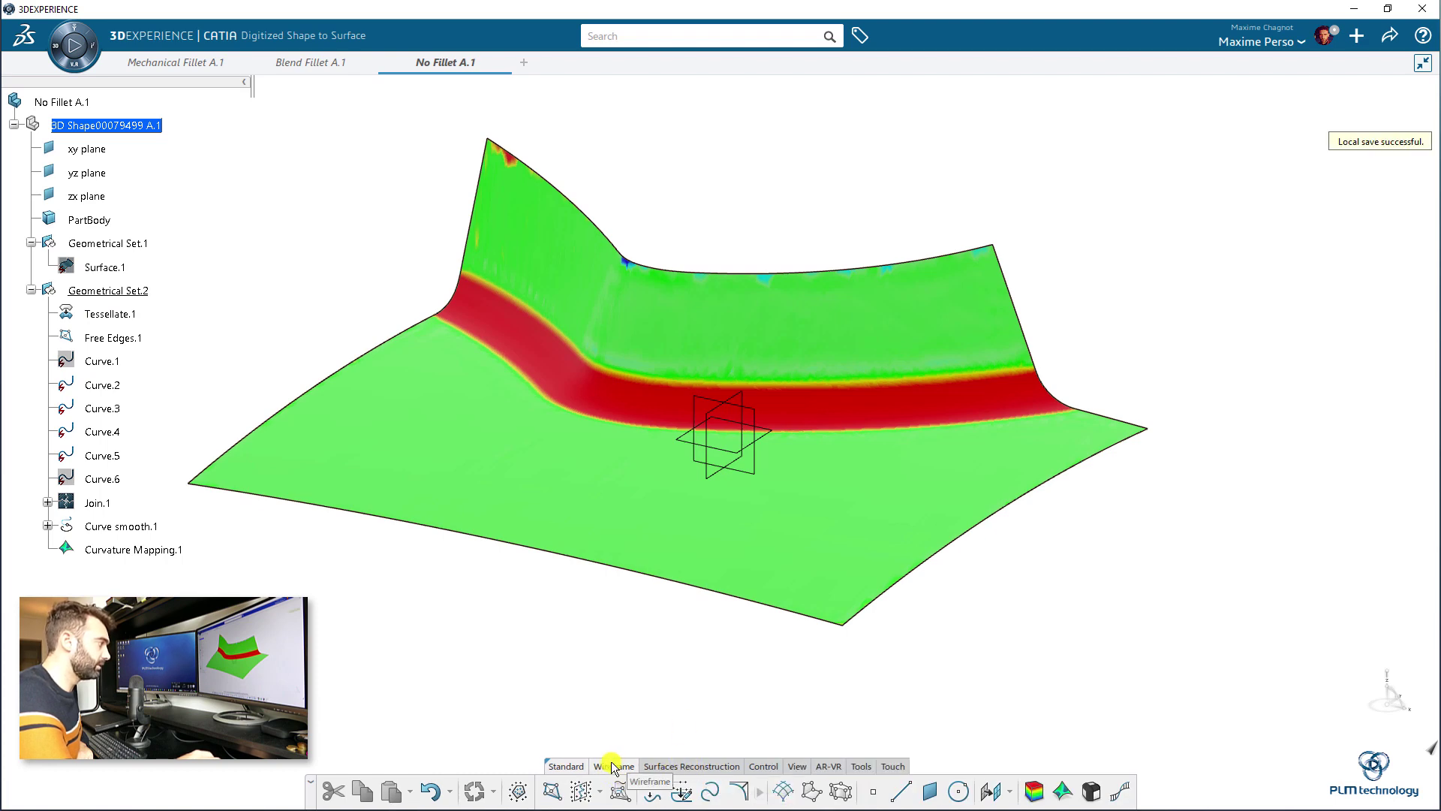
Start Curves Network Preparation on Tessellate.1 using Fillet Curves with constant offset.
click(782, 792)
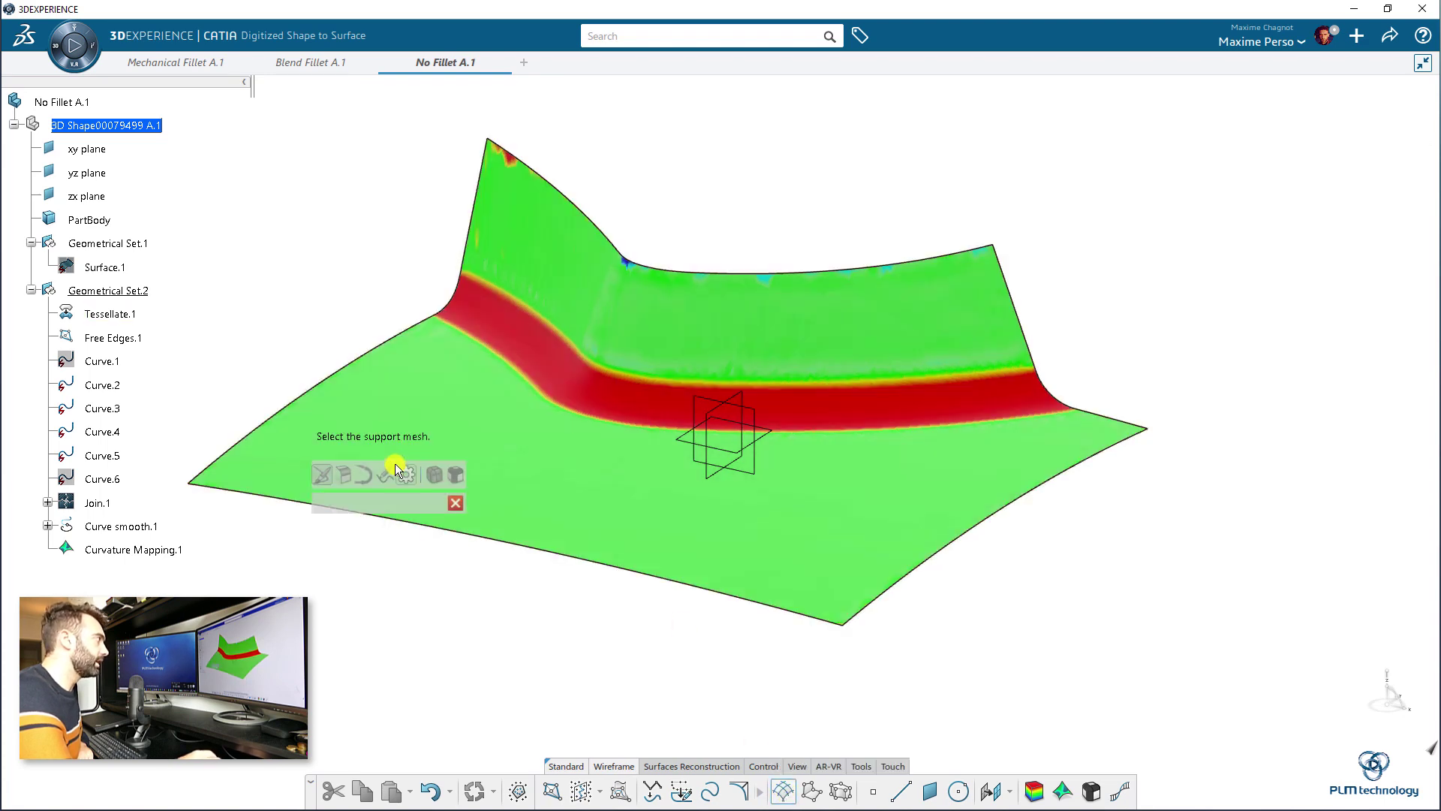
middle_drag(342, 490, 563, 669)
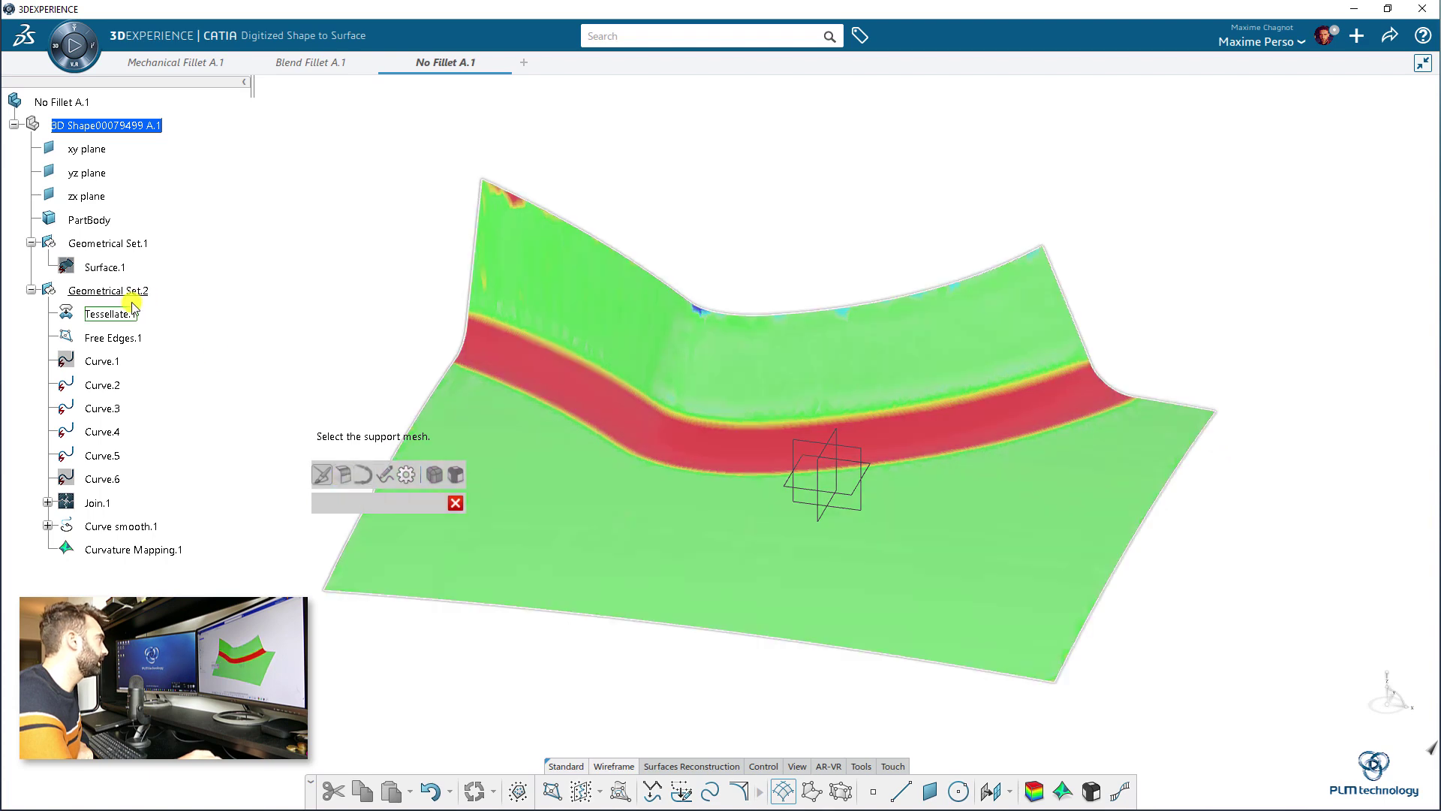
click(118, 316)
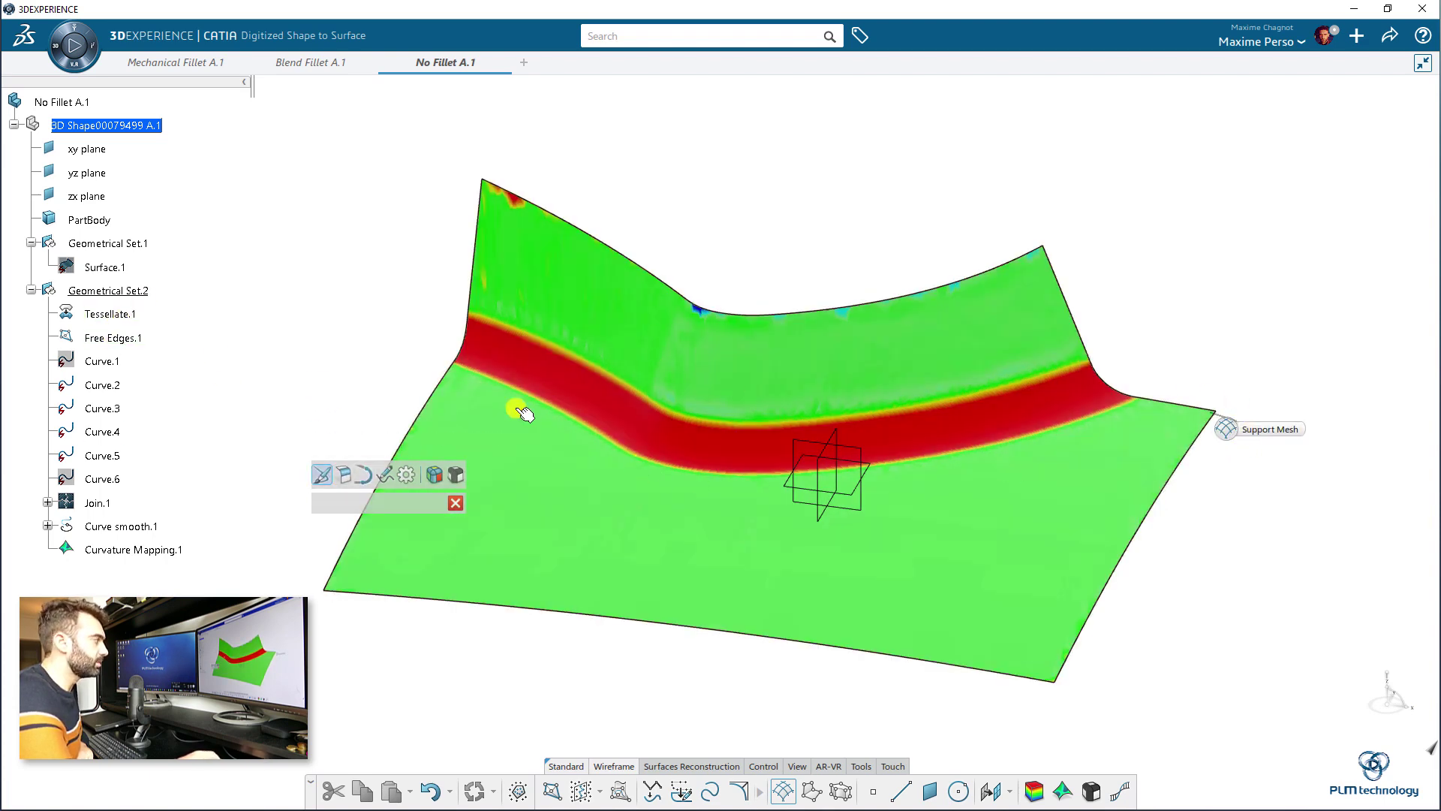
click(344, 474)
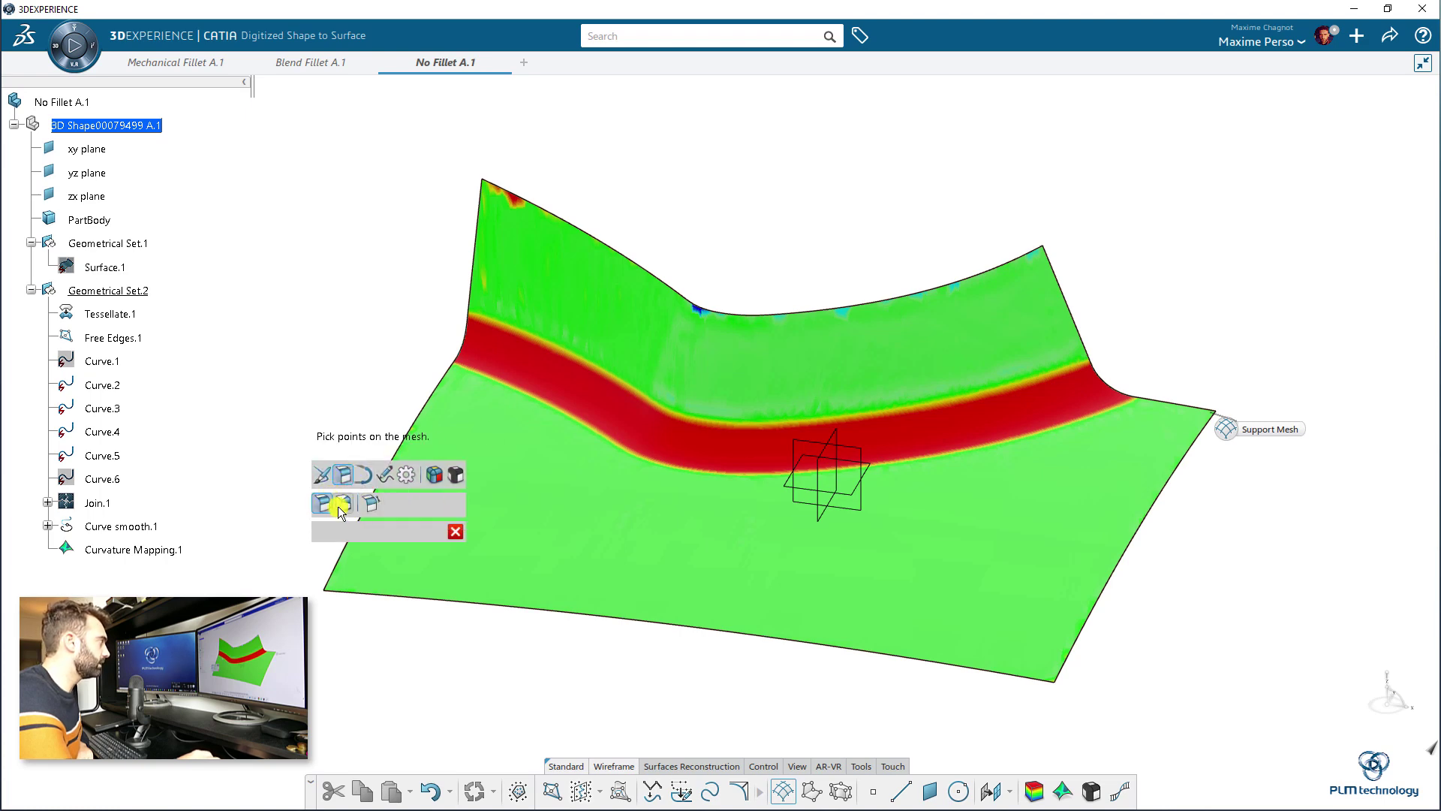
click(325, 504)
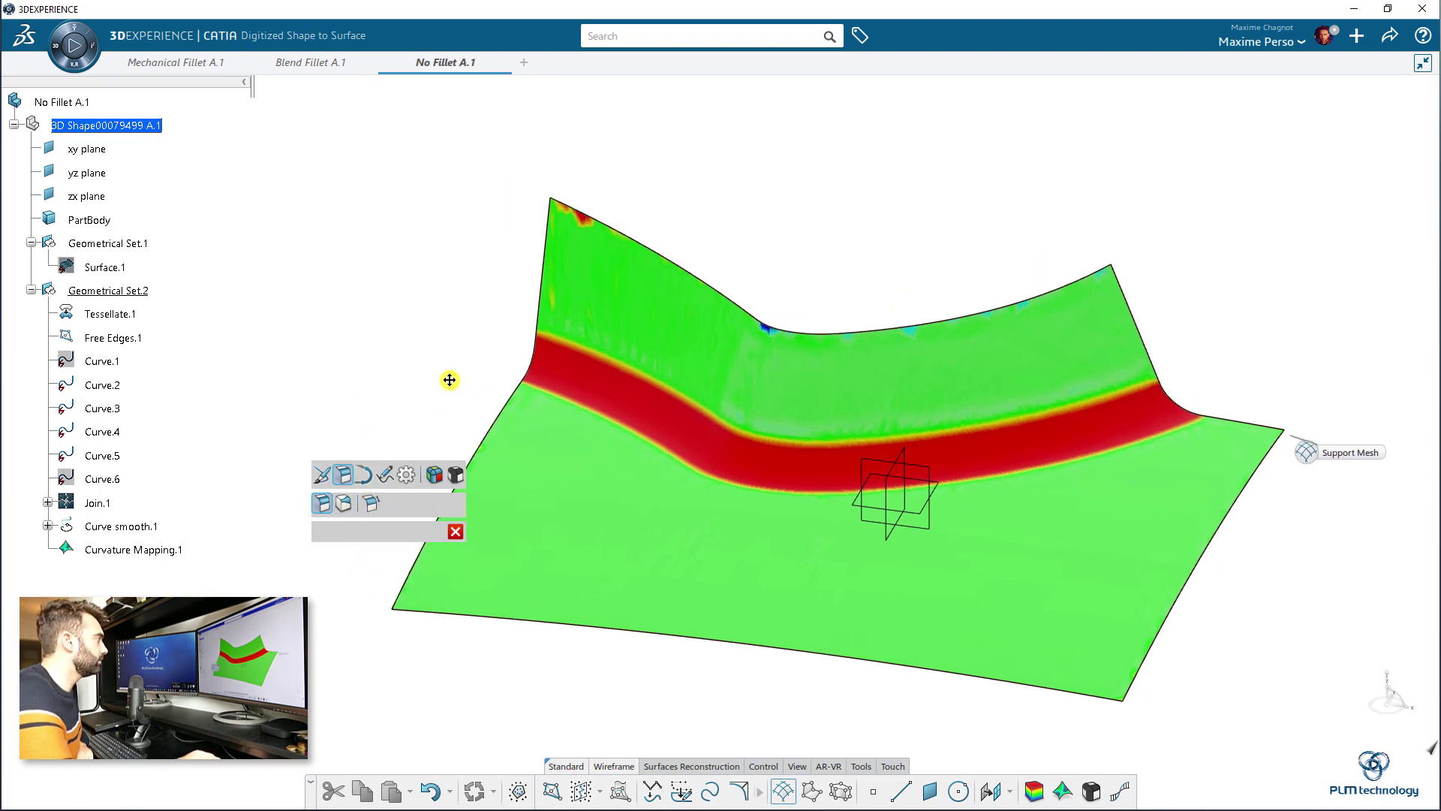
scroll(483, 390, up, 5)
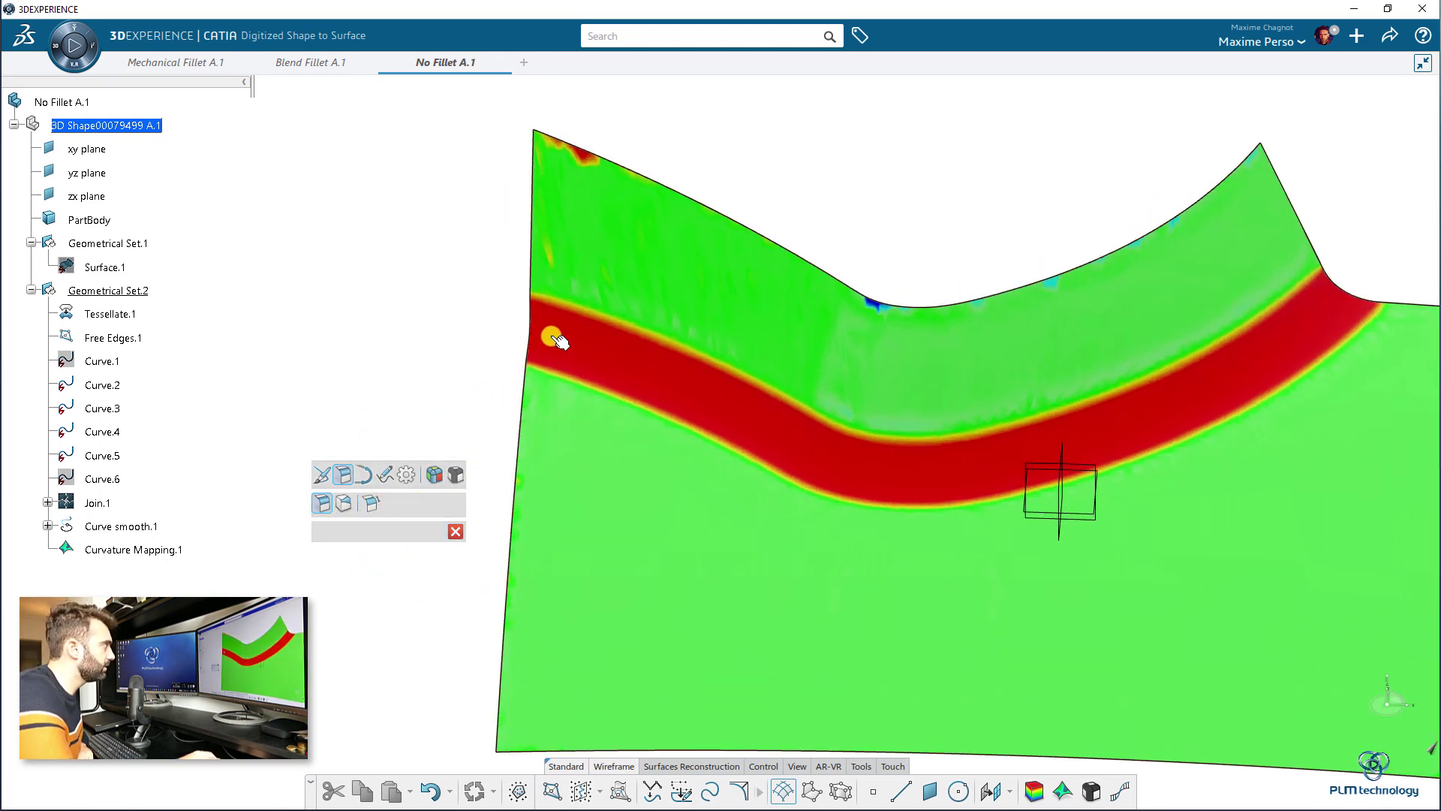
Place the first six points of the fillet curve along the red band.
click(554, 334)
click(647, 368)
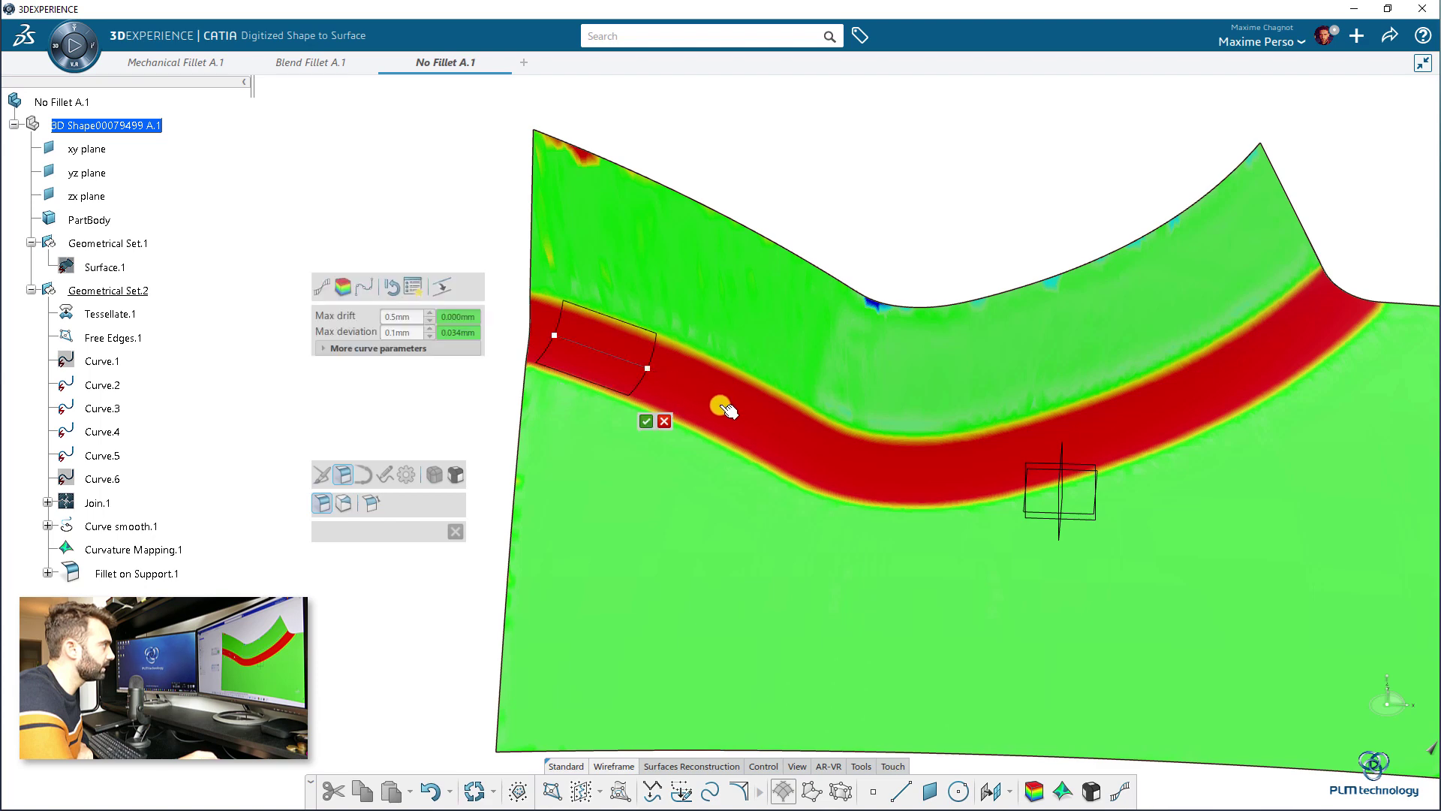
click(720, 405)
click(793, 450)
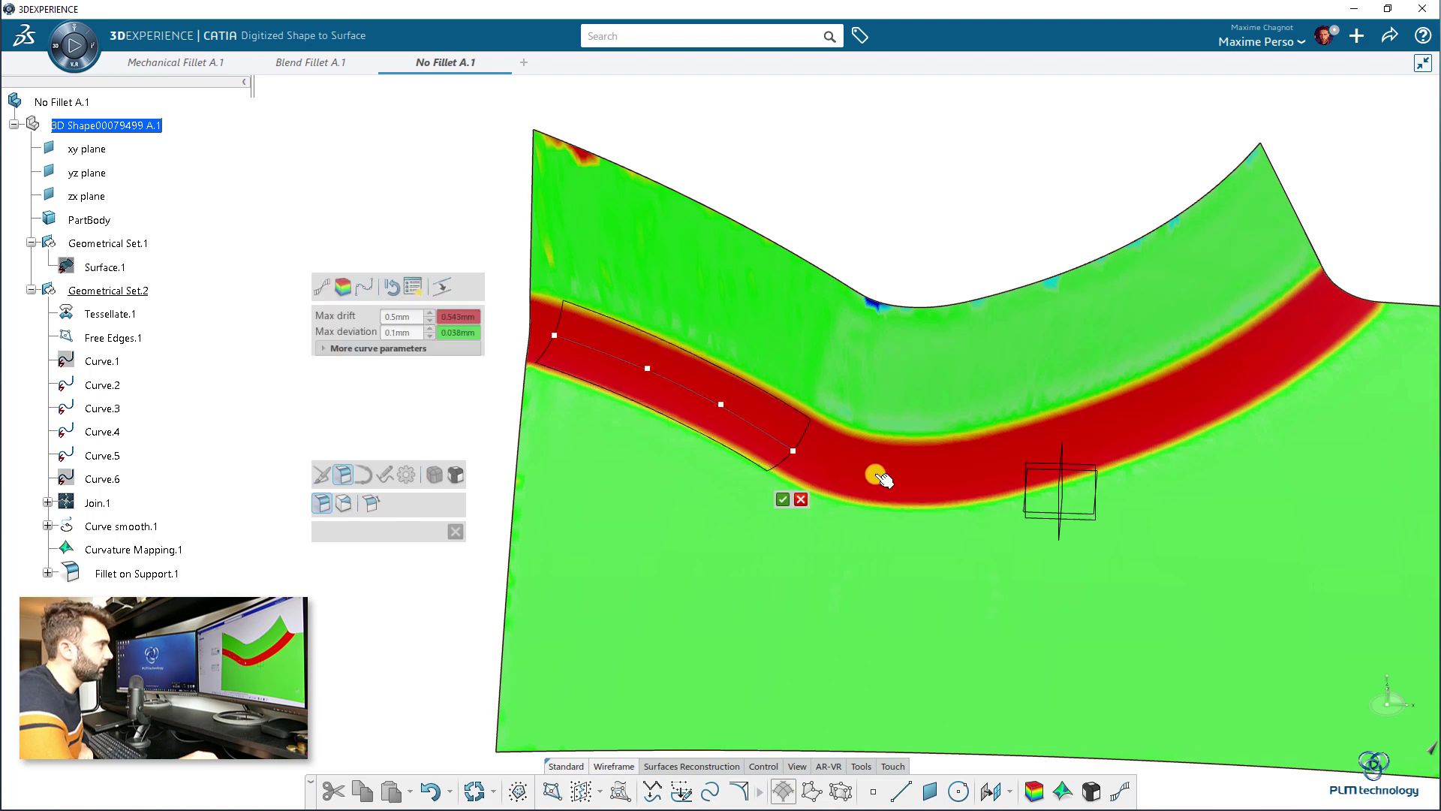
click(869, 473)
click(944, 474)
Continue the fillet curve with five more points to the band's far end.
middle_drag(1059, 438, 873, 455)
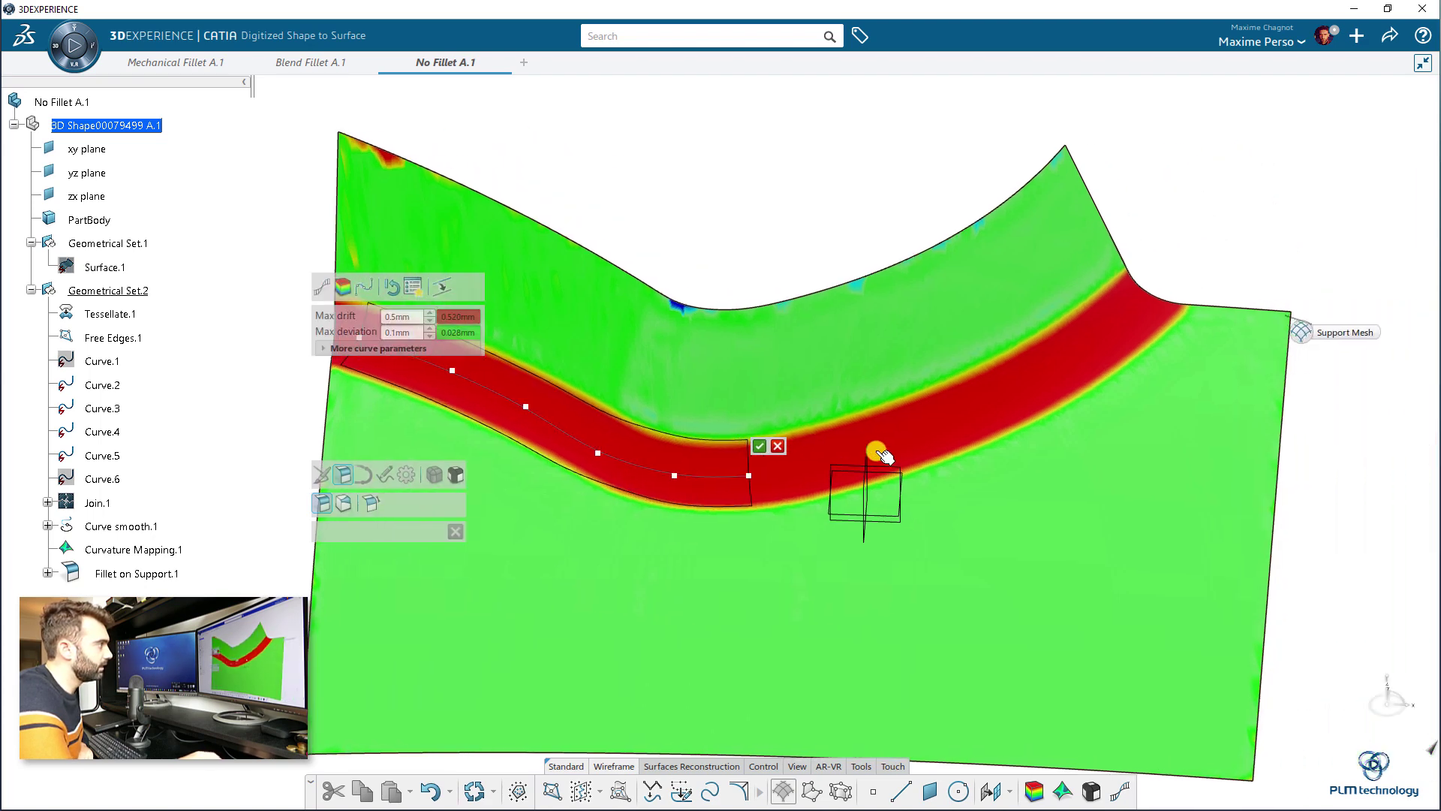
click(848, 451)
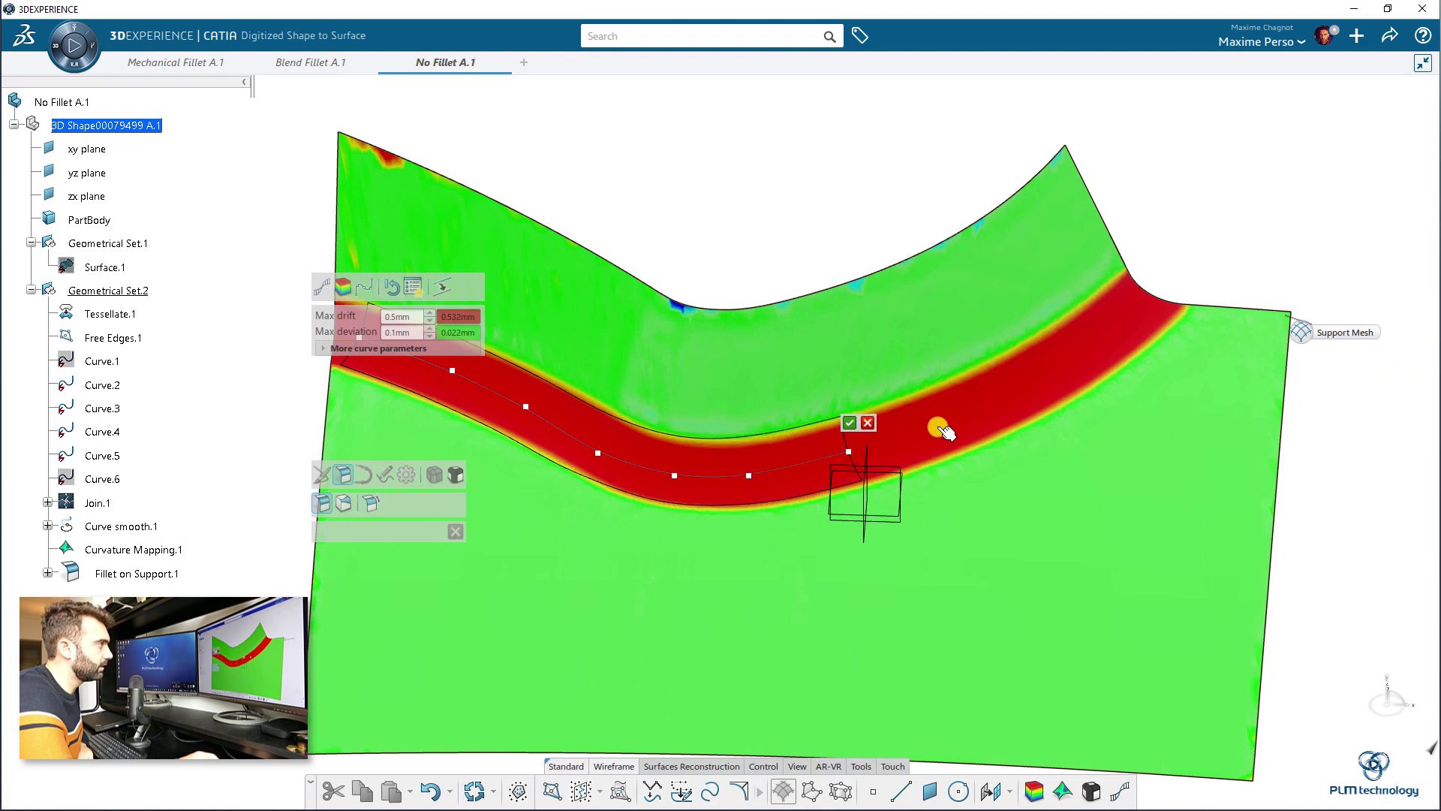
click(939, 424)
click(1027, 381)
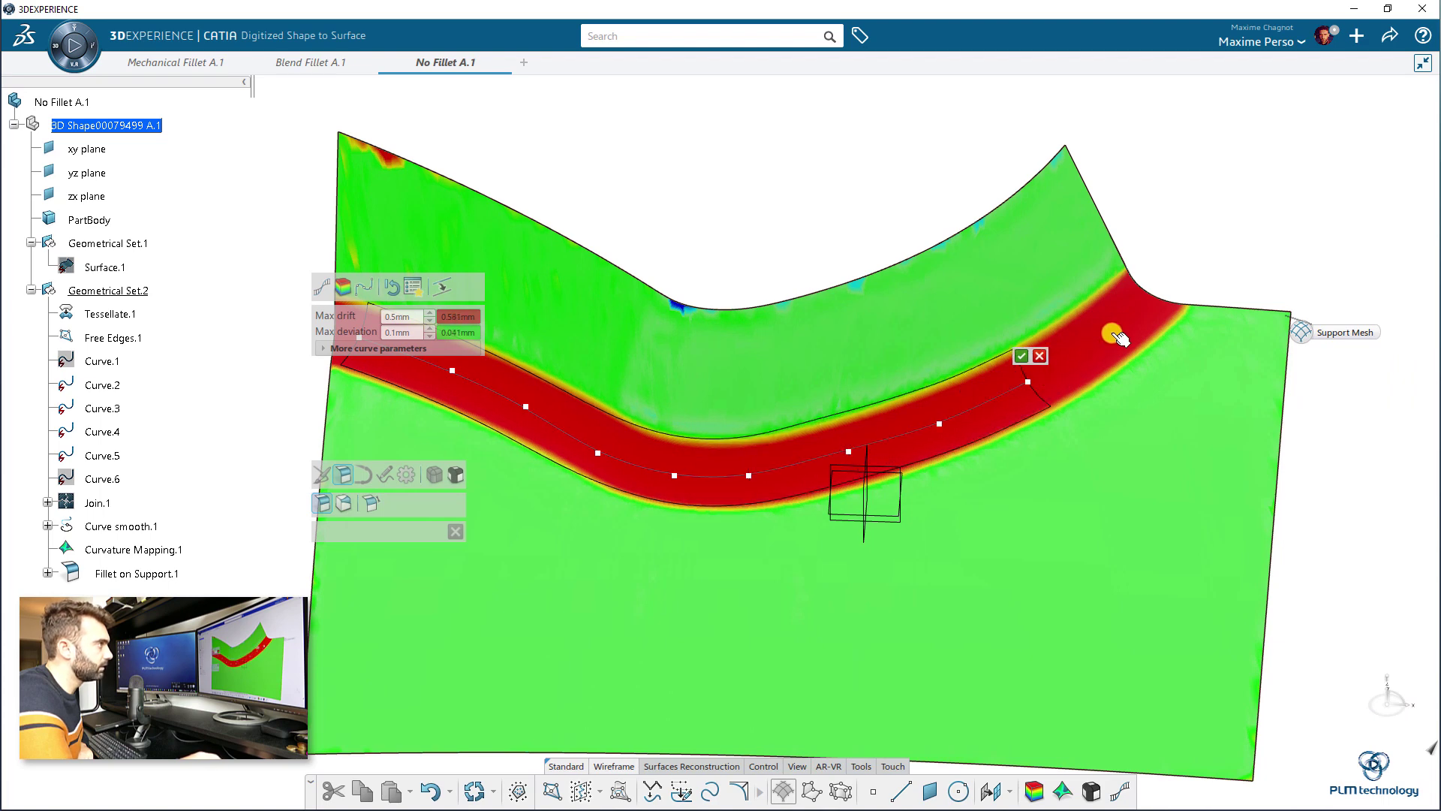
click(1092, 344)
click(1134, 309)
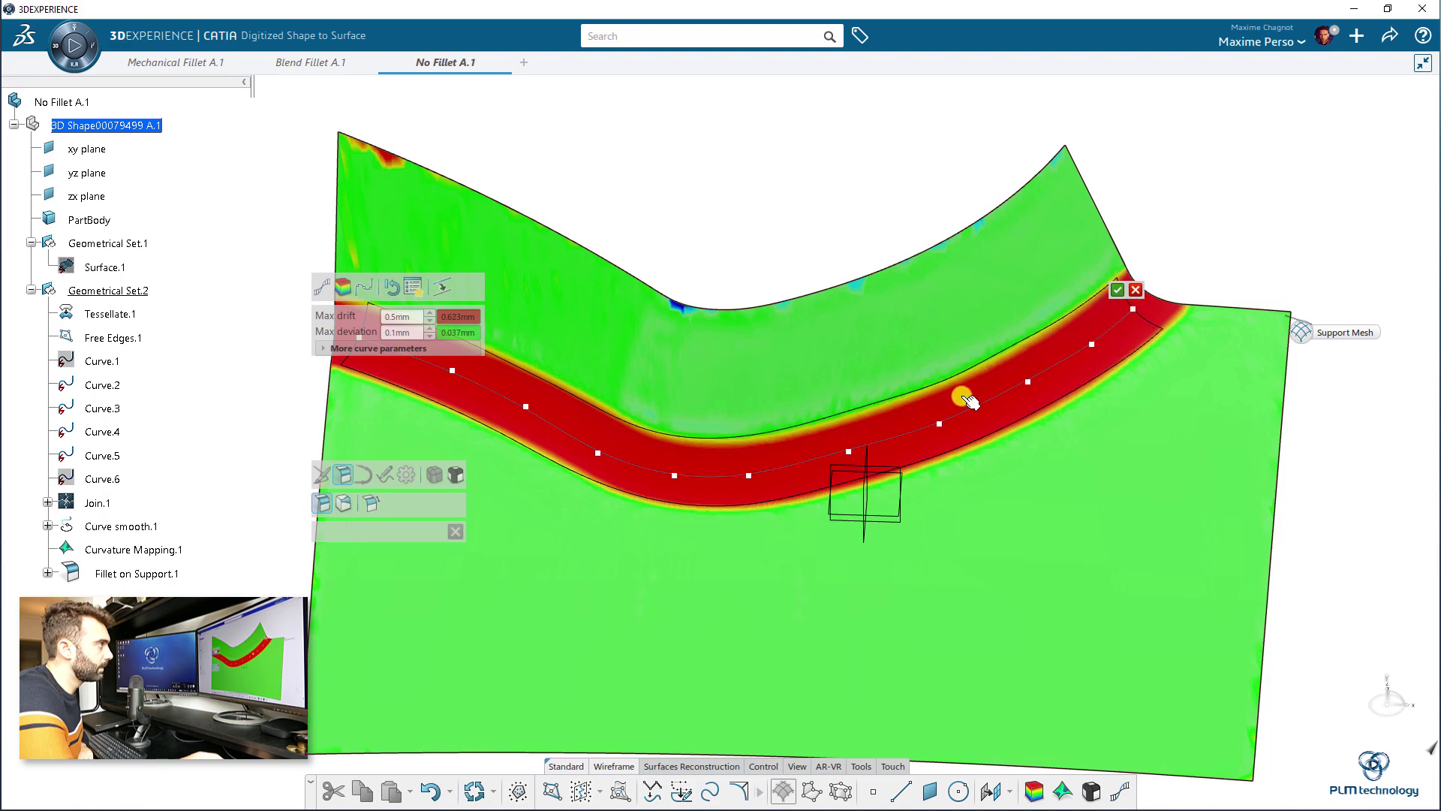
middle_drag(849, 467, 660, 489)
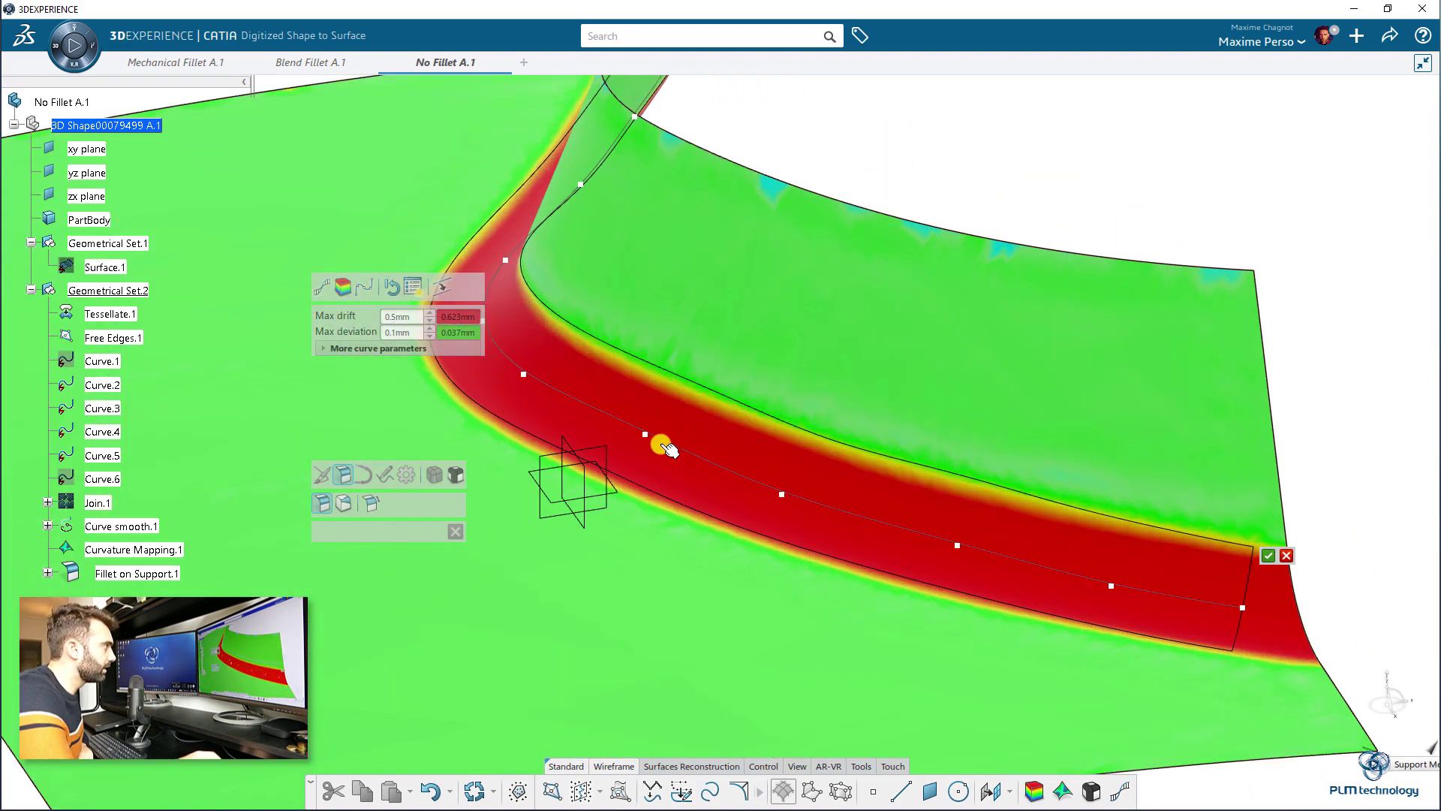
Confirm the traced fillet curve and cancel the extra second fillet curve.
click(1267, 555)
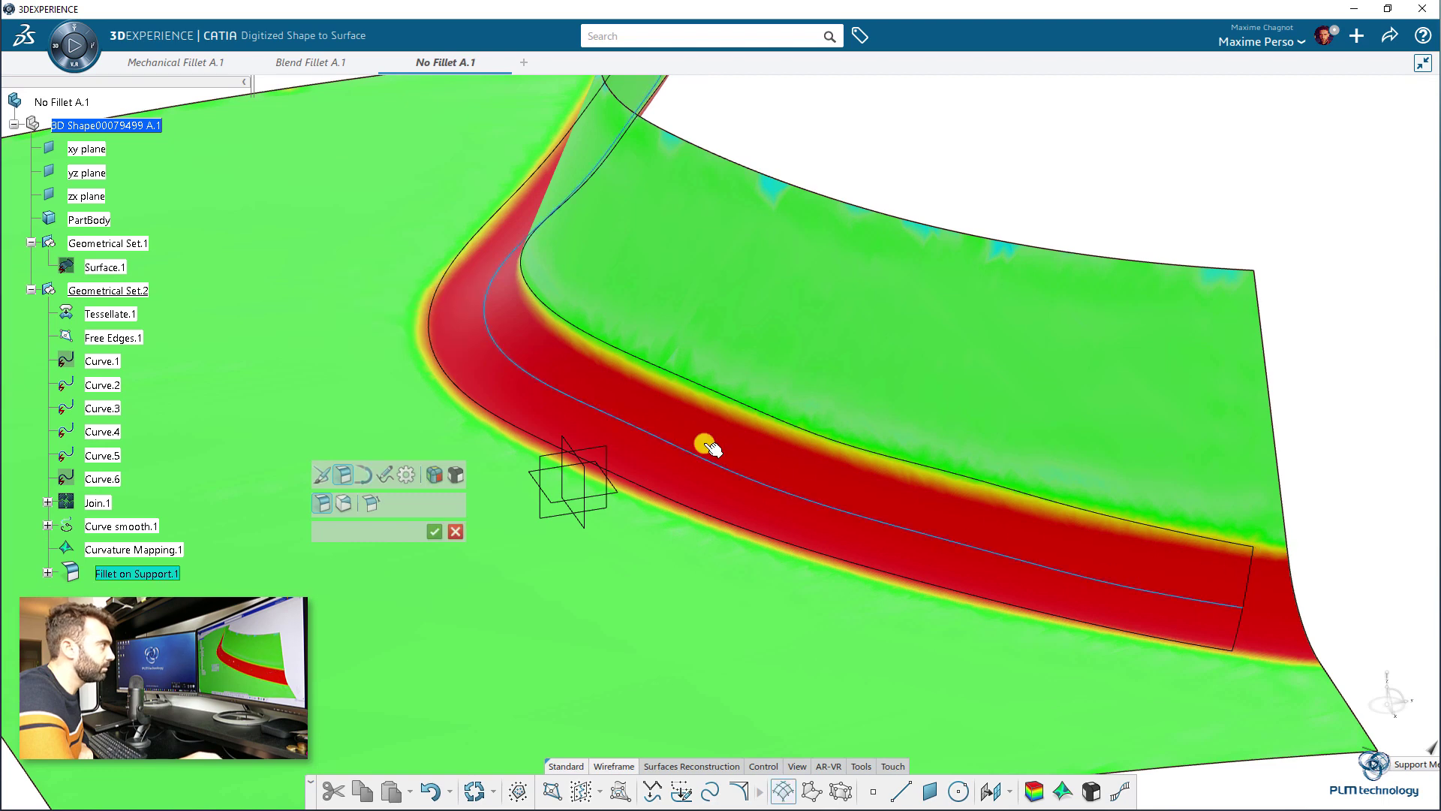
click(652, 435)
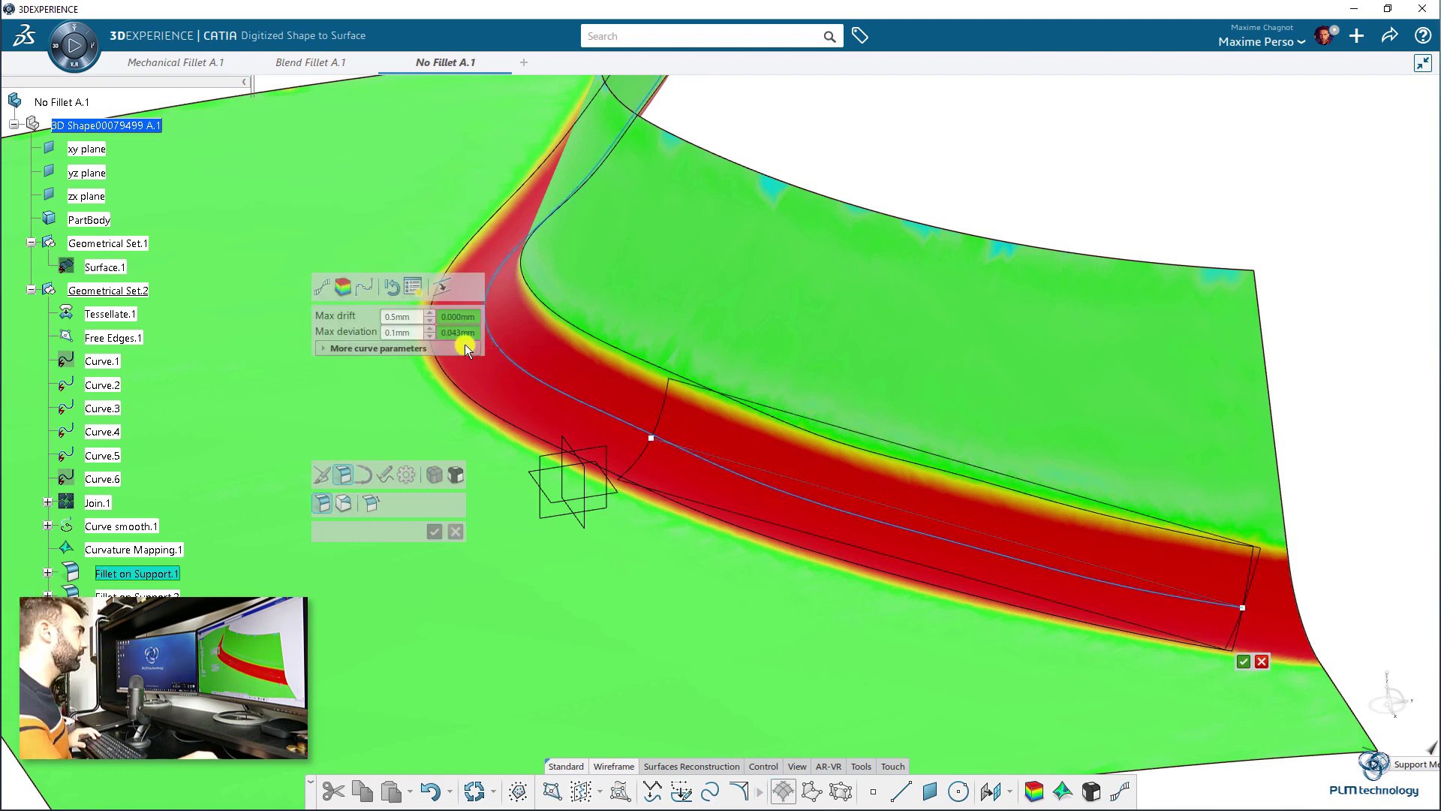
click(575, 447)
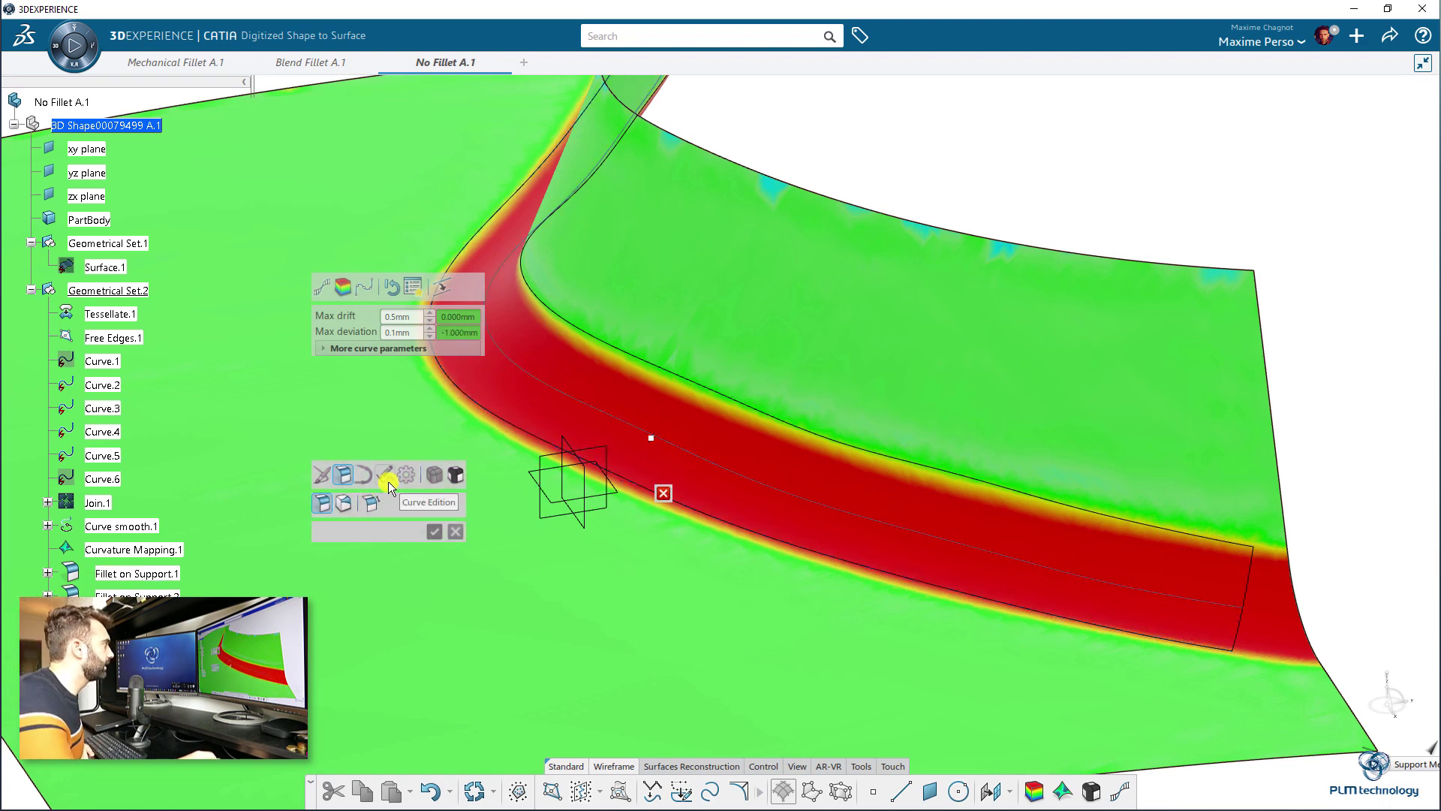
click(655, 437)
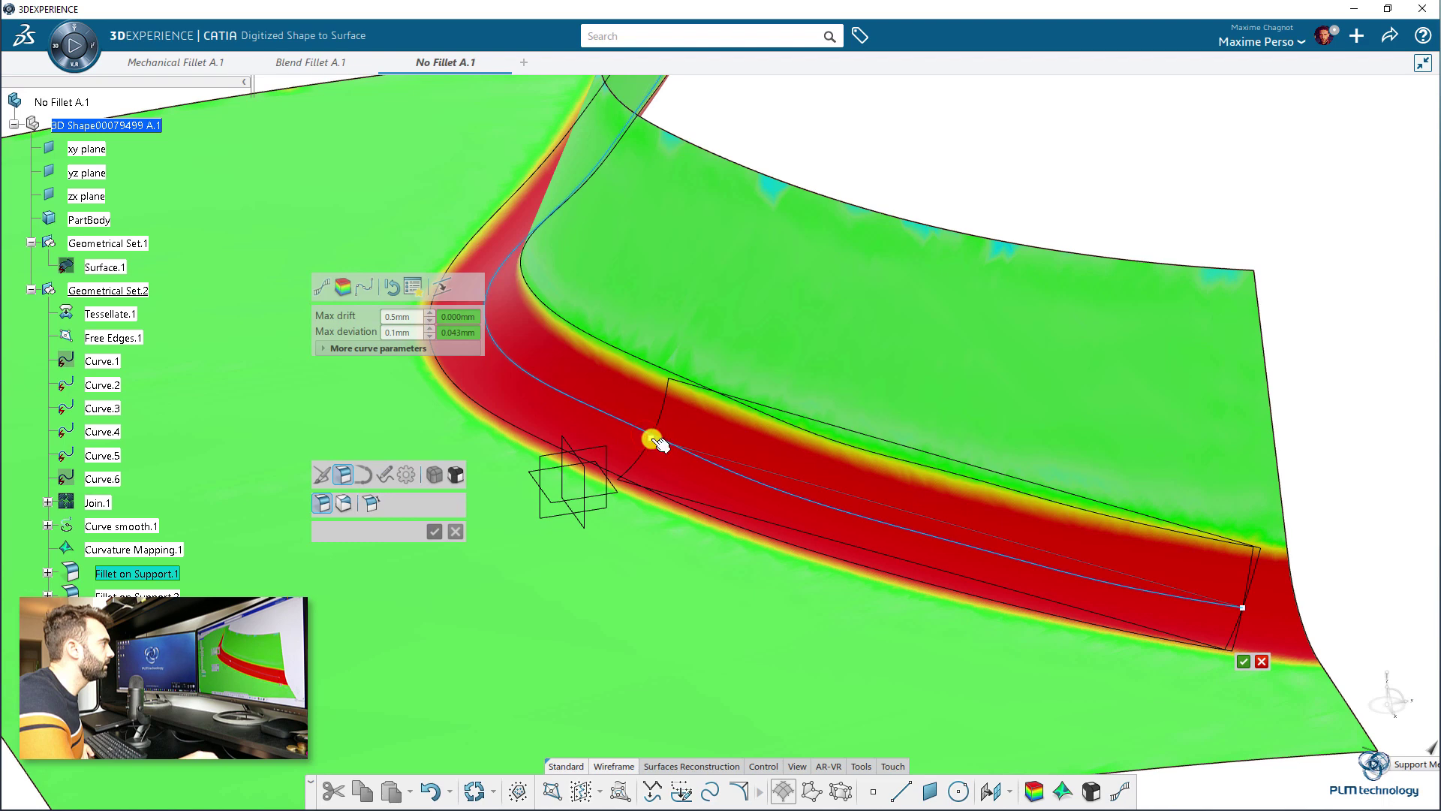
click(1262, 659)
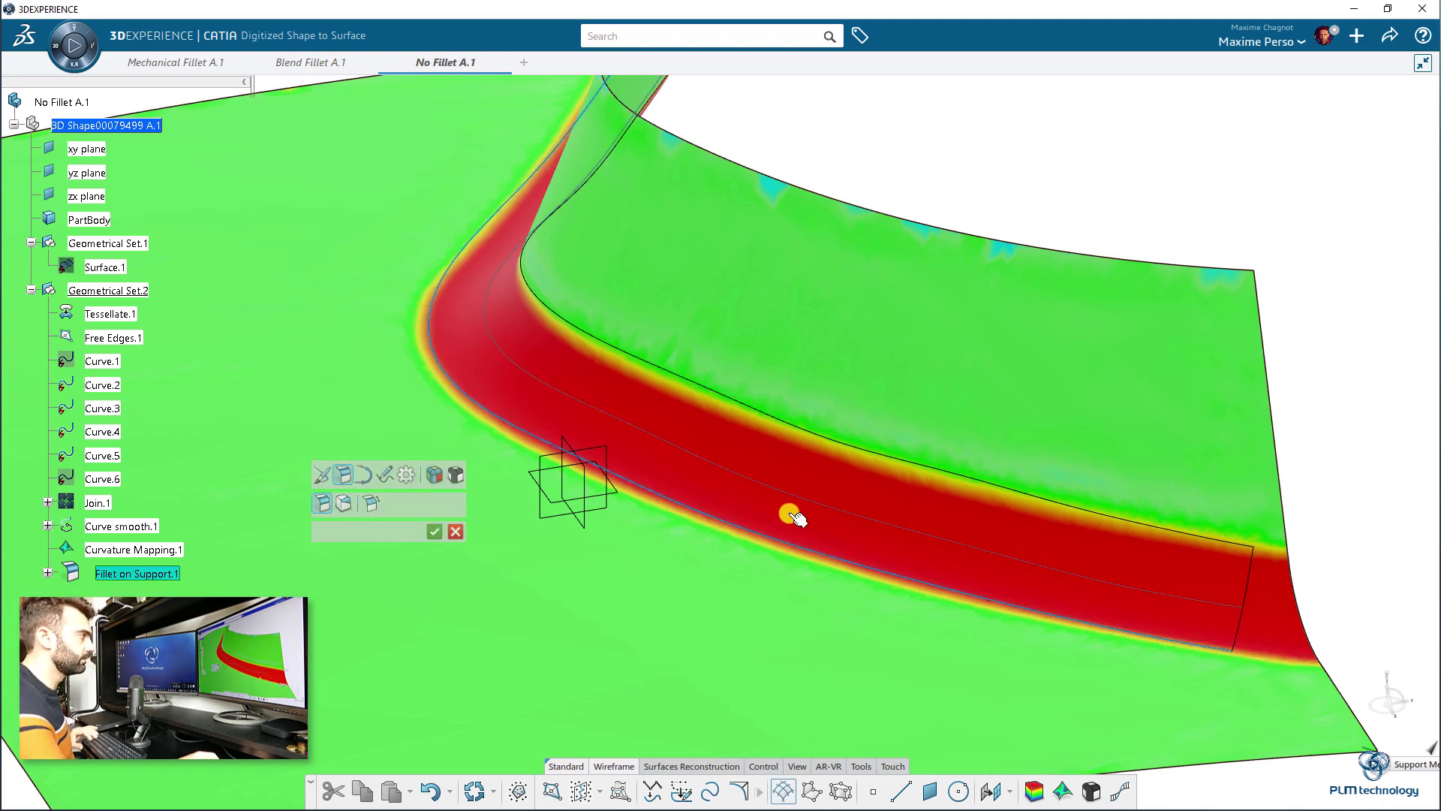
Adjust Fillet on Support.1 with Curve Edition, then close Curves Network Preparation with OK.
click(387, 473)
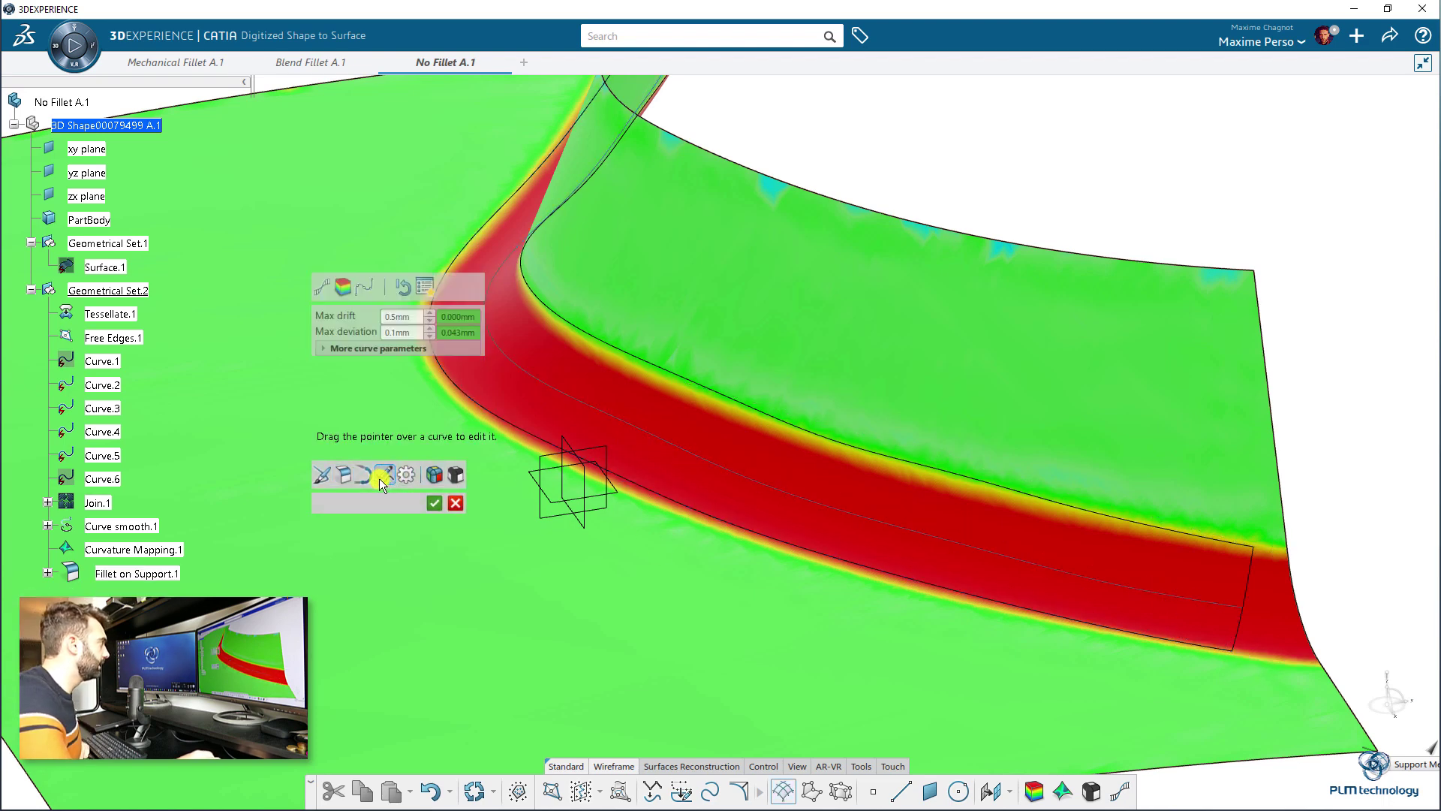
click(605, 418)
drag(605, 418, 627, 425)
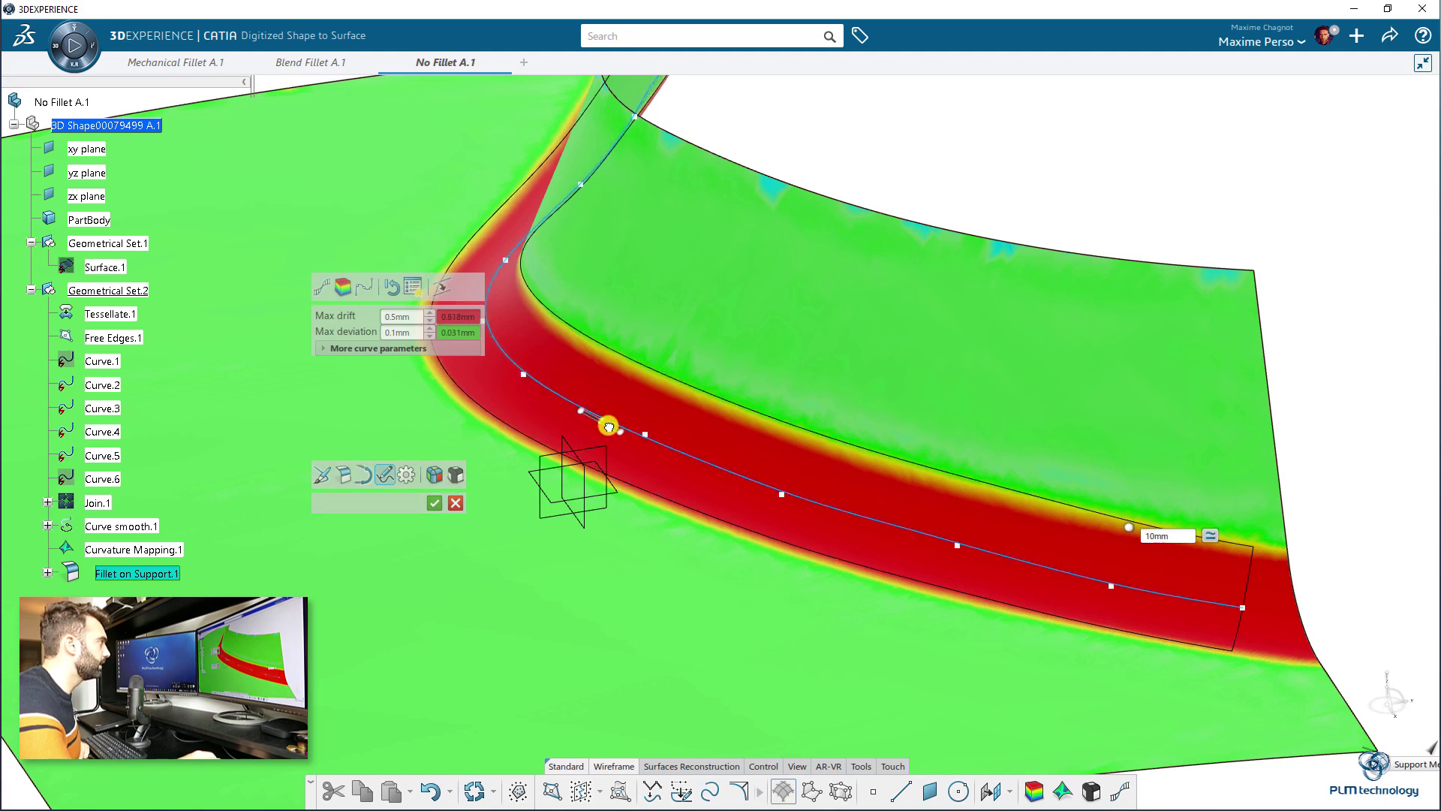
middle_drag(537, 422, 843, 547)
click(434, 502)
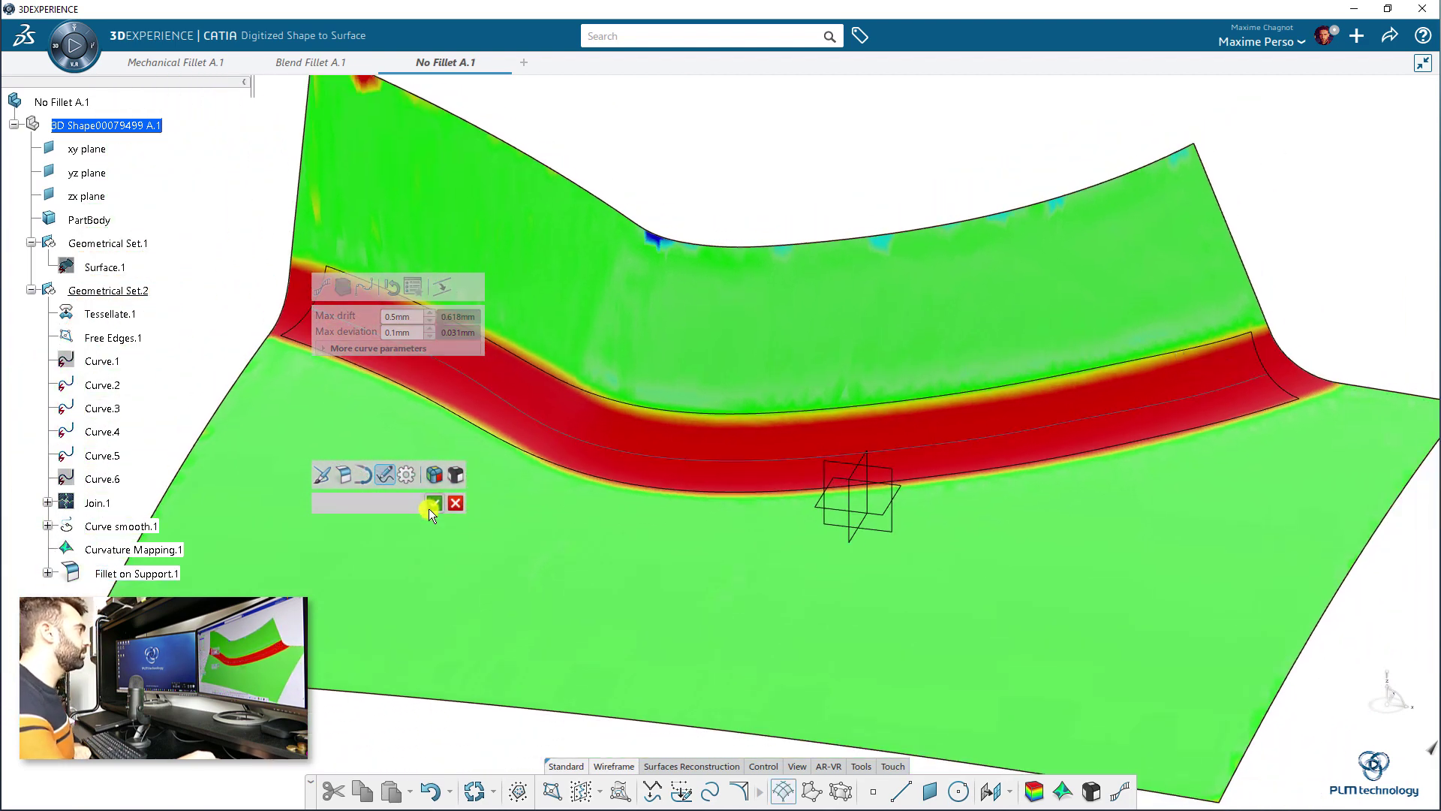
click(434, 502)
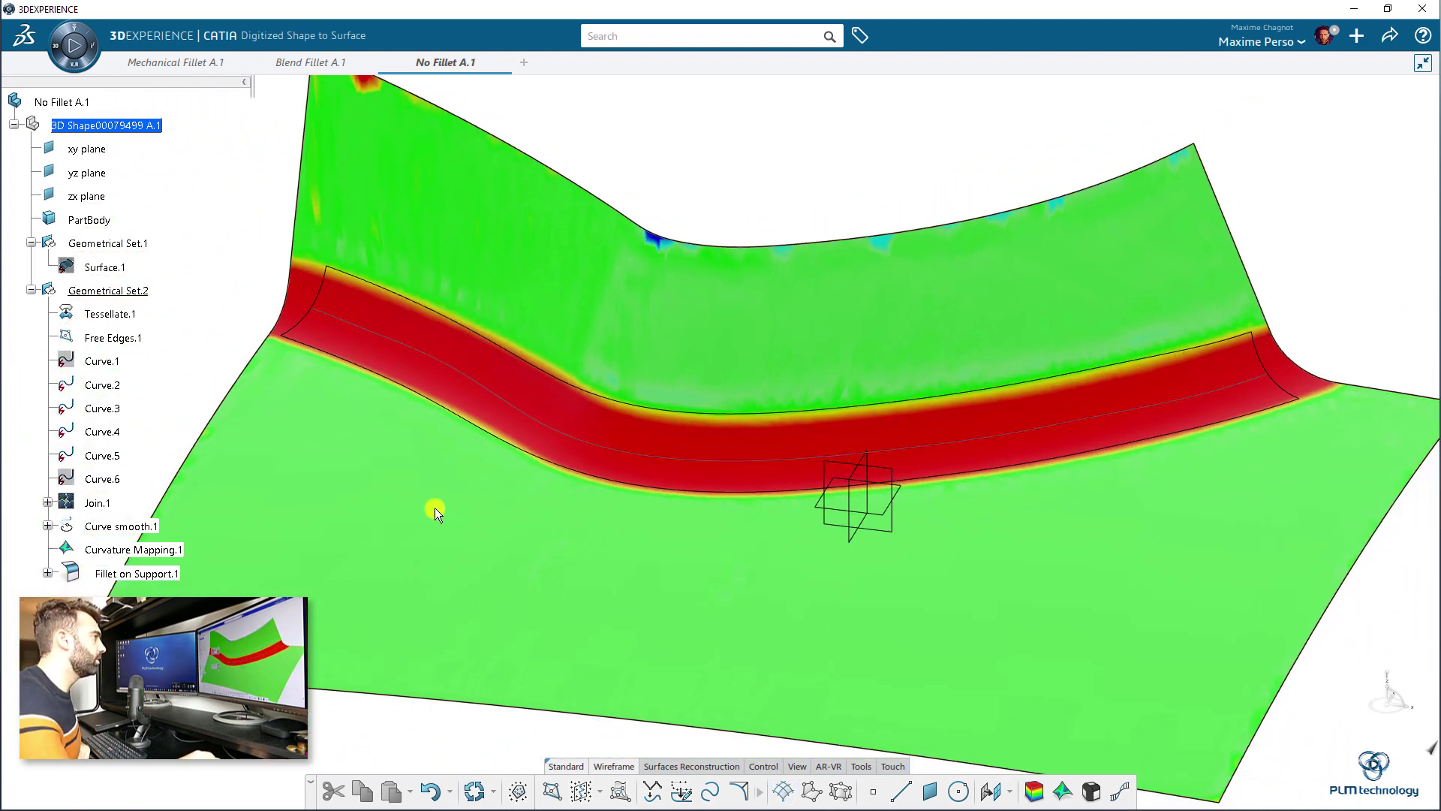
Hide Curvature Mapping.1 so only the plain shaded mesh and fillet curve outlines show.
middle_drag(895, 586, 552, 366)
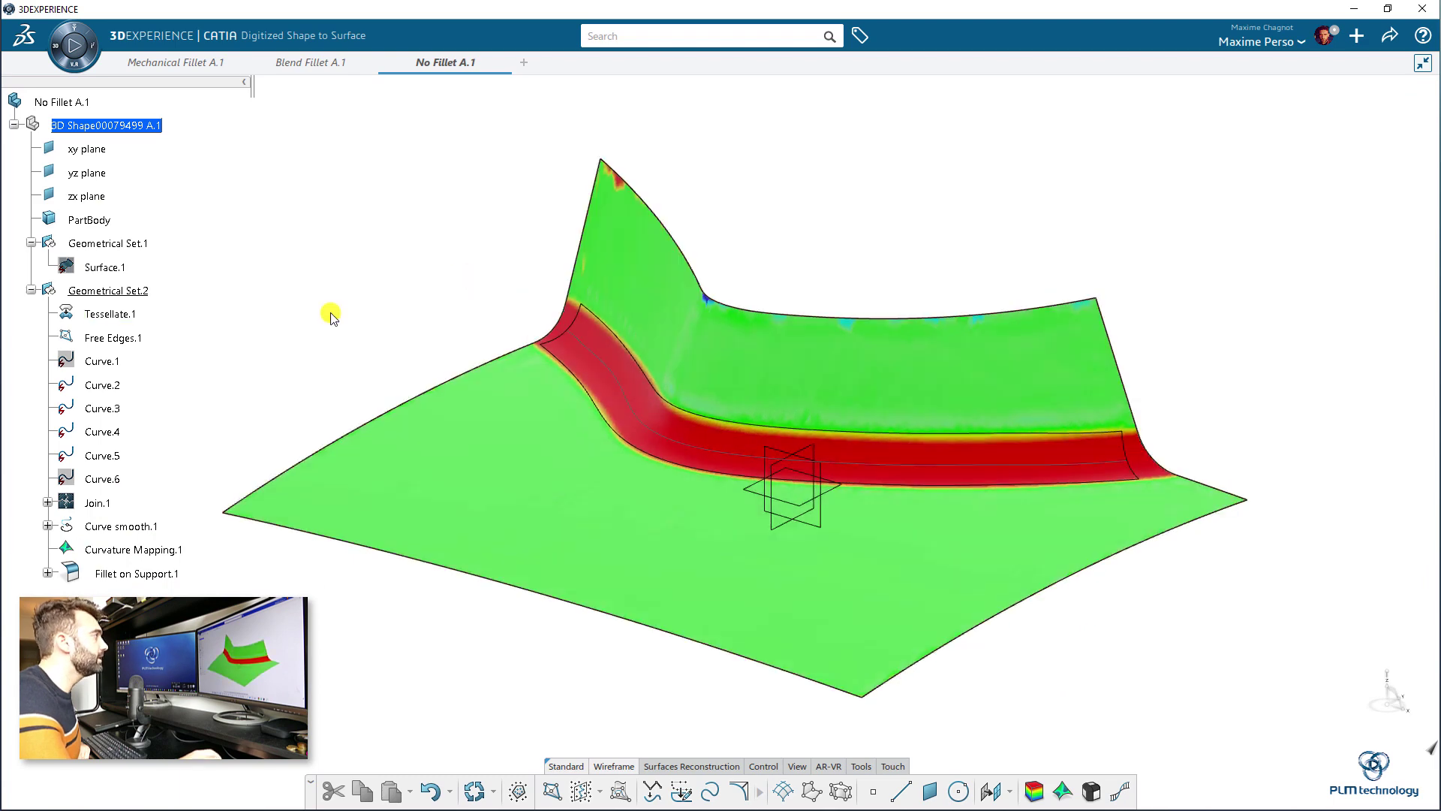
right_click(104, 546)
click(173, 225)
middle_drag(379, 260, 525, 408)
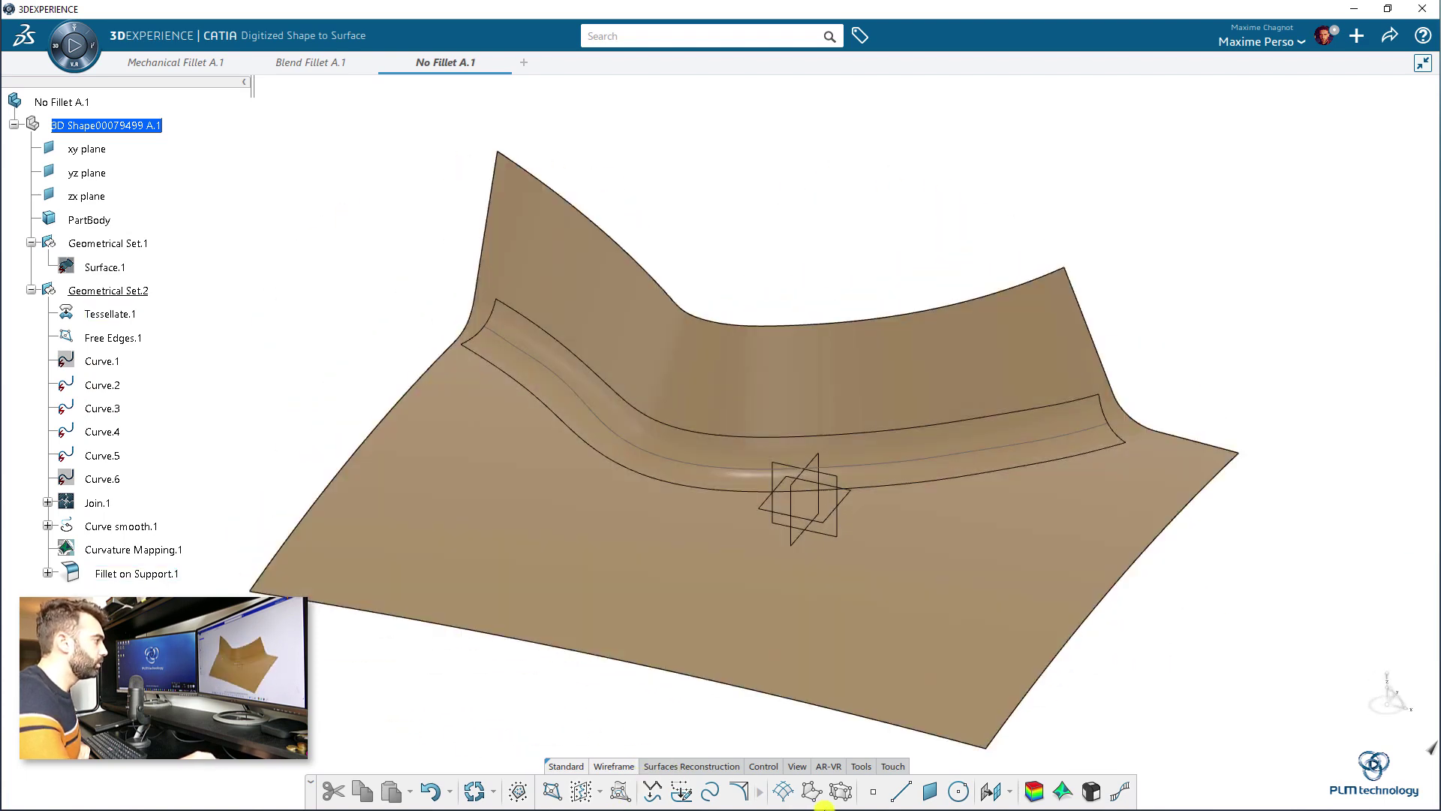
Relaunch Curves Network Preparation on Tessellate.1 and begin a curve near the fillet's end.
click(783, 791)
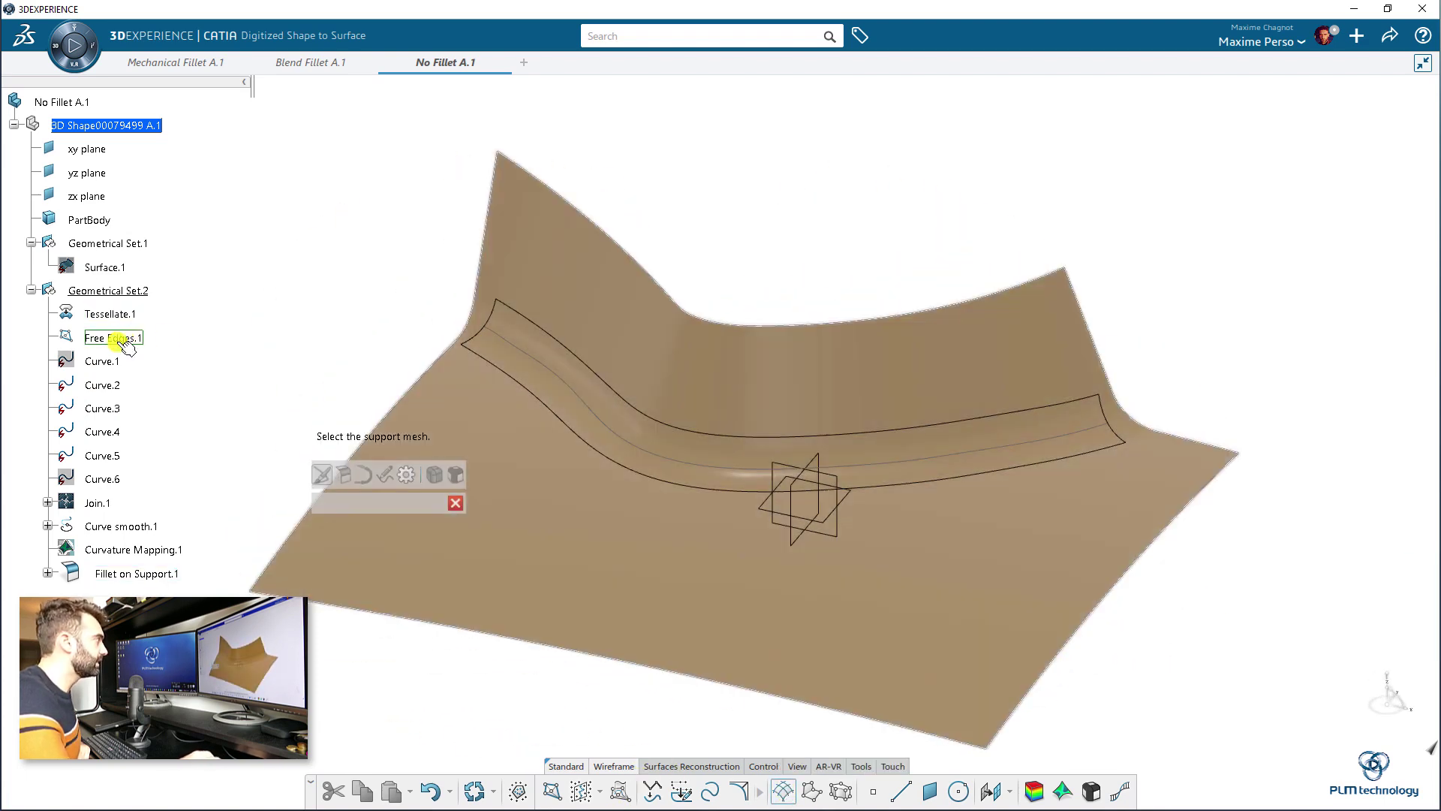
click(122, 341)
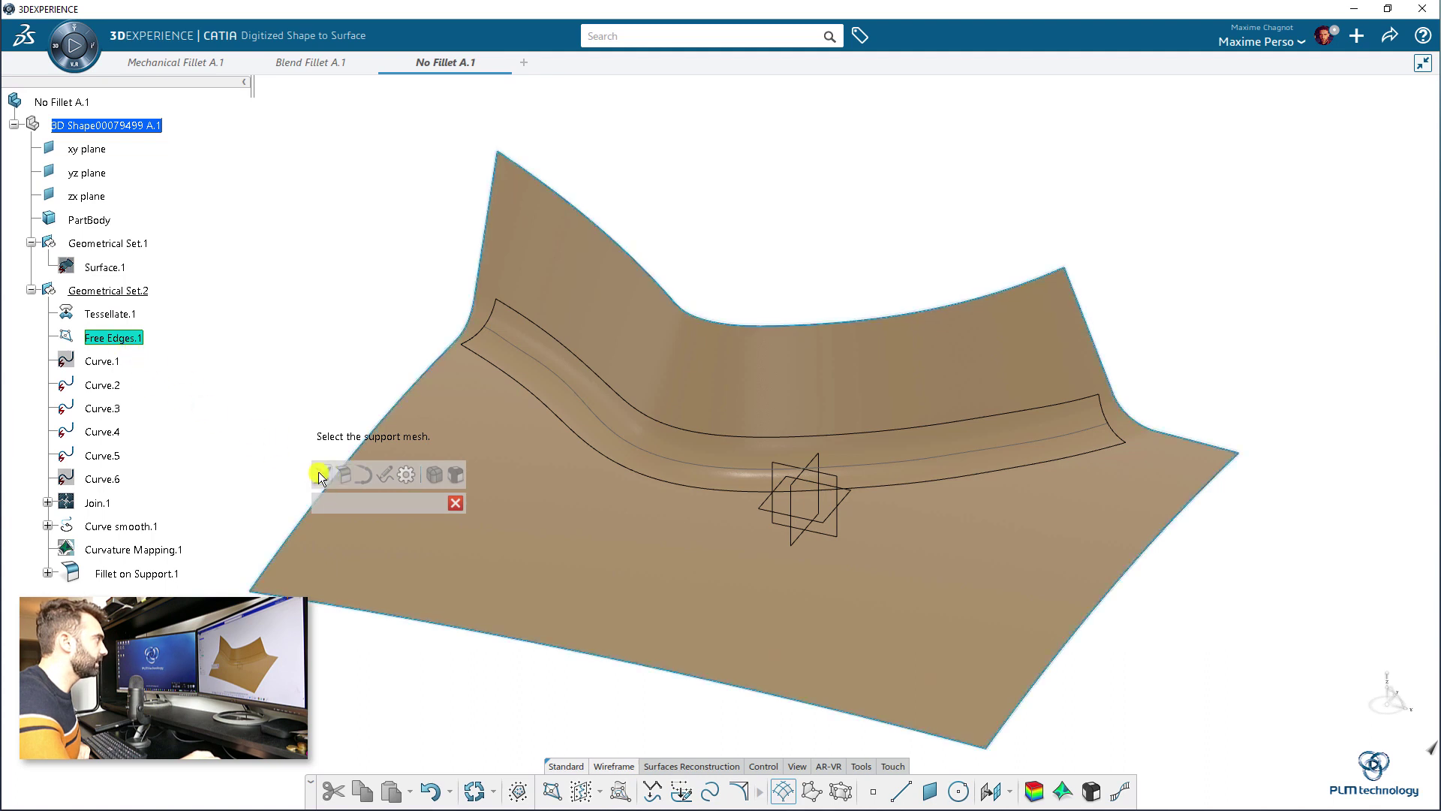
click(126, 316)
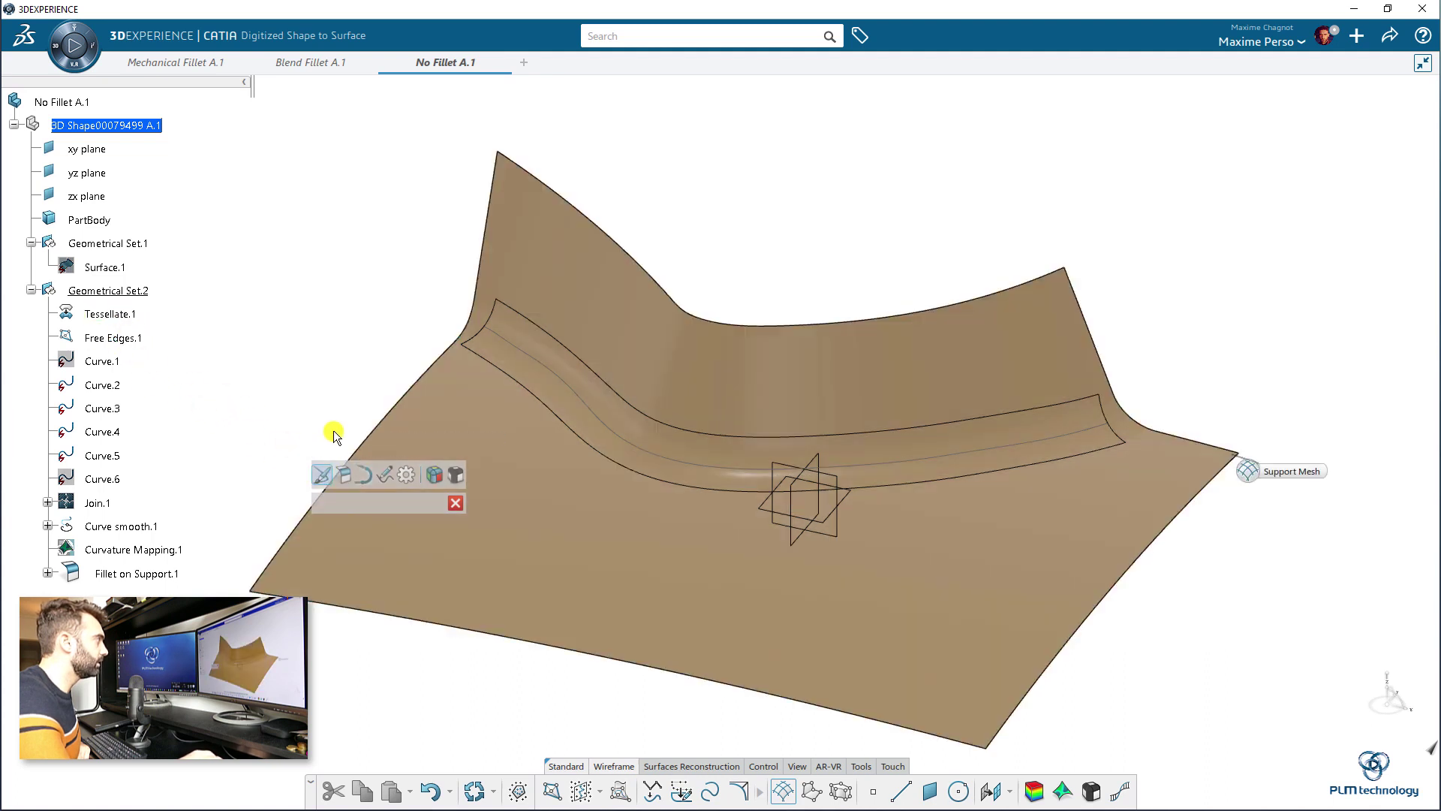
click(326, 478)
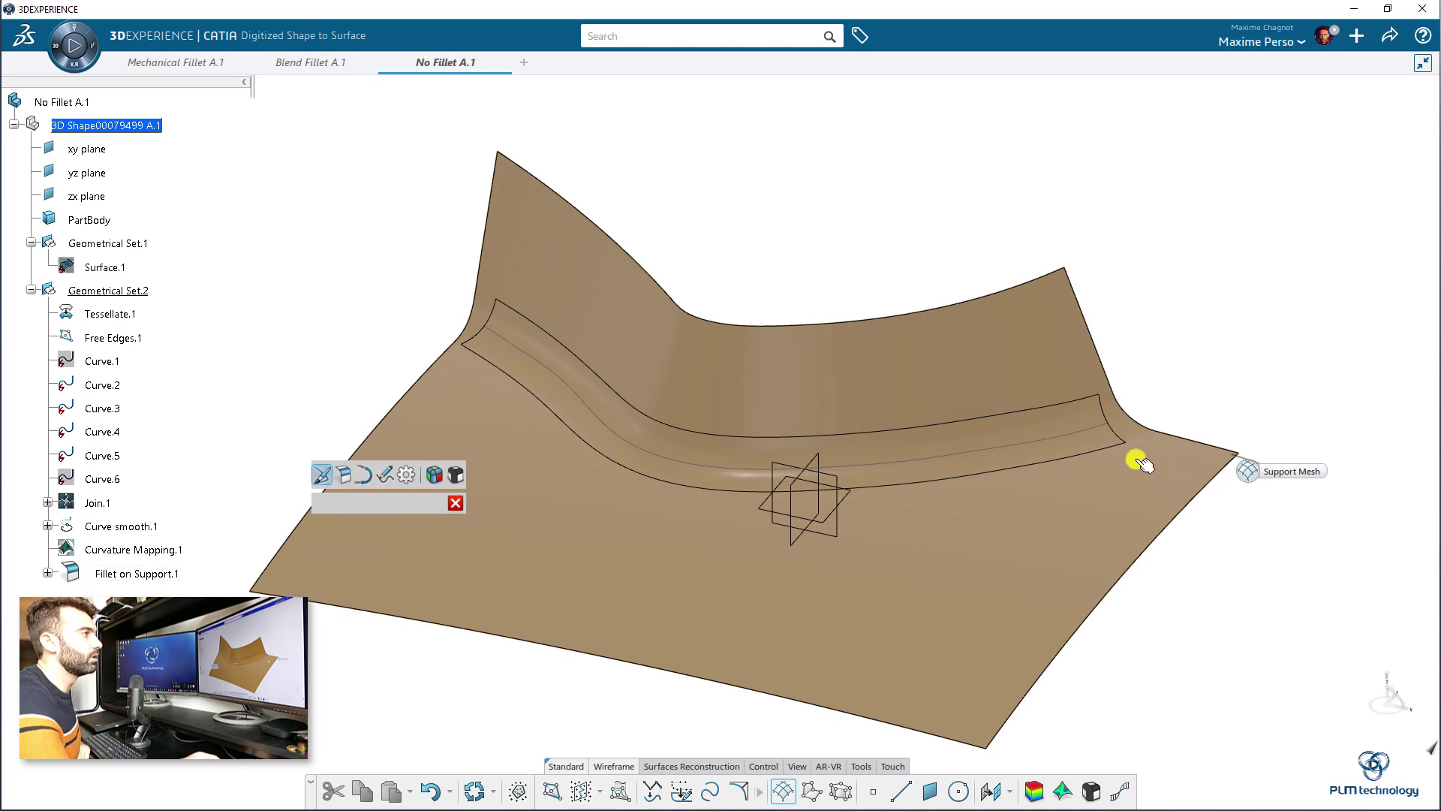
scroll(811, 476, up, 2)
click(796, 482)
scroll(748, 419, up, 4)
Draw the curve across the fillet's end, linking the strip edge to the surface edge.
middle_drag(749, 418, 740, 569)
middle_drag(756, 508, 705, 470)
click(707, 455)
middle_drag(685, 393, 753, 442)
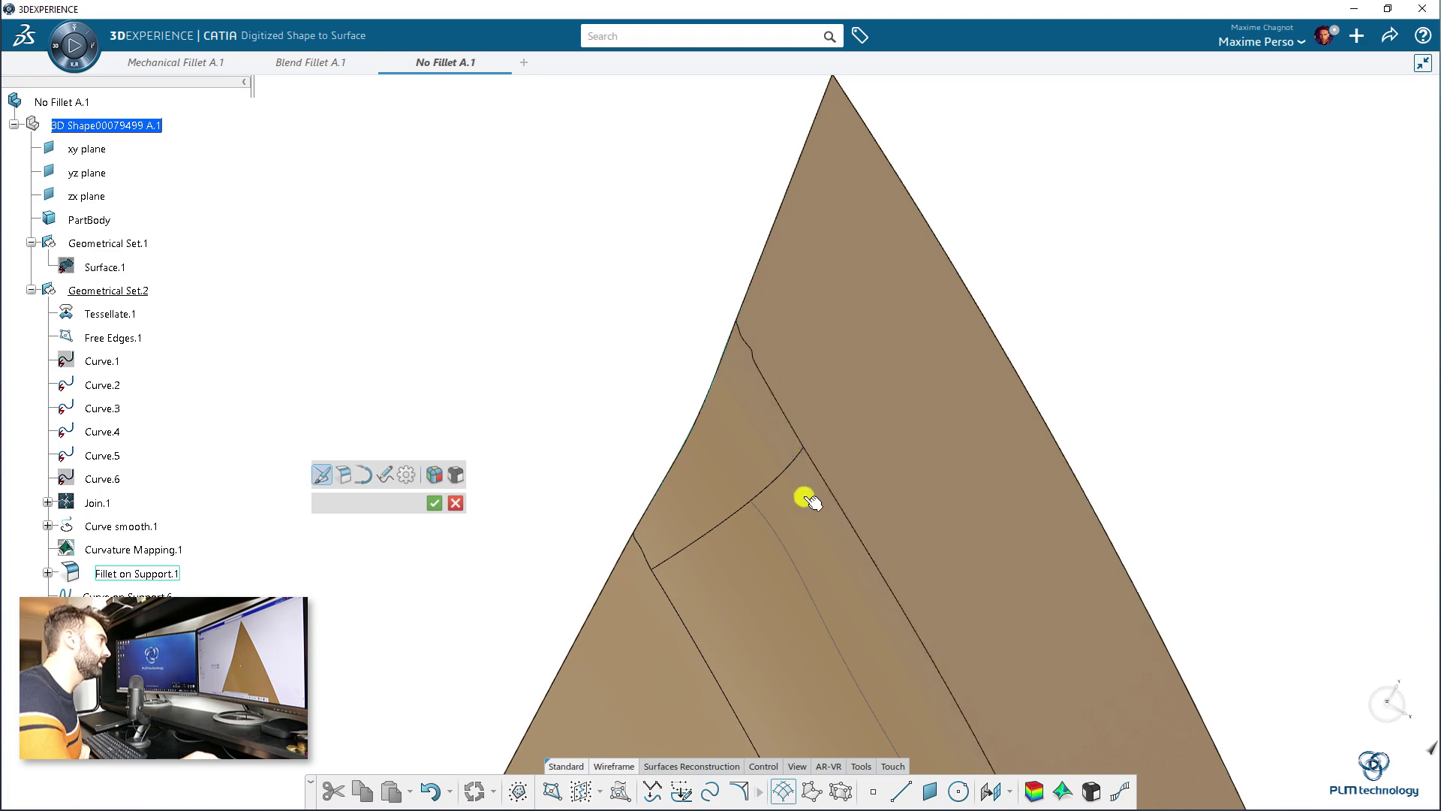
middle_drag(811, 501, 766, 451)
click(827, 418)
Add a curve from the corner to the lower edge and another from top to lower edge.
click(860, 633)
middle_drag(994, 543, 695, 585)
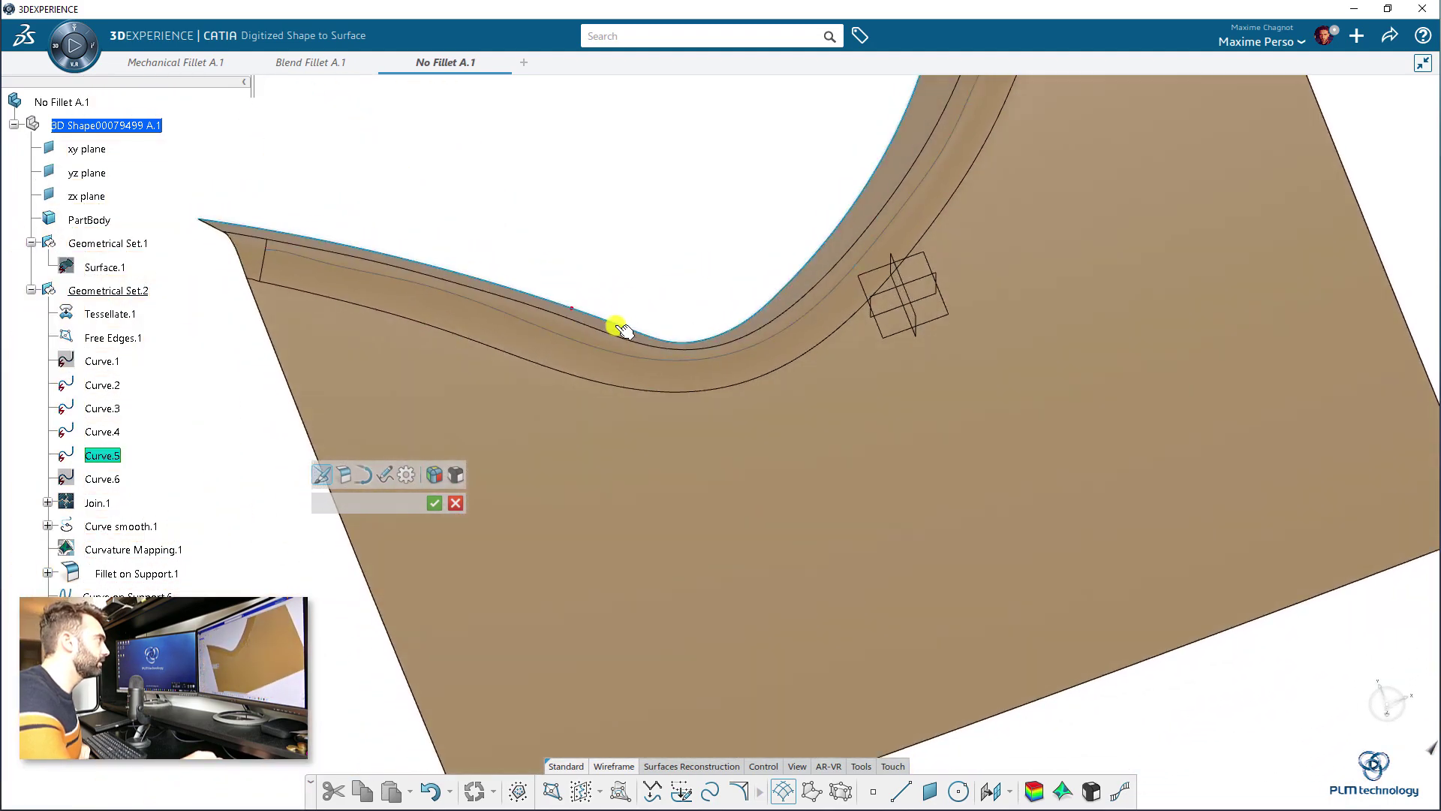
middle_drag(614, 409, 692, 266)
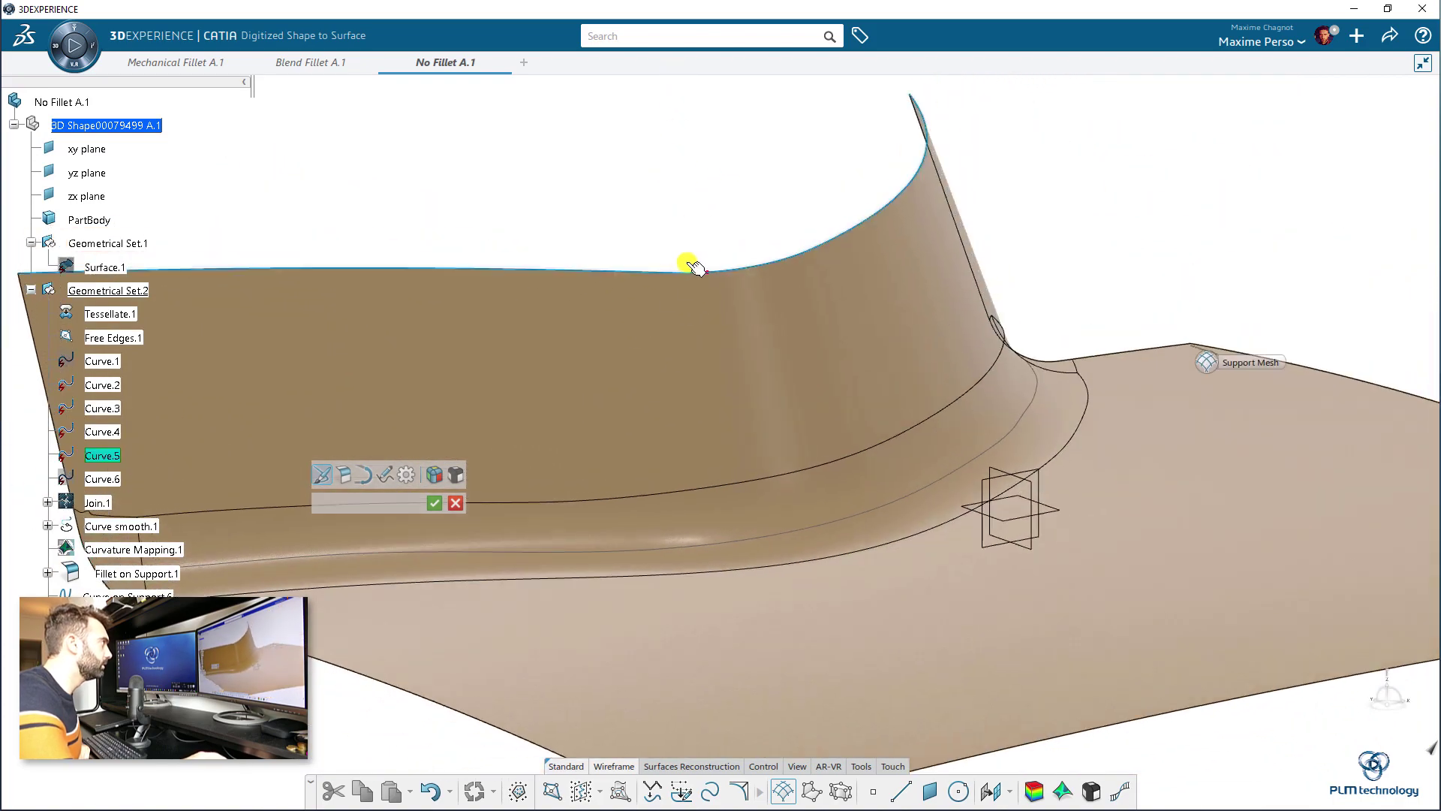
click(619, 493)
middle_drag(931, 390, 733, 467)
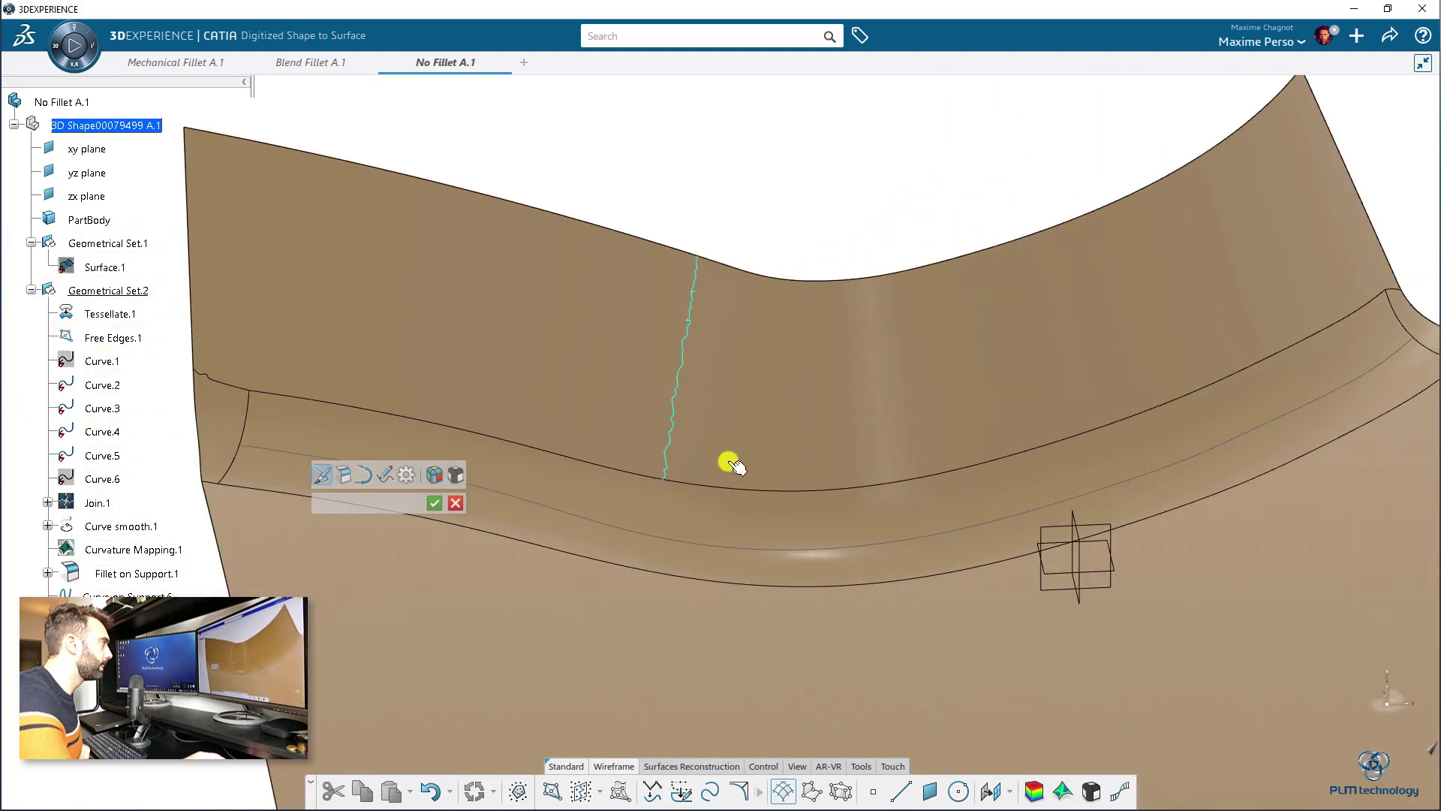
click(933, 287)
click(982, 467)
Add two more cross curves from the top edge to the lower and fillet edges.
middle_drag(998, 398, 830, 312)
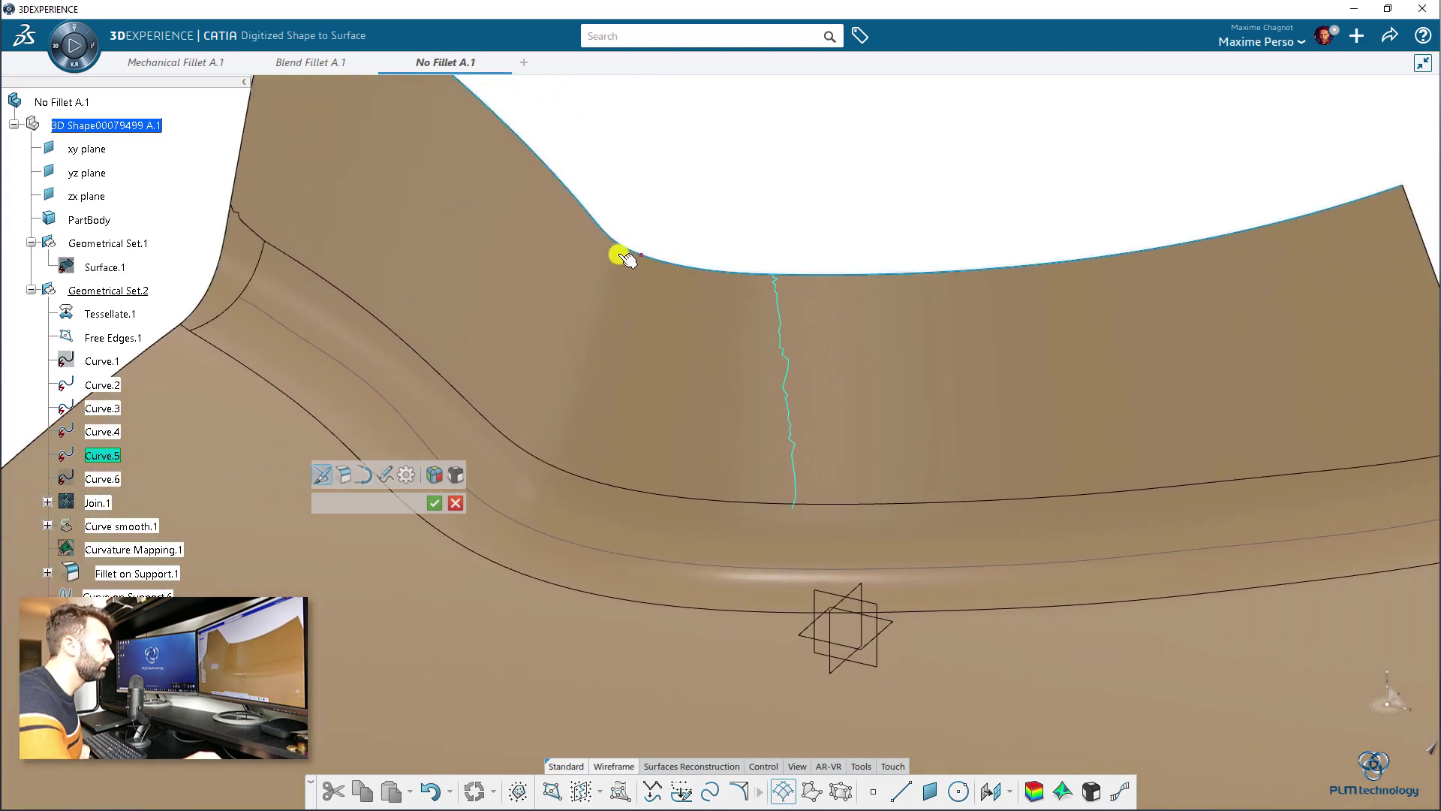
click(786, 281)
click(786, 506)
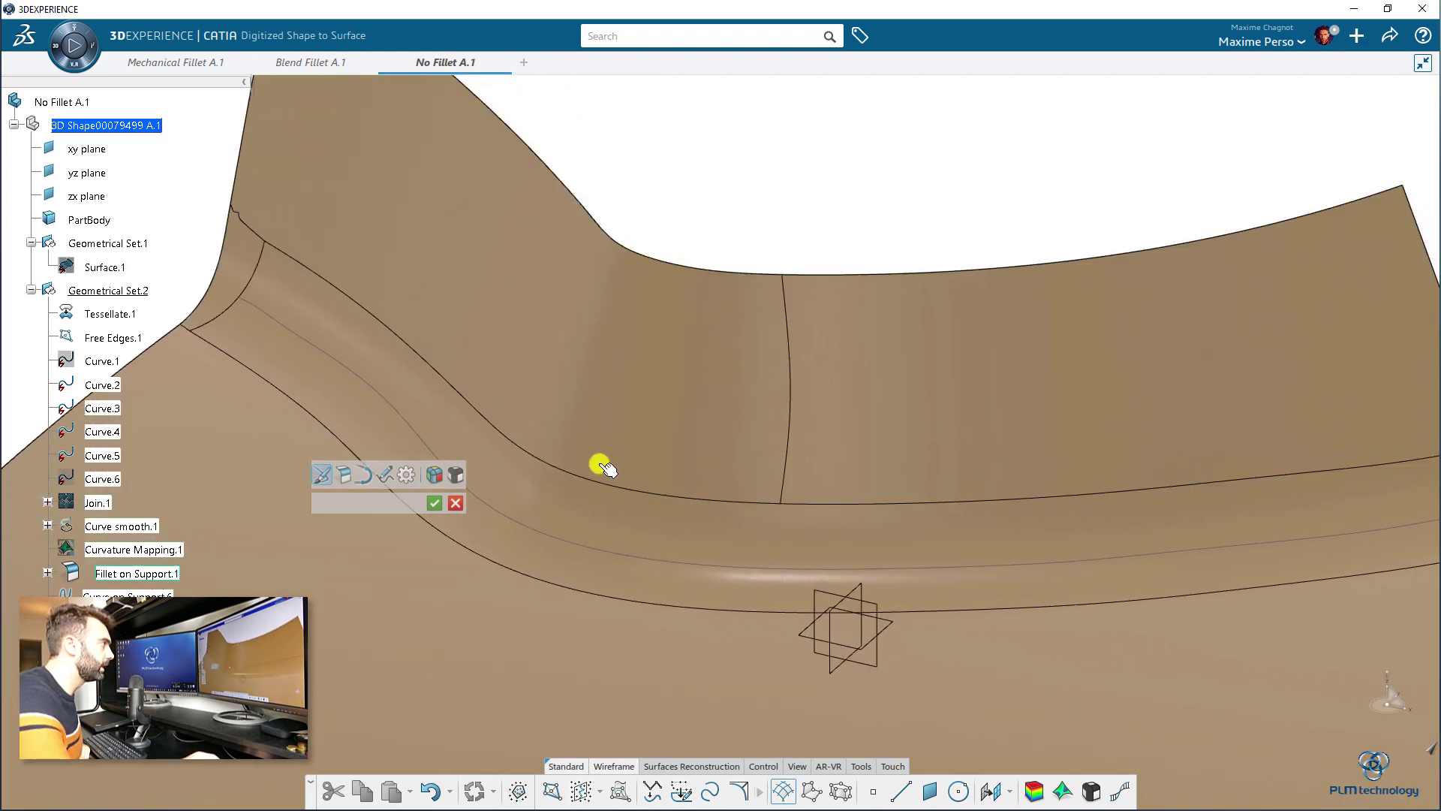
middle_drag(589, 454, 734, 325)
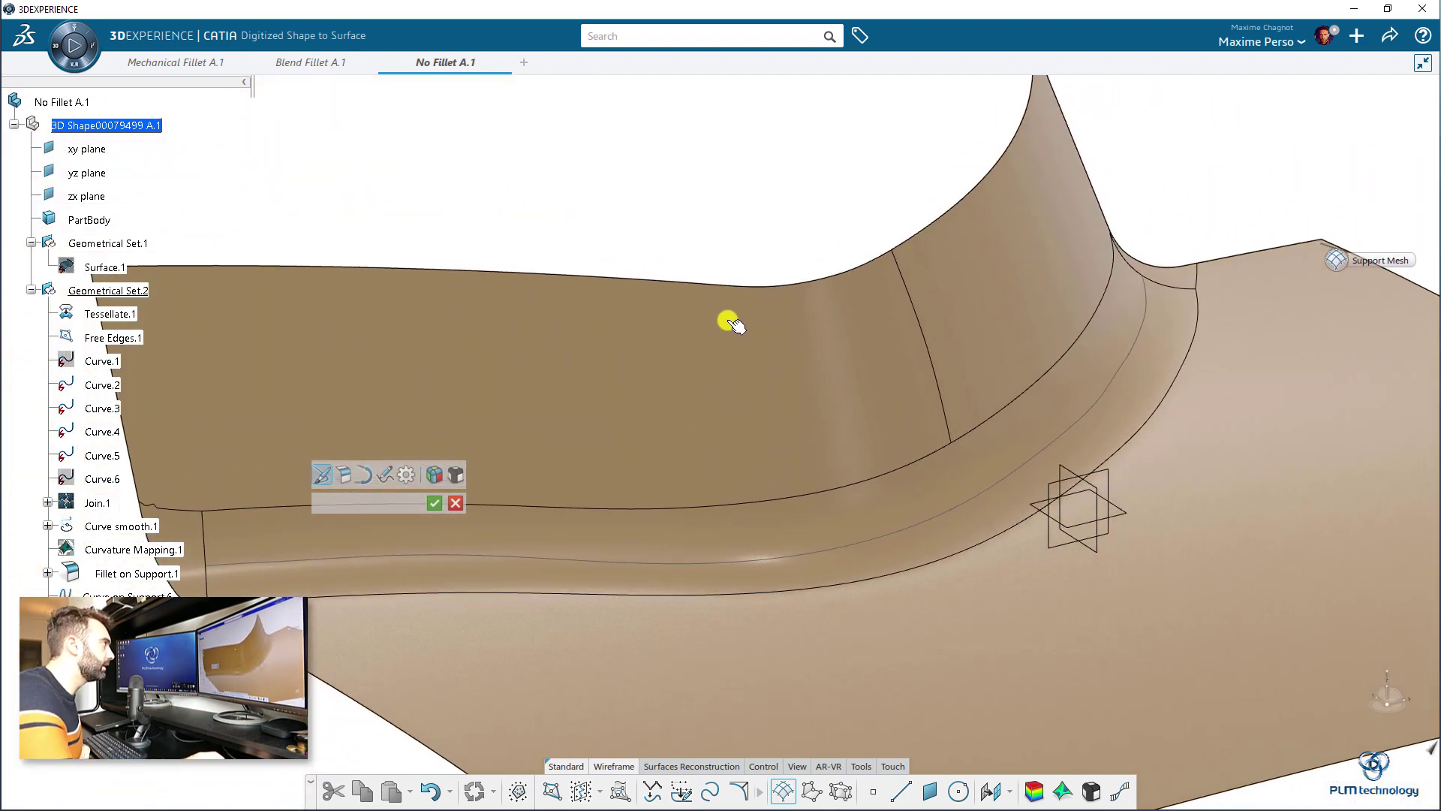
click(693, 319)
click(705, 506)
Add two curves running from the fillet edge down to the lower edge.
middle_drag(724, 476, 746, 398)
scroll(745, 397, up, 10)
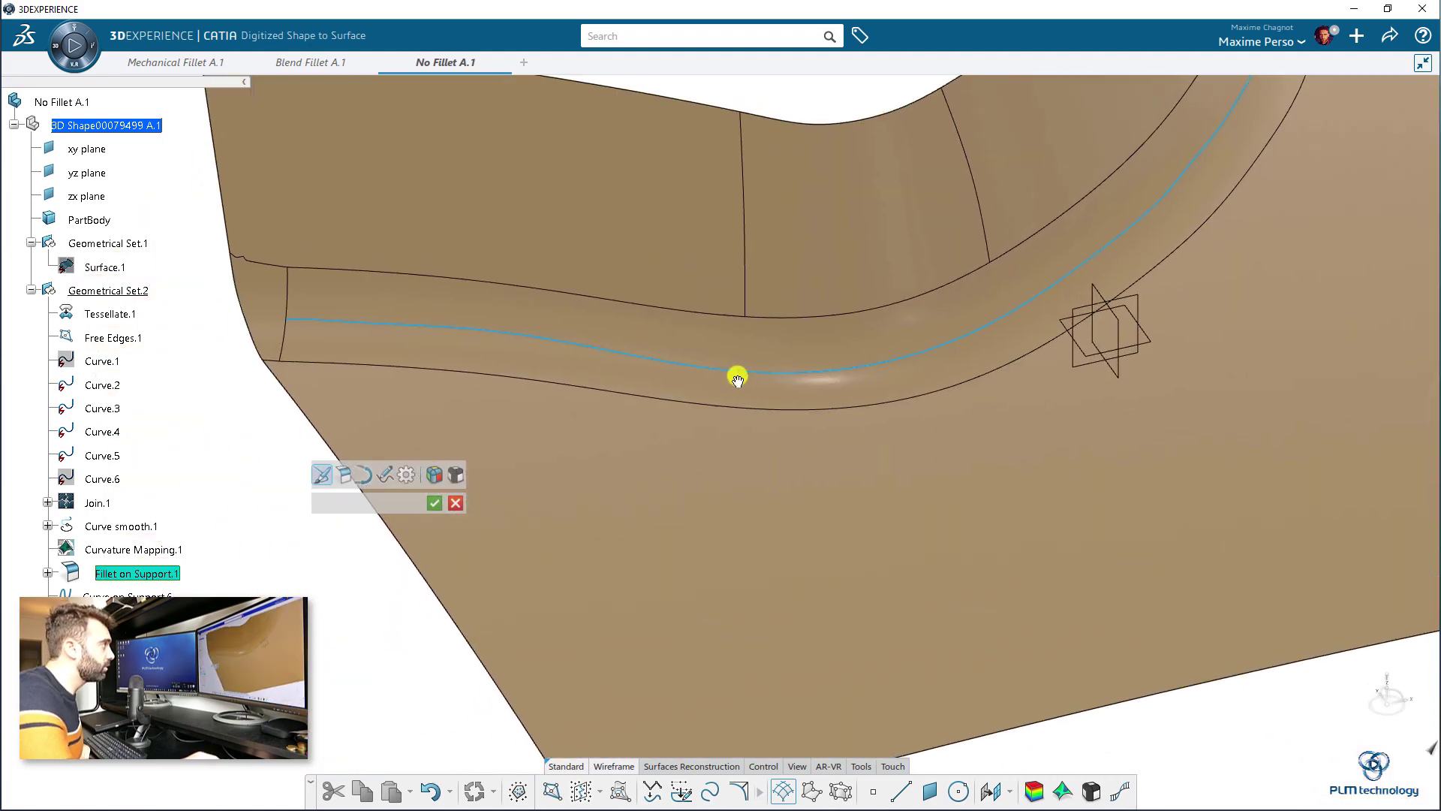
scroll(765, 336, up, 3)
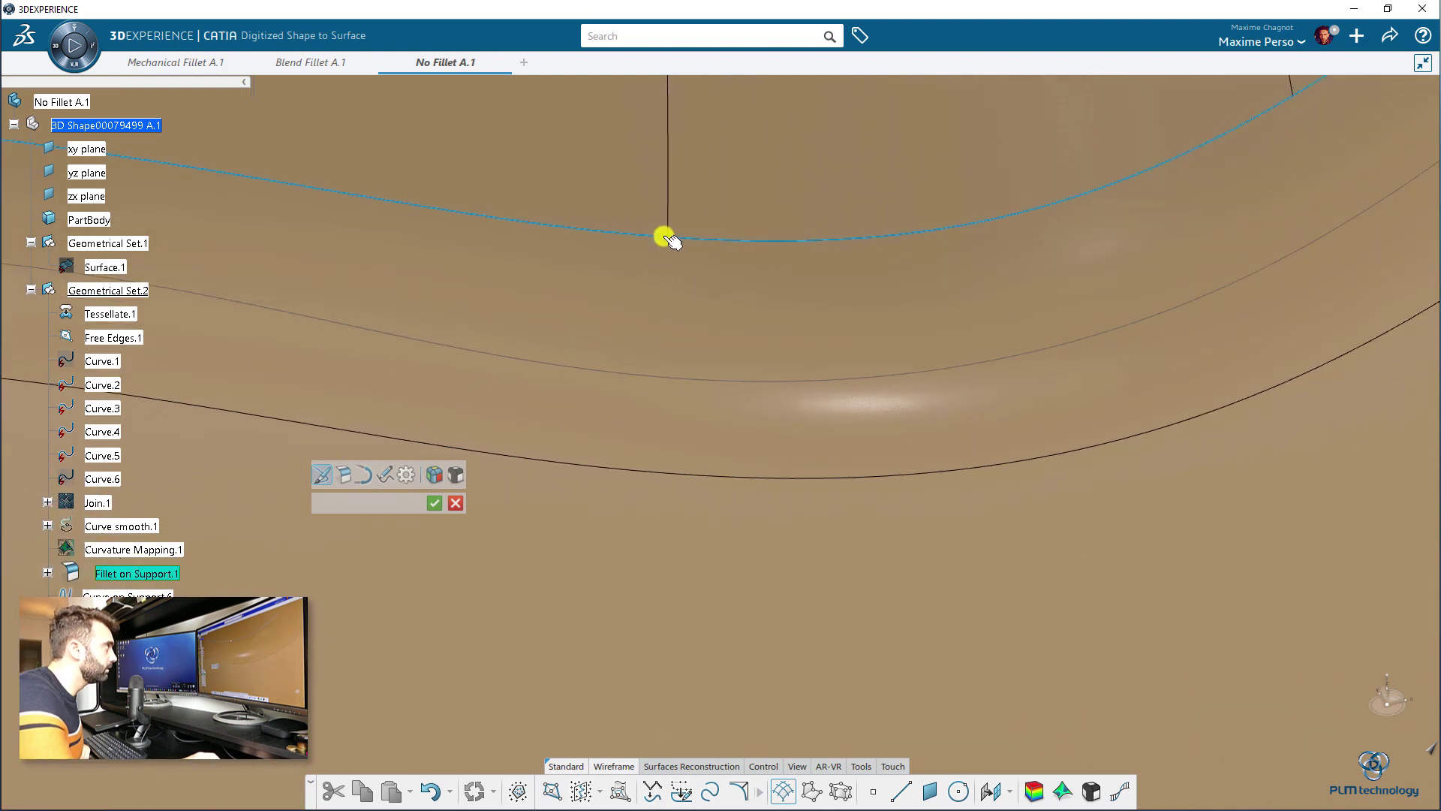
click(670, 240)
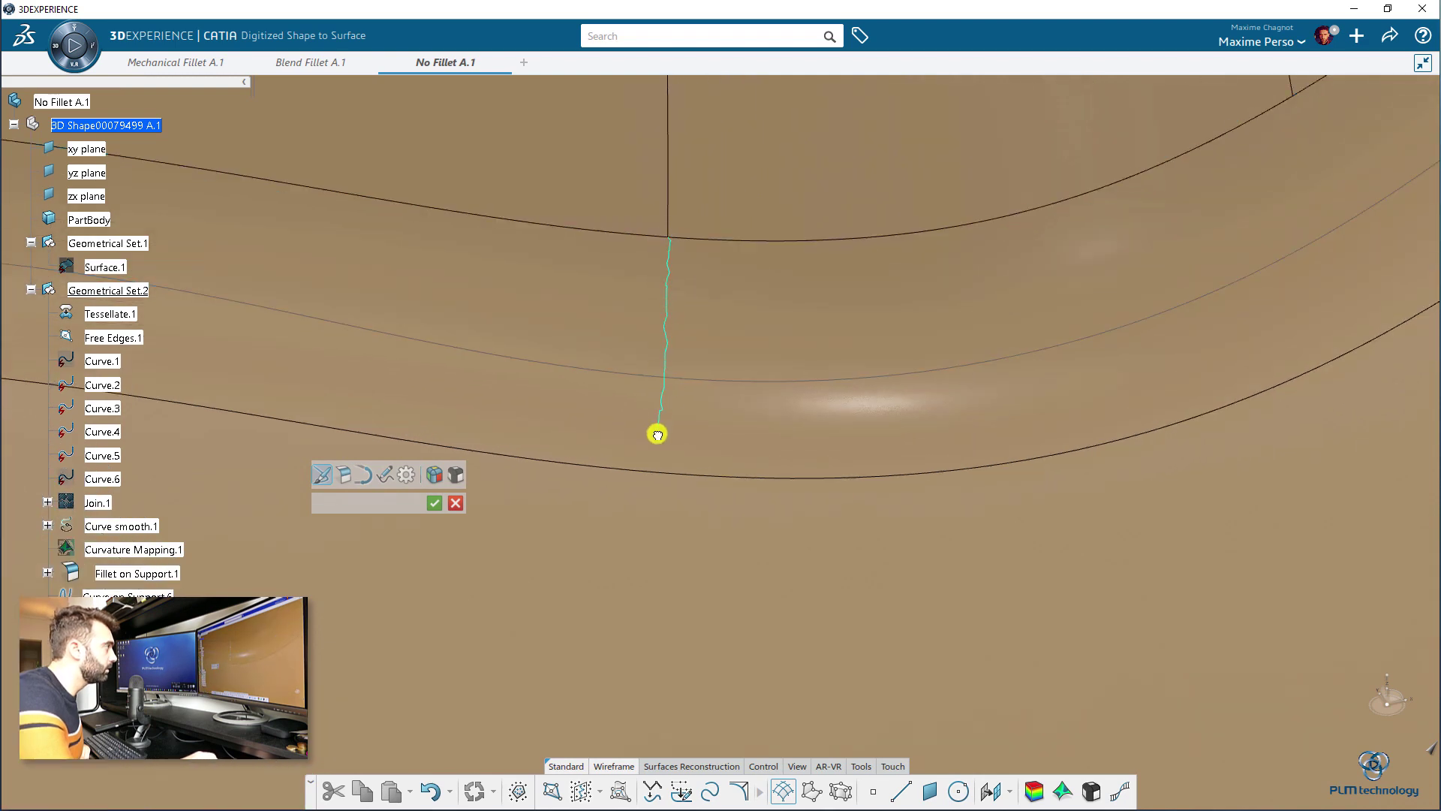
click(654, 471)
middle_drag(810, 419, 582, 239)
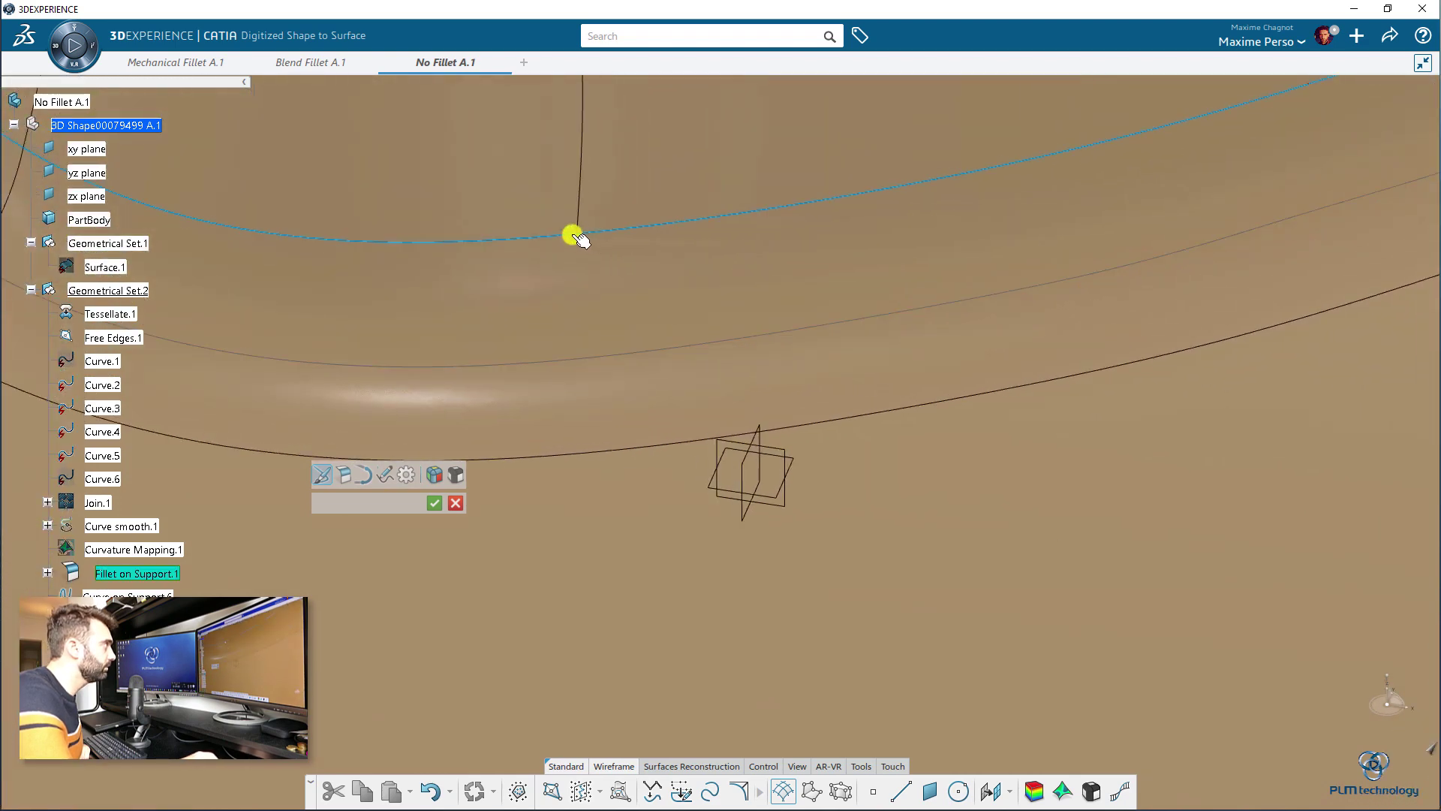
click(581, 235)
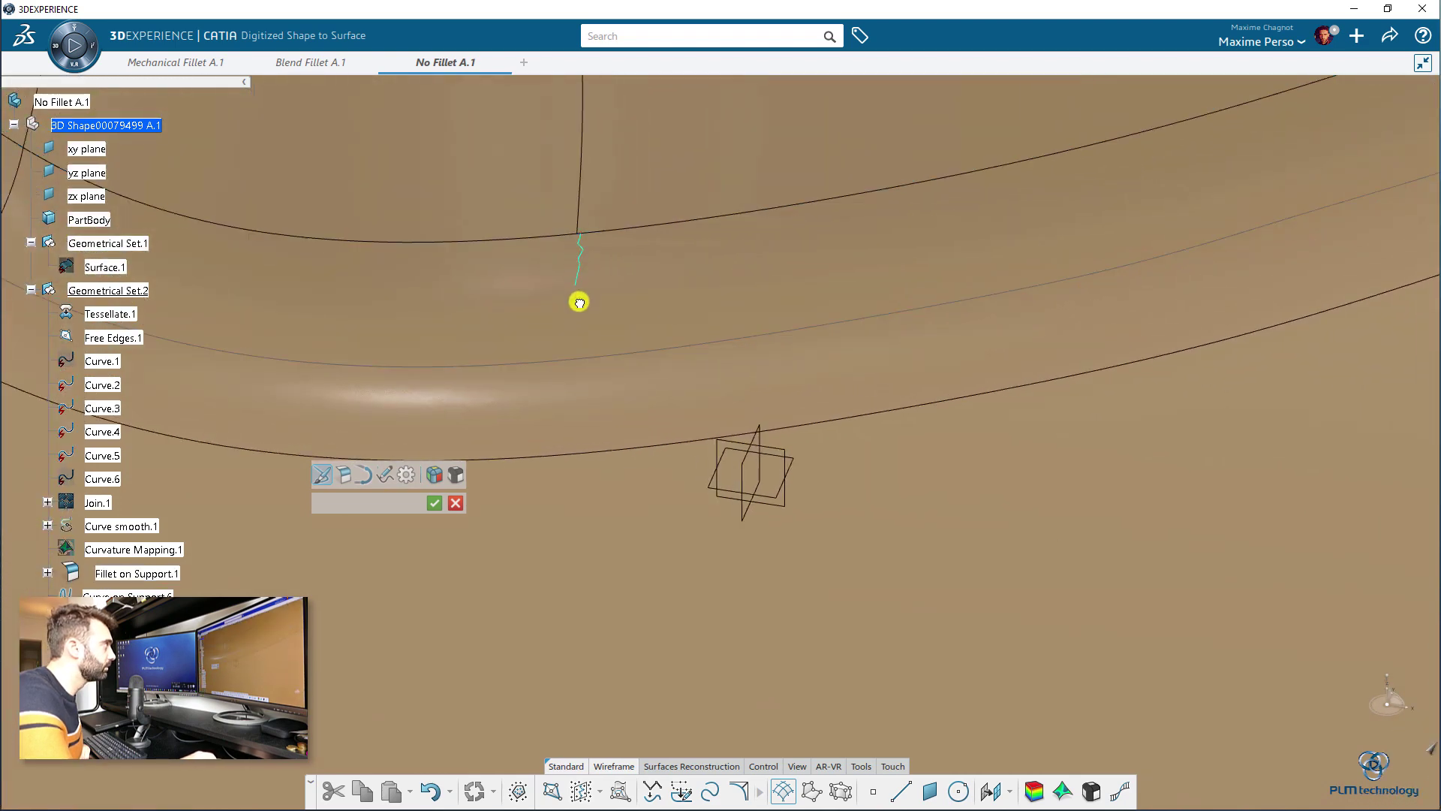
click(584, 448)
middle_drag(584, 449, 846, 258)
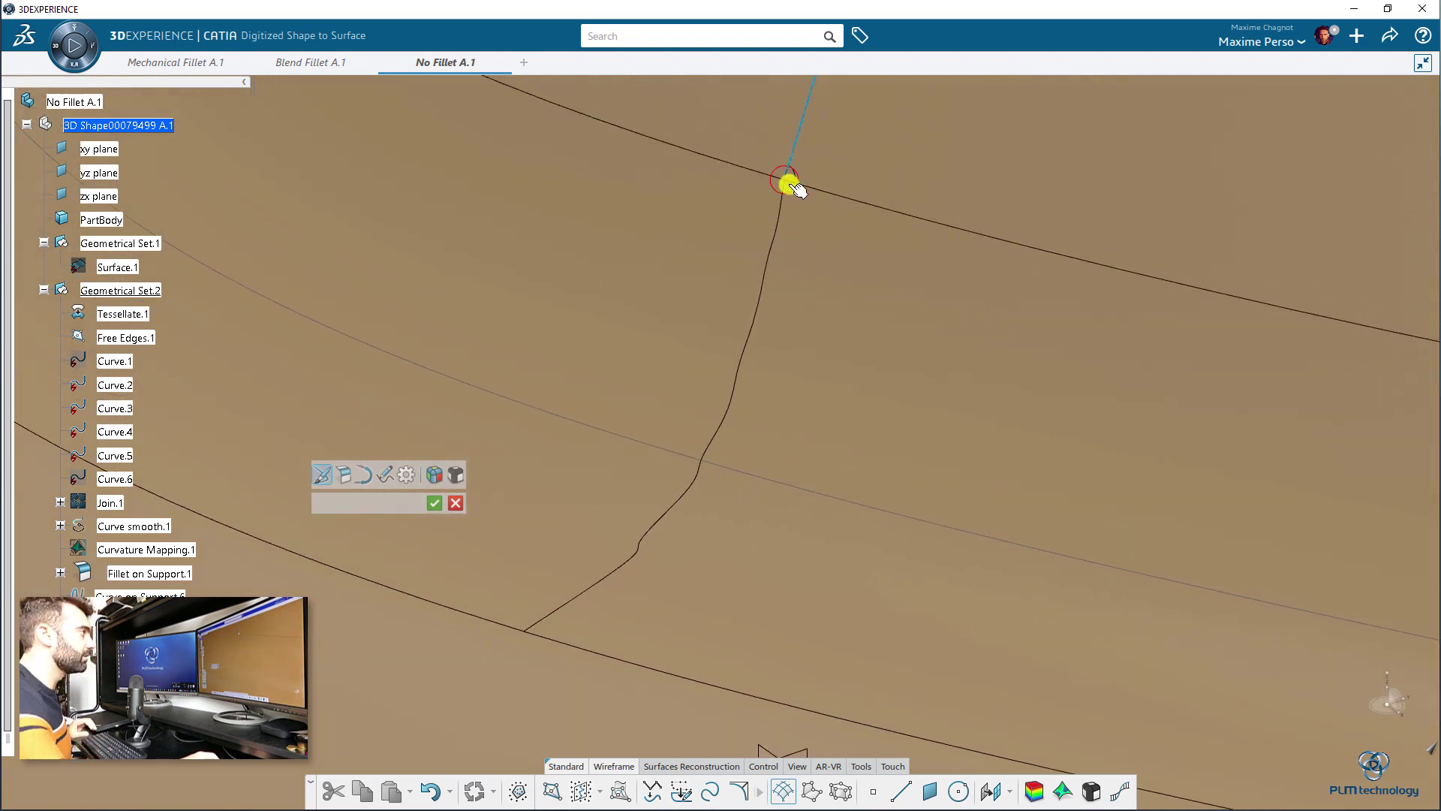
Sketch the first two curves down from the fillet edge across the surface.
middle_drag(766, 413, 750, 296)
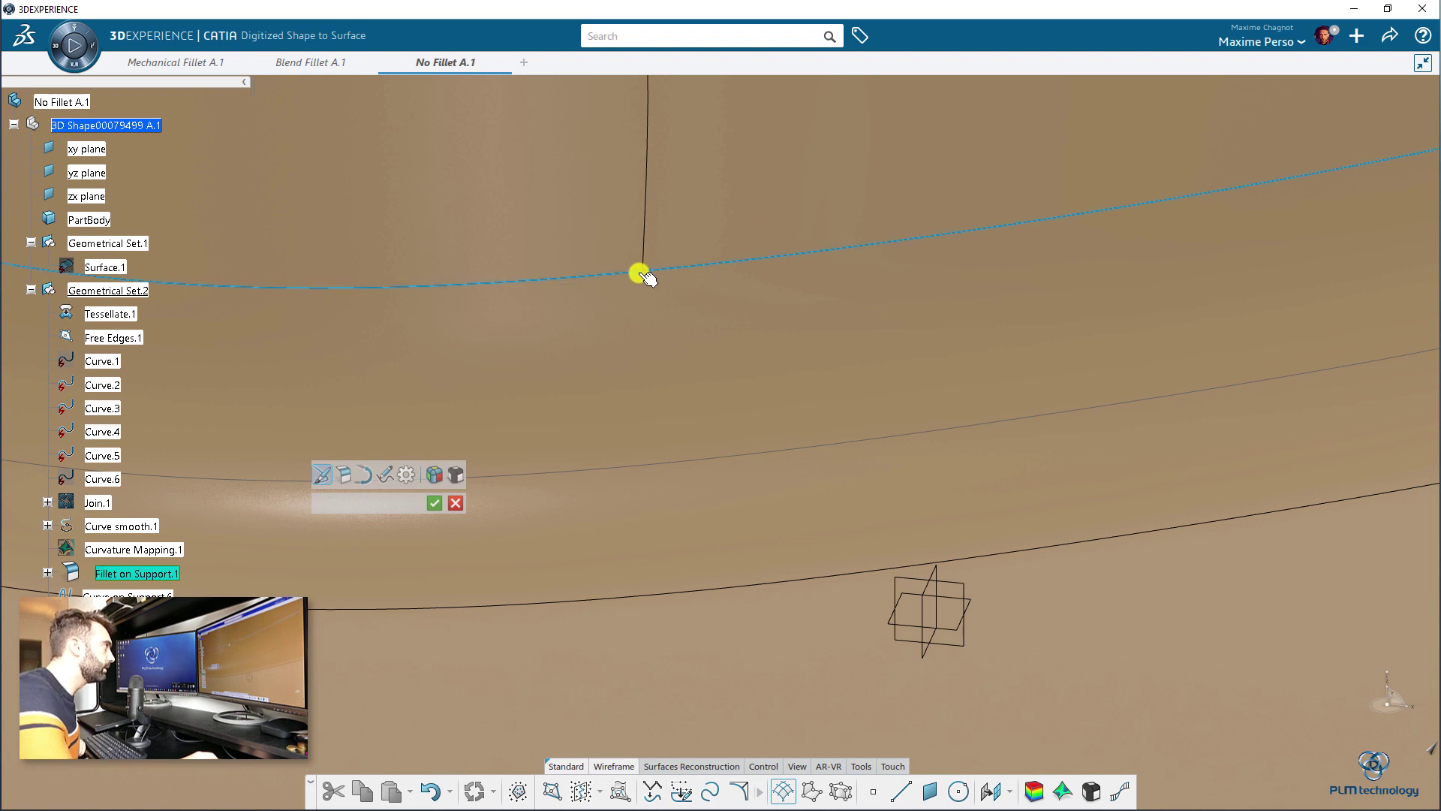
drag(640, 274, 645, 339)
drag(651, 573, 651, 589)
middle_drag(724, 556, 807, 324)
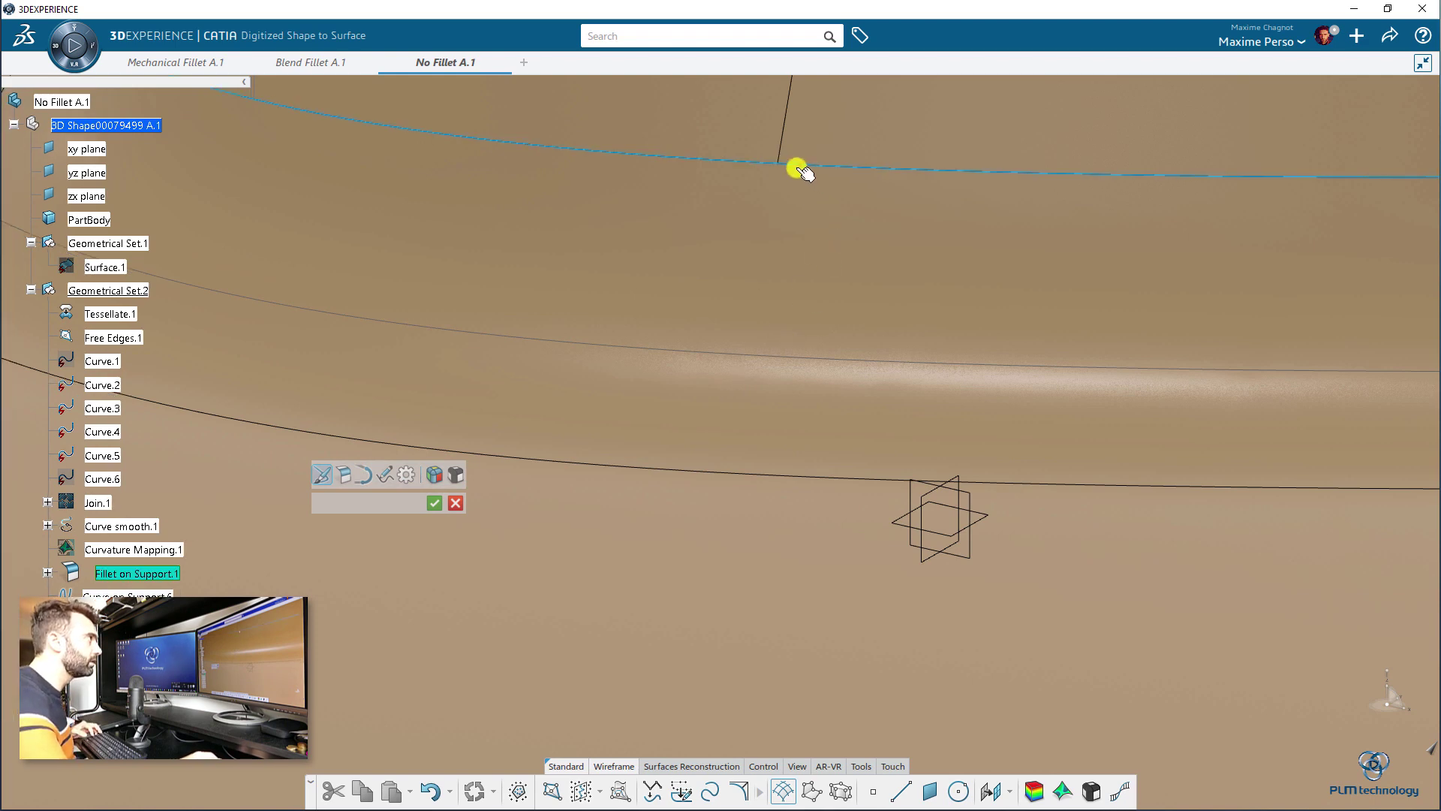
drag(798, 165, 795, 284)
drag(775, 454, 774, 465)
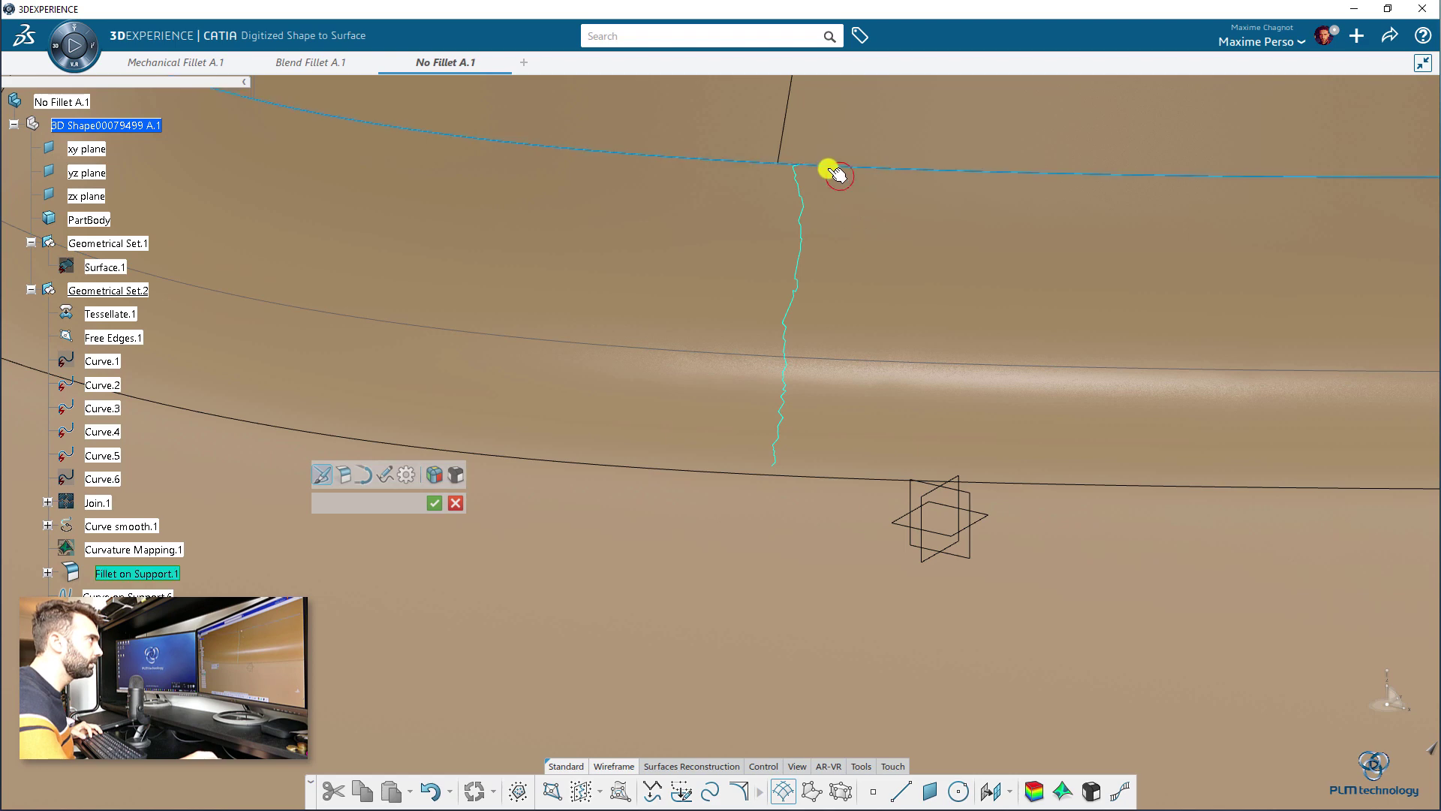
drag(826, 166, 812, 264)
drag(757, 426, 734, 473)
mouse_move(721, 353)
middle_down()
mouse_move(786, 341)
mouse_move(804, 376)
mouse_move(849, 393)
mouse_move(923, 466)
mouse_move(708, 325)
mouse_move(746, 299)
middle_up()
Sketch a curve from the fillet edge down-left to the outer border, undoing faulty strokes.
drag(740, 258, 704, 369)
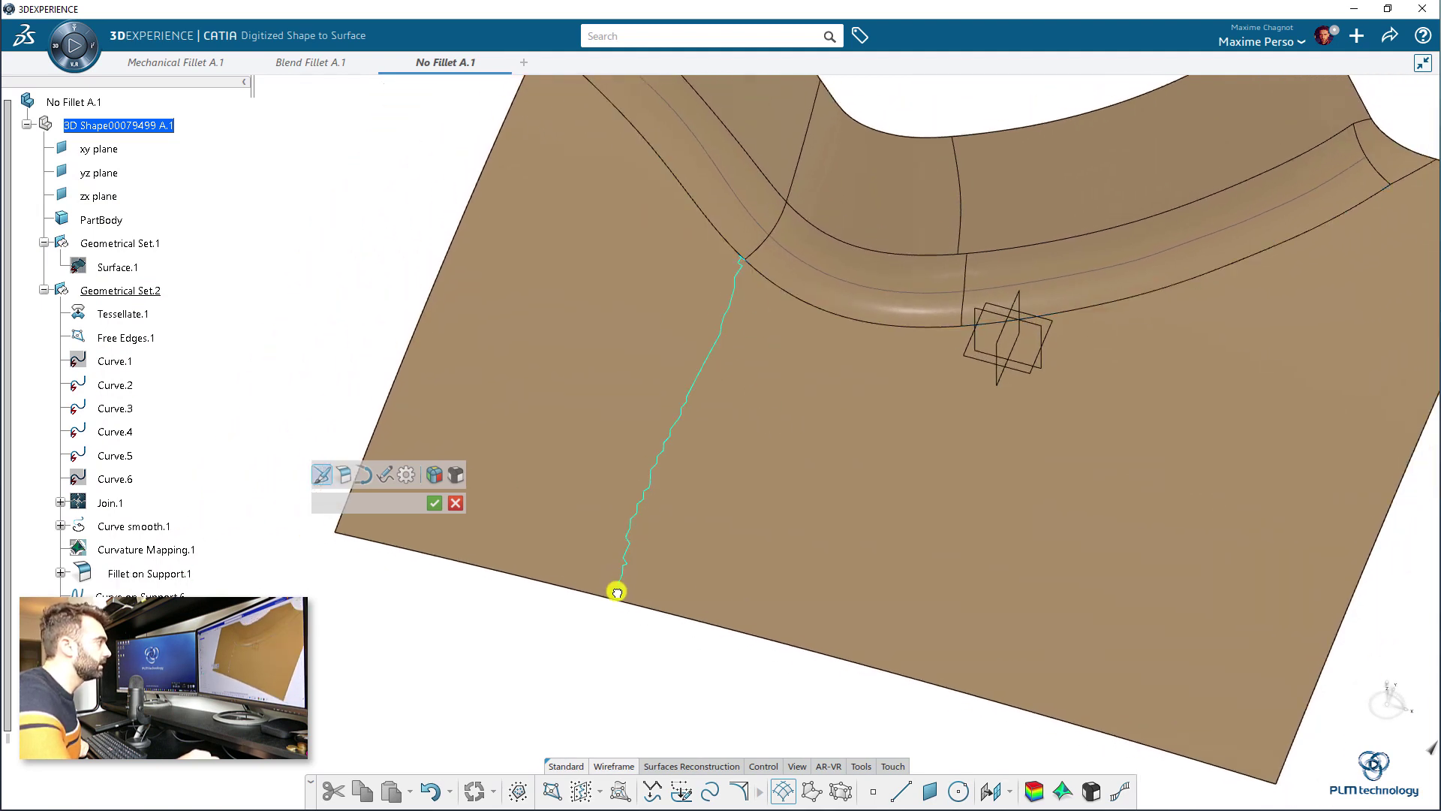
drag(617, 593, 618, 593)
middle_drag(822, 500, 740, 305)
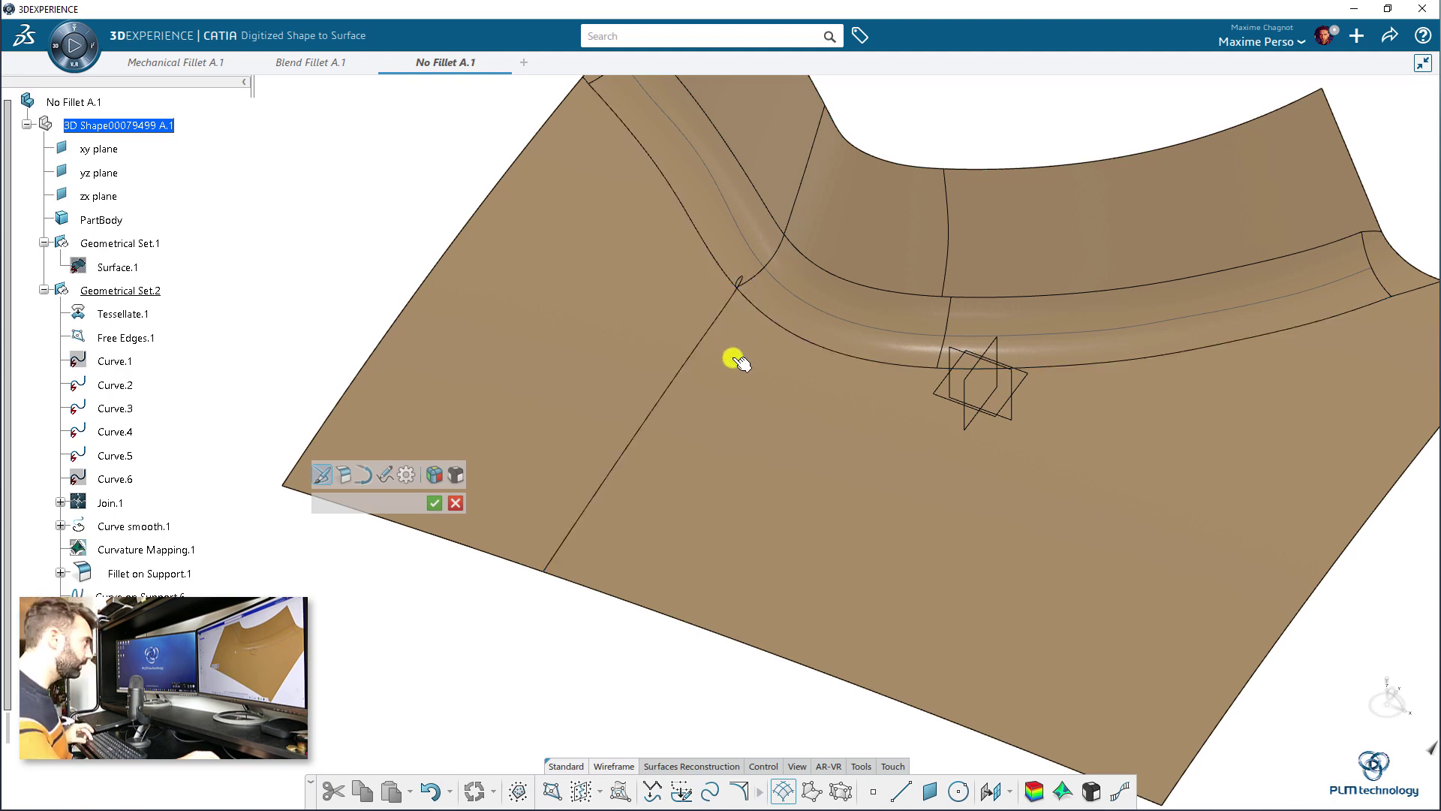
key(ctrl+z)
drag(739, 291, 655, 411)
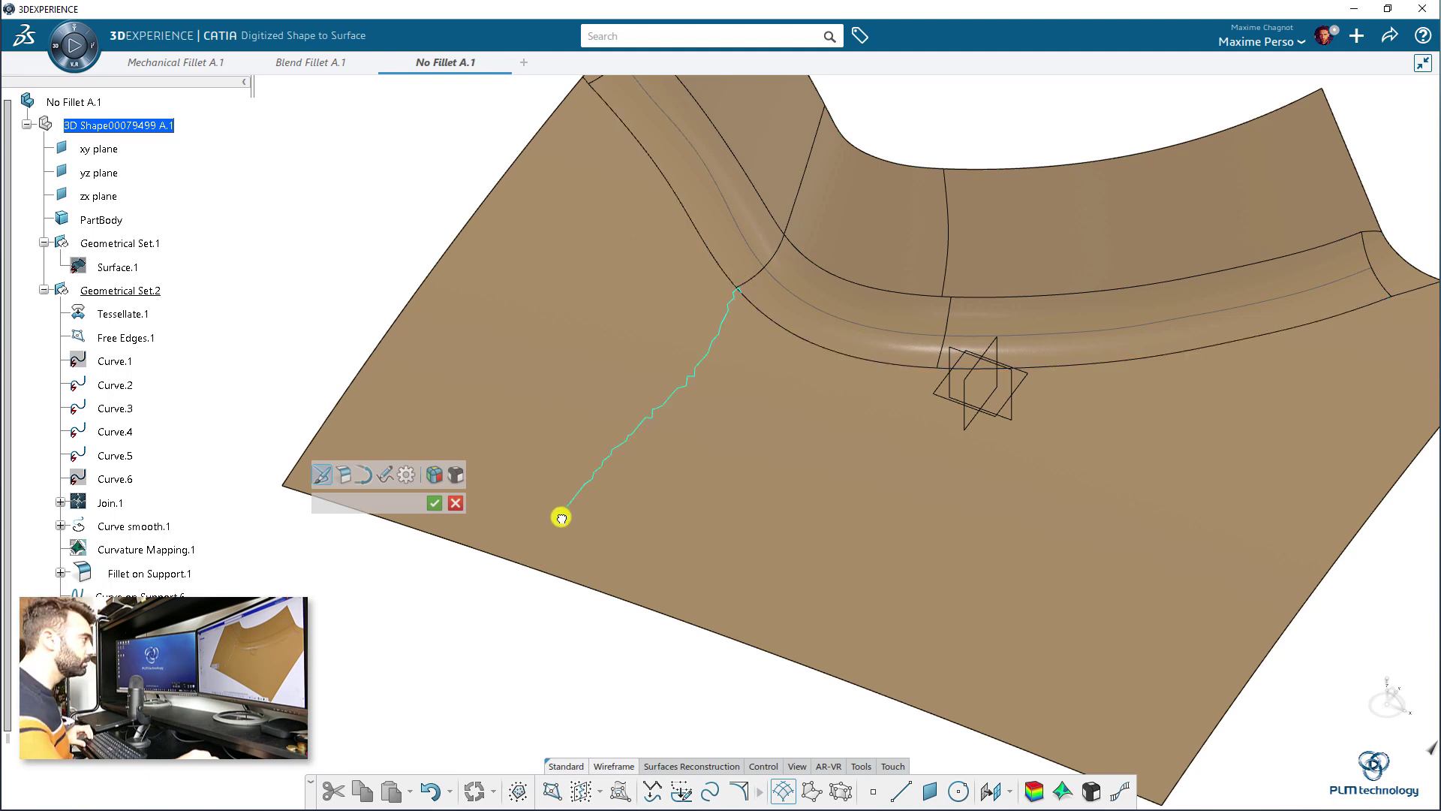
drag(557, 524, 524, 563)
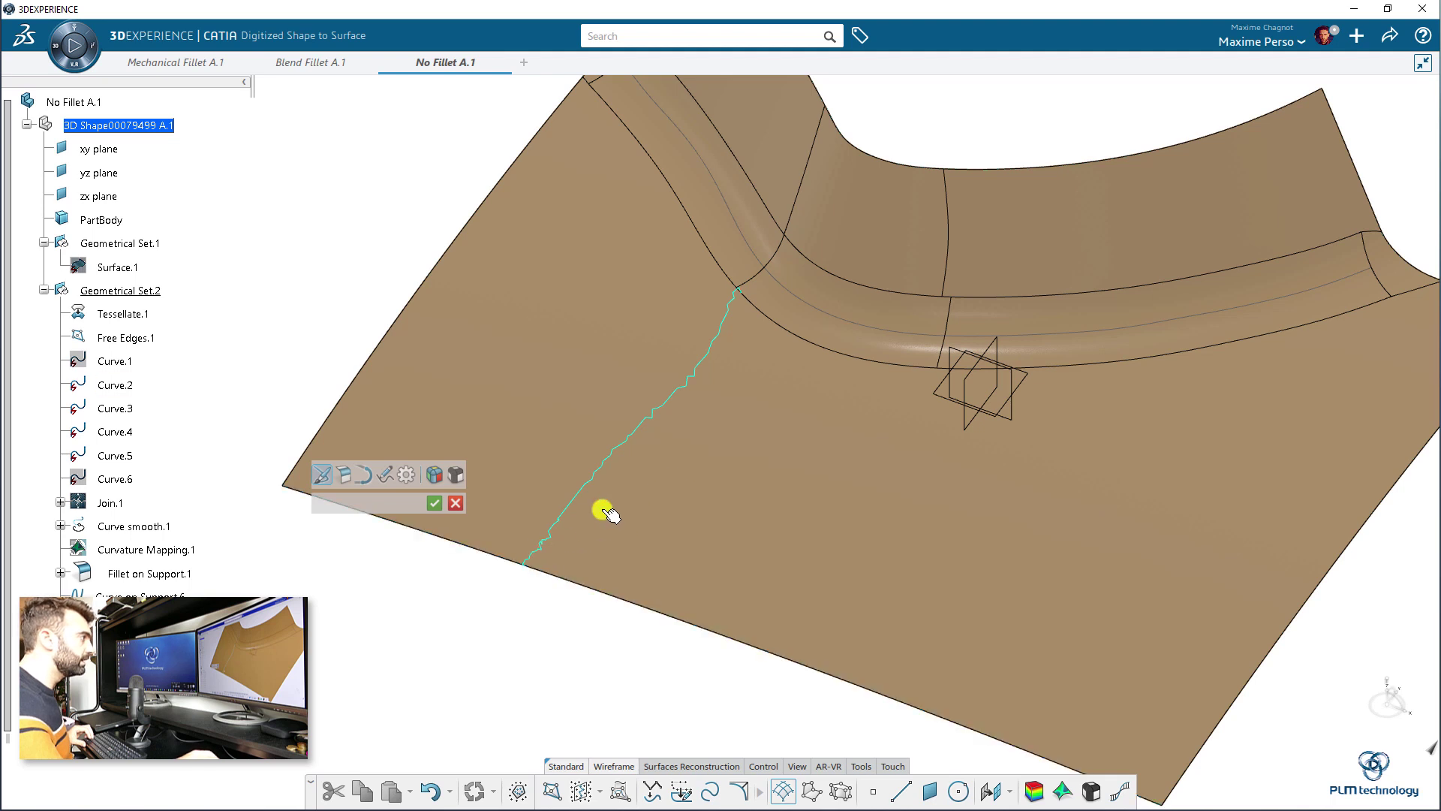
key(ctrl+z)
drag(719, 276, 608, 432)
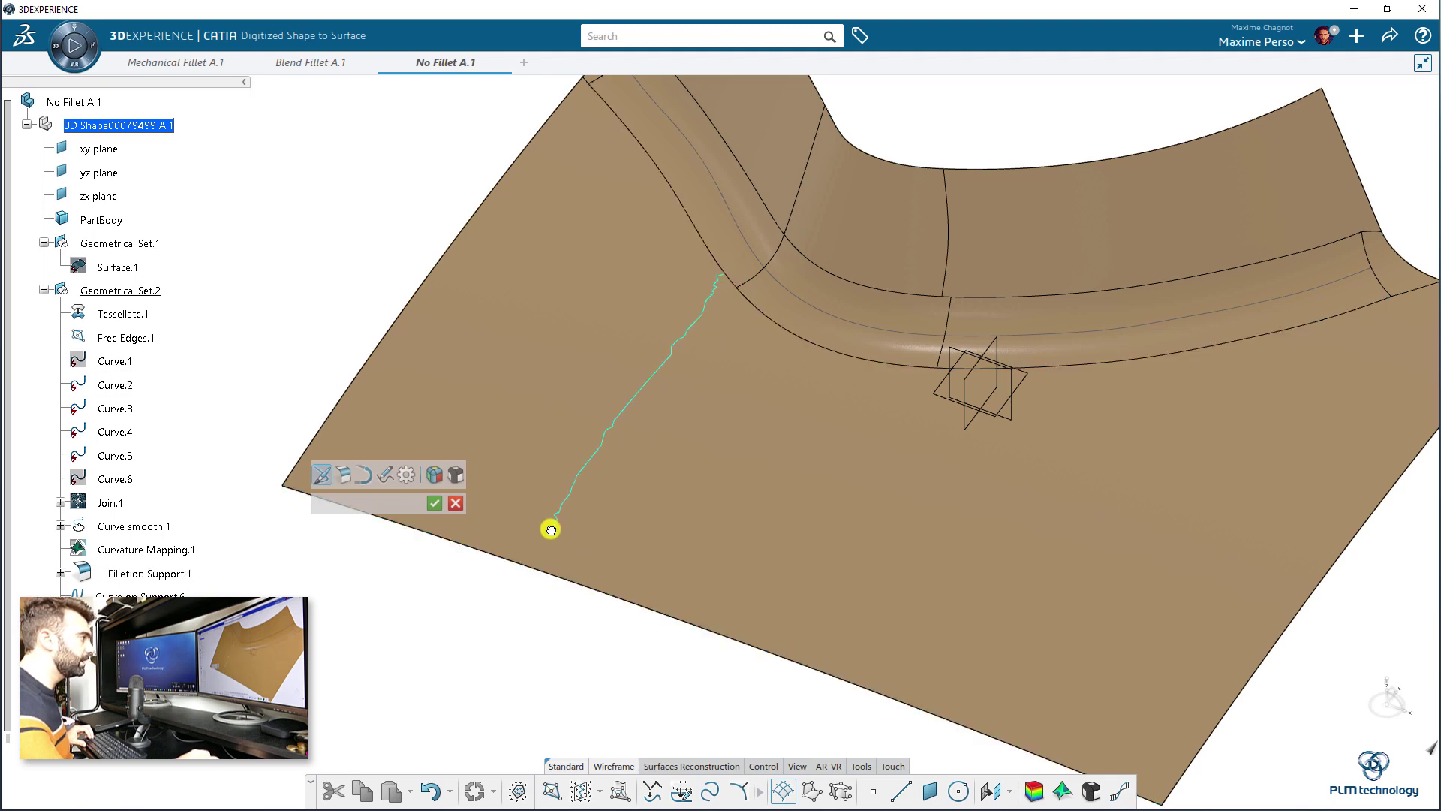
drag(549, 533, 524, 562)
middle_drag(732, 420, 661, 304)
Sketch curves from the fillet edge and fillet corner to the bottom border, redoing one.
middle_drag(869, 444, 956, 367)
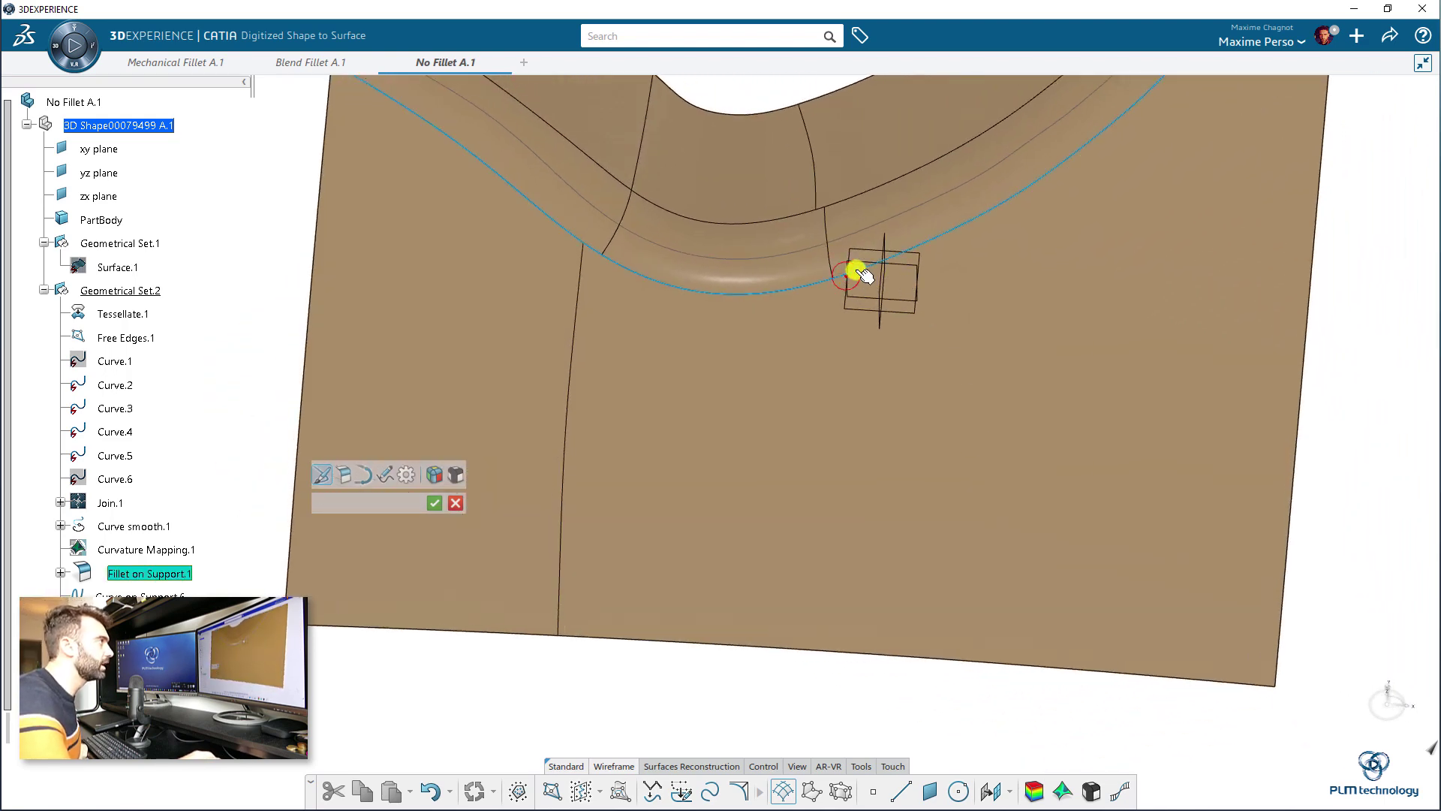
drag(856, 270, 857, 306)
drag(898, 614, 895, 655)
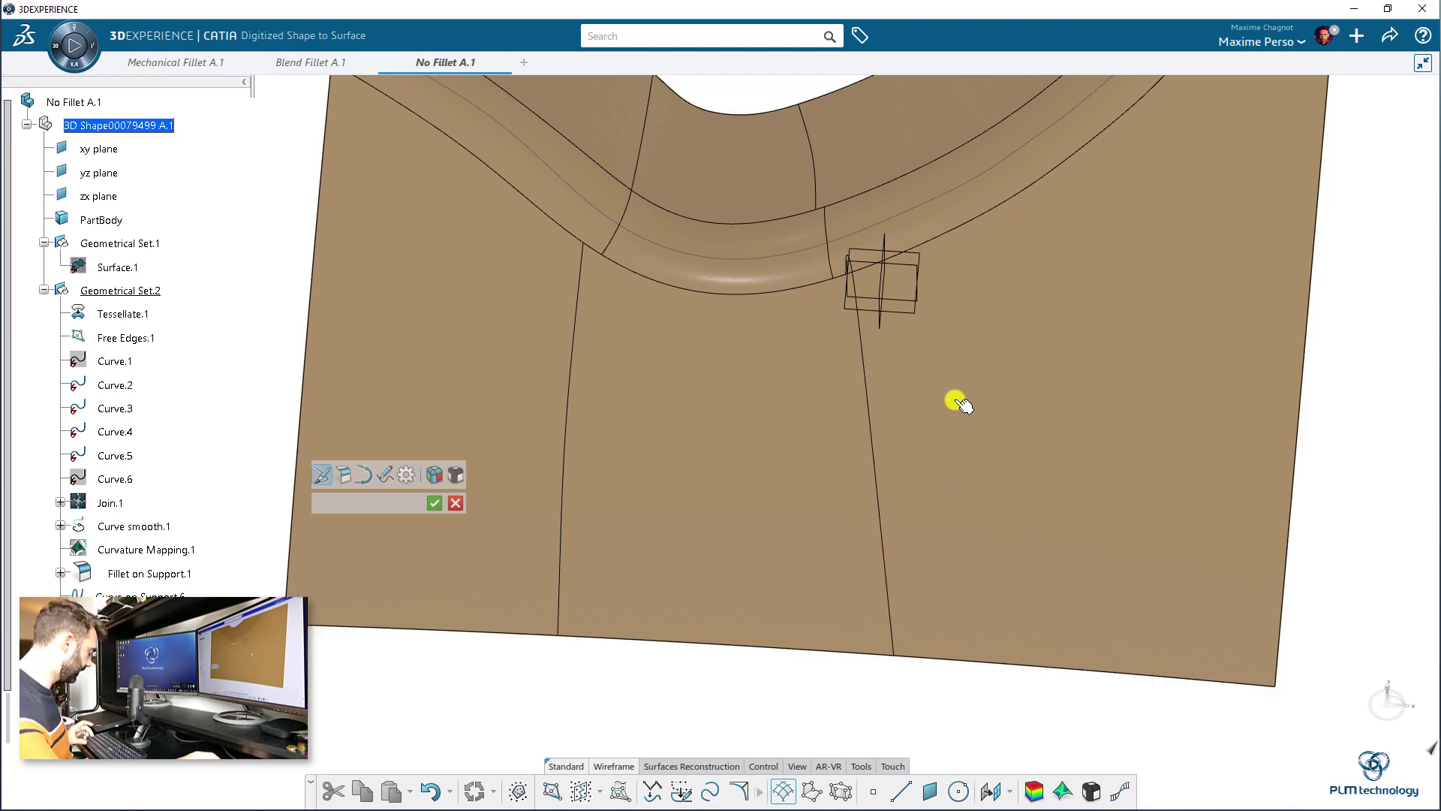
middle_drag(853, 344, 775, 319)
mouse_move(773, 319)
mouse_down()
mouse_move(753, 312)
mouse_move(828, 403)
mouse_up()
drag(1000, 533, 1074, 603)
key(ctrl+z)
drag(798, 283, 887, 353)
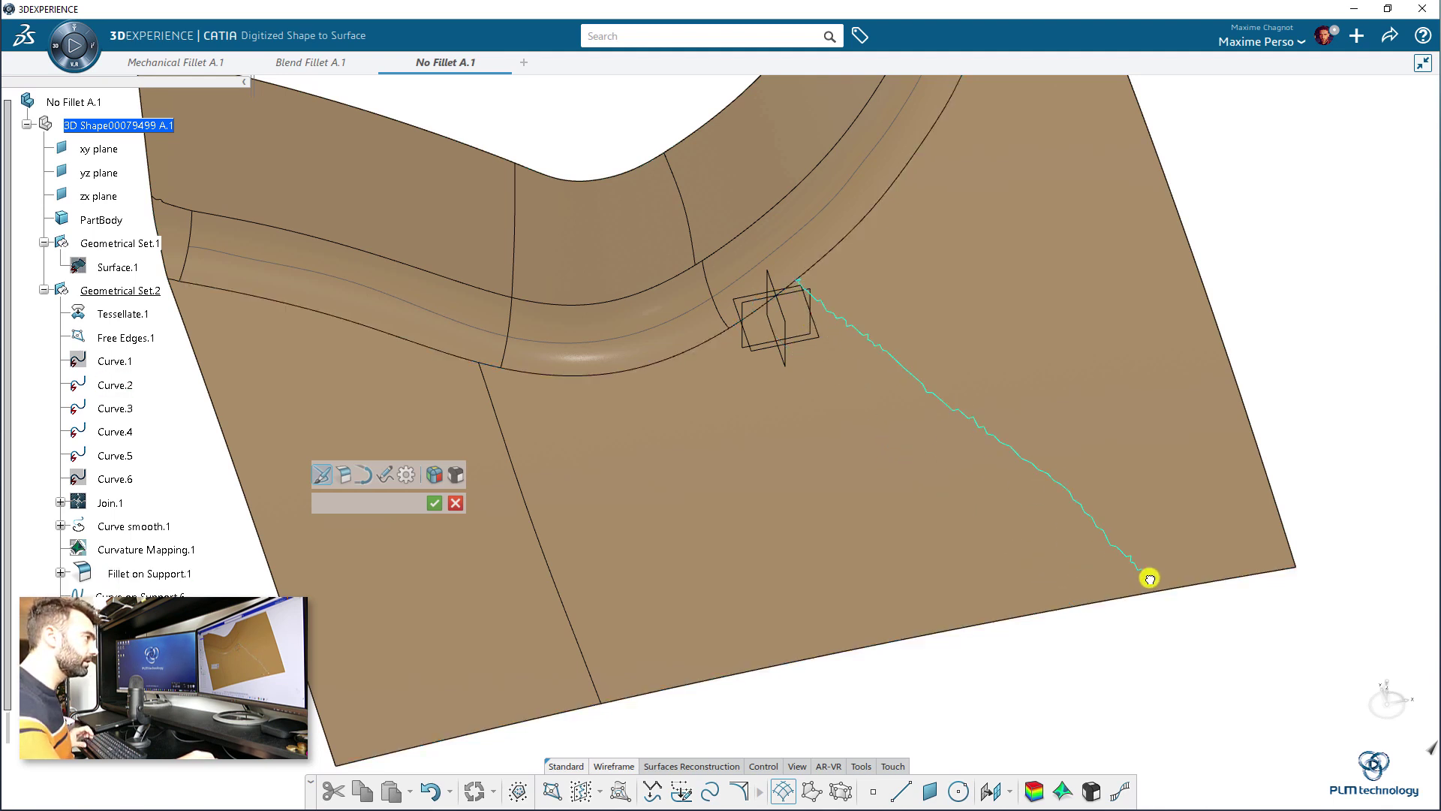
drag(1150, 579, 1157, 584)
Sketch one more curve down-left from the fillet edge to the bottom border.
mouse_move(1161, 476)
middle_down()
mouse_move(553, 448)
mouse_move(560, 460)
middle_up()
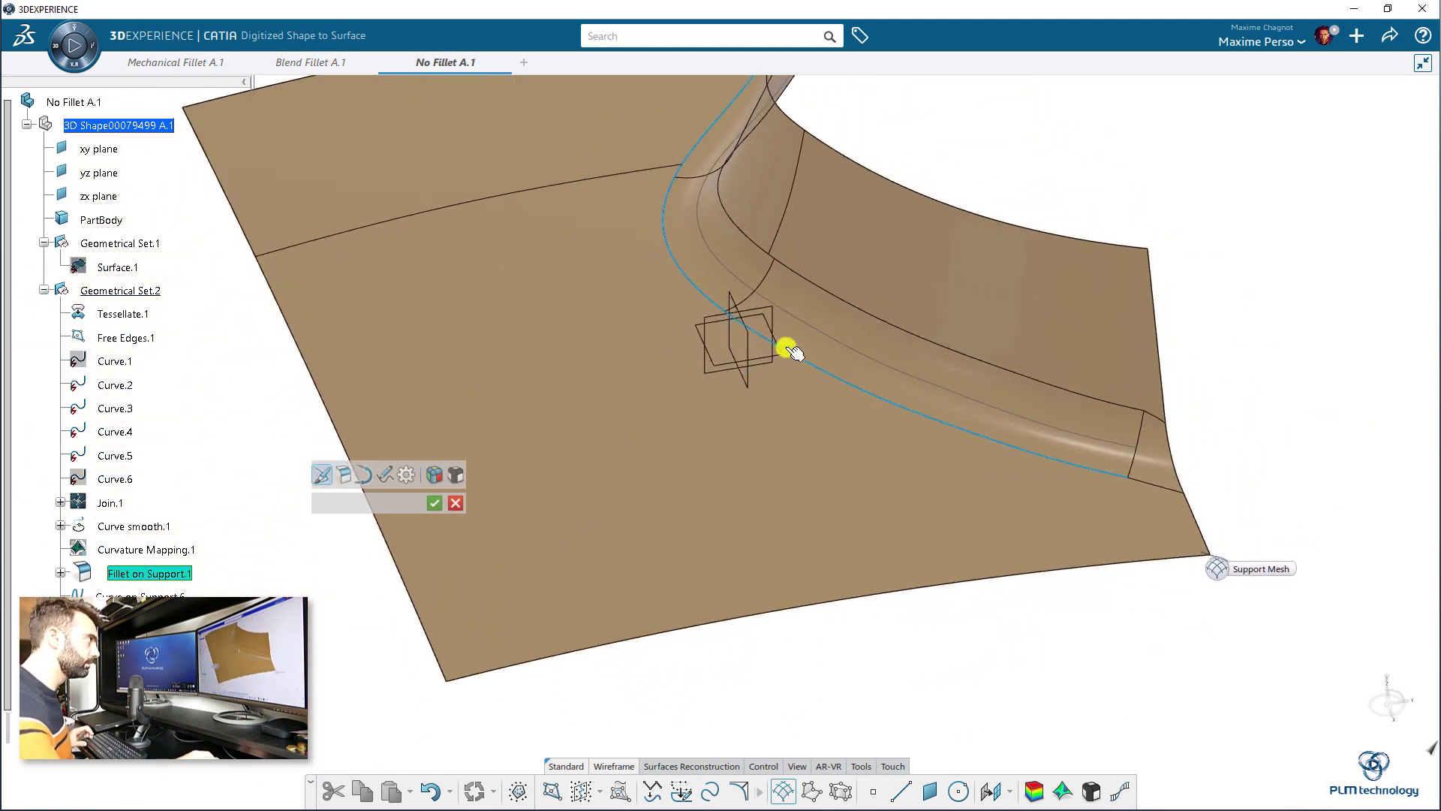
drag(783, 350, 691, 453)
drag(611, 587, 599, 642)
mouse_move(707, 595)
middle_down()
mouse_move(526, 649)
mouse_move(755, 653)
mouse_move(534, 345)
mouse_move(808, 508)
mouse_move(800, 370)
mouse_move(782, 425)
mouse_move(1039, 393)
mouse_move(1061, 554)
mouse_move(884, 441)
mouse_move(906, 431)
mouse_move(588, 418)
mouse_move(1032, 407)
mouse_move(839, 435)
mouse_move(560, 341)
mouse_move(916, 376)
mouse_move(689, 470)
mouse_move(498, 341)
middle_up()
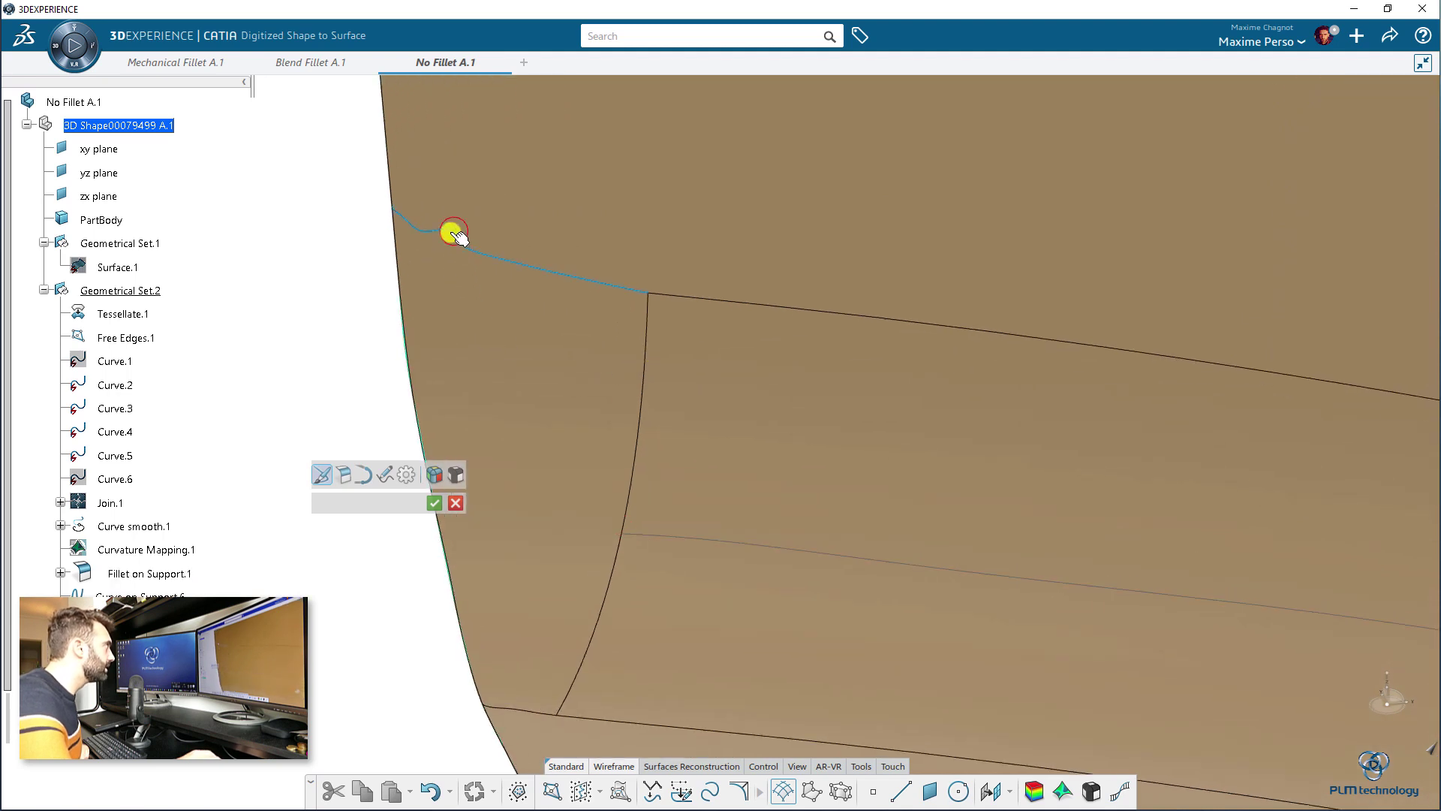
Refine the edge curves with Curve Edition and straighten the wavy inner curve.
click(386, 475)
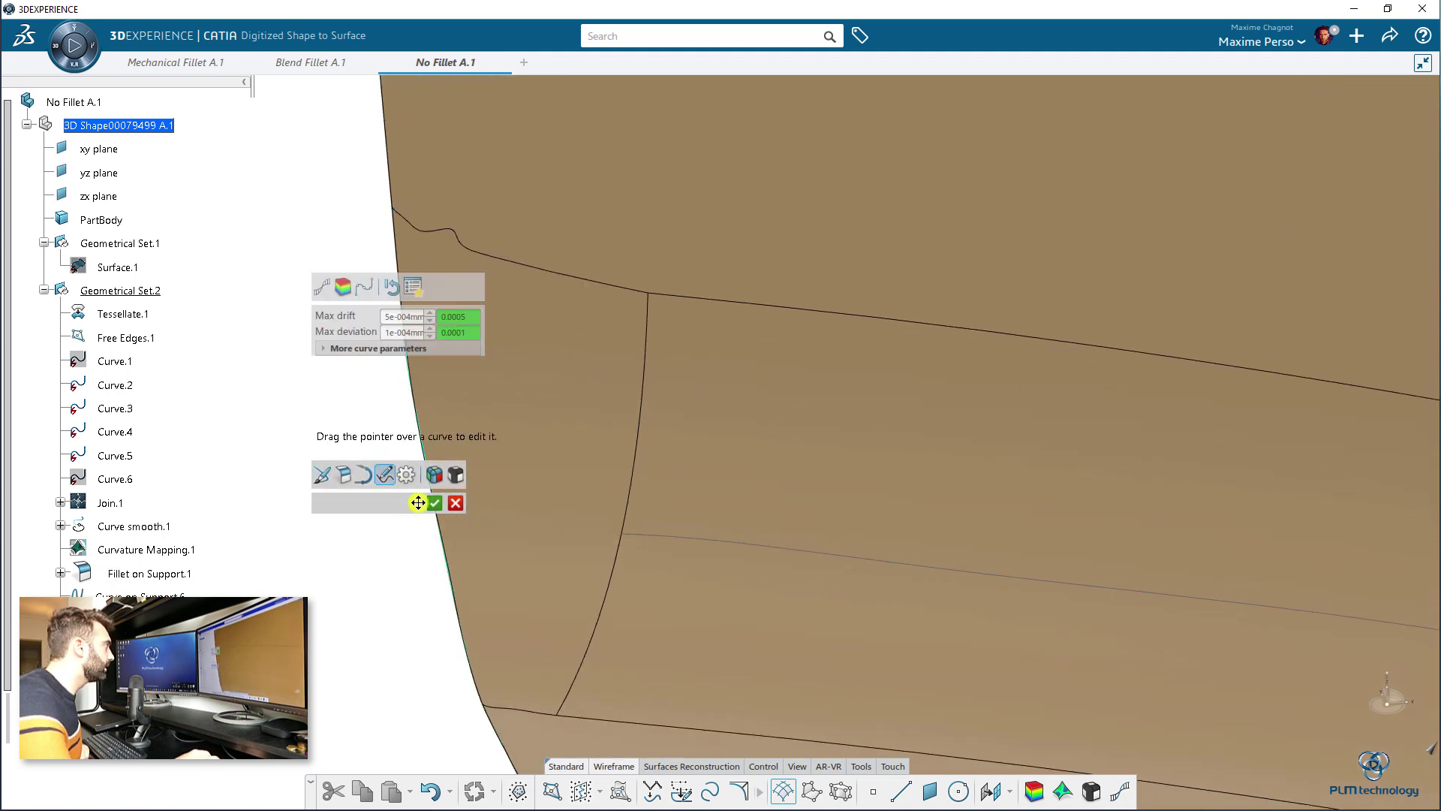
middle_drag(333, 406, 449, 424)
click(572, 271)
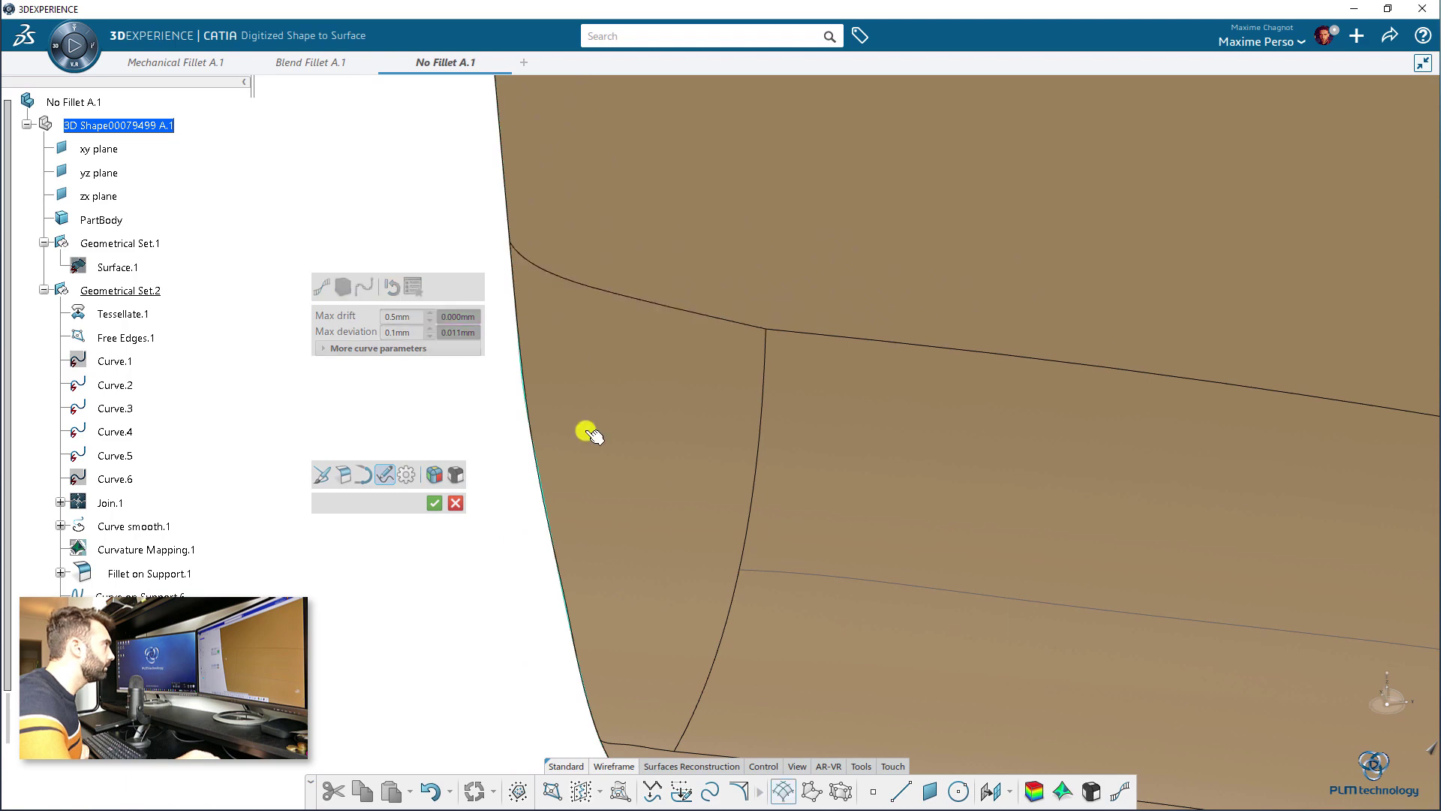
middle_drag(585, 428, 671, 405)
click(668, 578)
click(738, 462)
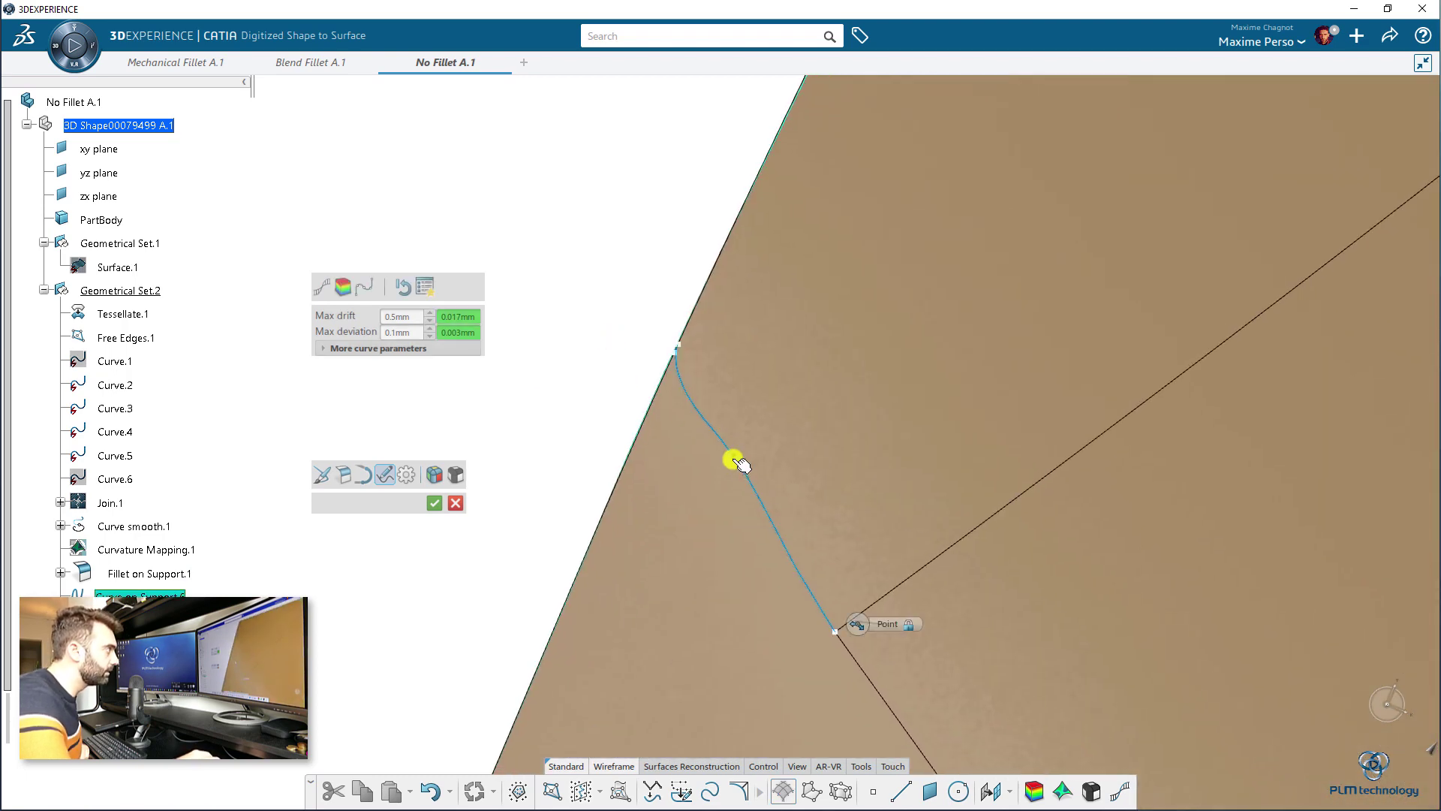
click(678, 359)
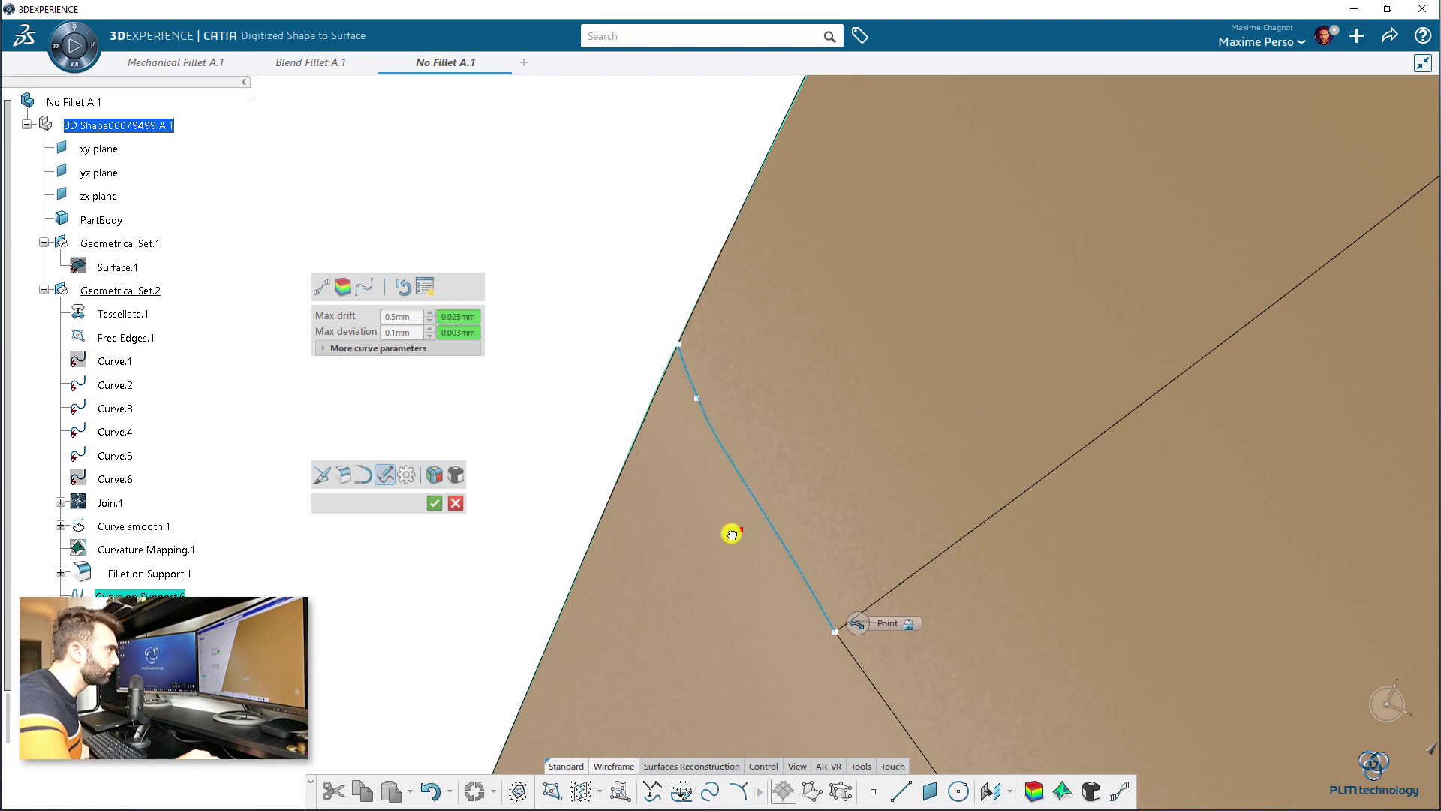
middle_drag(728, 546, 552, 504)
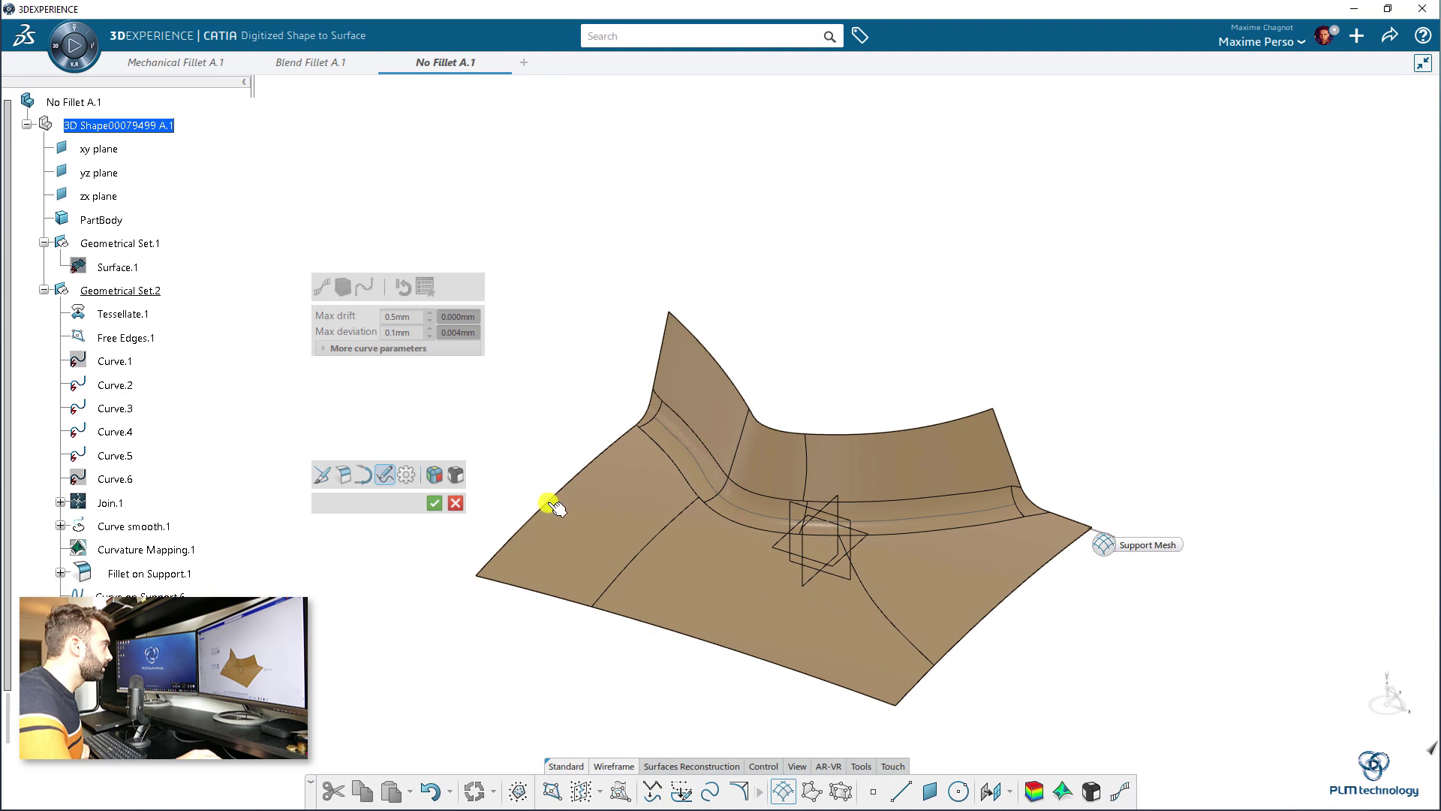
Confirm the Fillet on Support and hide its Median Line curve.
click(445, 502)
scroll(251, 515, down, 3)
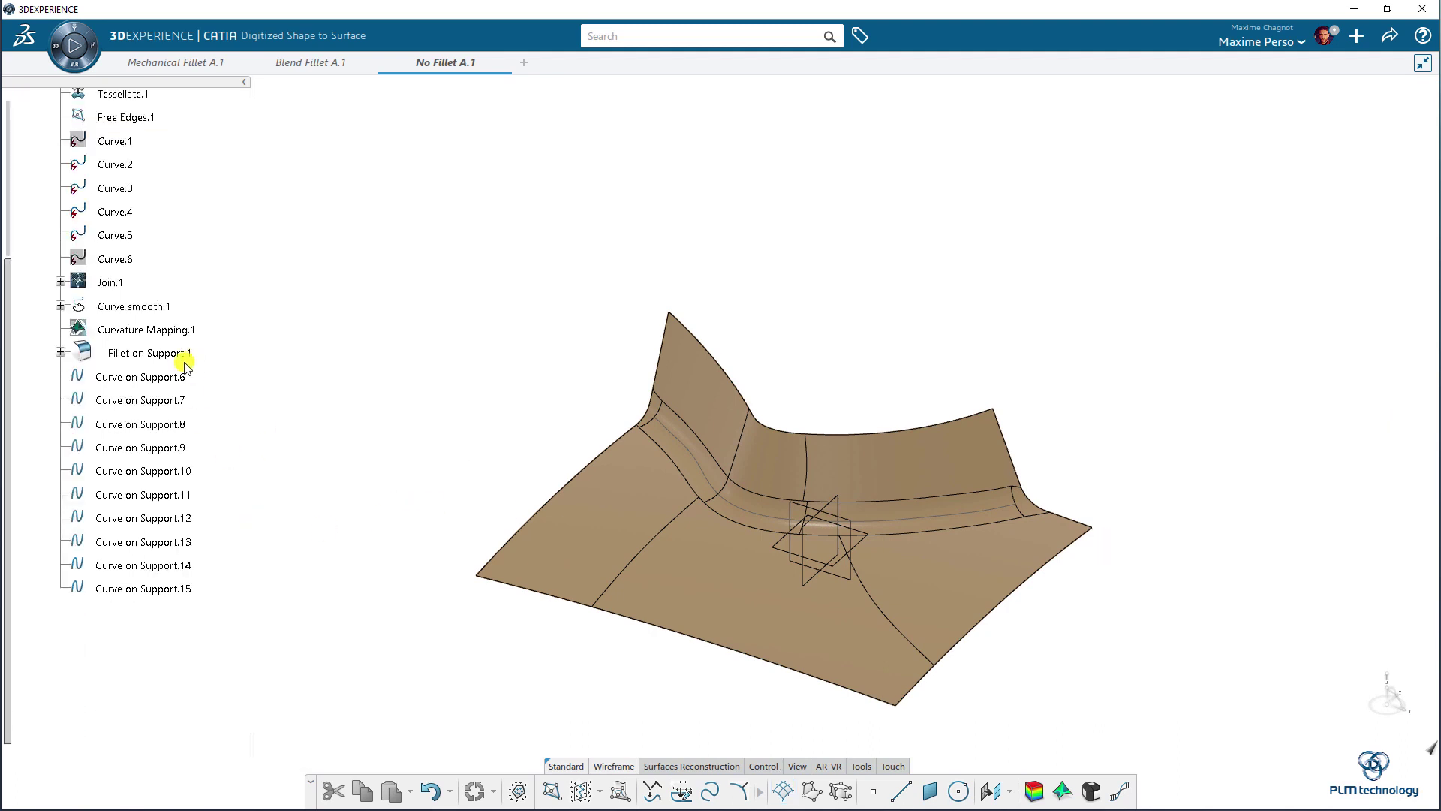
click(61, 352)
click(136, 376)
right_click(135, 376)
click(167, 422)
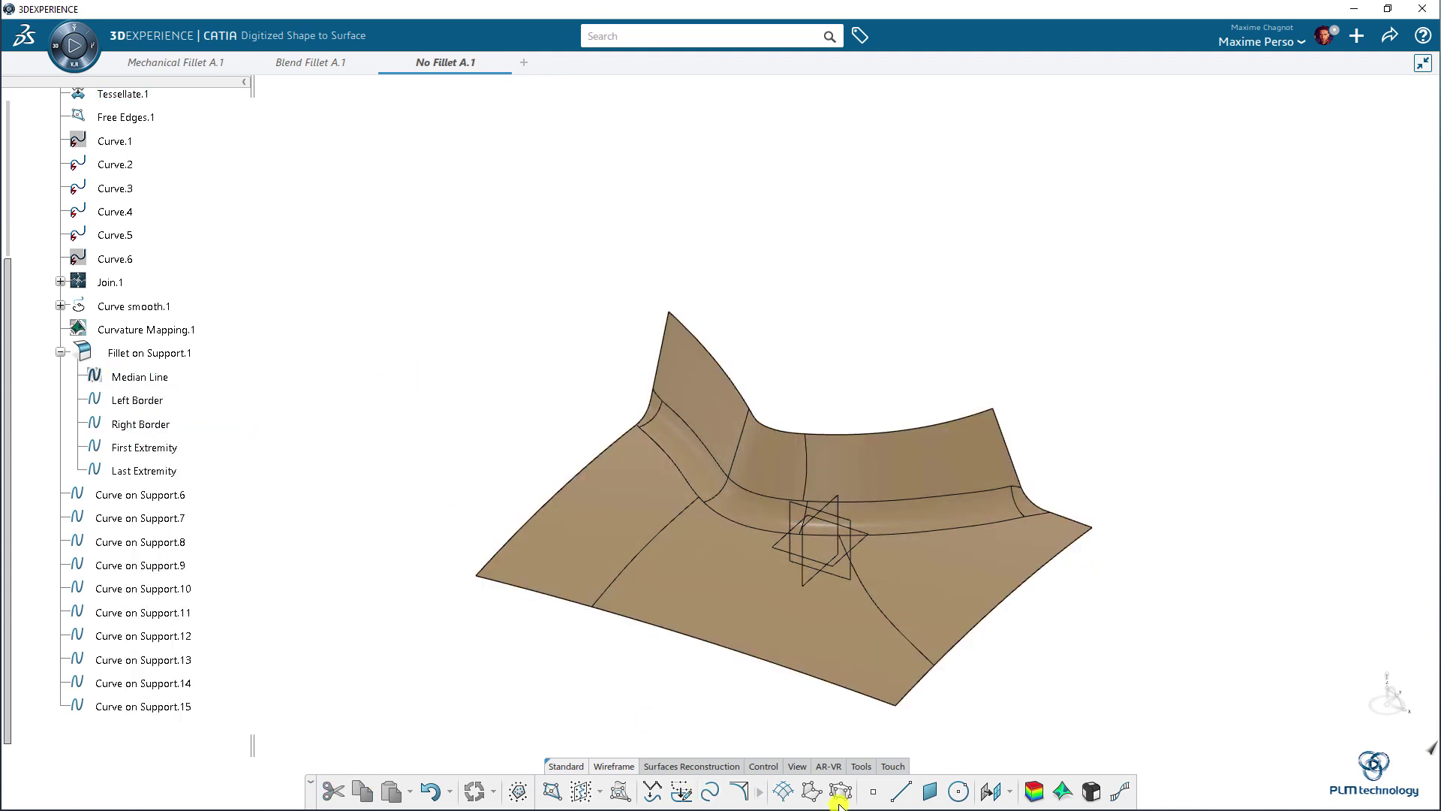
Start a Curves Network with Curve.2–5, Curve smooth.1, both borders and both extremities.
click(818, 794)
drag(1279, 536, 1275, 506)
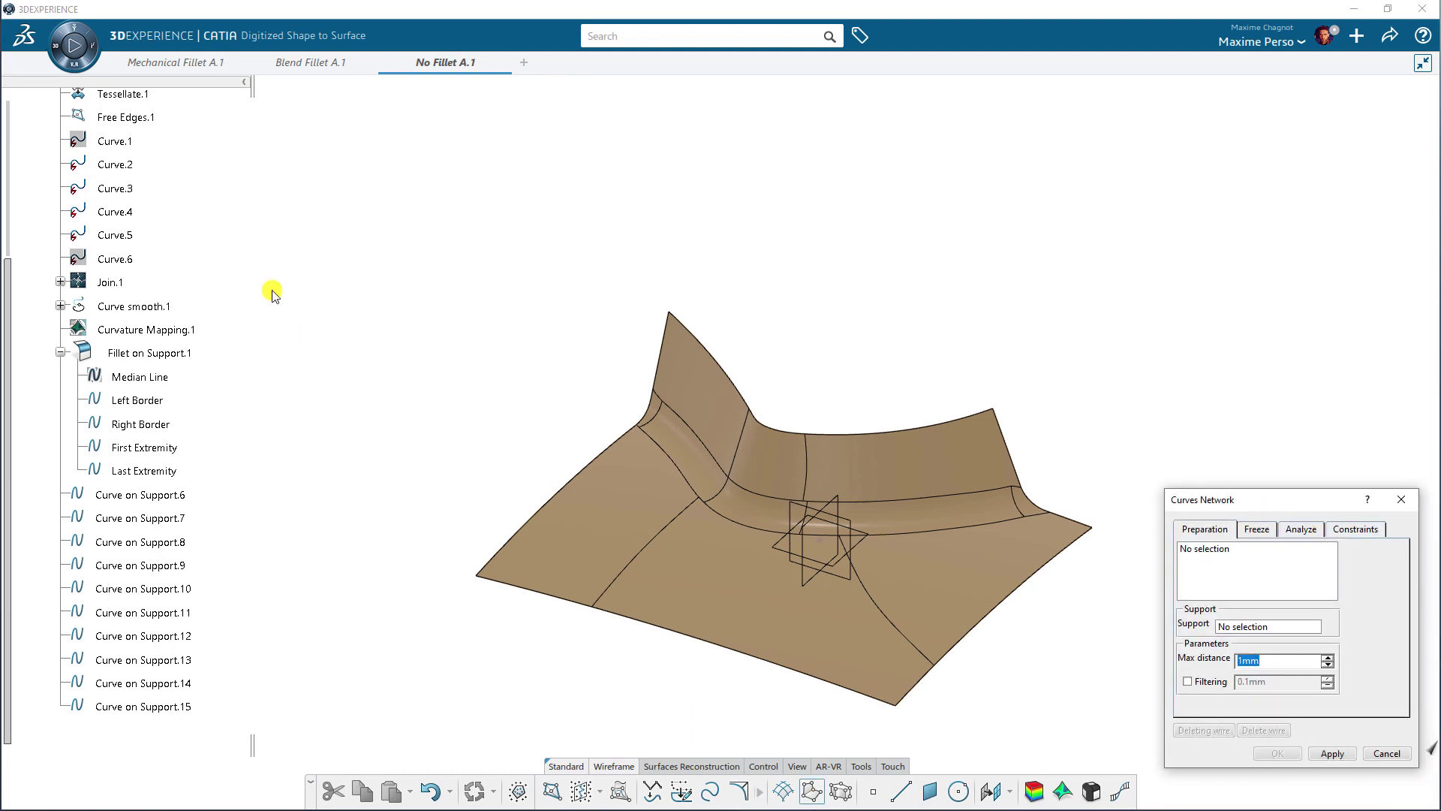
click(132, 170)
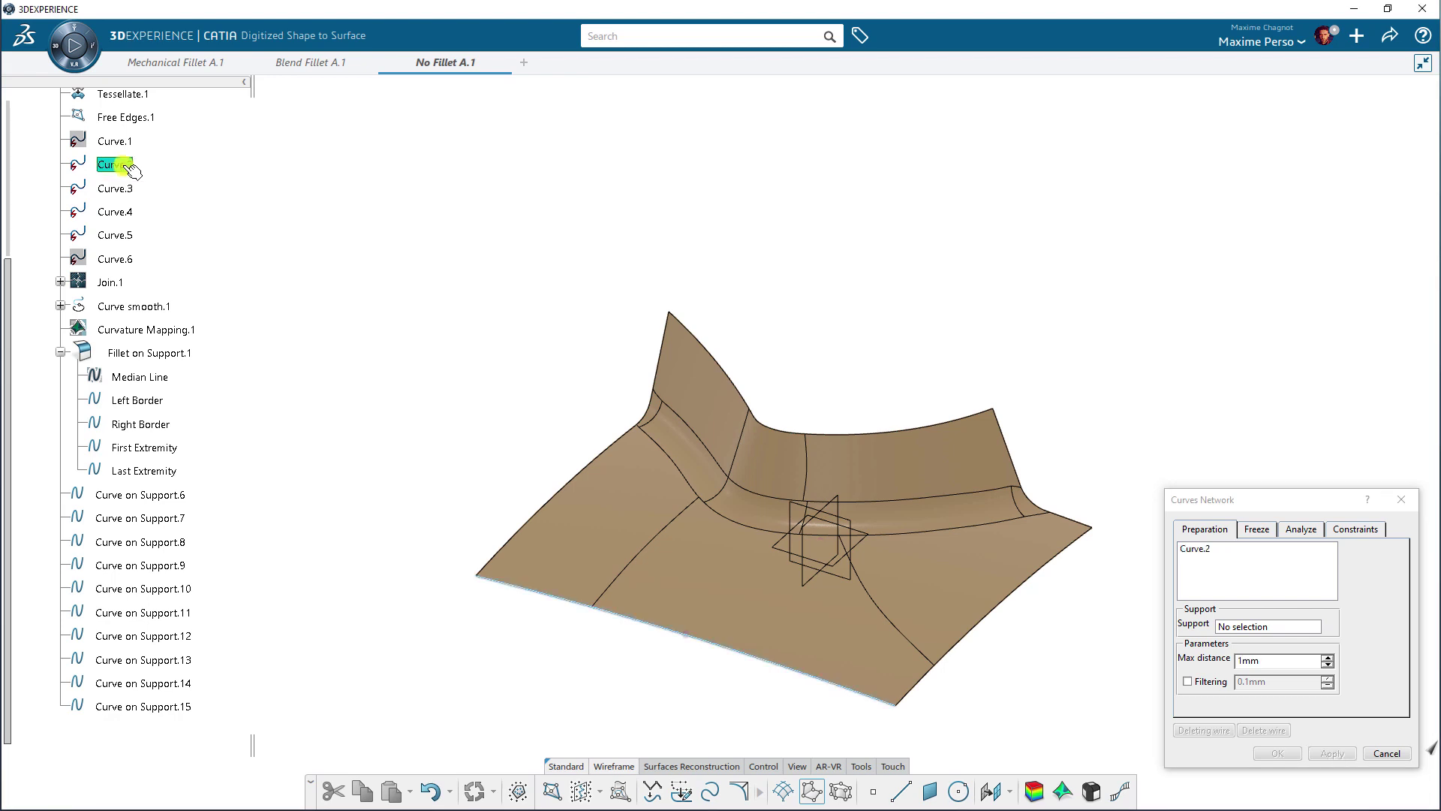
click(127, 192)
click(127, 216)
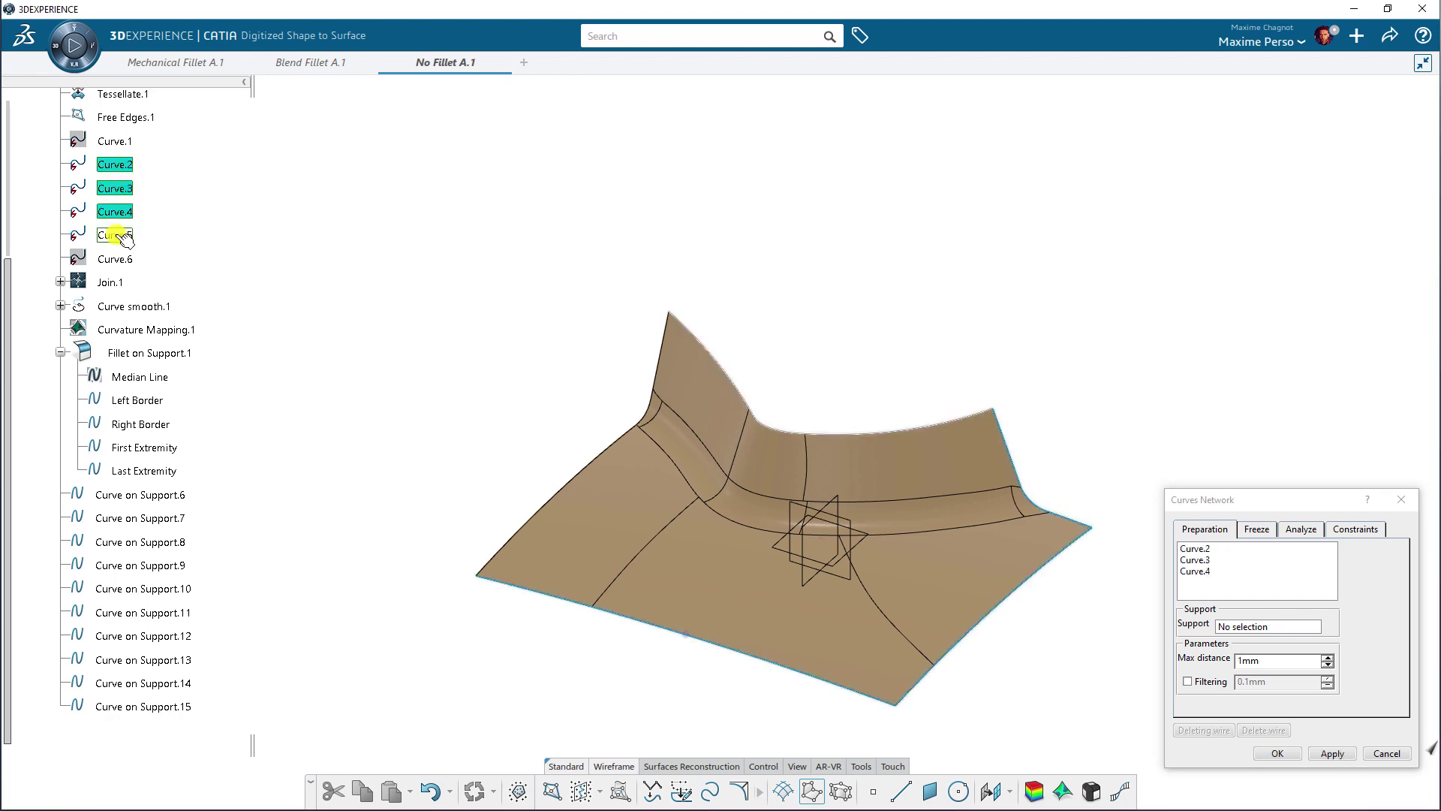
click(125, 238)
click(129, 307)
click(131, 405)
click(141, 424)
click(144, 448)
click(144, 471)
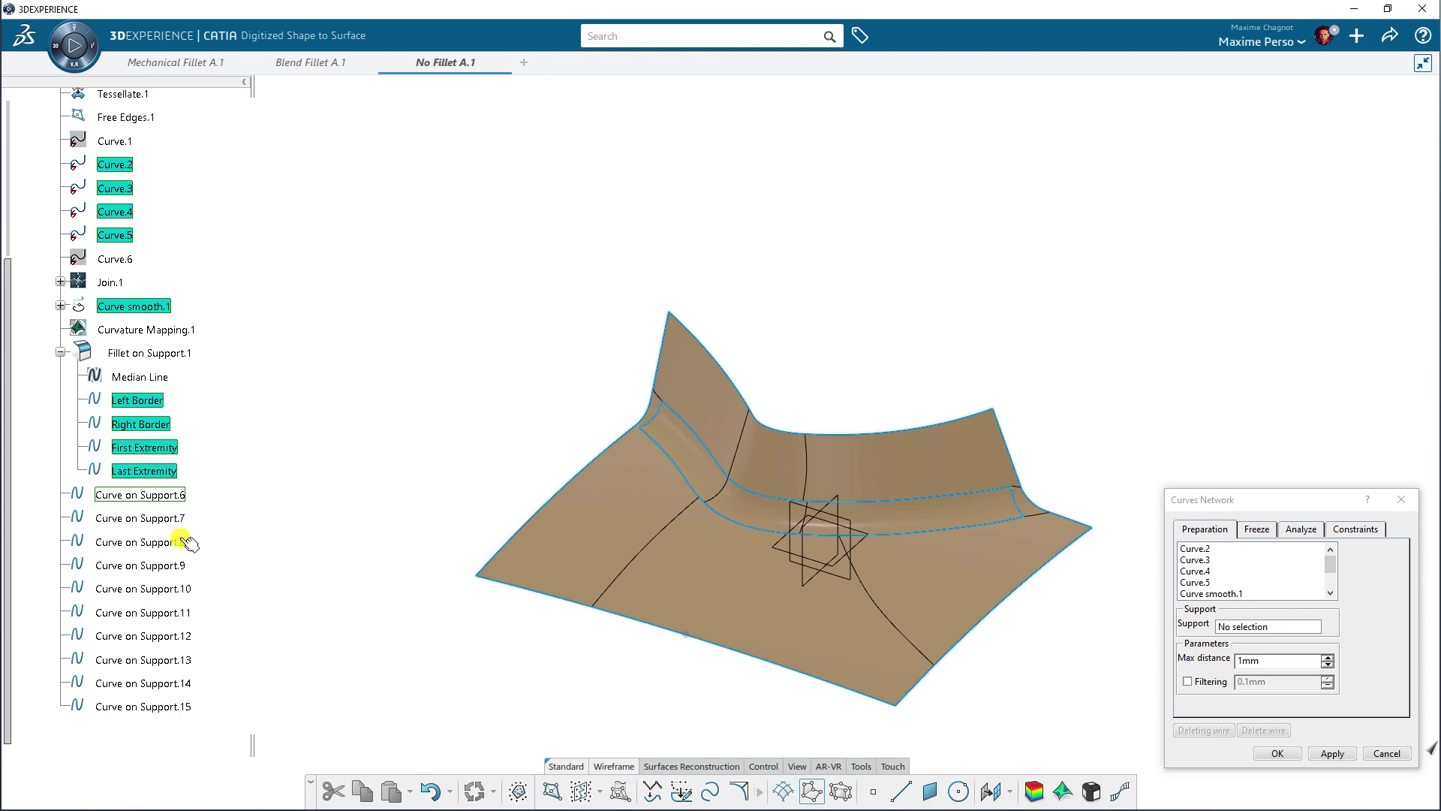
Add Curve on Support.7 through Curve on Support.15 to the network.
click(129, 518)
click(128, 542)
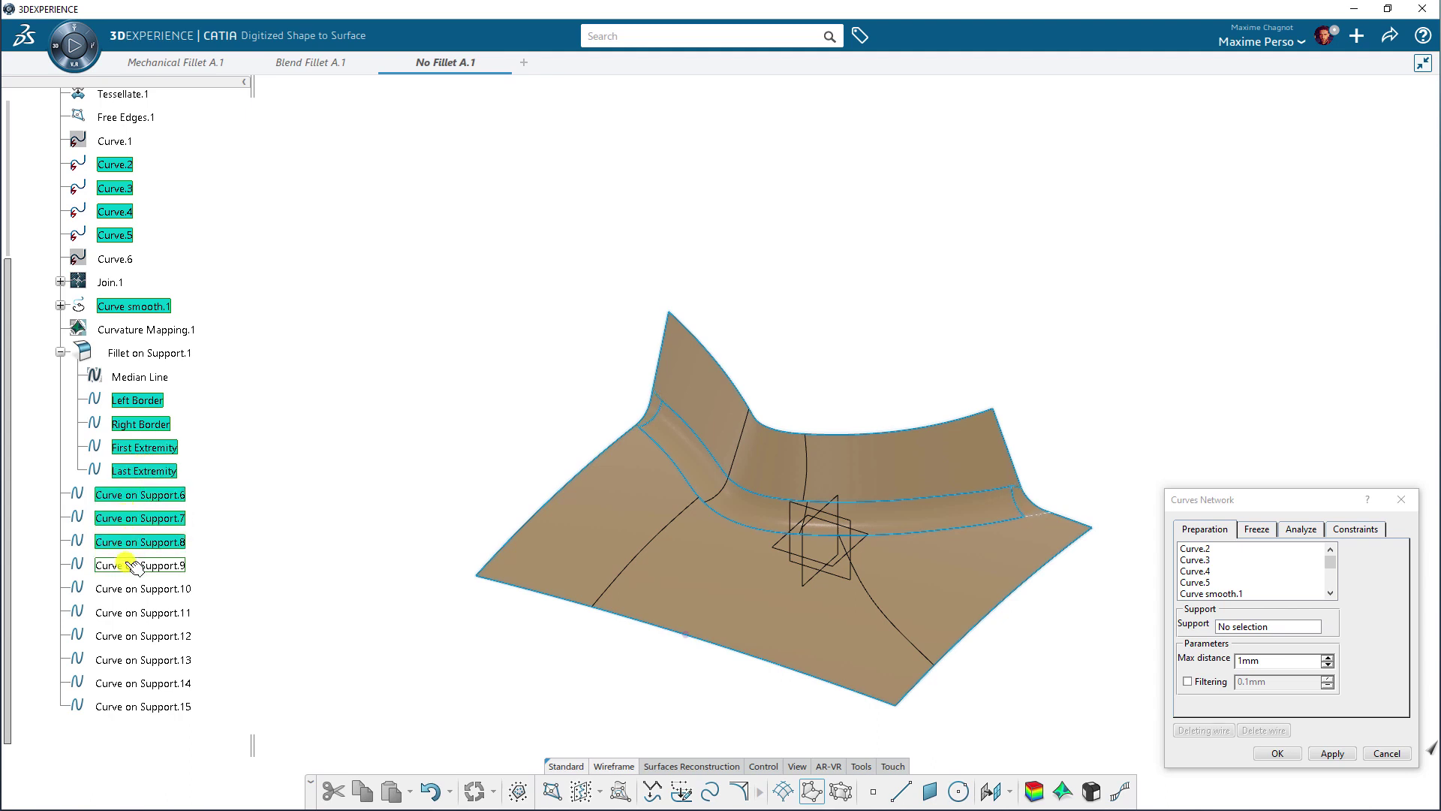
click(128, 566)
click(128, 588)
click(128, 614)
click(123, 637)
click(118, 662)
click(117, 683)
click(116, 706)
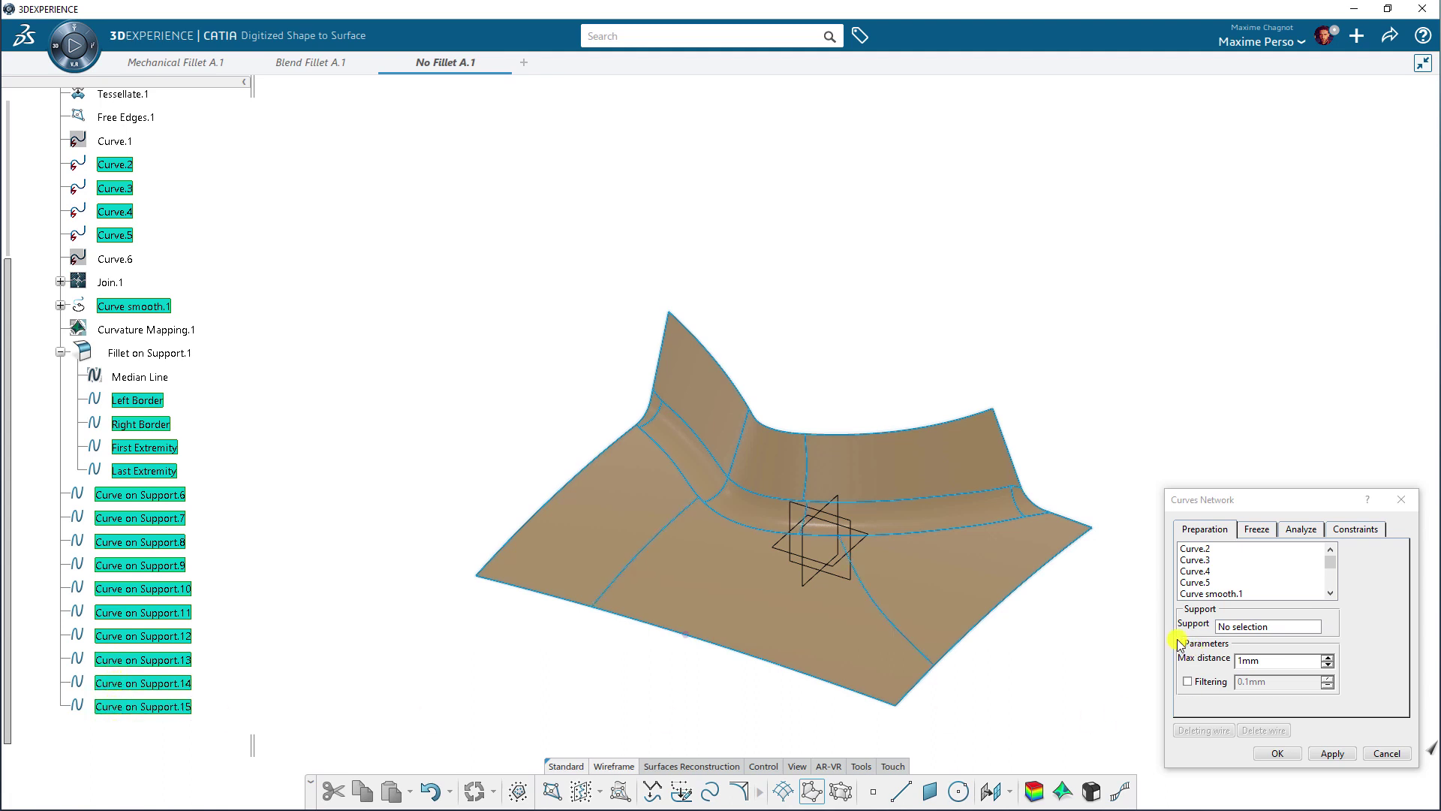
Preview and create the network as closed, then check Curves Network.7 on the model.
click(1224, 627)
scroll(150, 248, up, 1)
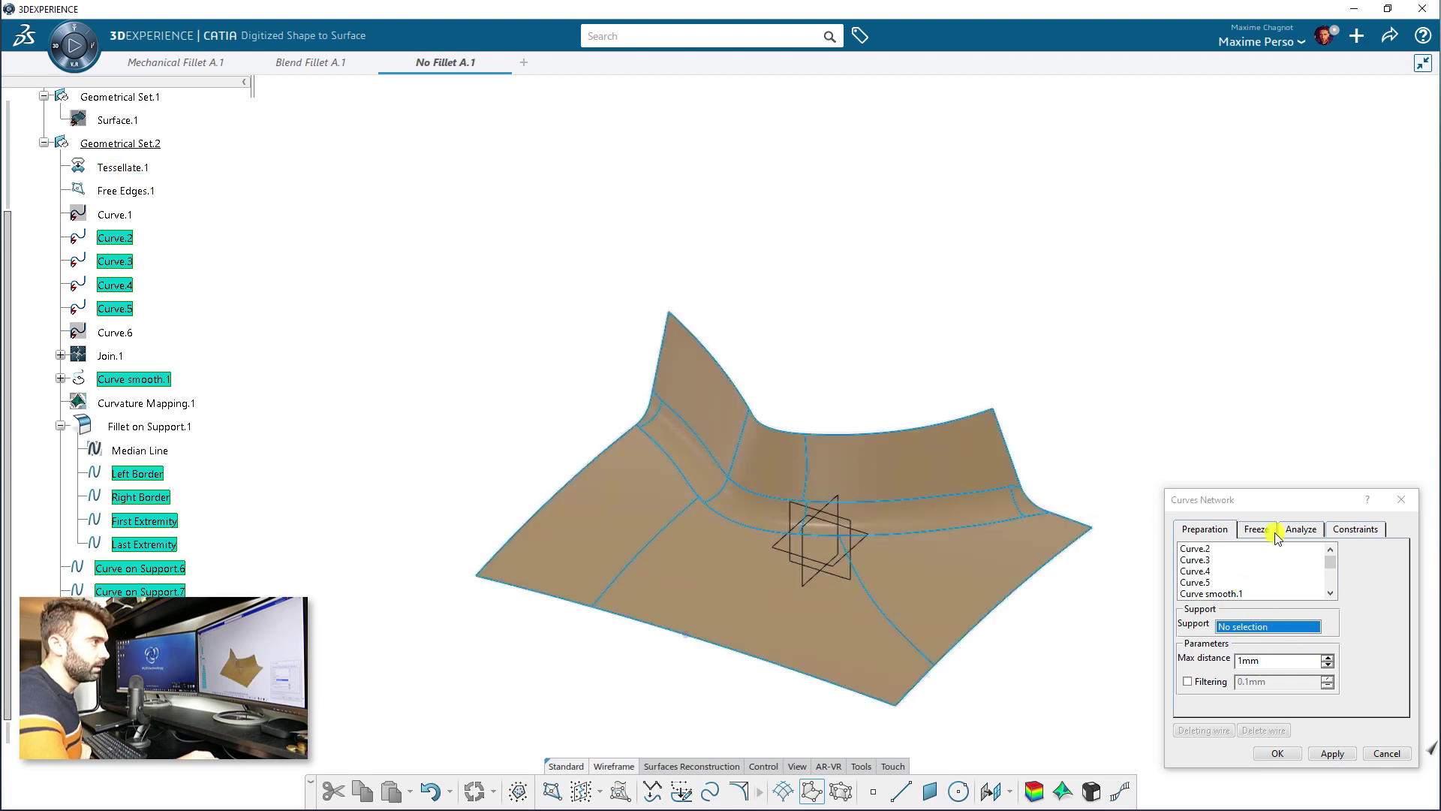
click(1335, 754)
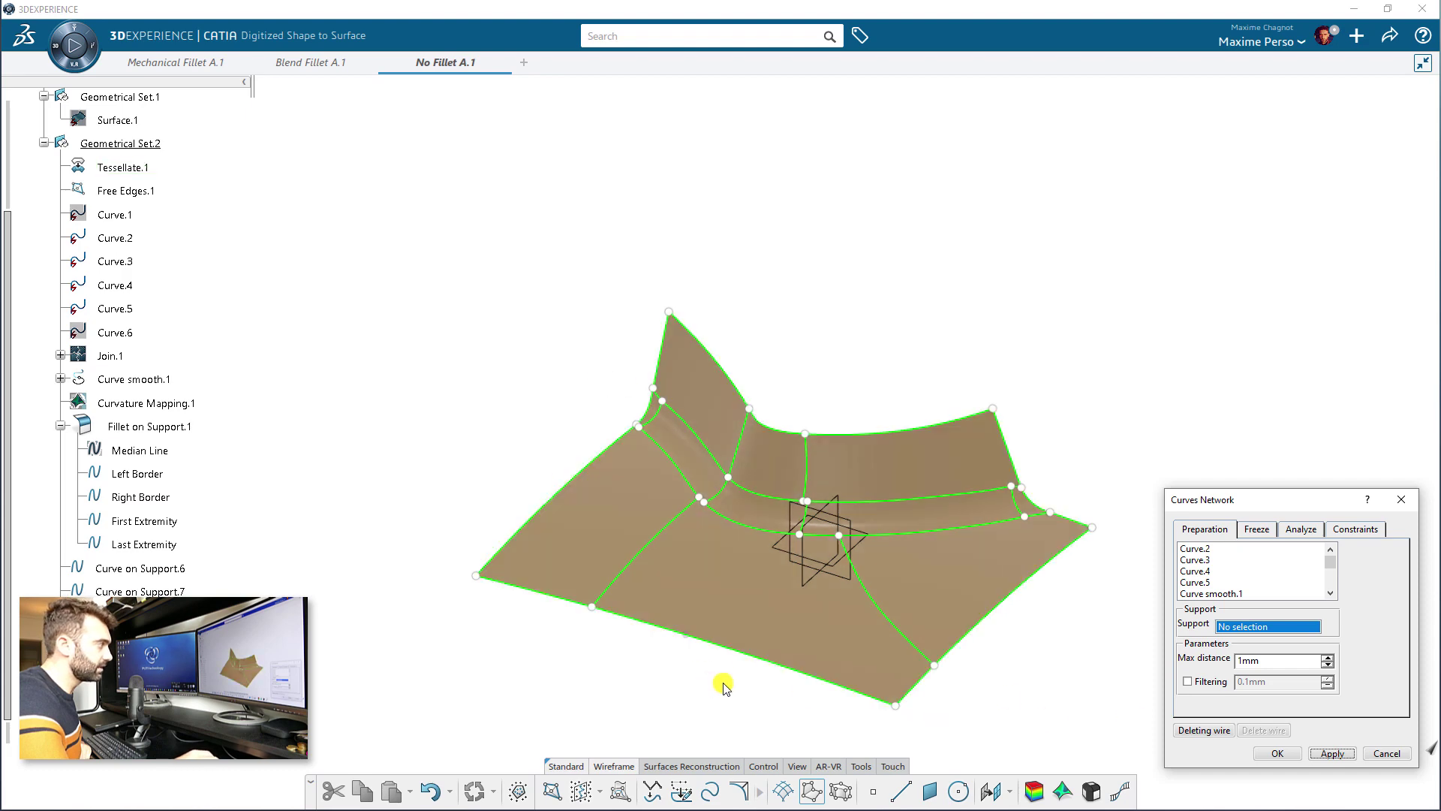
click(1277, 754)
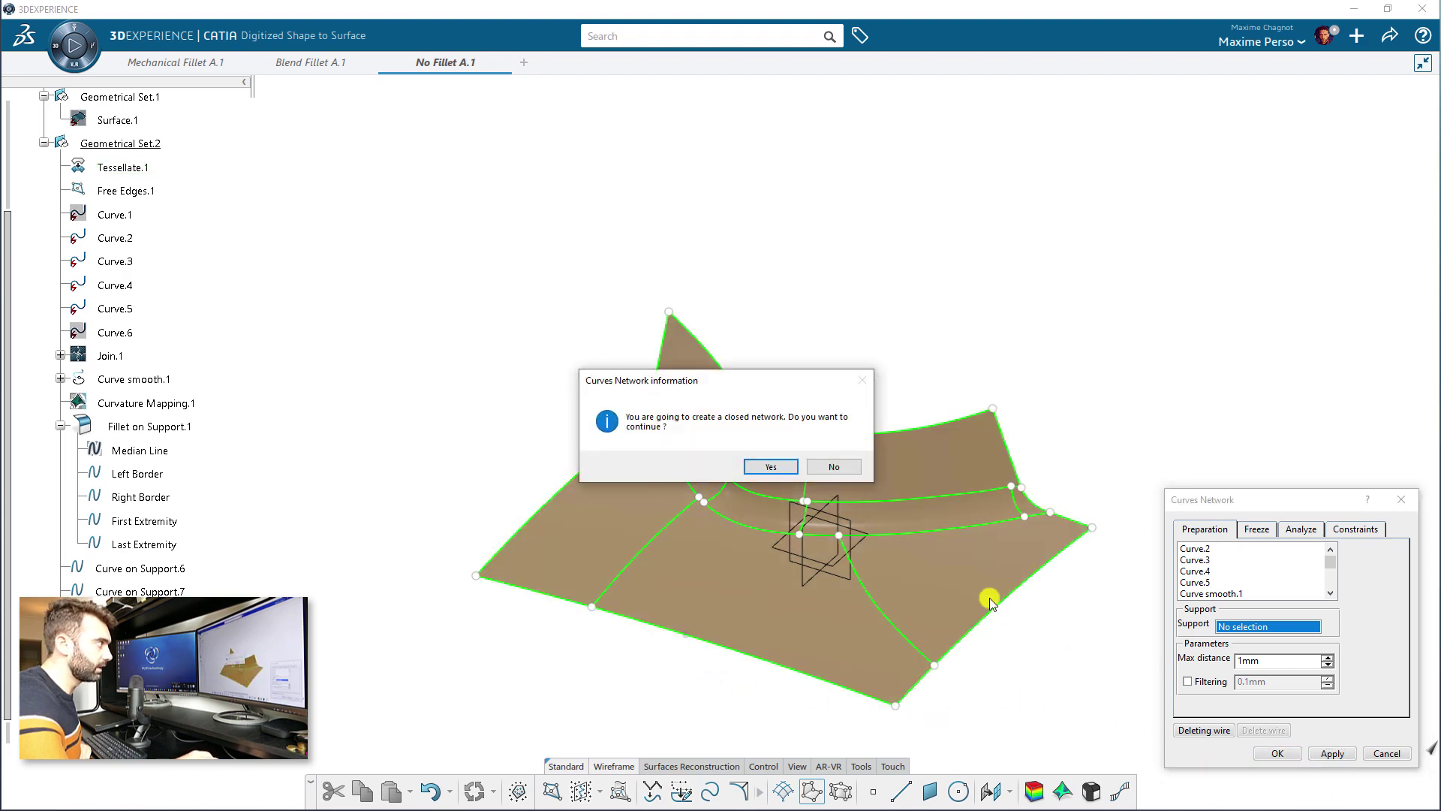
click(771, 467)
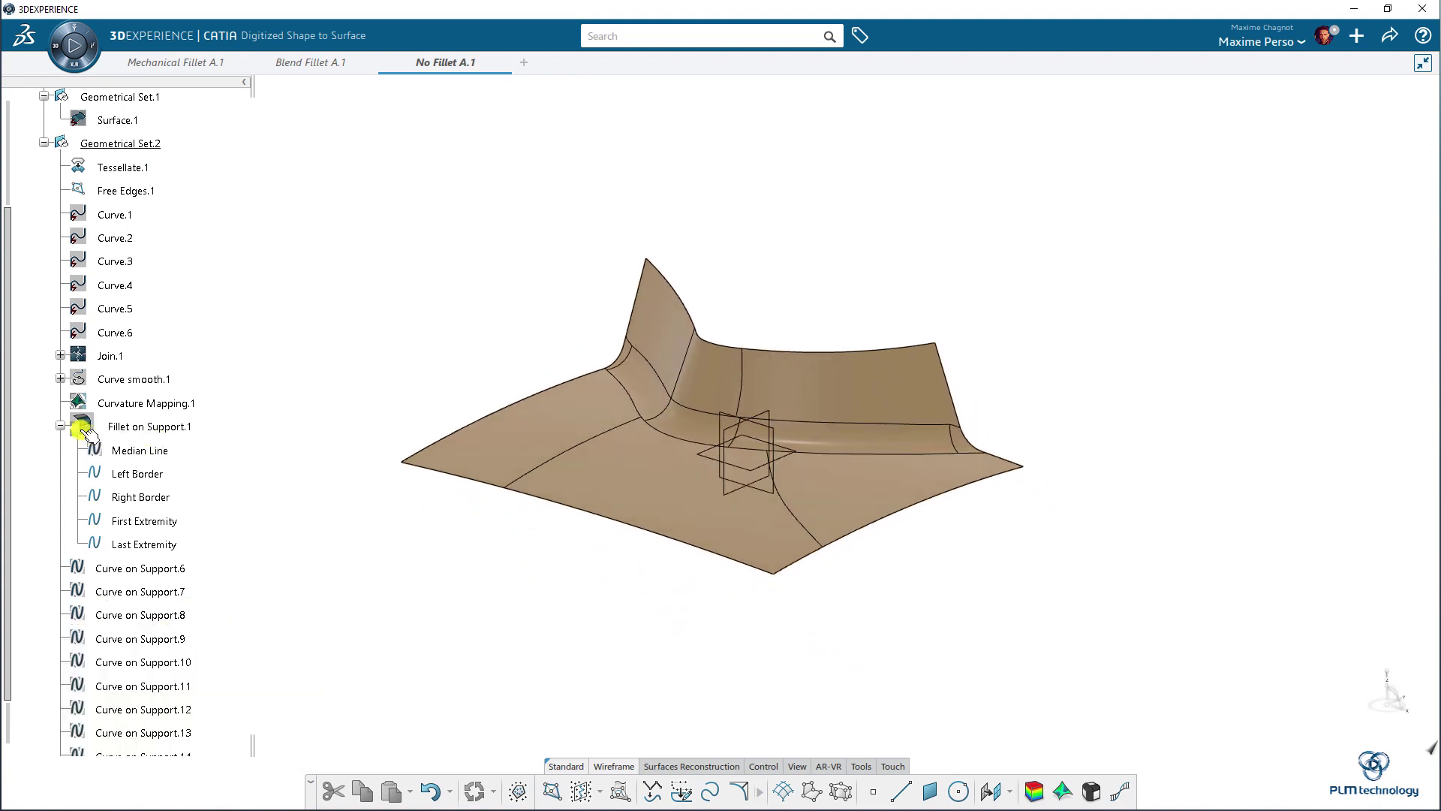
click(61, 427)
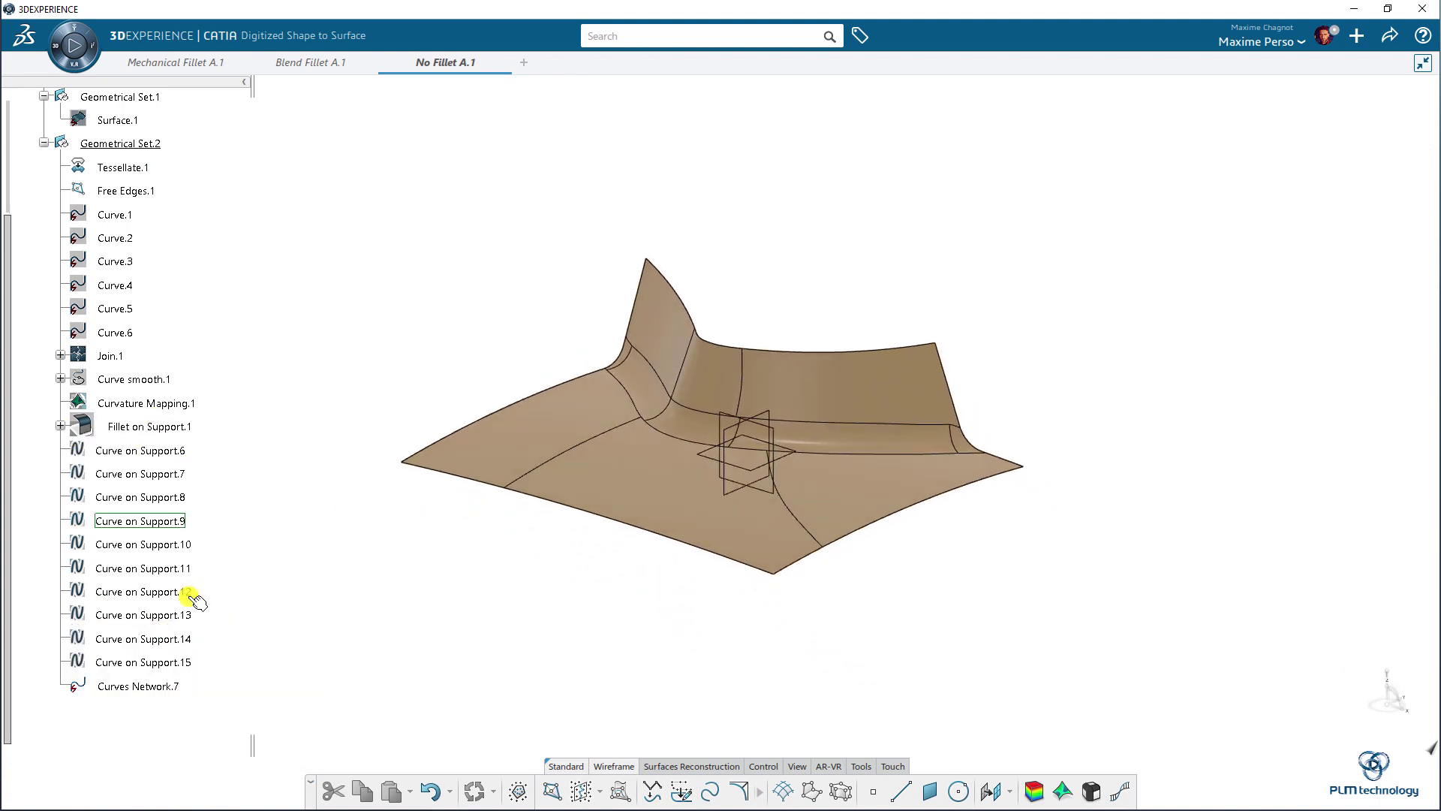
click(129, 685)
click(554, 670)
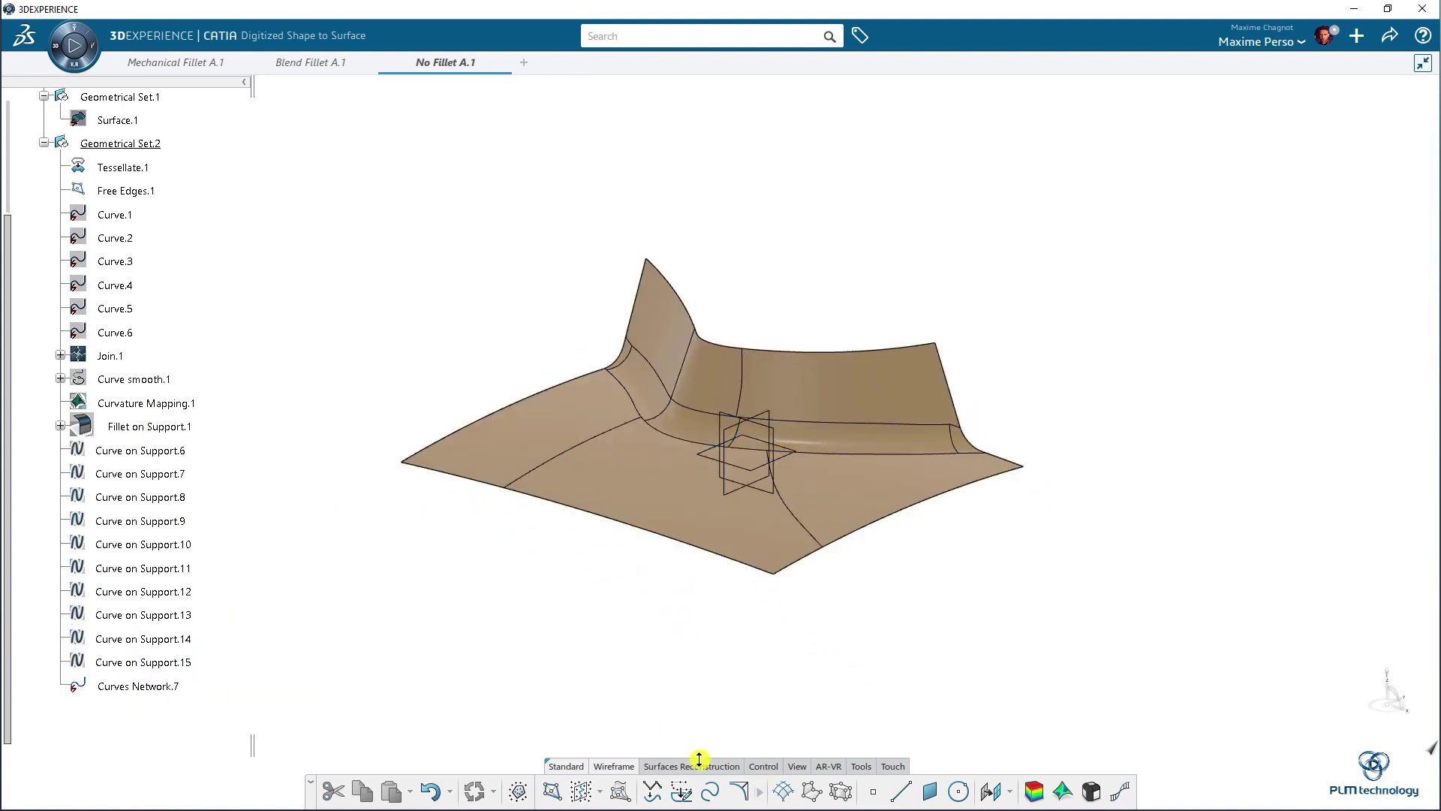
Create a Surfaces Network on Curves Network.7 and Tessellate.1, initialised from Surface.1, Gap G0 0.1mm.
click(692, 767)
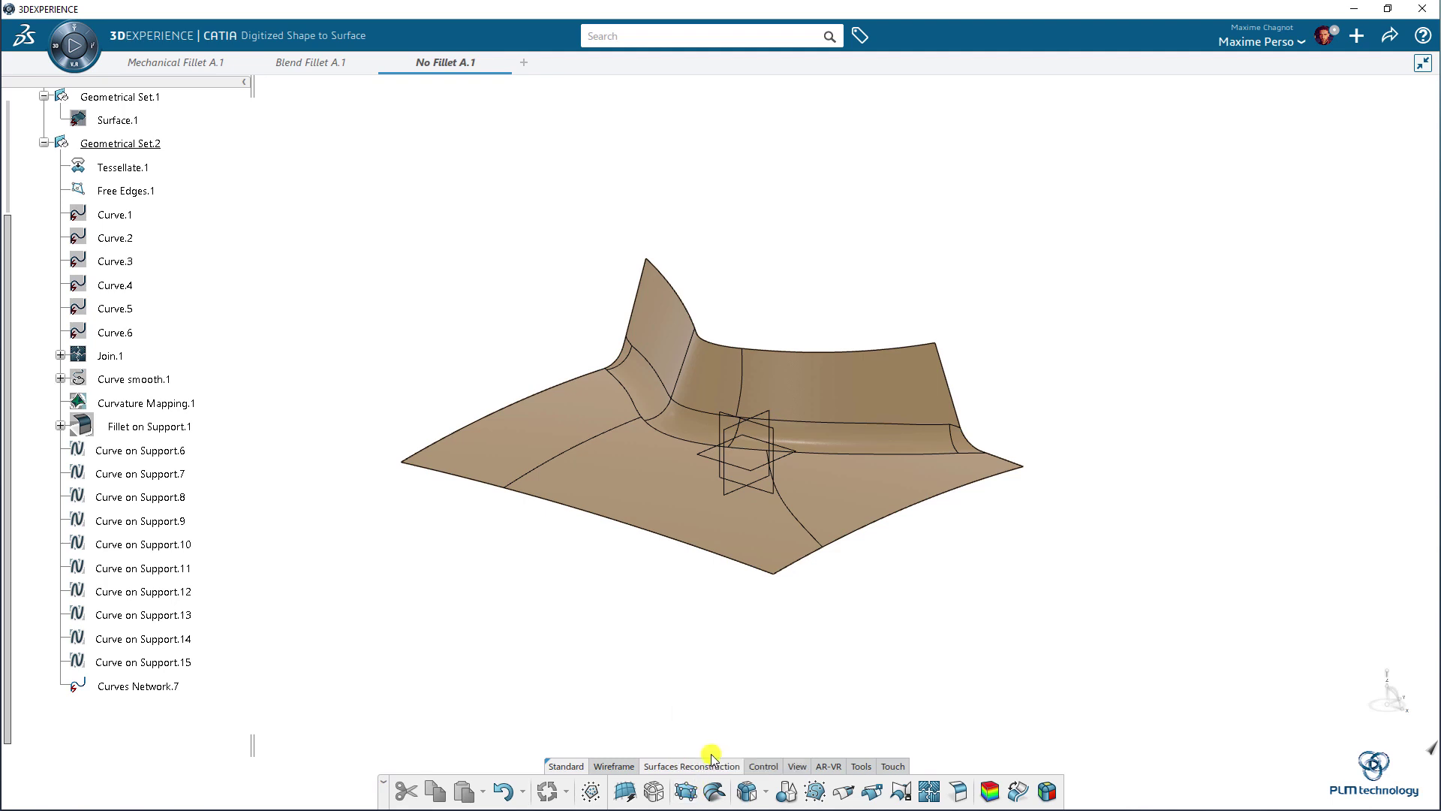
click(688, 794)
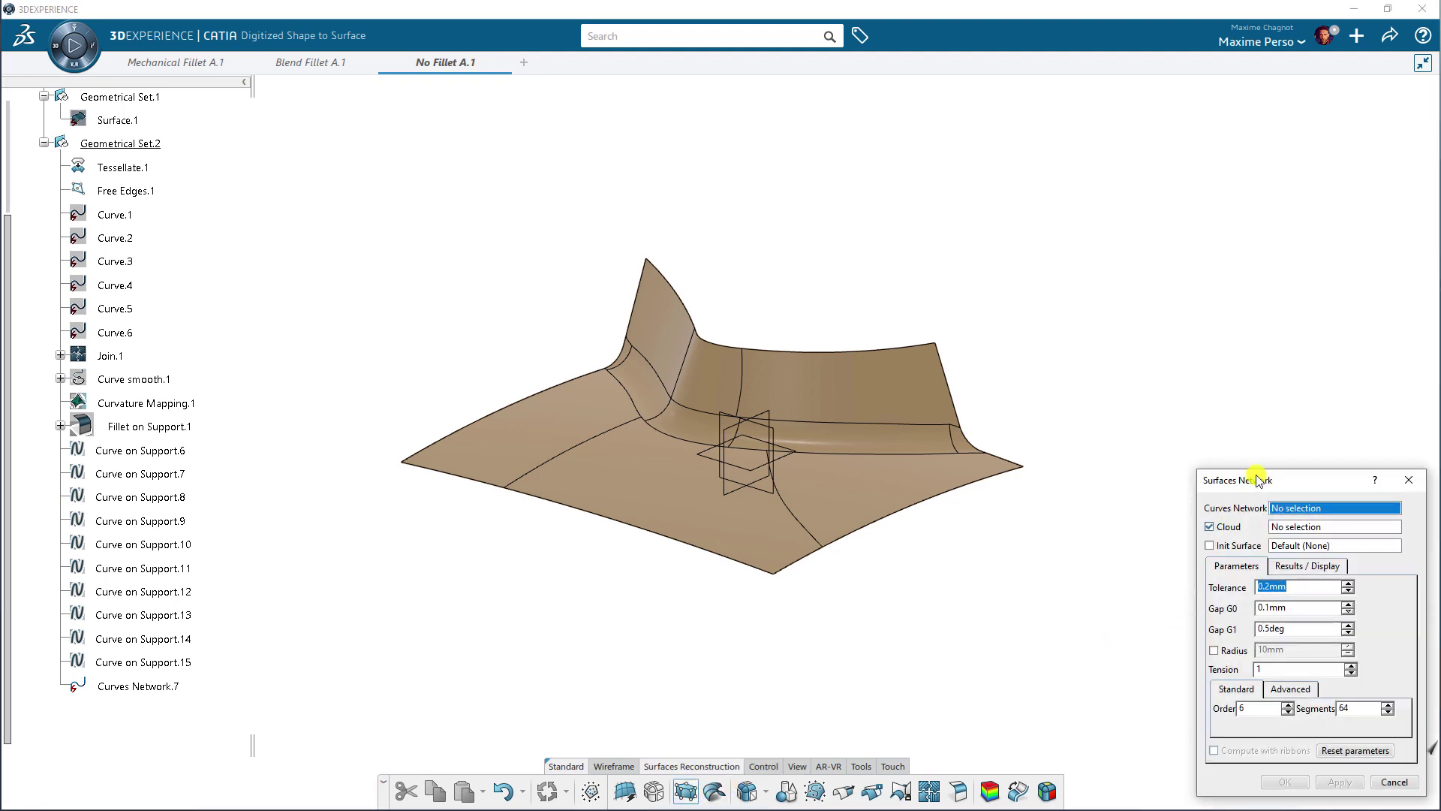
click(130, 685)
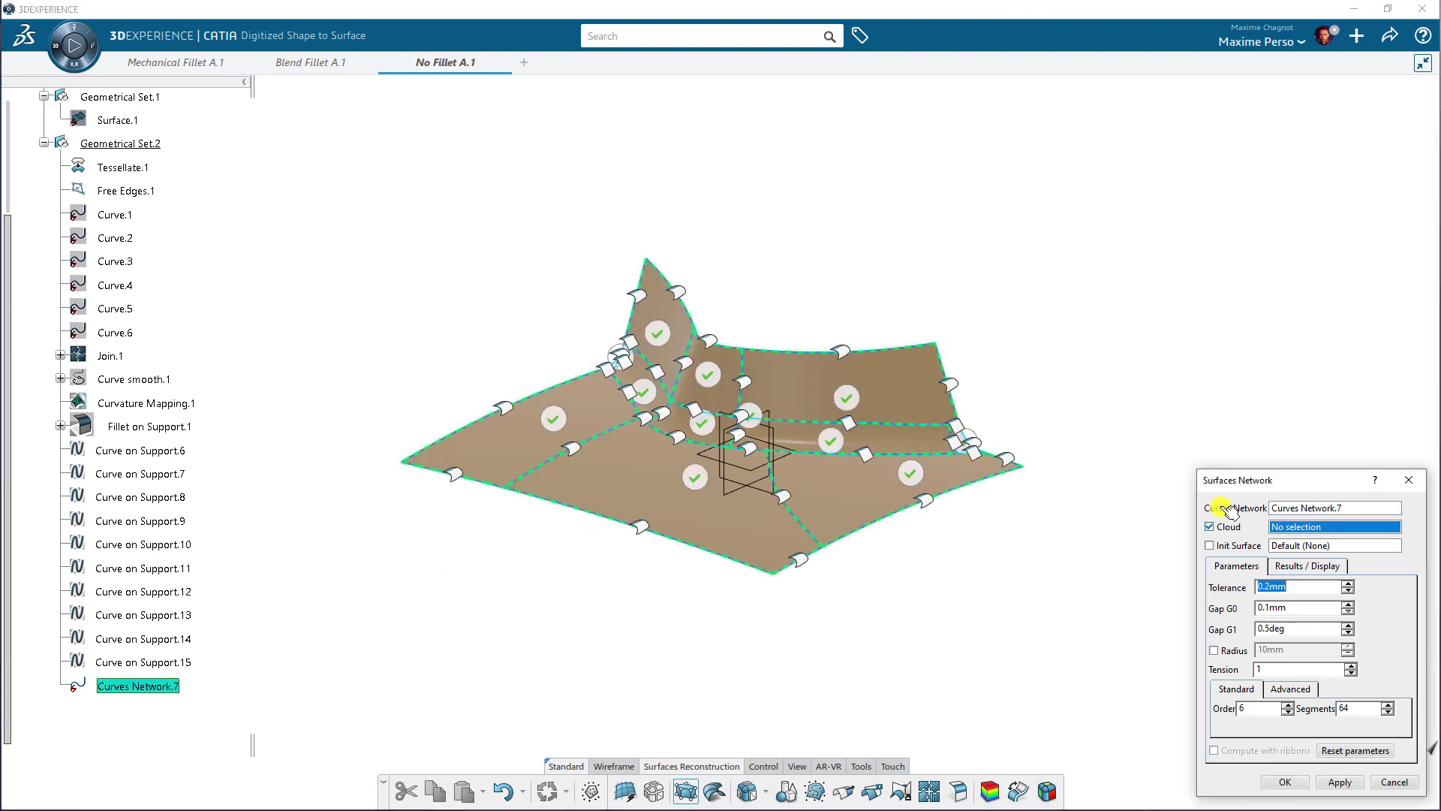
scroll(216, 420, up, 4)
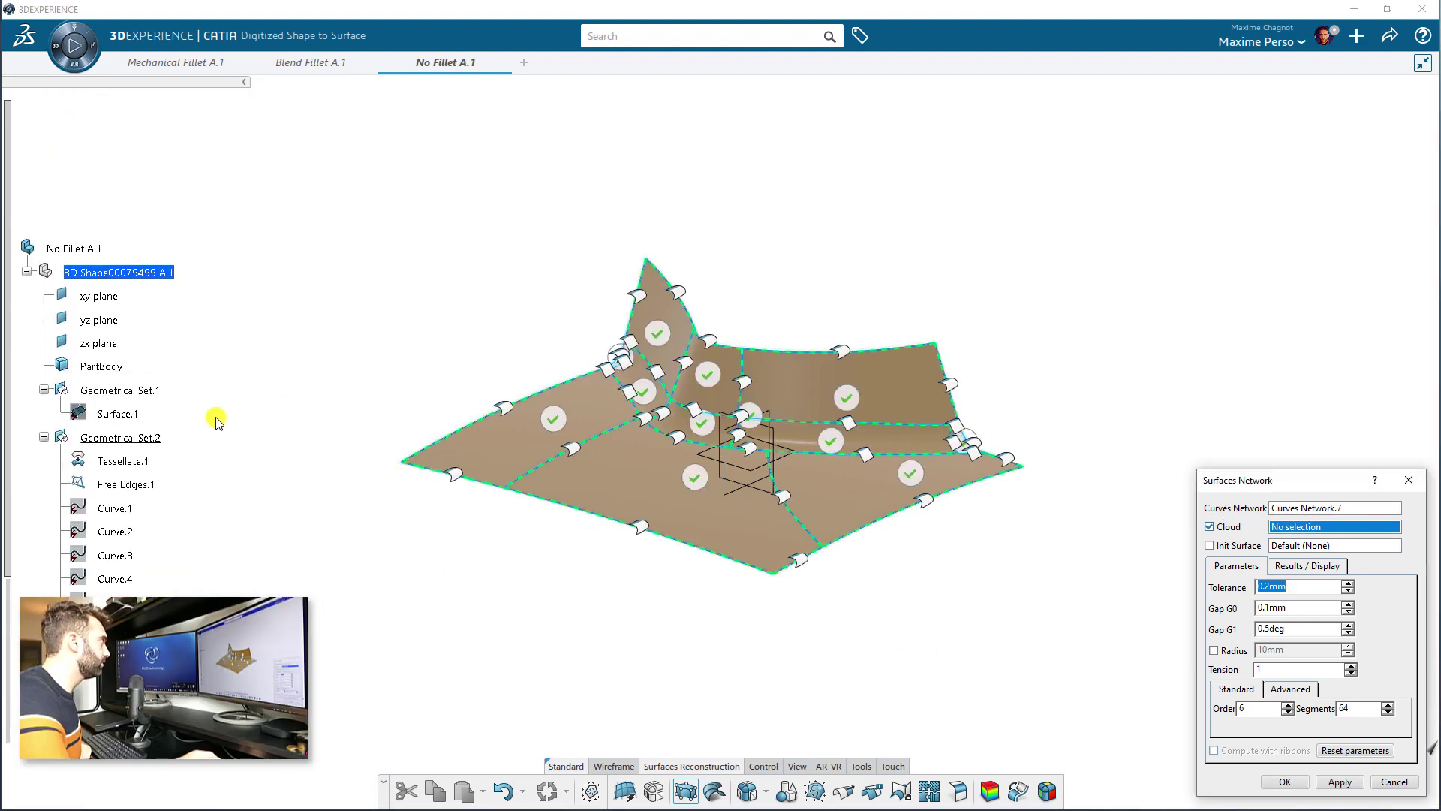
click(127, 462)
click(1300, 545)
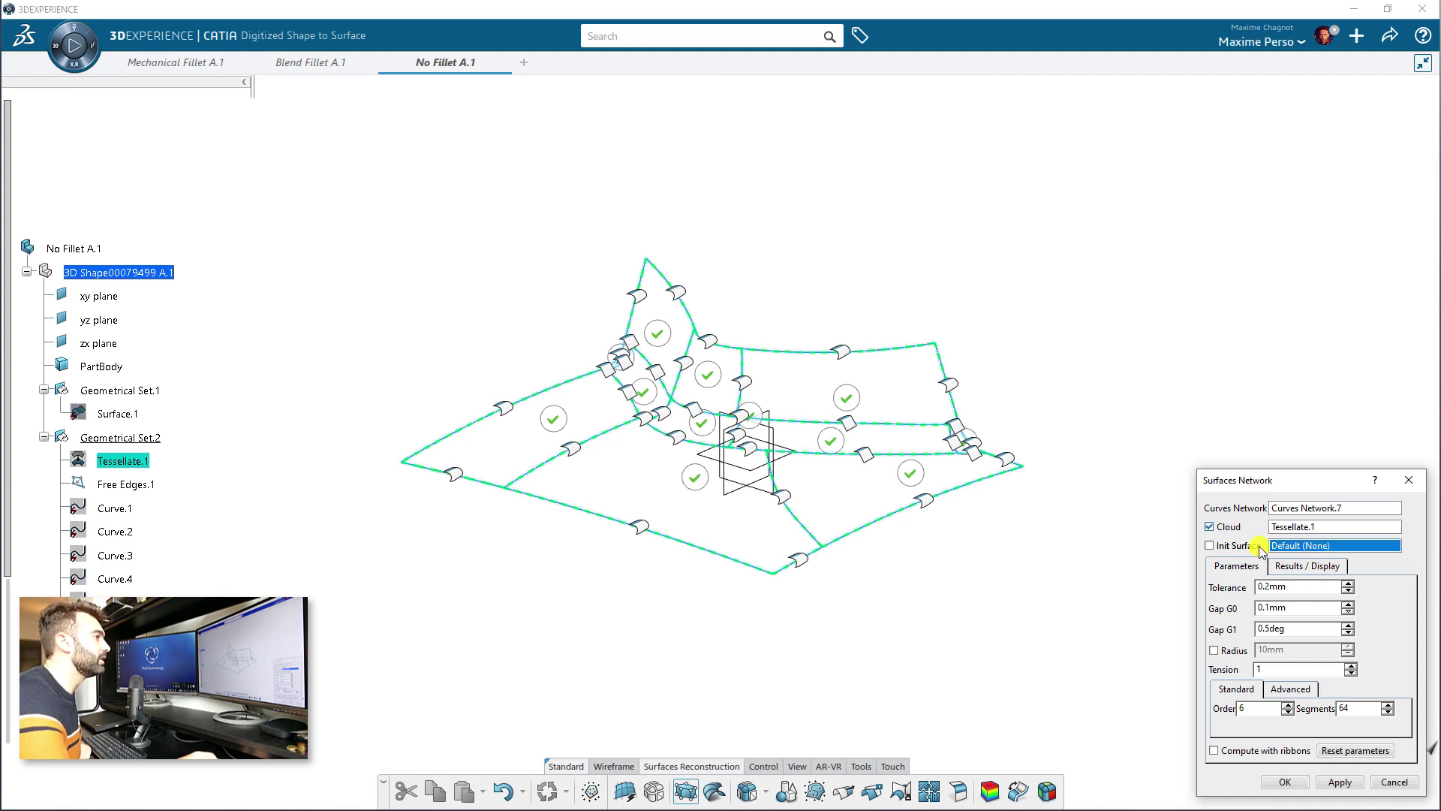
click(135, 415)
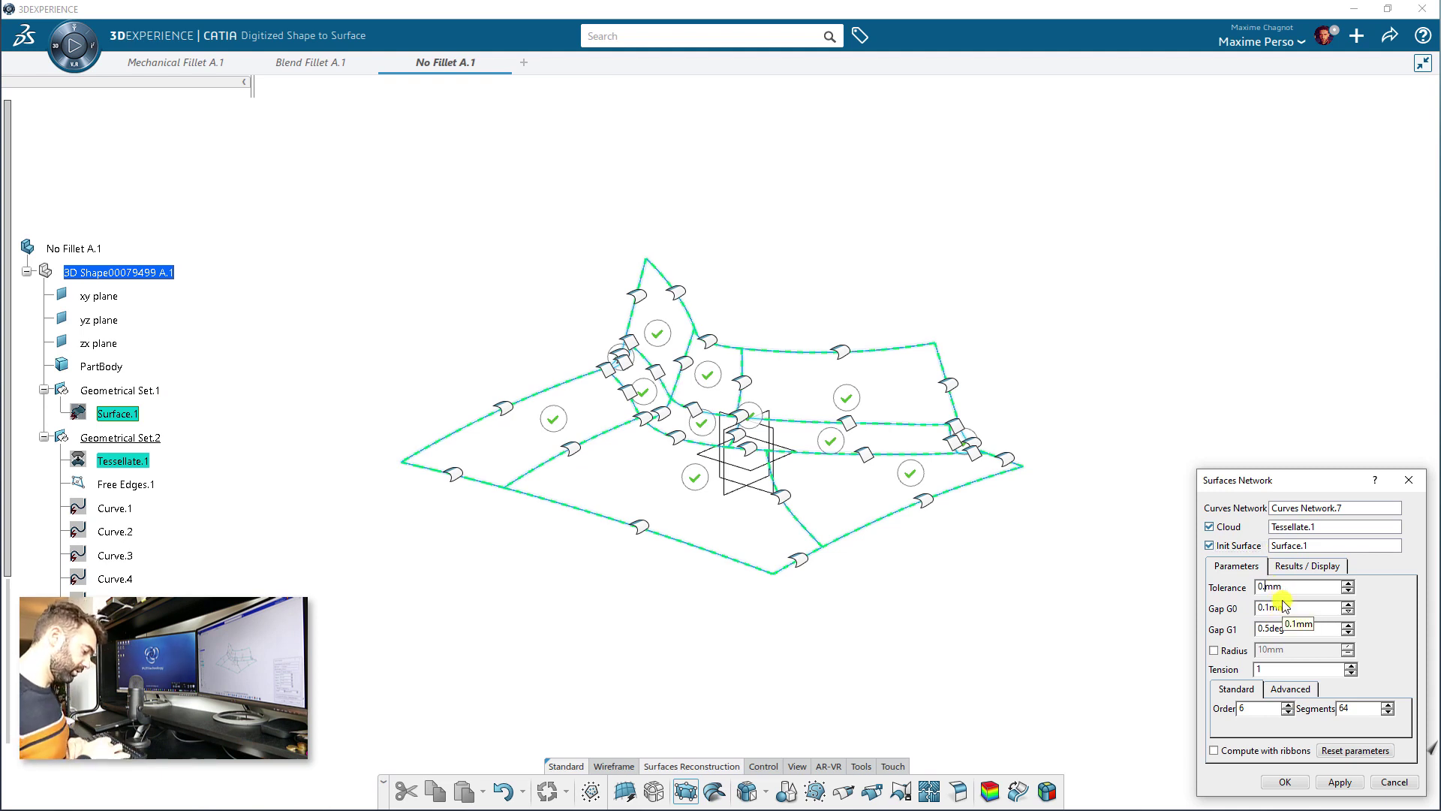
click(1320, 607)
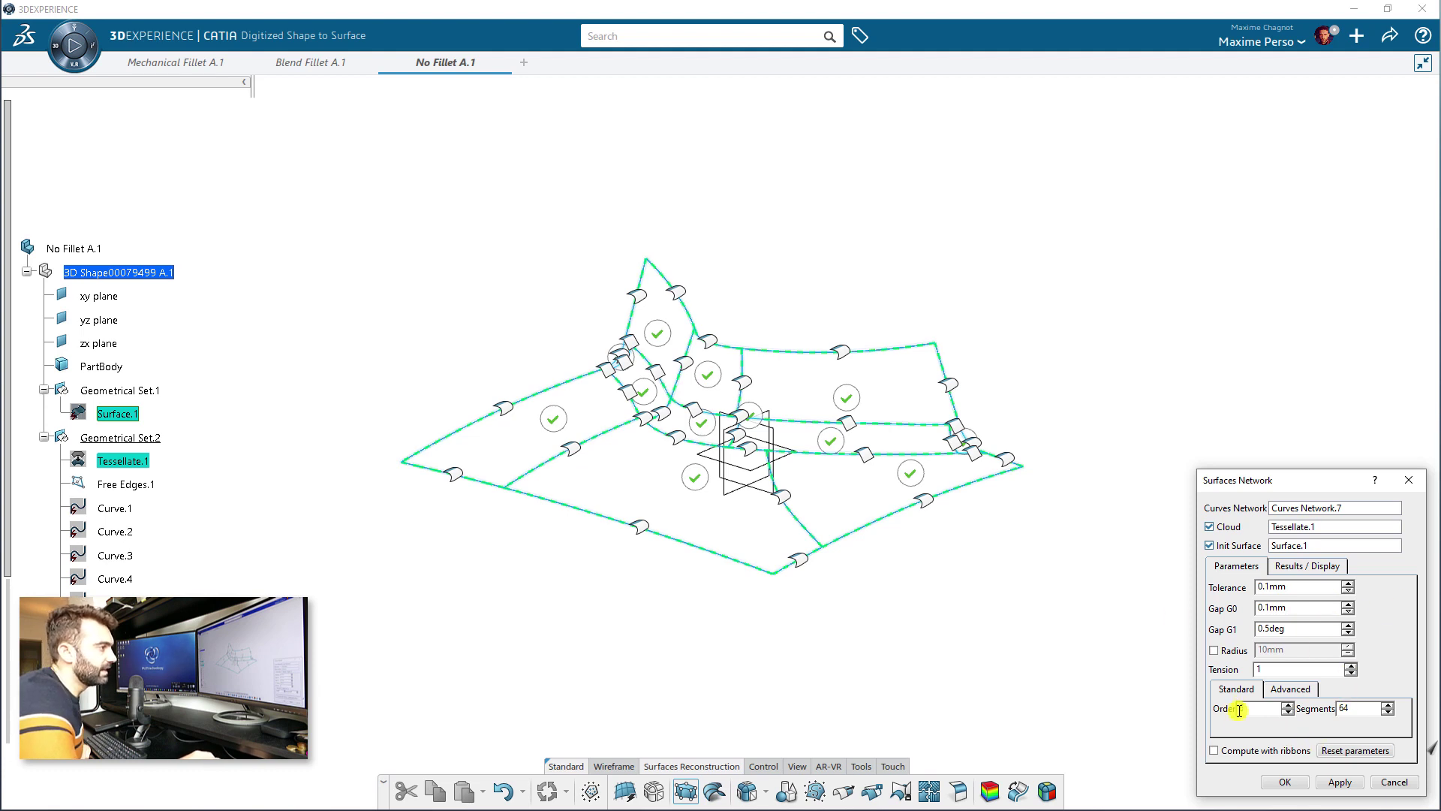
click(1340, 778)
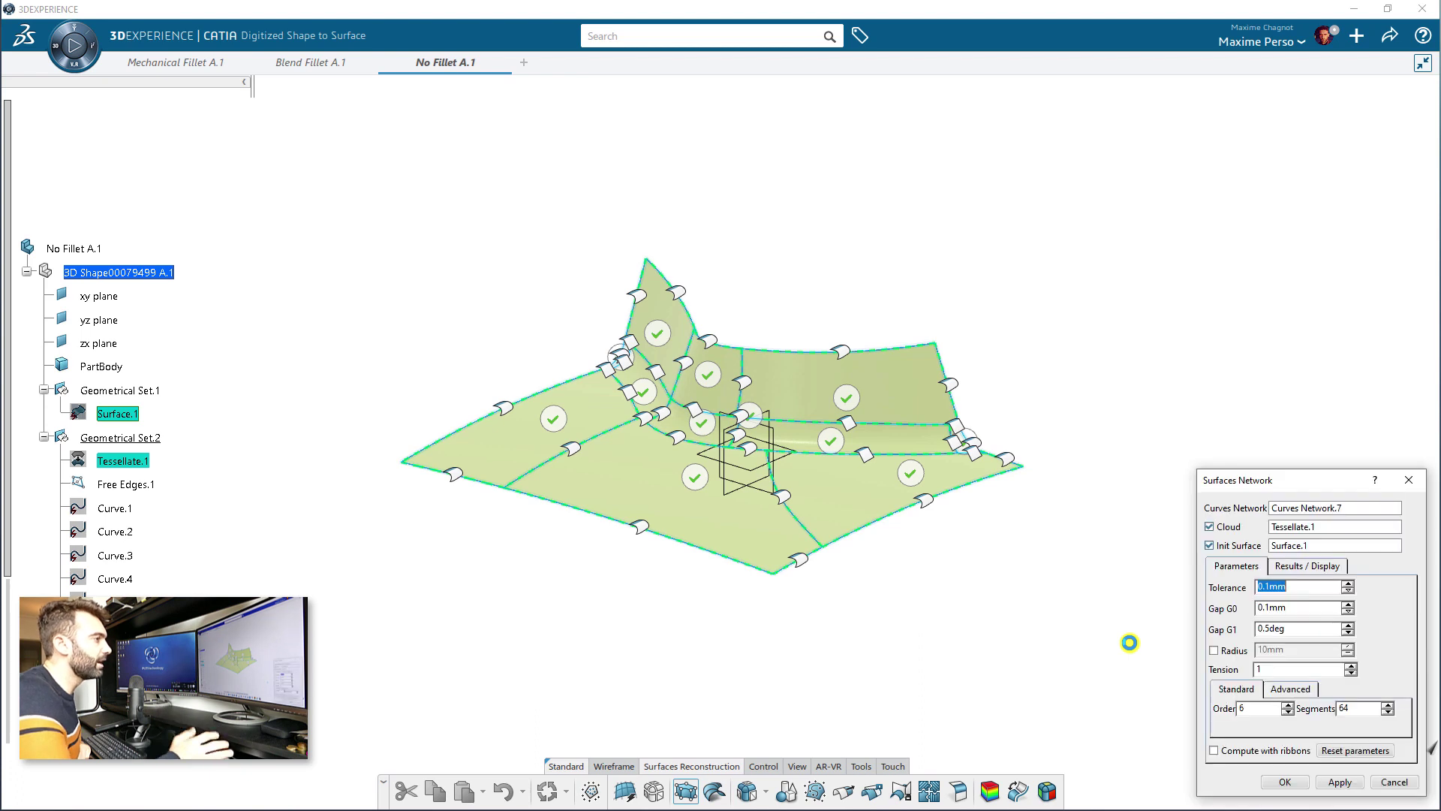
click(1293, 783)
Inspect the resulting Surface.2 in the tree and on the model.
middle_drag(636, 644, 668, 586)
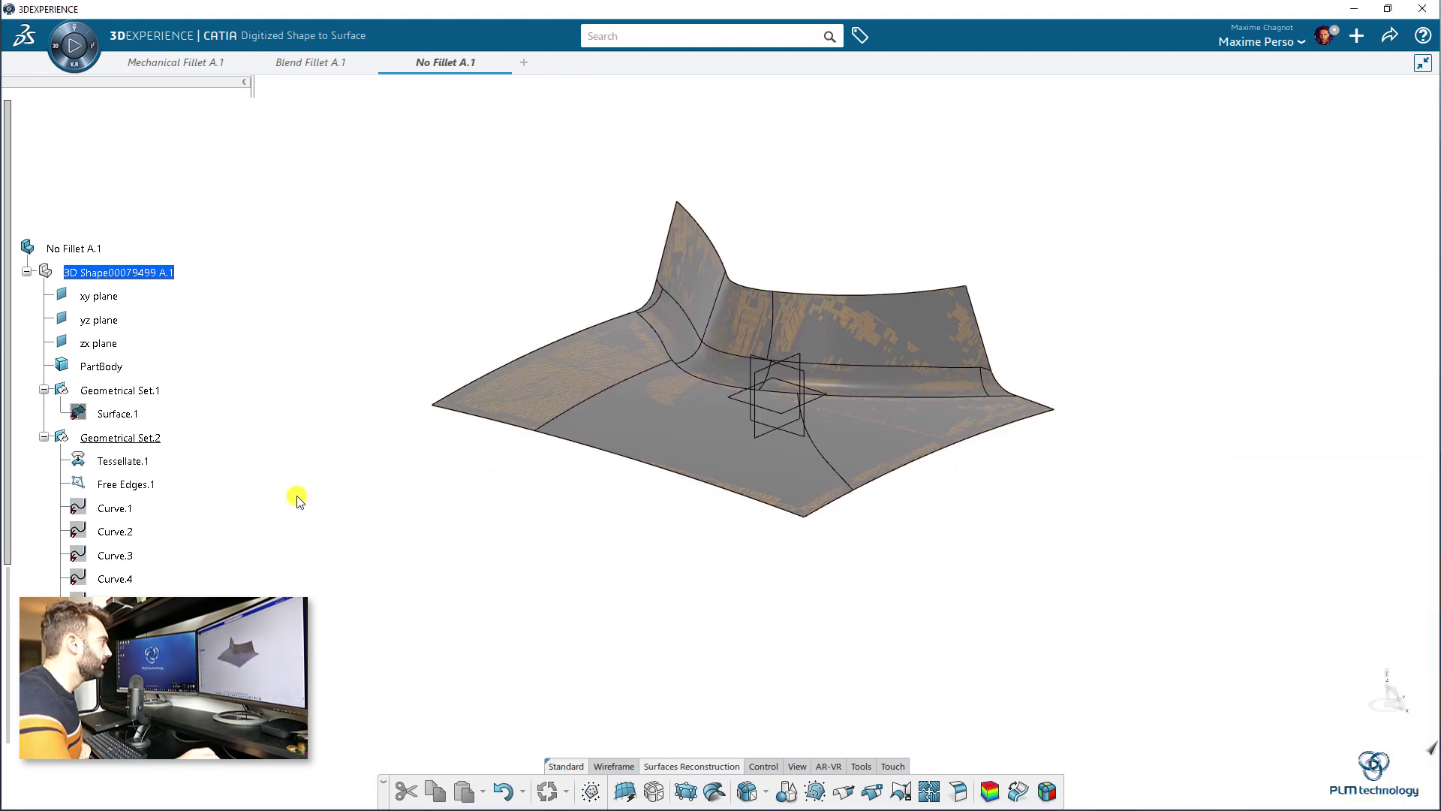
scroll(158, 497, down, 6)
click(120, 562)
click(250, 554)
scroll(144, 323, up, 6)
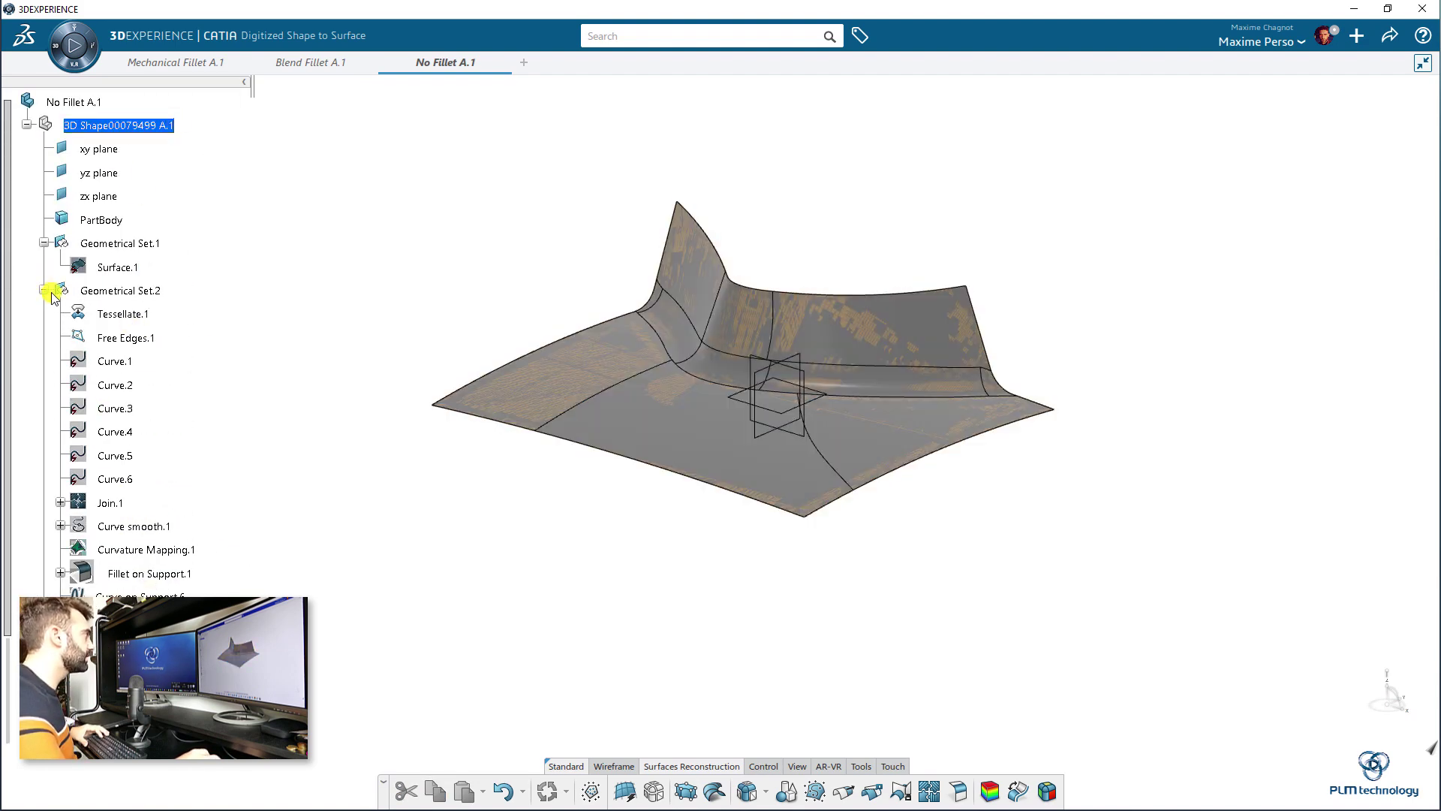
scroll(168, 445, down, 6)
scroll(233, 582, down, 5)
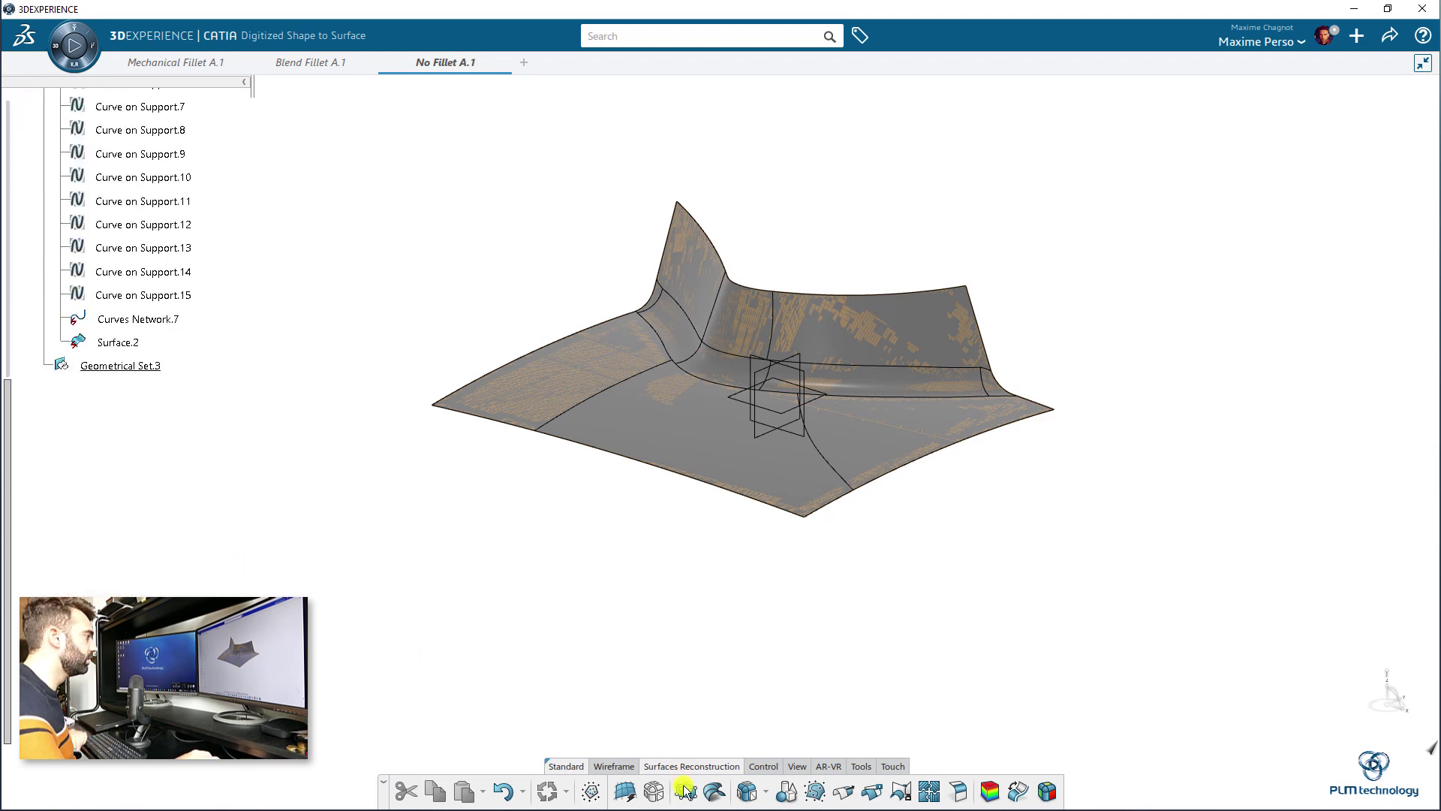
Disassemble Surface.2 into patches and expand Geometrical Set.3 to list them.
click(626, 768)
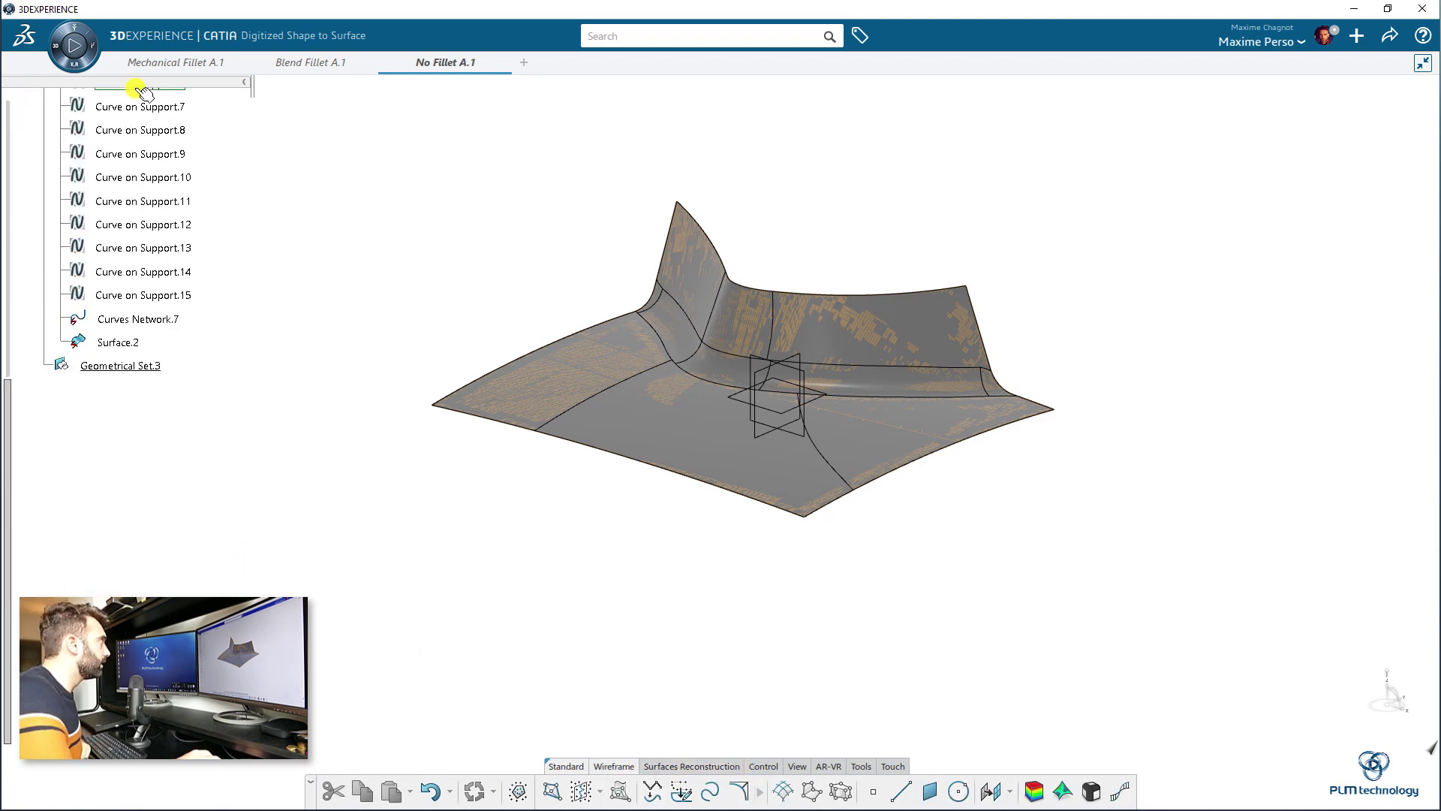
click(58, 54)
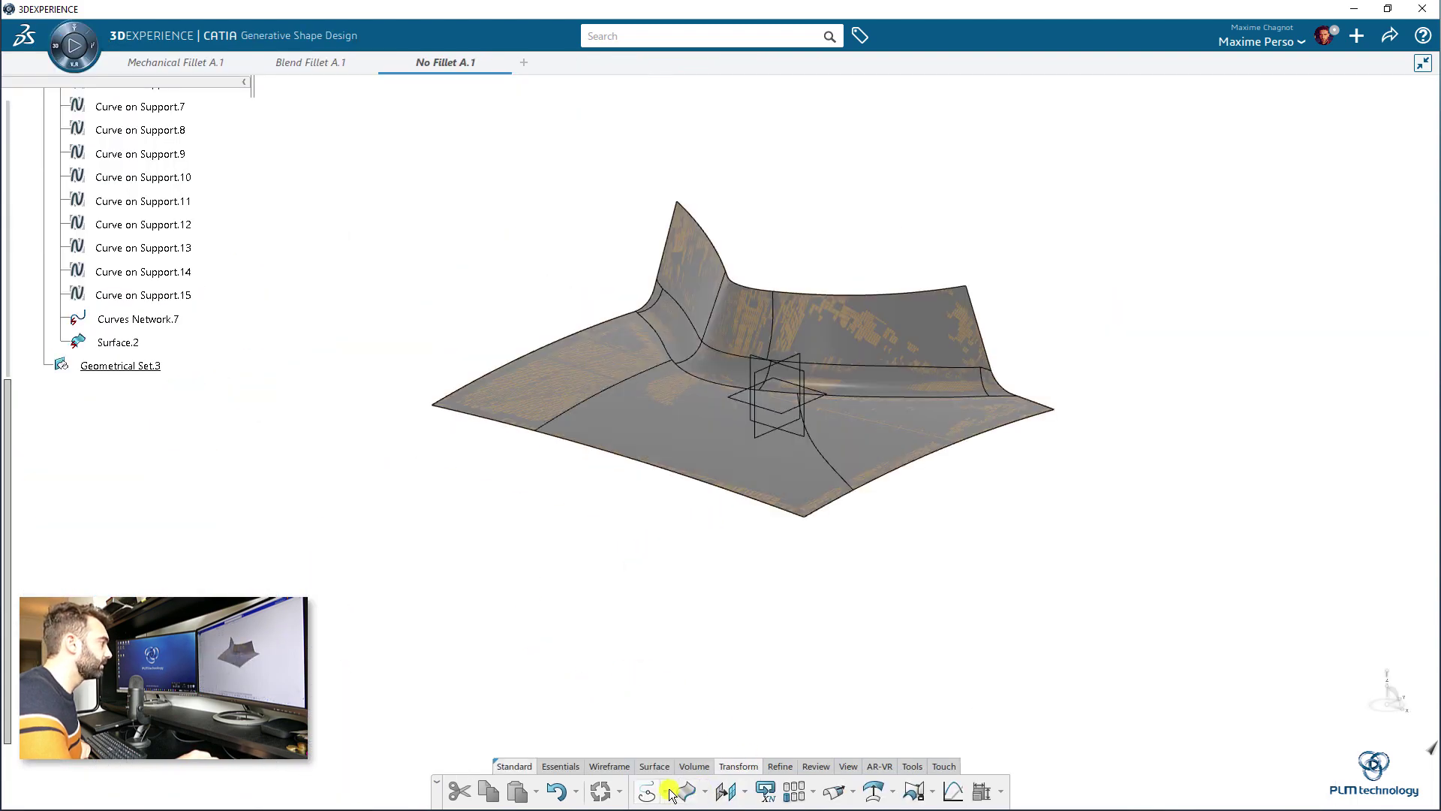
click(666, 795)
click(662, 760)
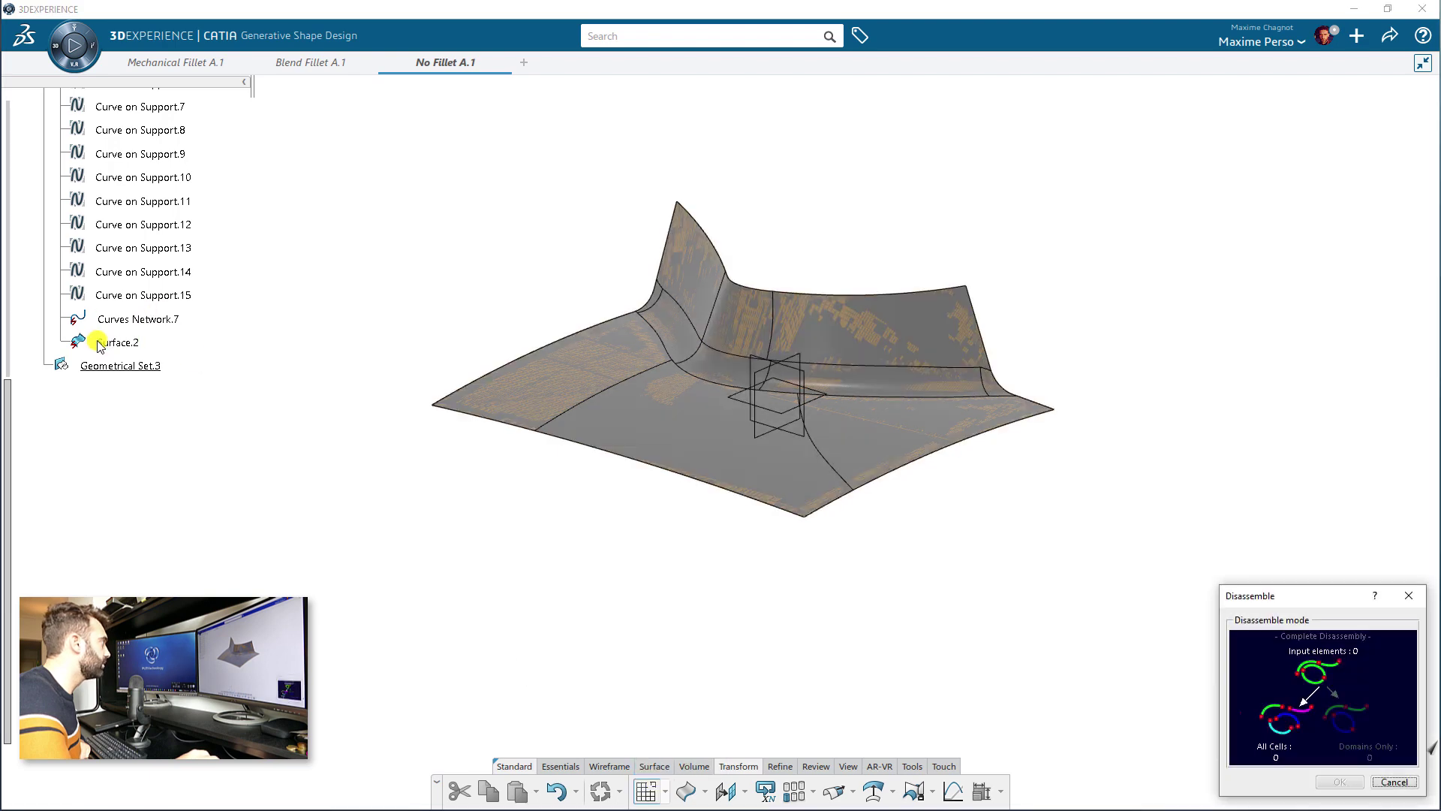
click(113, 343)
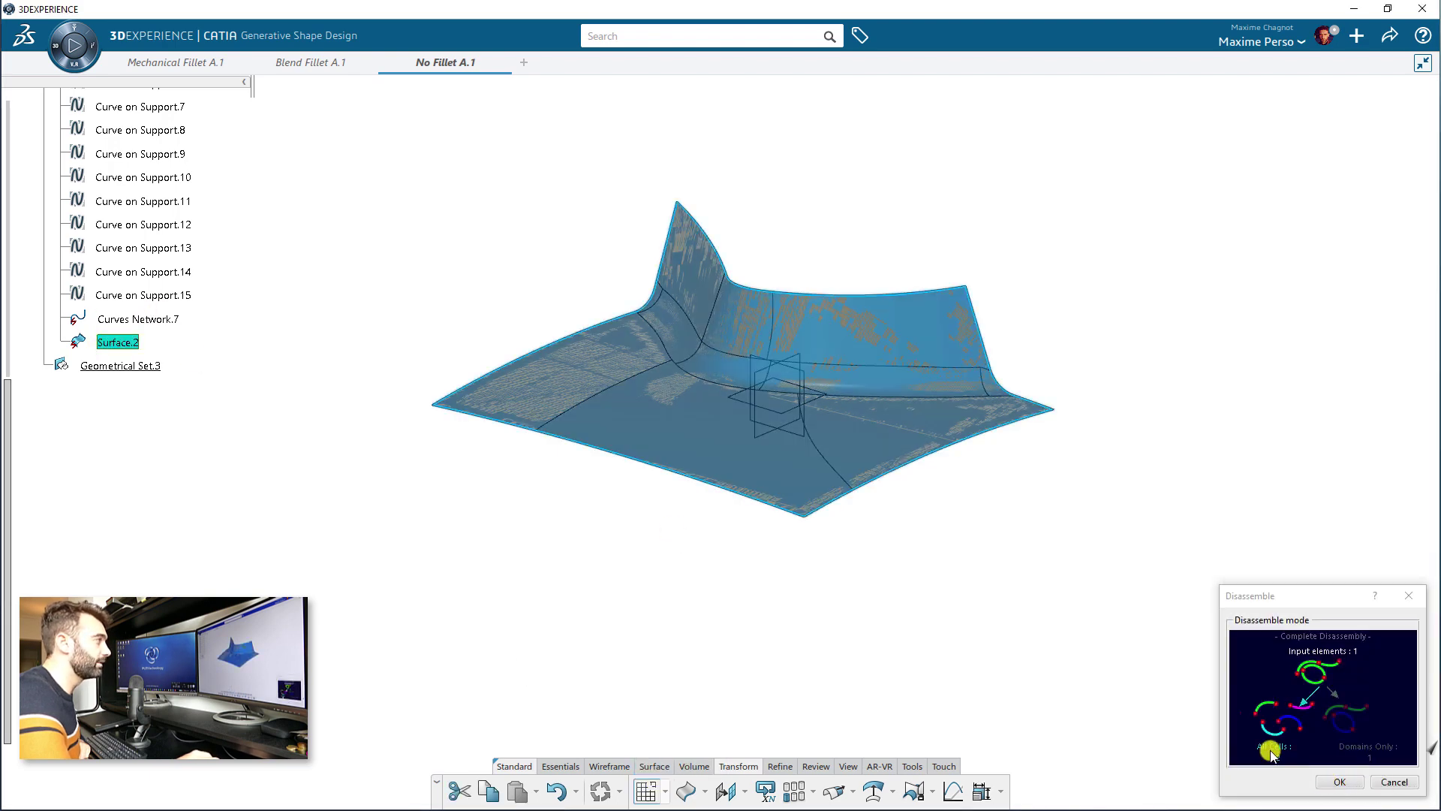
click(1340, 782)
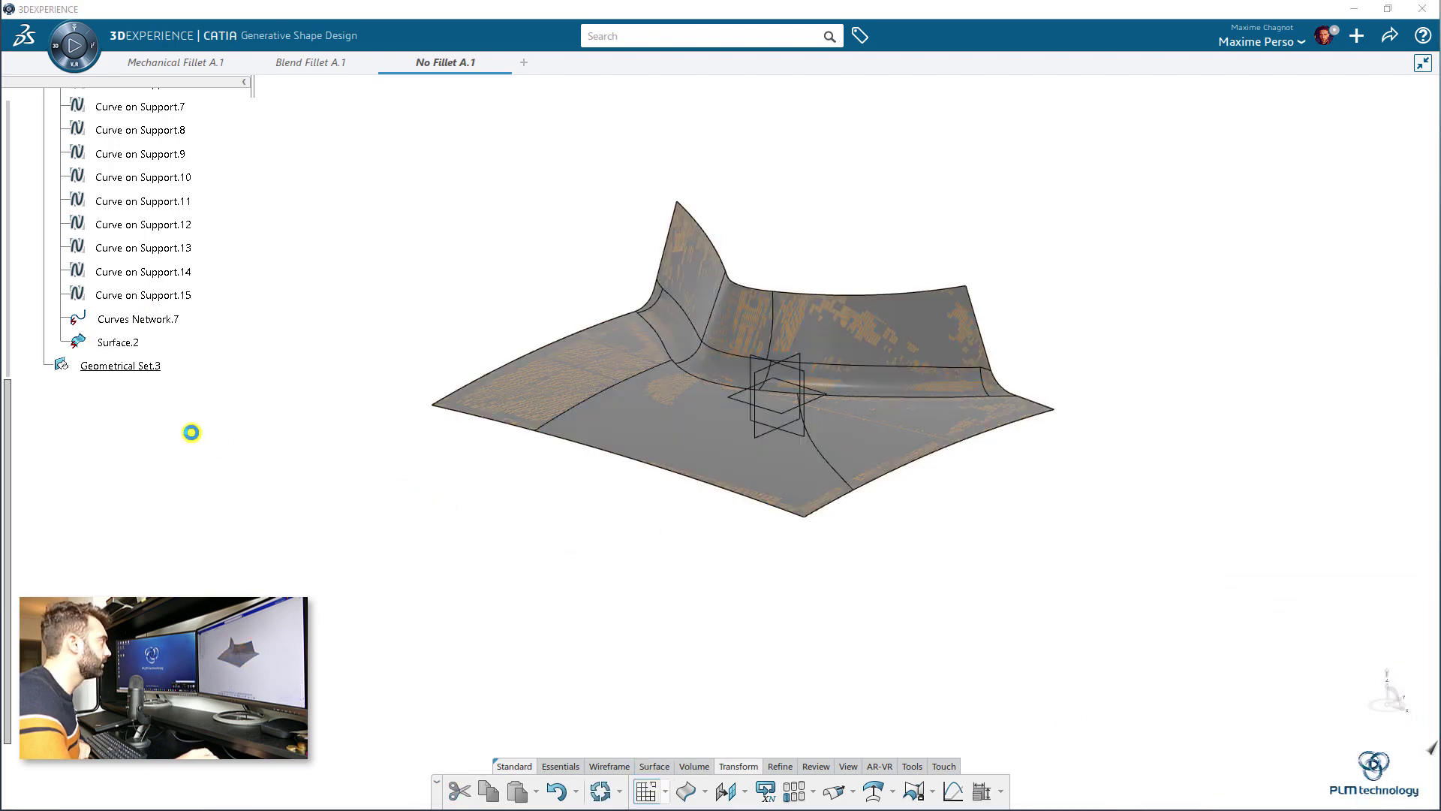
click(43, 366)
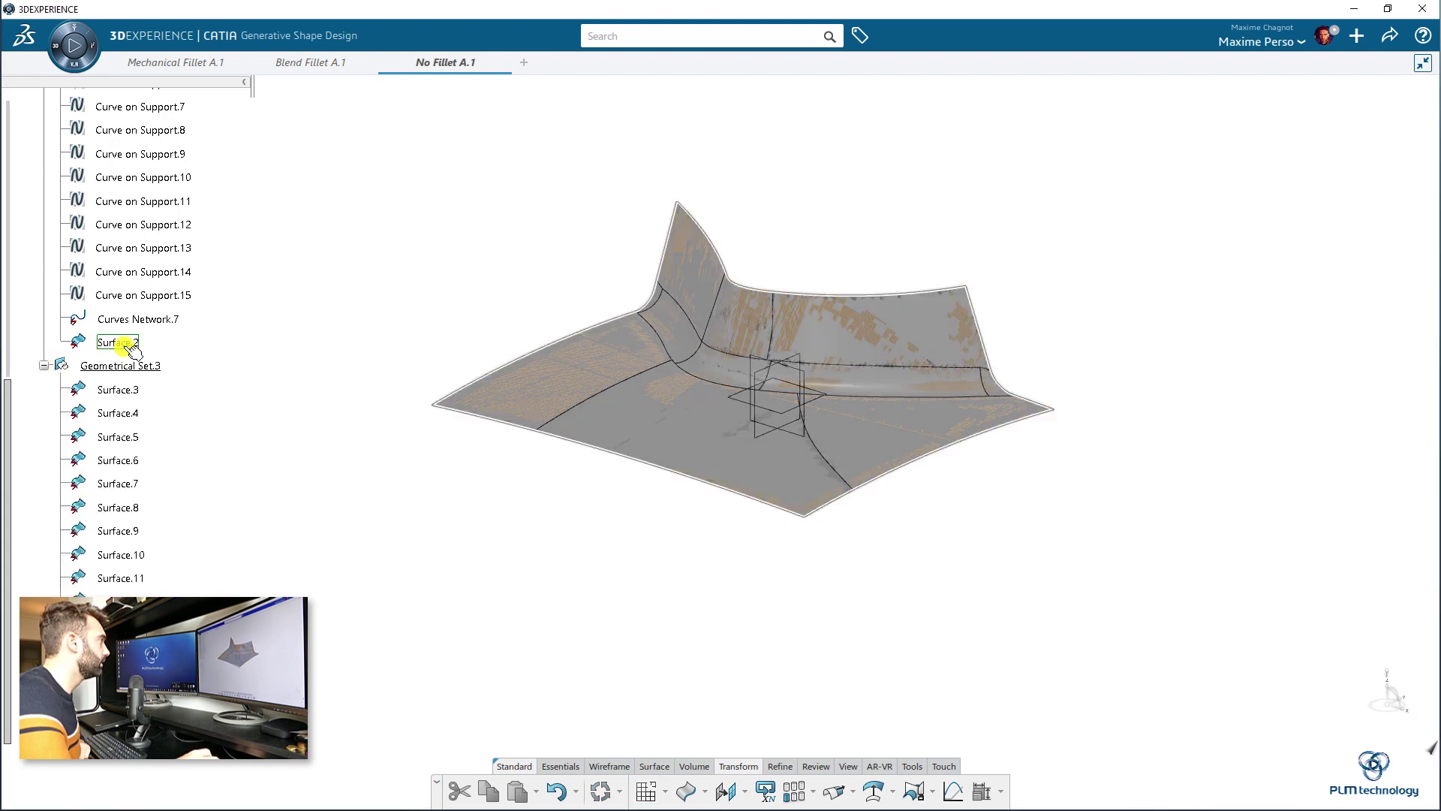
Hide Geometrical Set.2 and Geometrical Set.1.
scroll(150, 376, up, 6)
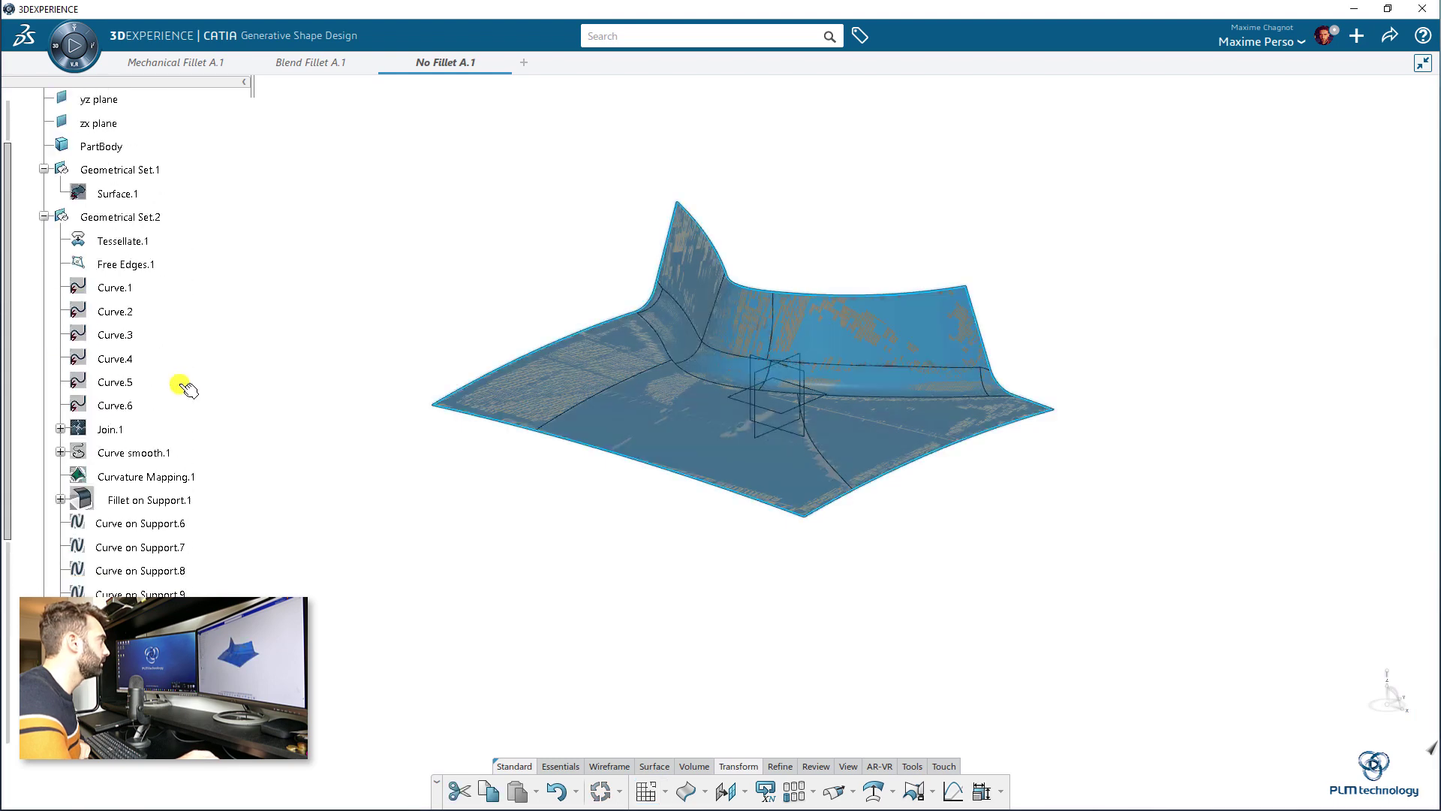
click(45, 217)
click(123, 218)
right_click(113, 220)
click(170, 268)
right_click(139, 174)
click(186, 199)
Switch the render style to Shading with Edges.
click(788, 767)
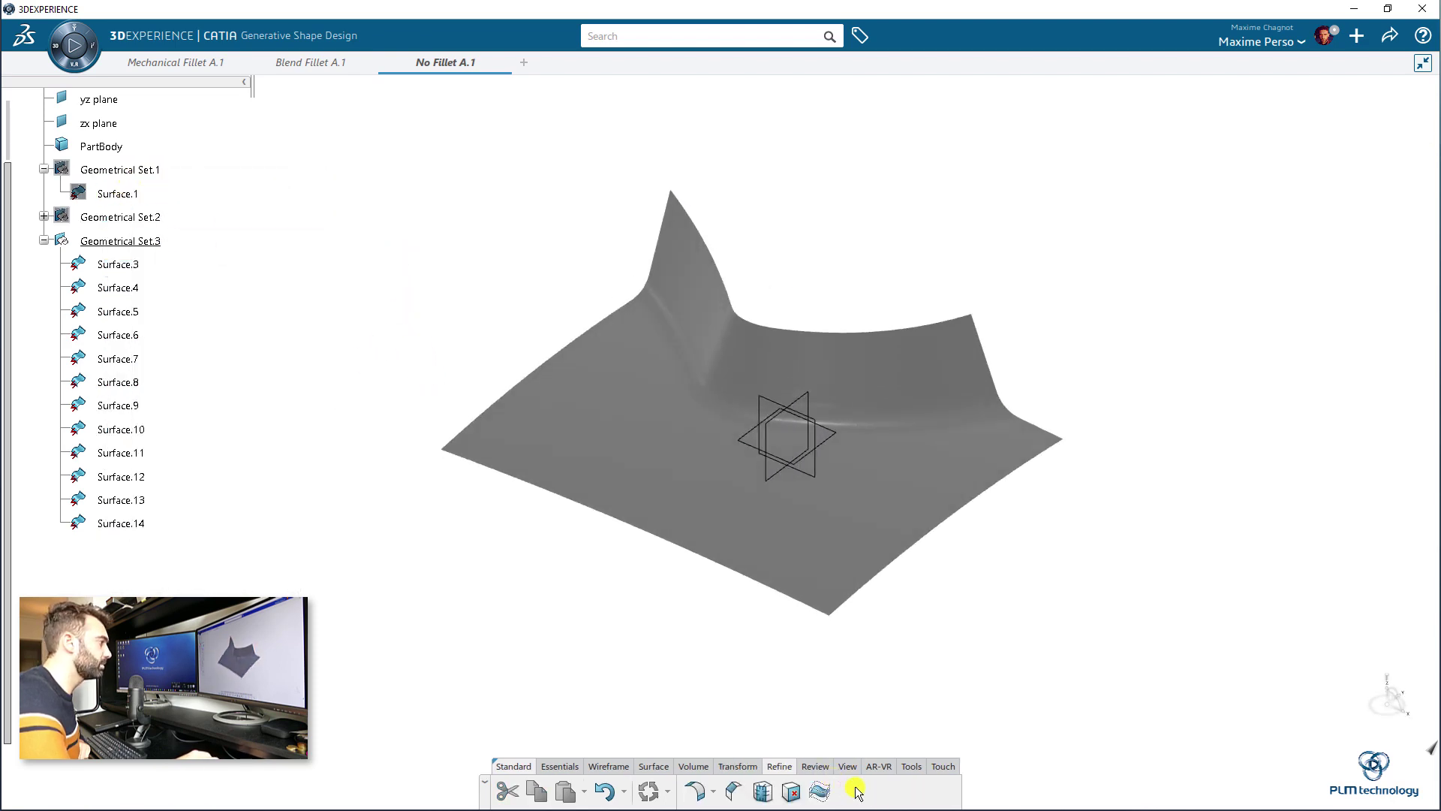
click(849, 767)
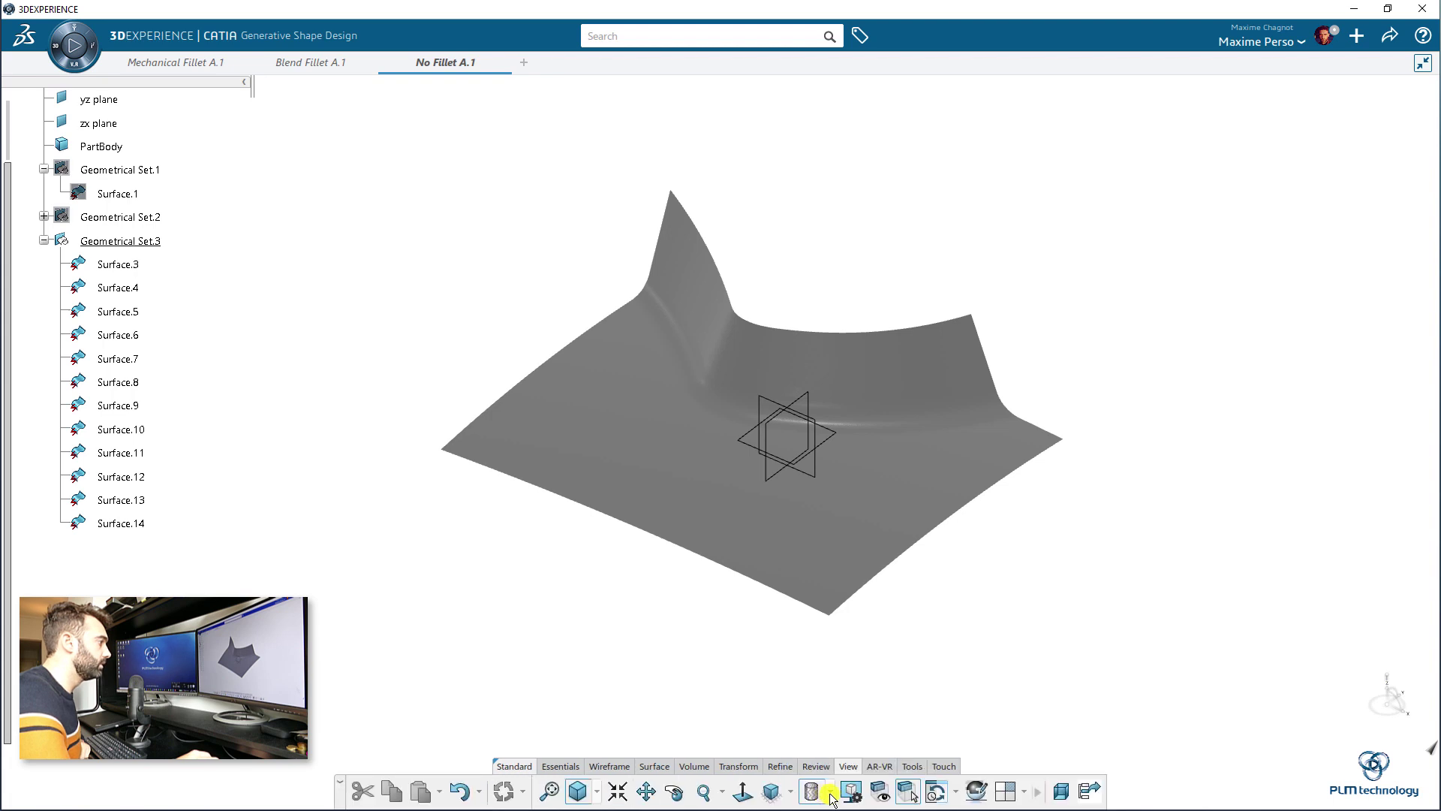
click(831, 796)
click(815, 644)
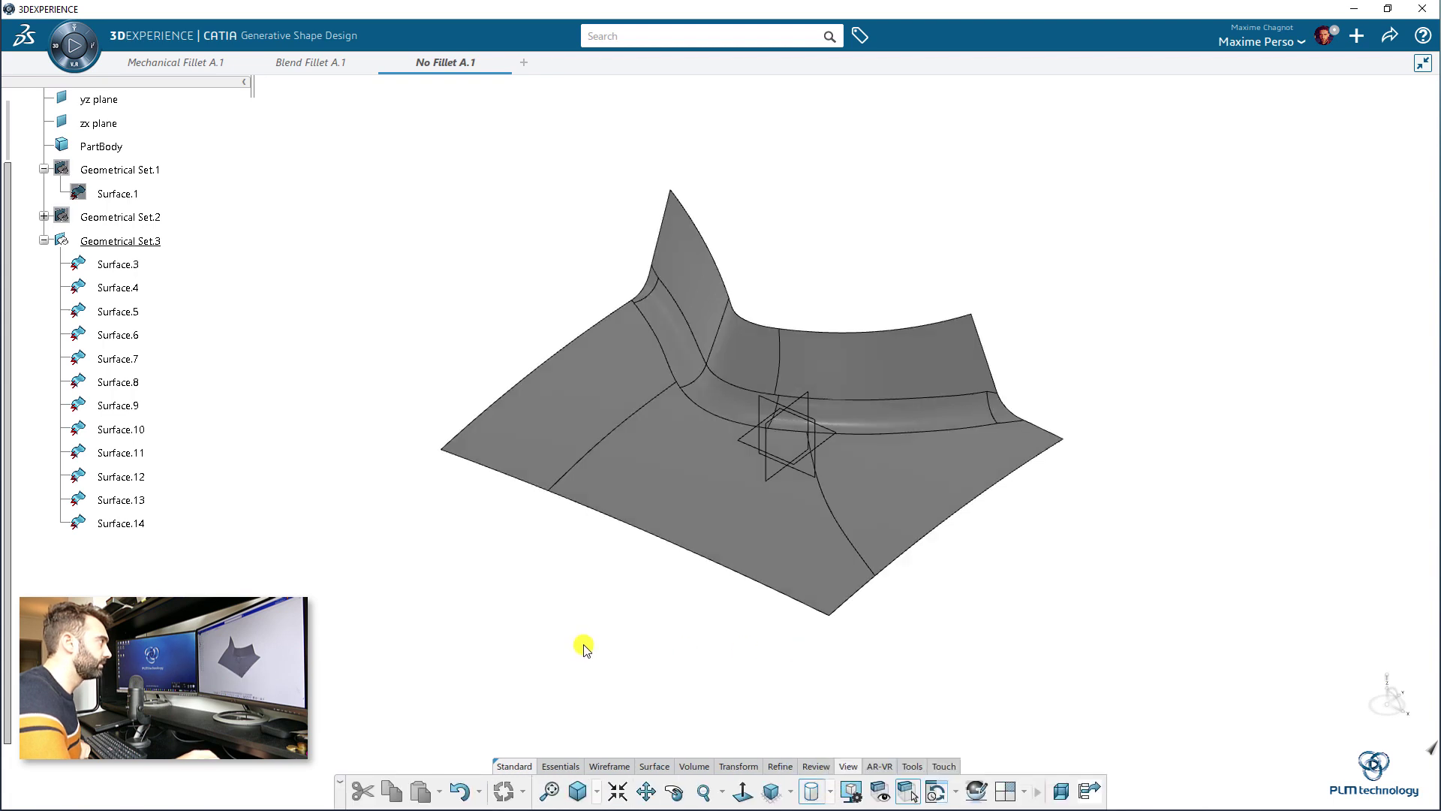
middle_drag(586, 649, 315, 495)
Select Surface.3 through Surface.7 to identify each patch, finding Surface.7 as the large overlapping one.
click(123, 264)
click(126, 287)
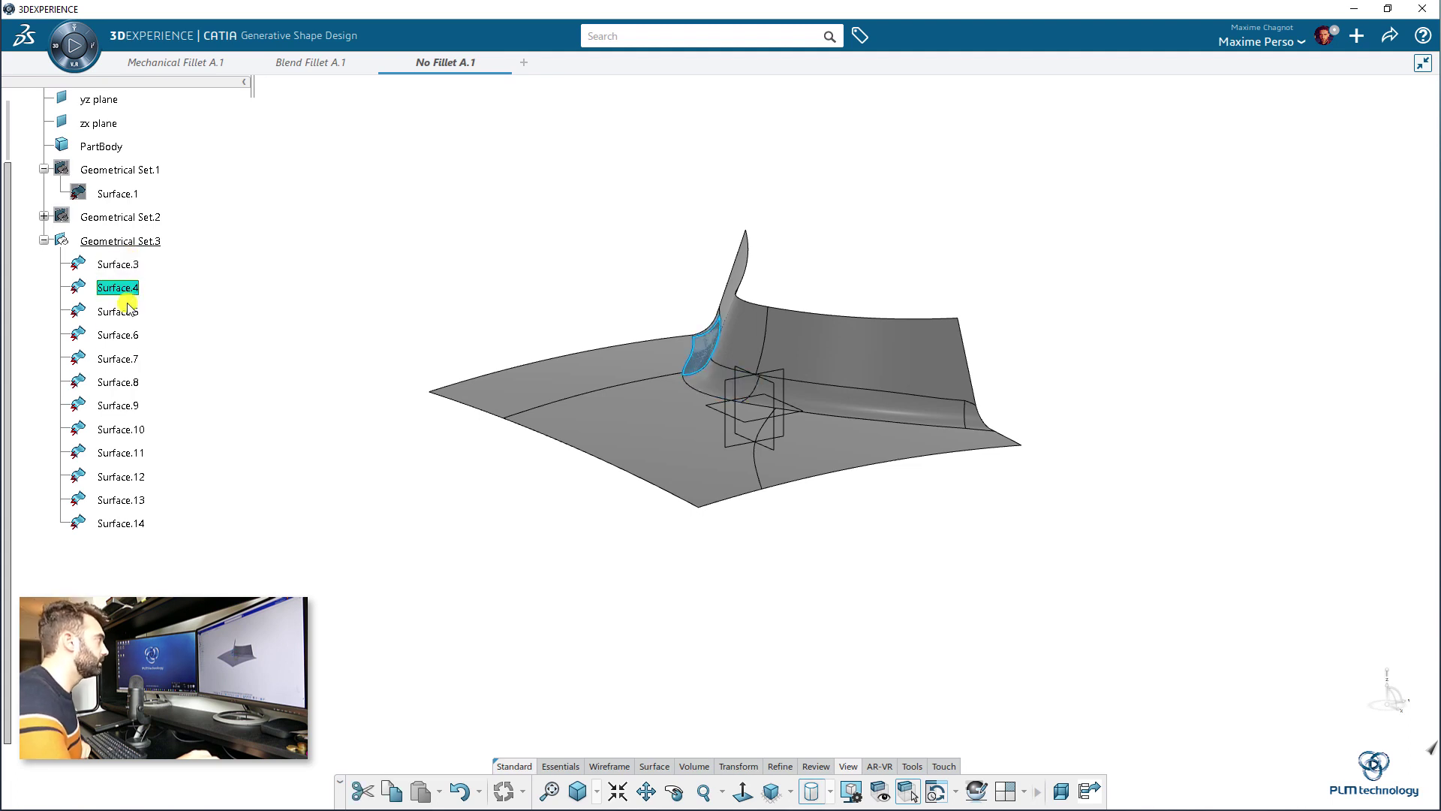
click(127, 309)
mouse_move(188, 353)
middle_down()
mouse_move(267, 417)
mouse_move(183, 373)
middle_up()
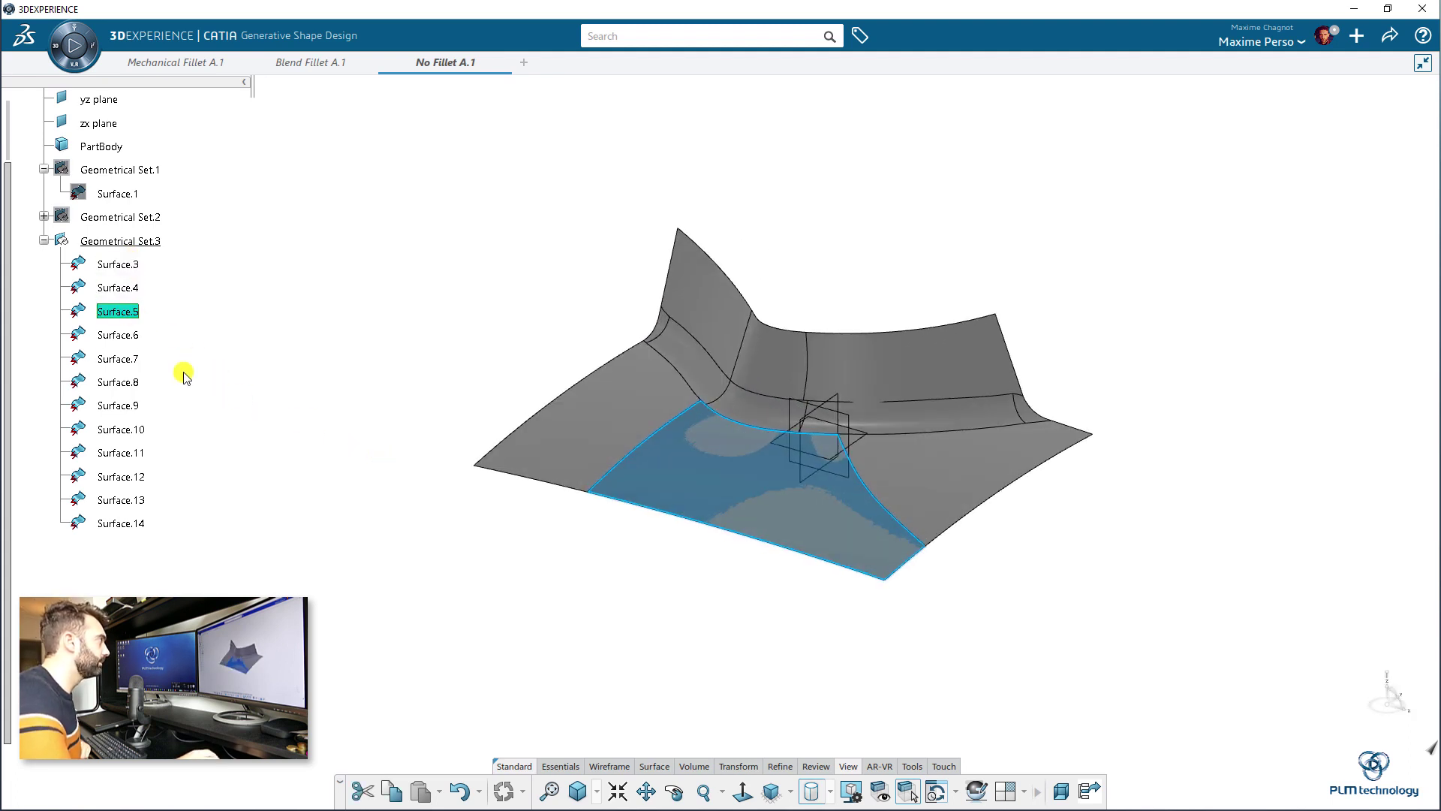
click(128, 334)
click(134, 357)
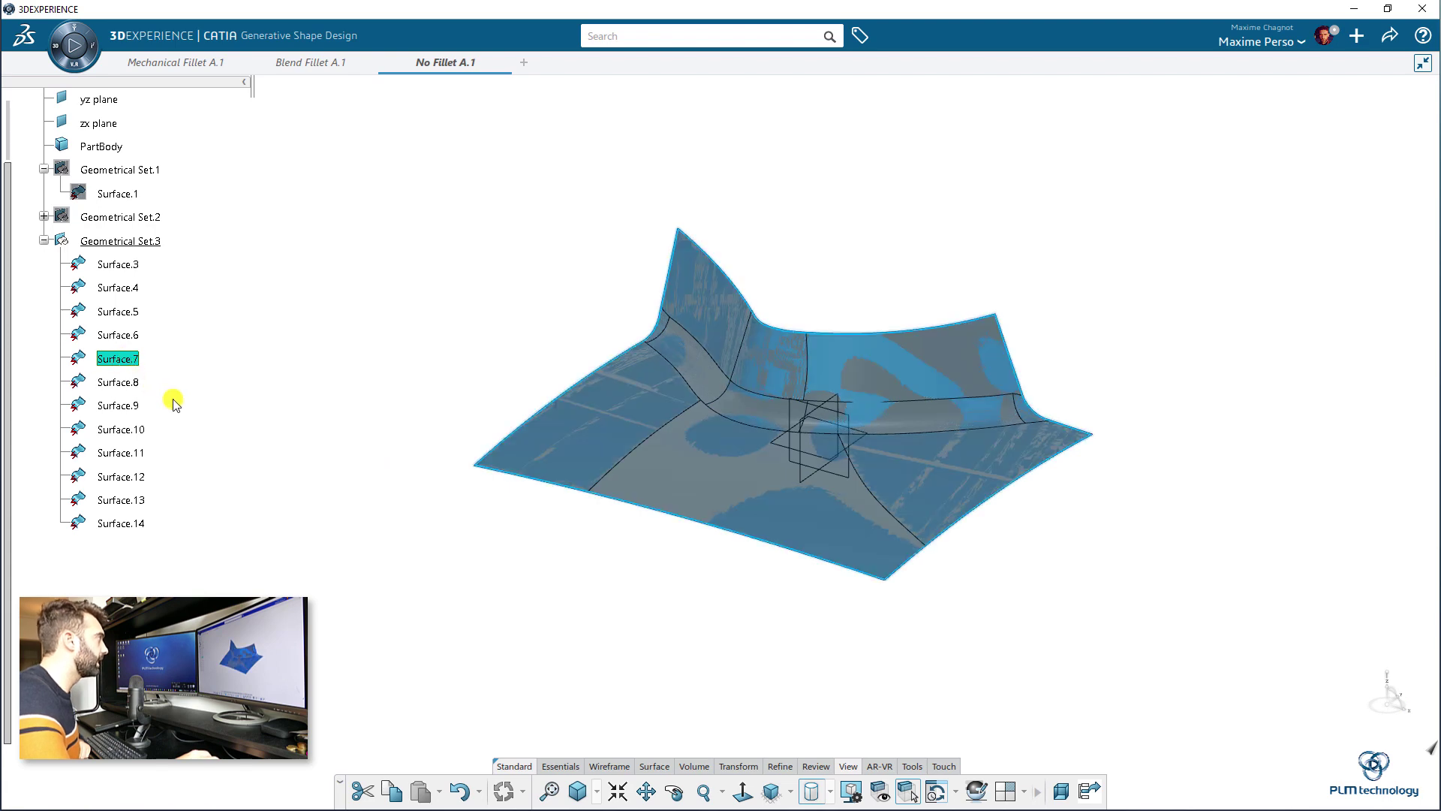
click(154, 375)
click(123, 360)
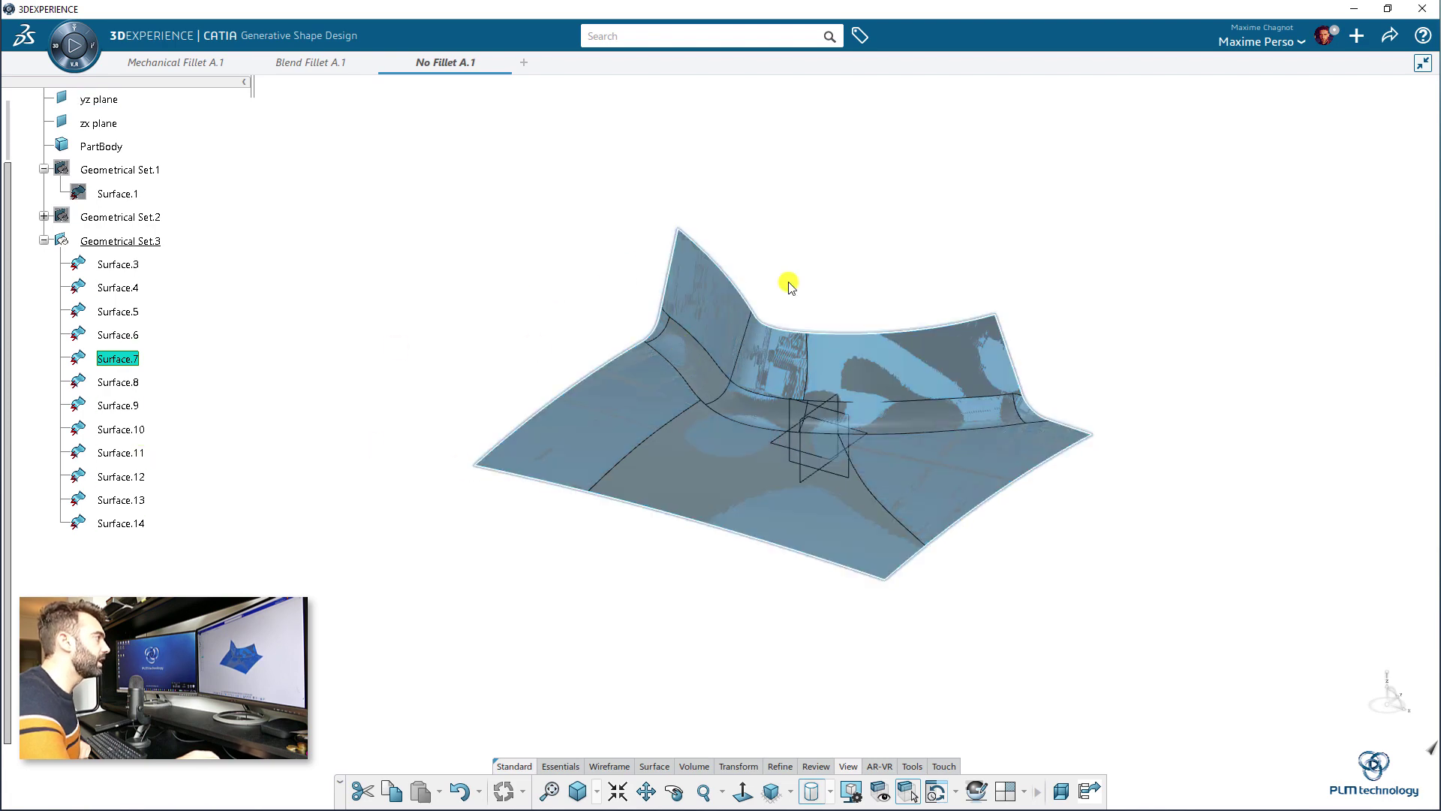
Delete the large overlapping Surface.7 patch.
right_click(126, 361)
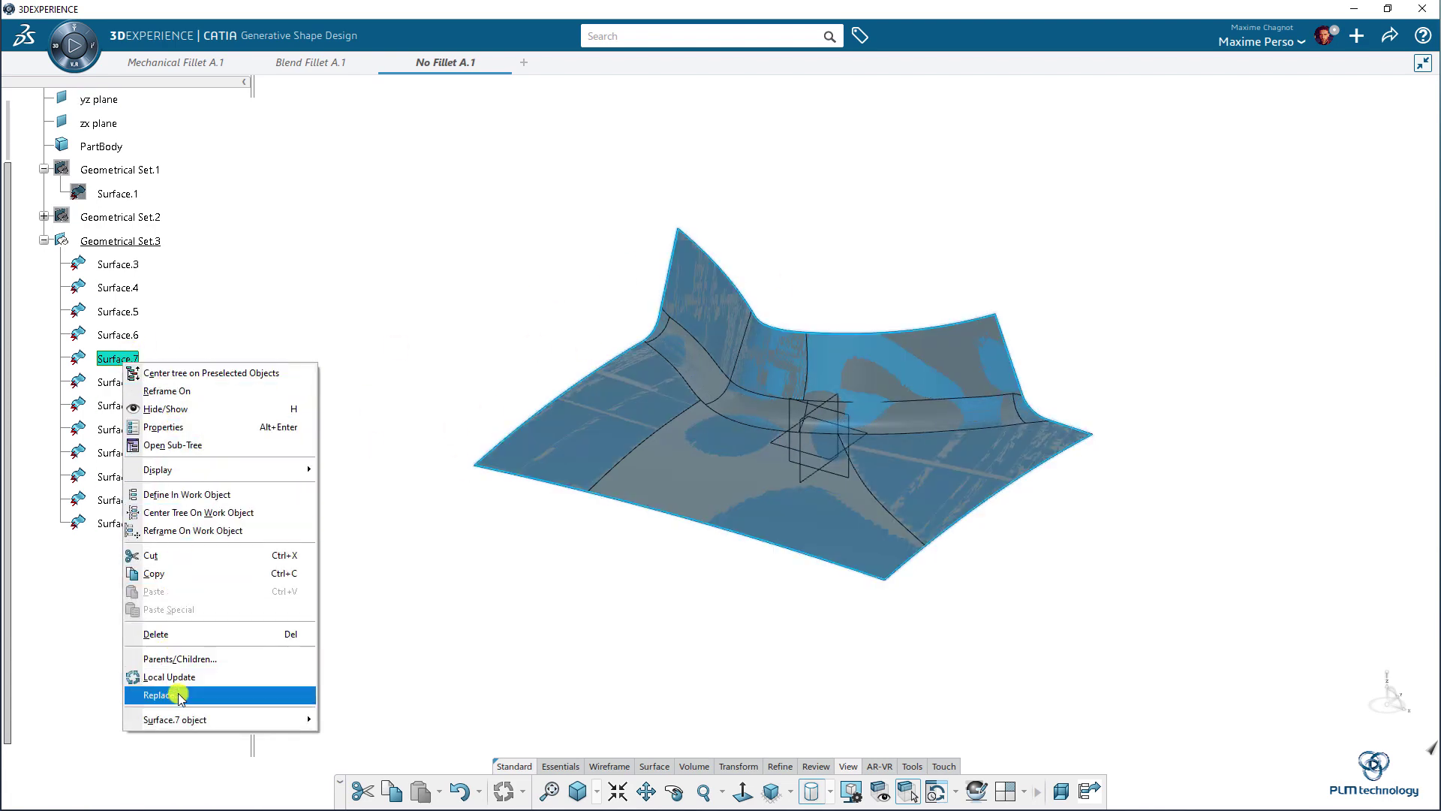
click(169, 634)
middle_drag(409, 395, 346, 511)
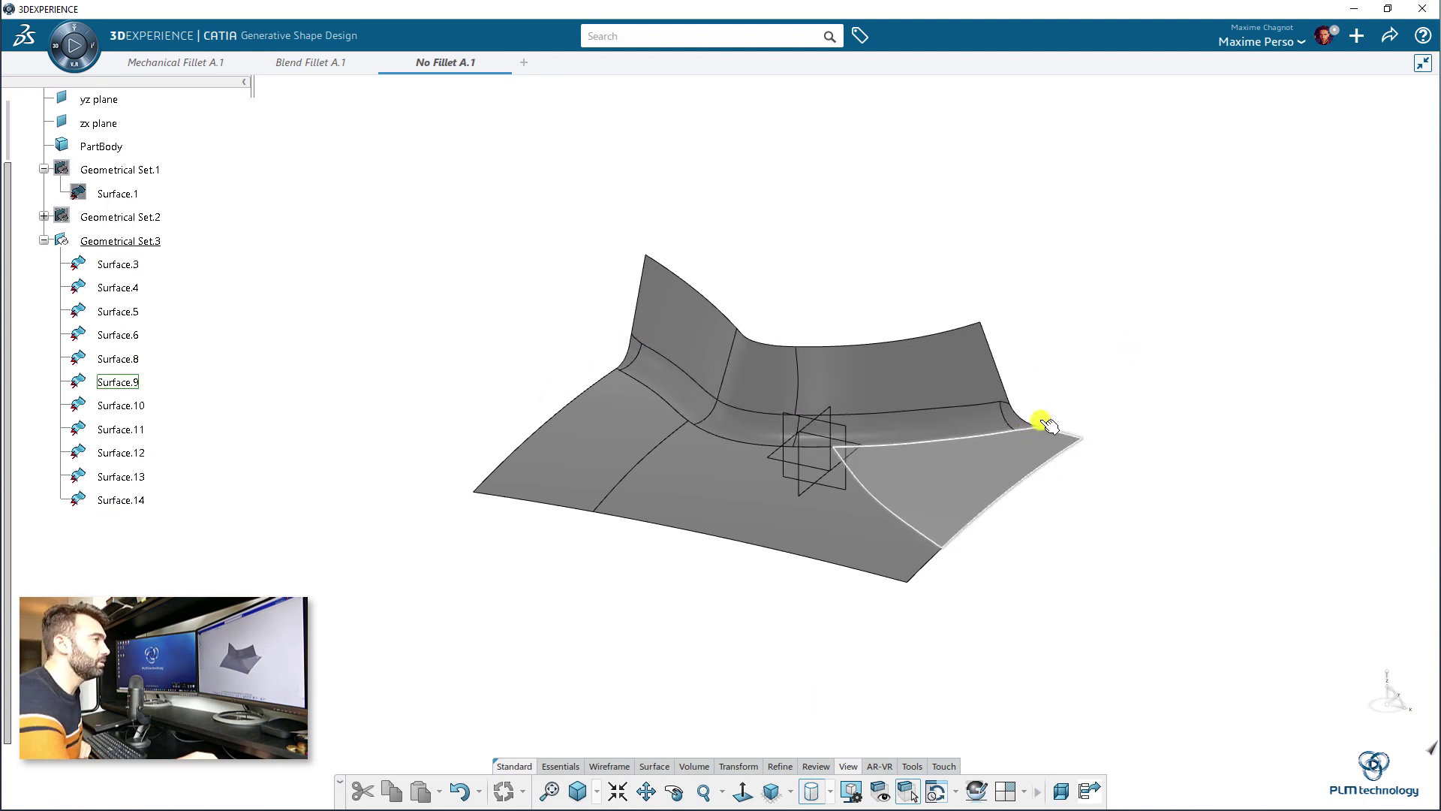
Check the remaining fillet patches and the small corner patch by selecting each on the model.
click(642, 353)
click(694, 375)
click(759, 420)
click(893, 437)
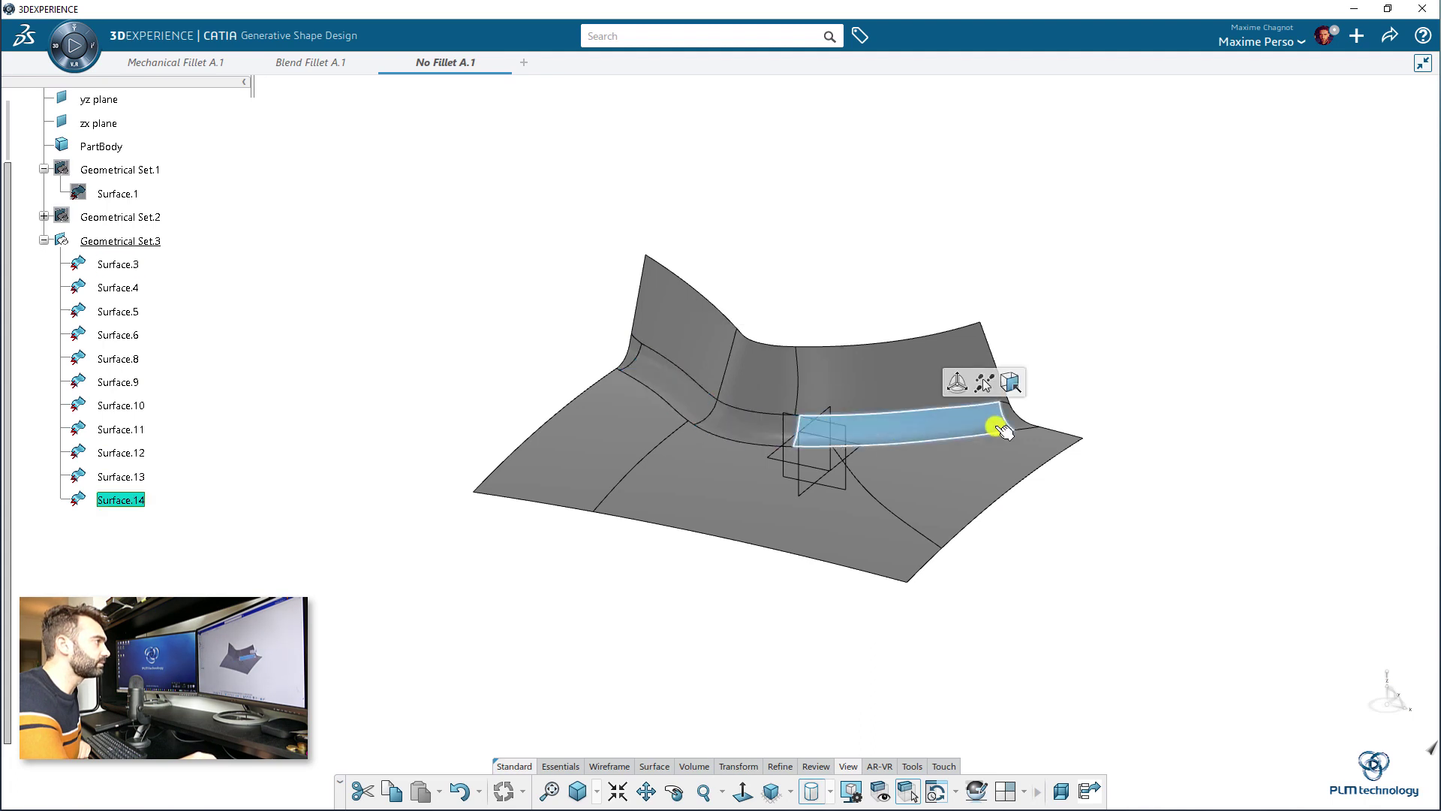
click(1014, 415)
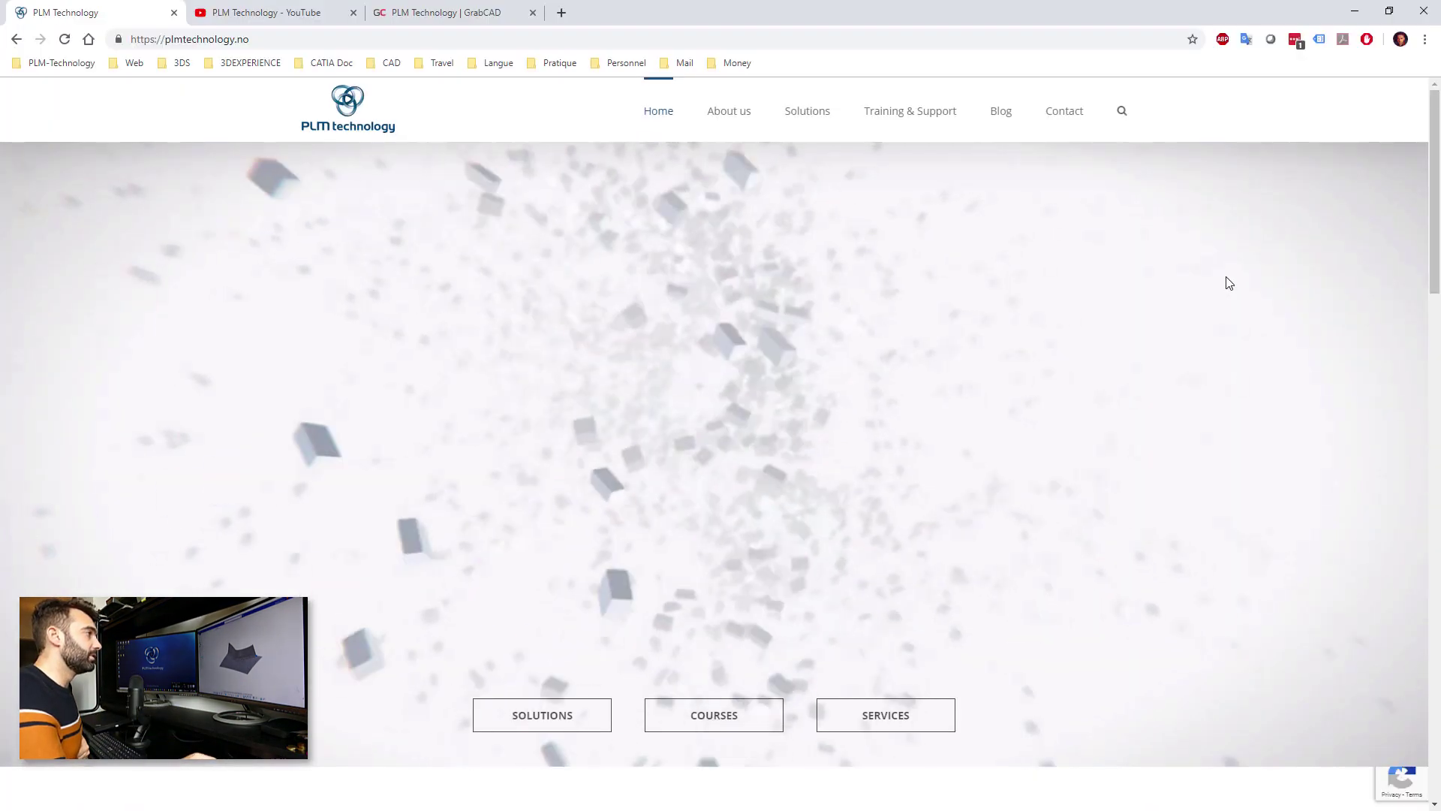
Browse plmtechnology.no, visiting its Training & Support and Blog pages.
scroll(1229, 283, down, 10)
scroll(1227, 282, down, 9)
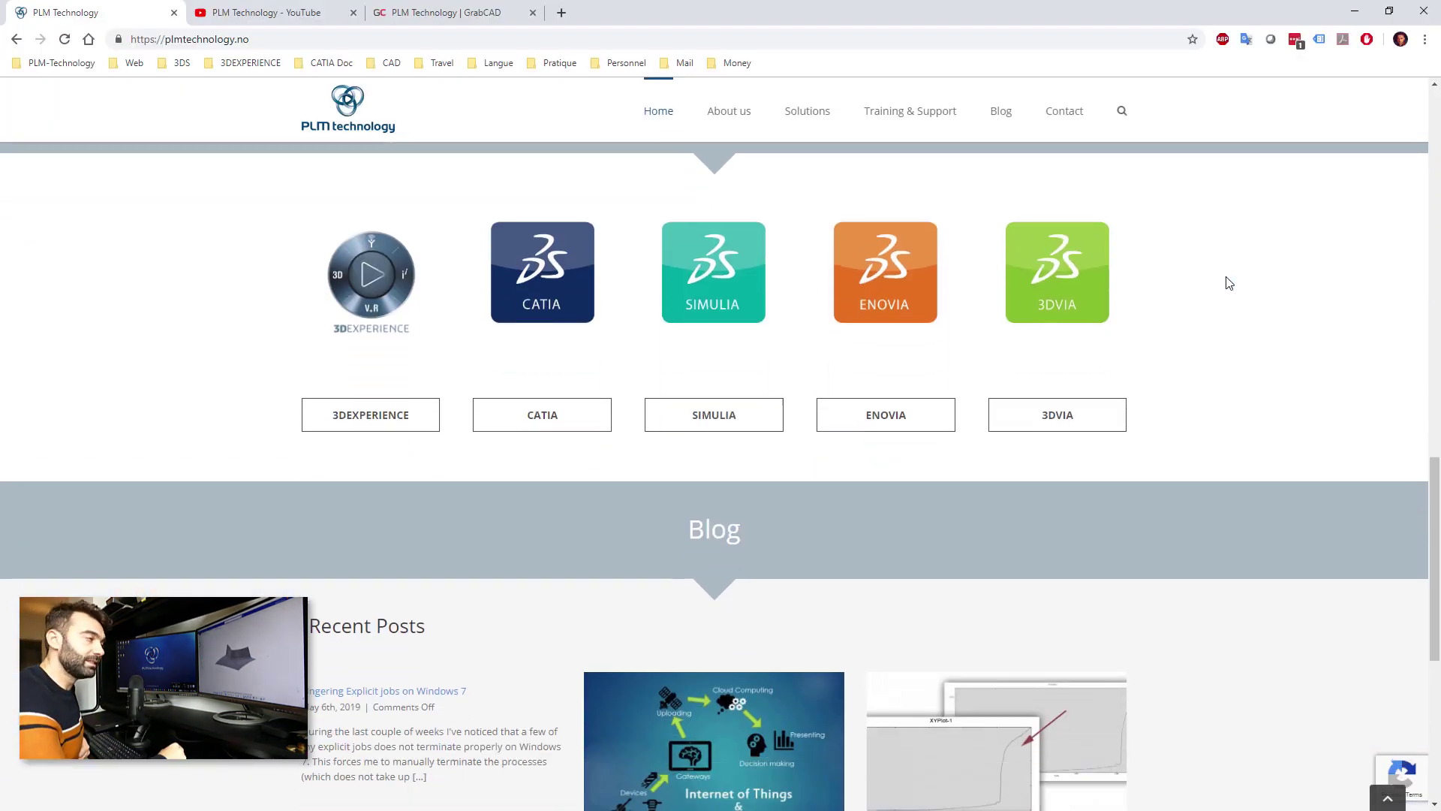
click(939, 128)
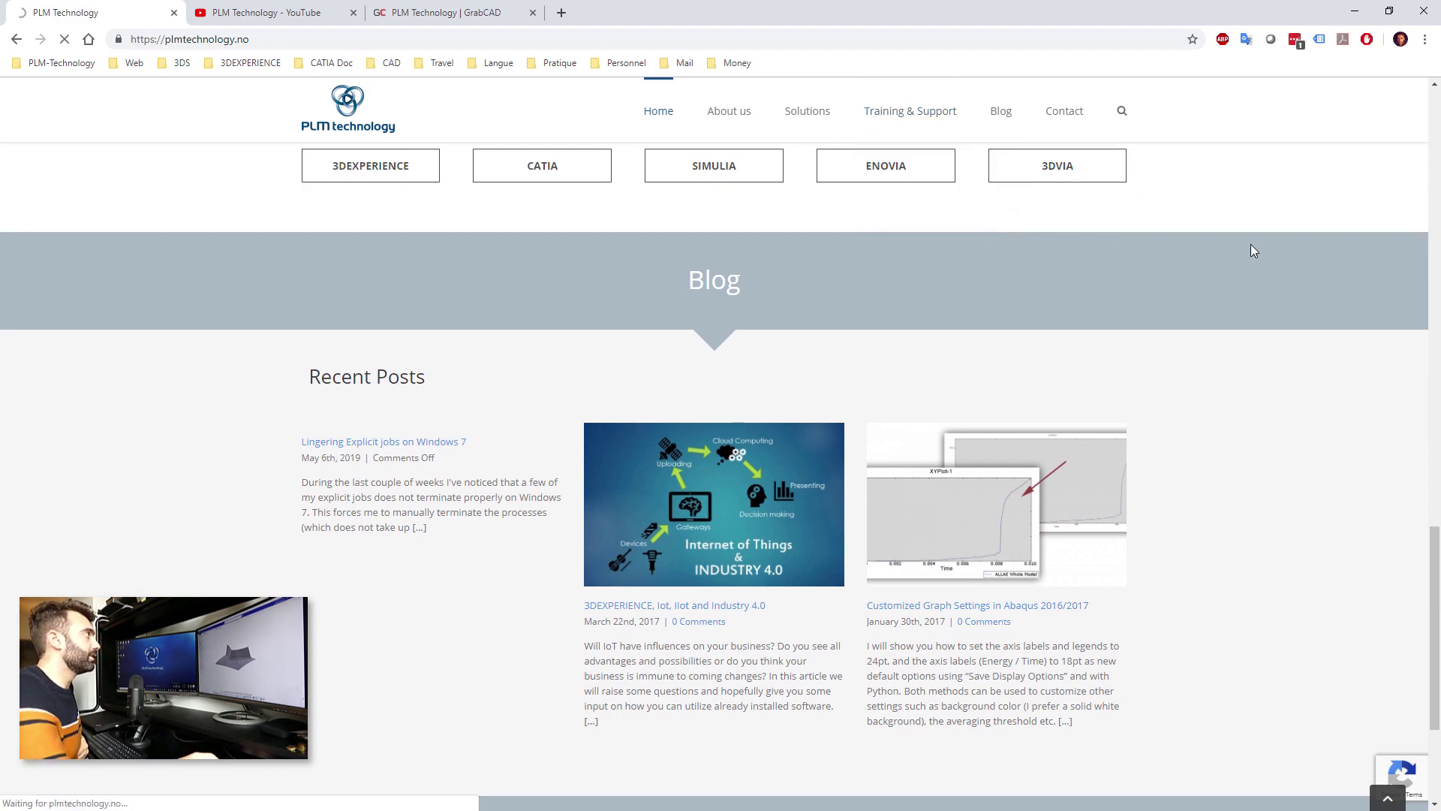
scroll(1173, 209, down, 10)
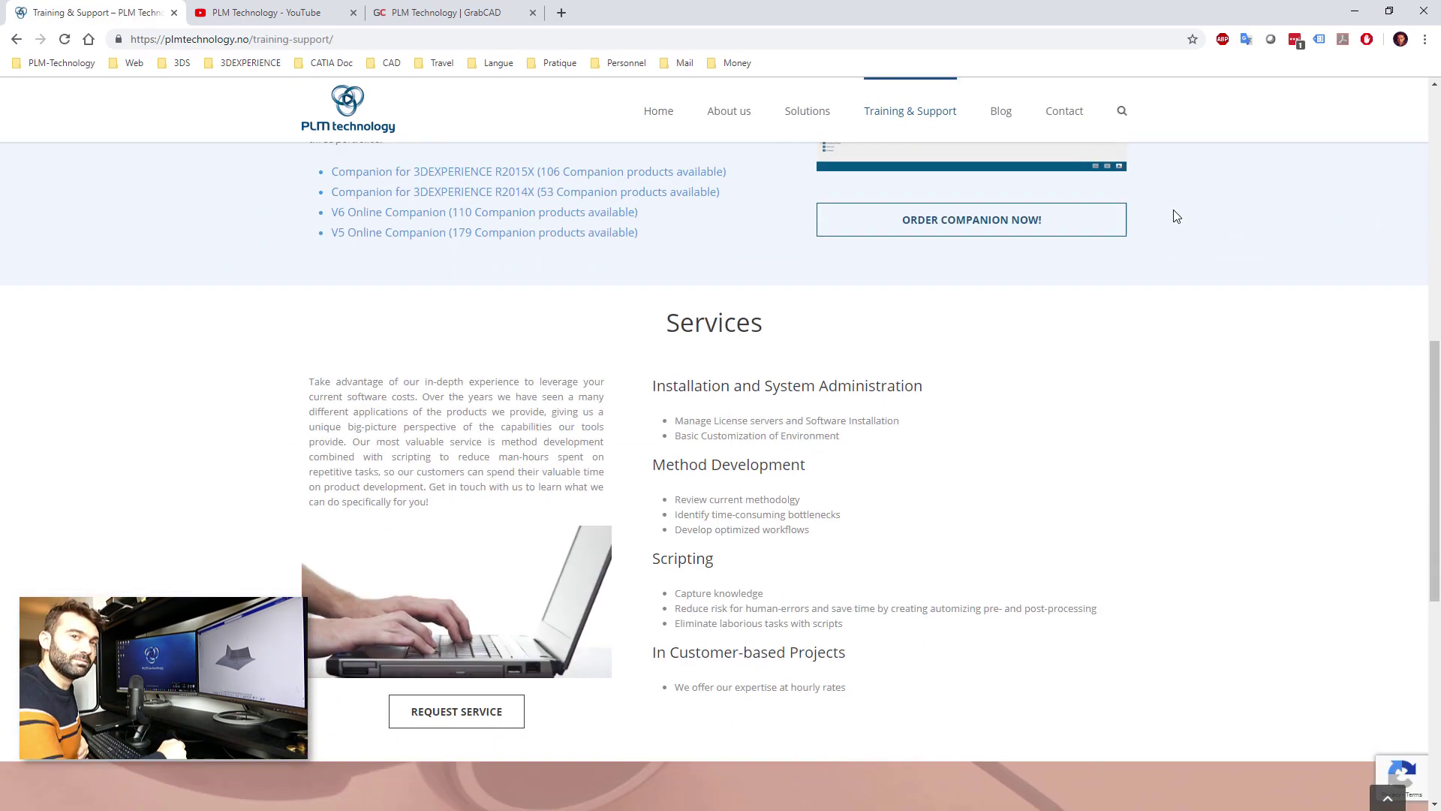
scroll(1177, 217, down, 2)
click(1000, 112)
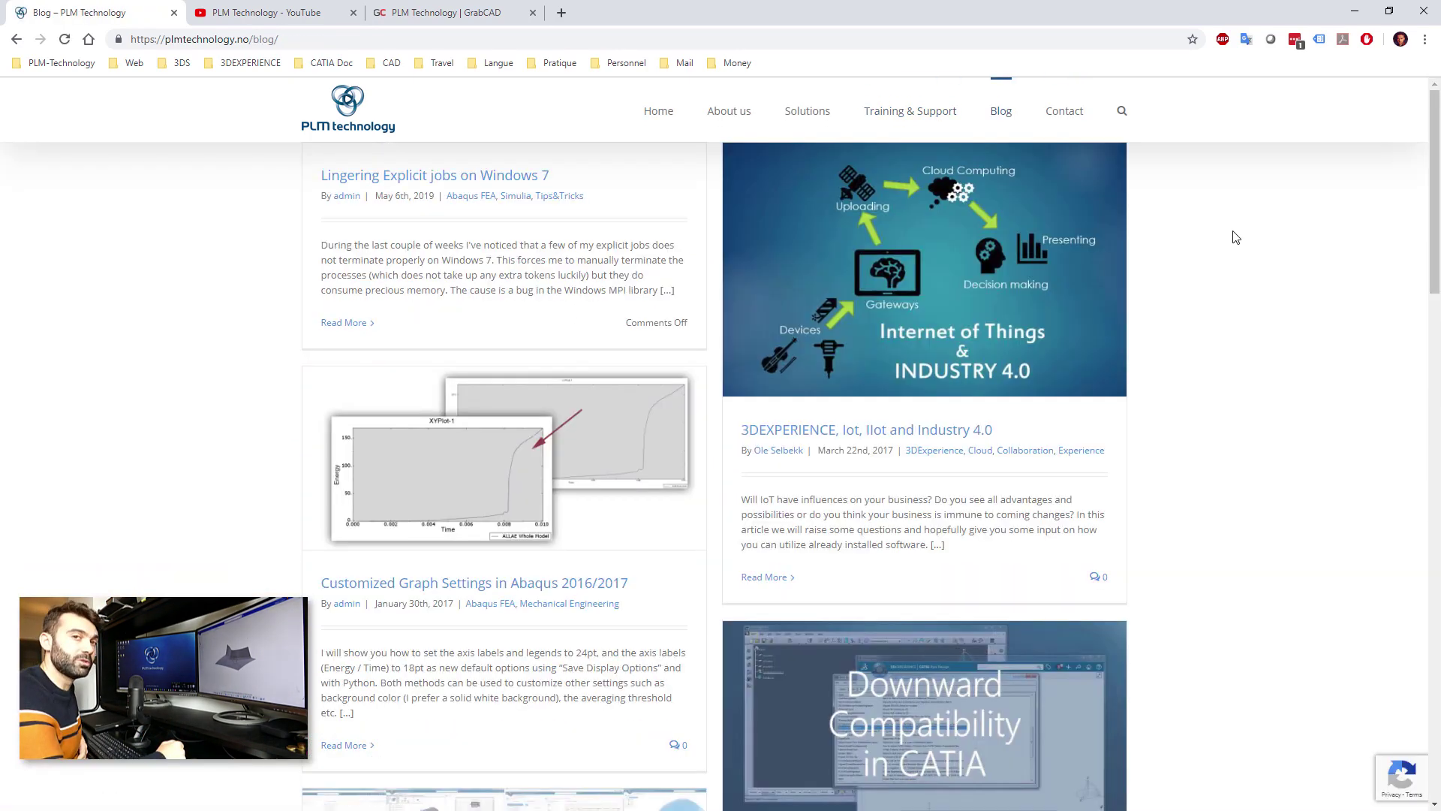
scroll(1235, 237, down, 15)
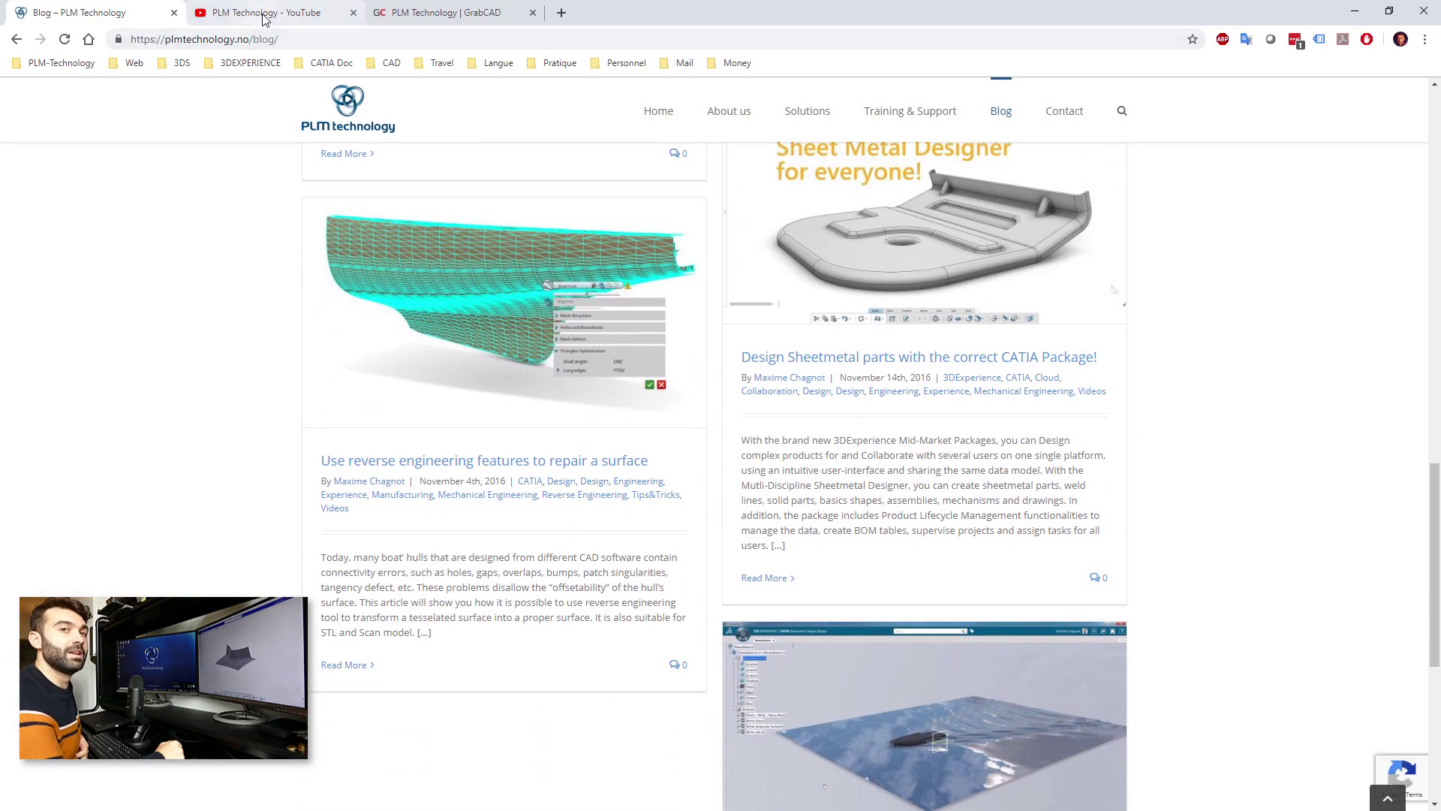
View the PLM Technology YouTube channel, then their GrabCAD profile.
click(264, 16)
scroll(1144, 242, down, 9)
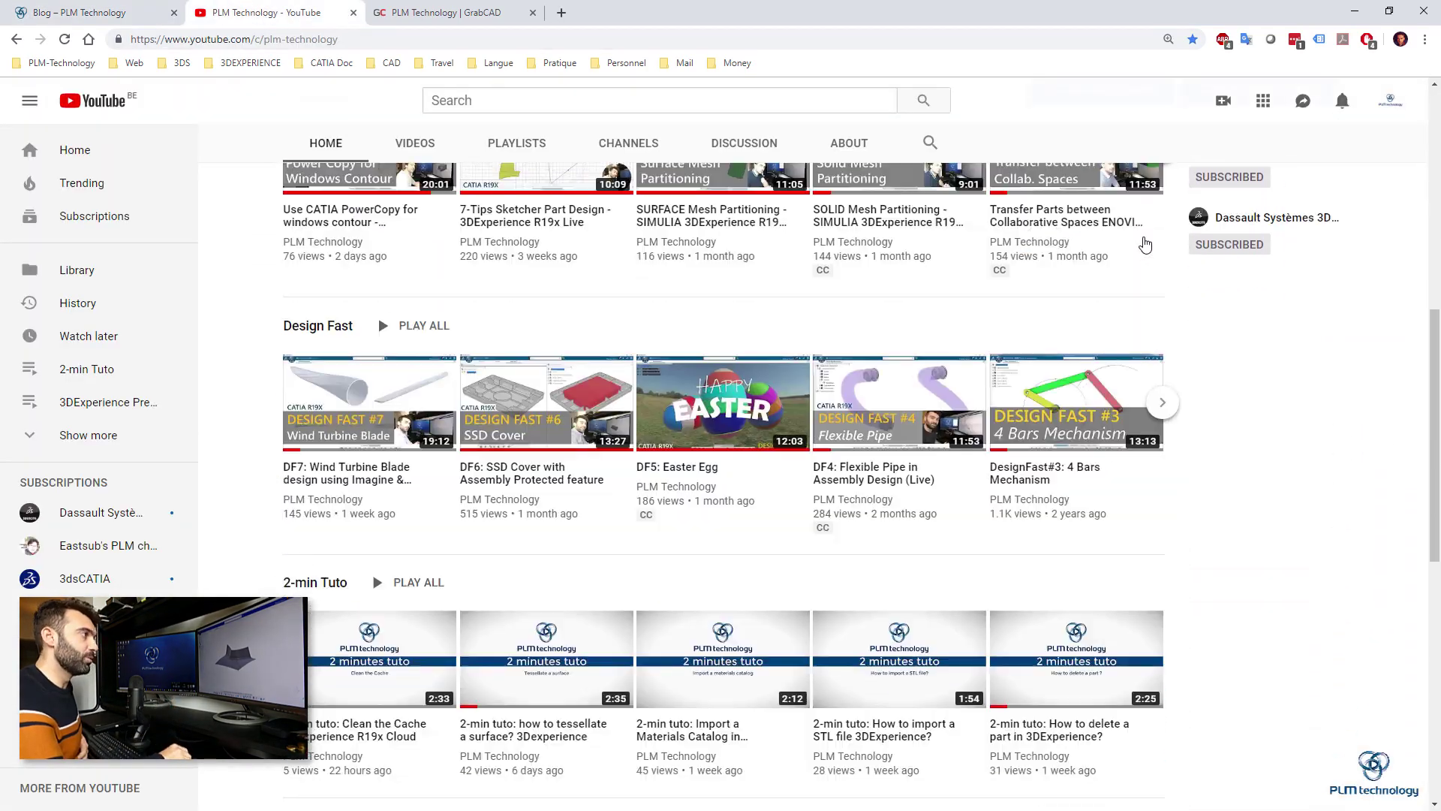
scroll(1145, 244, down, 9)
click(436, 13)
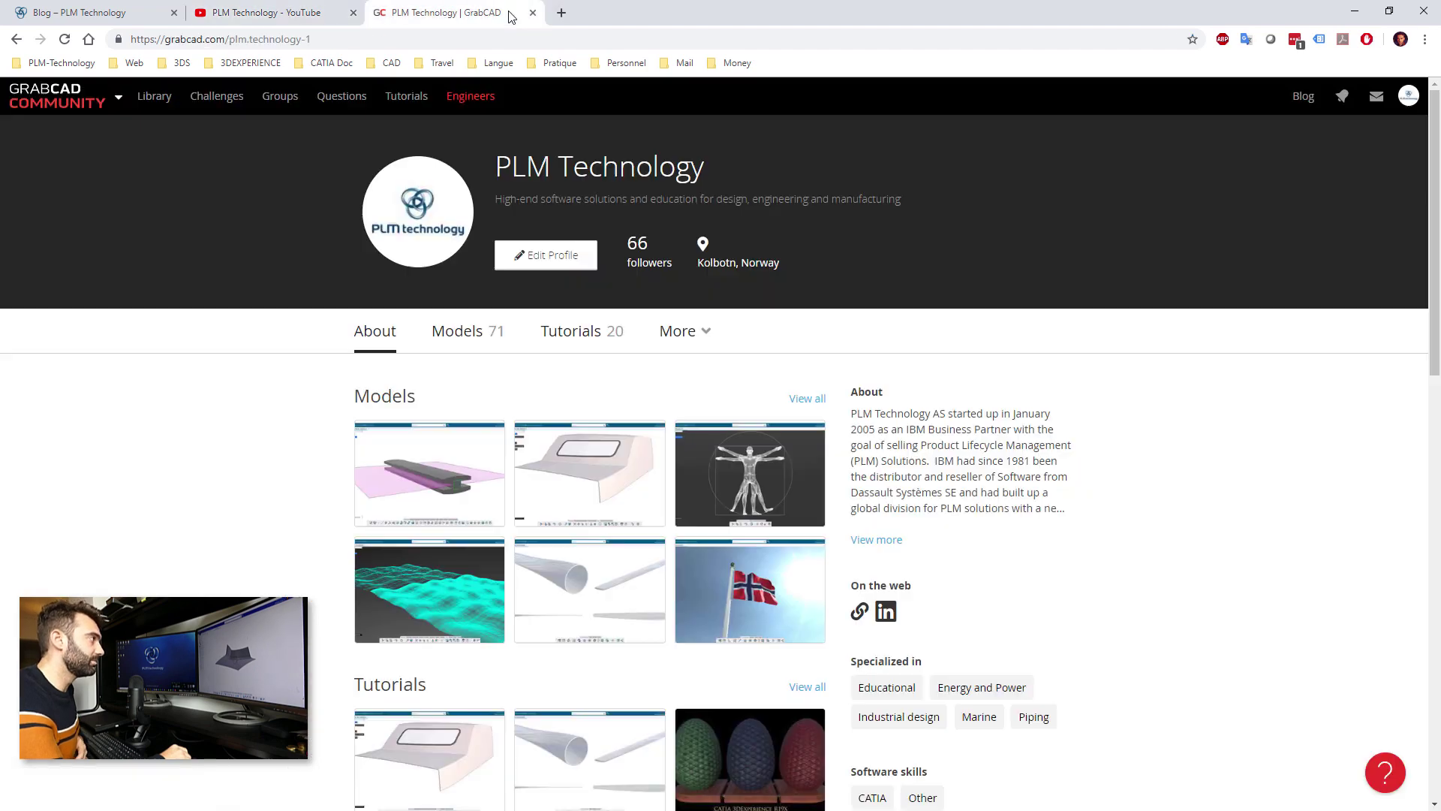
scroll(1344, 386, down, 8)
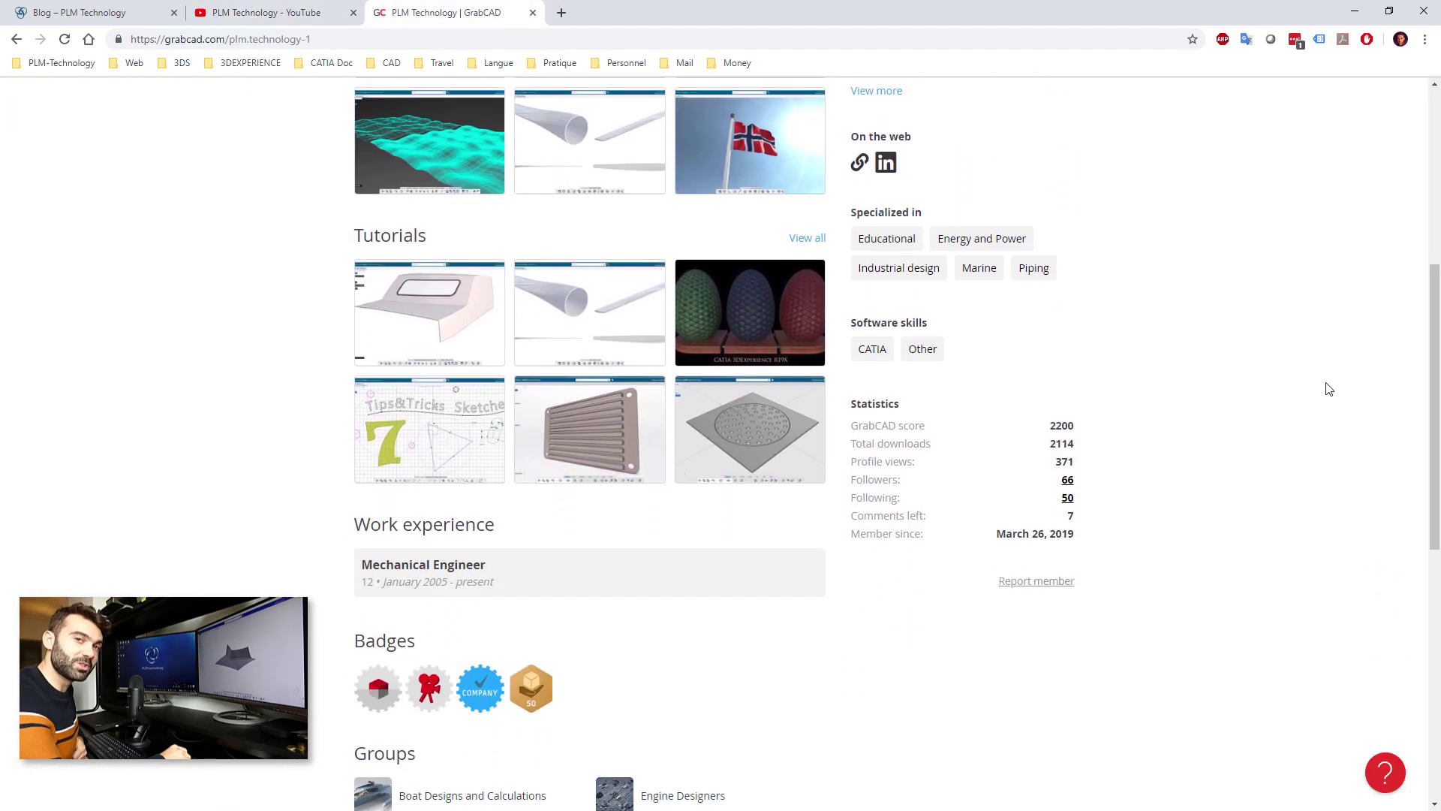